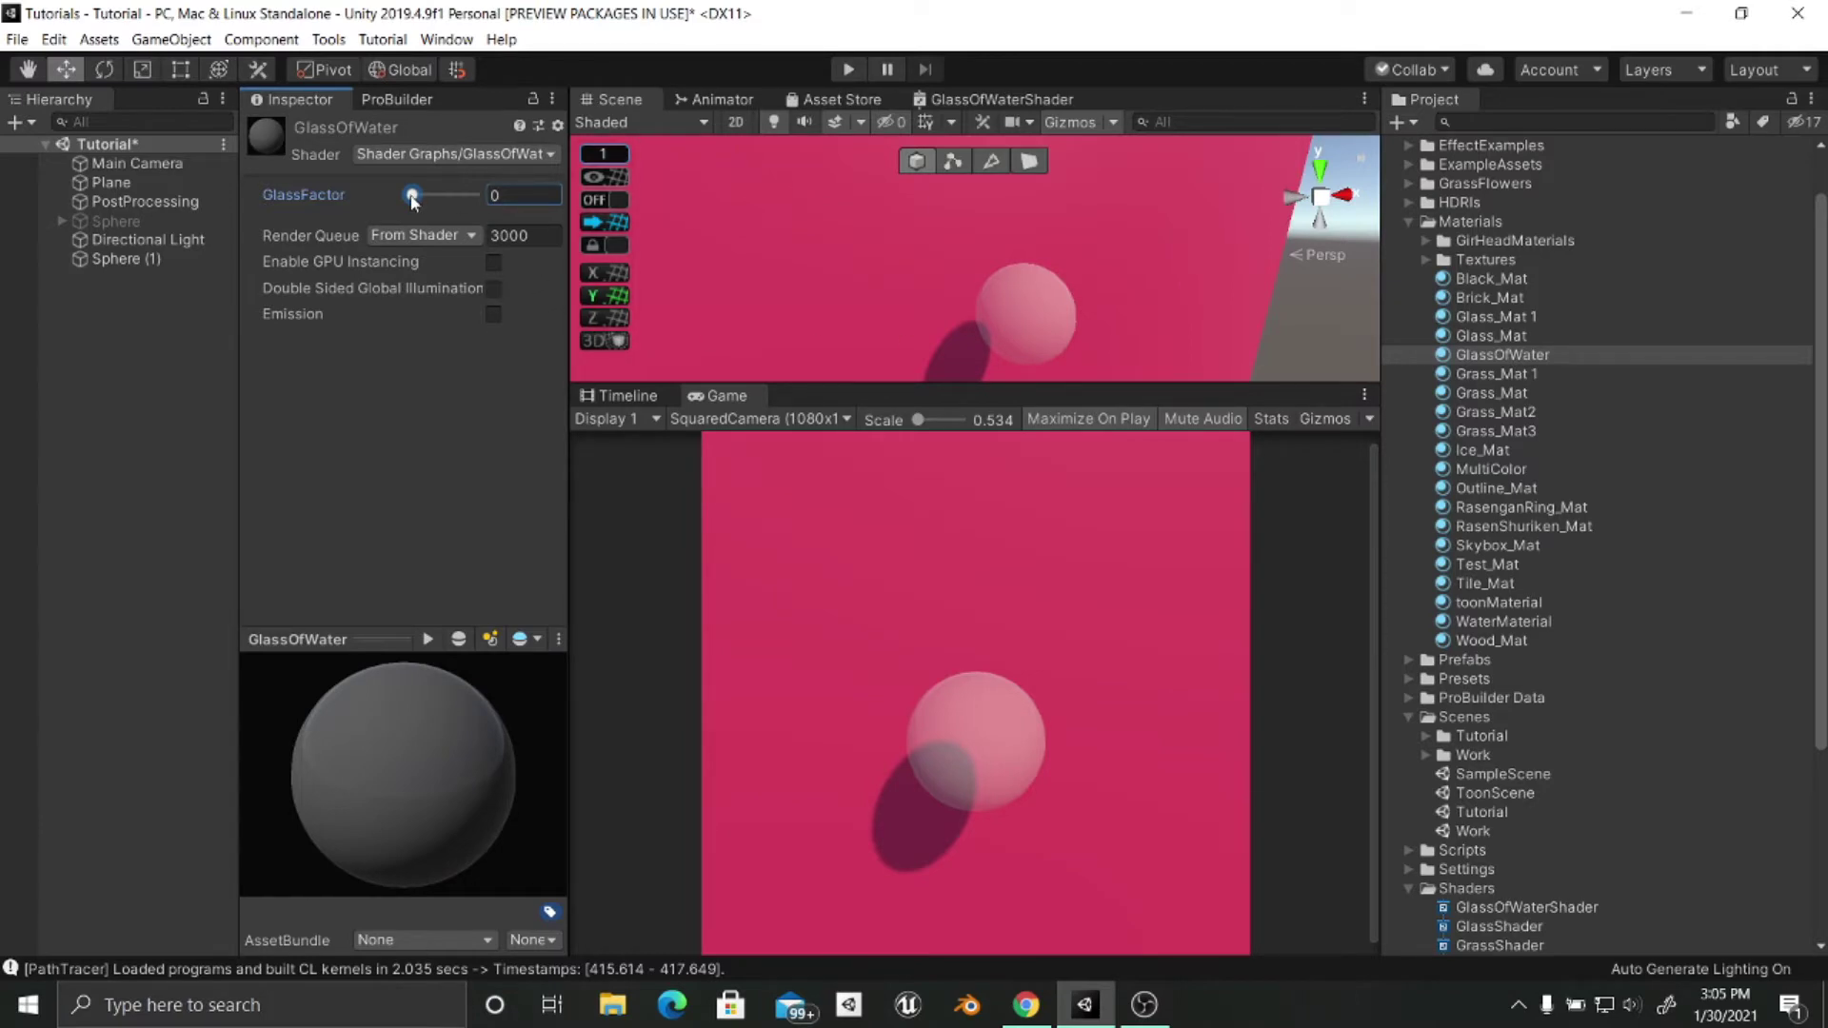
# Raise the GlassFactor of the finished GlassOfWater material to preview its effect on the sphere.
pyautogui.moveTo(411, 197); pyautogui.dragTo(498, 197)
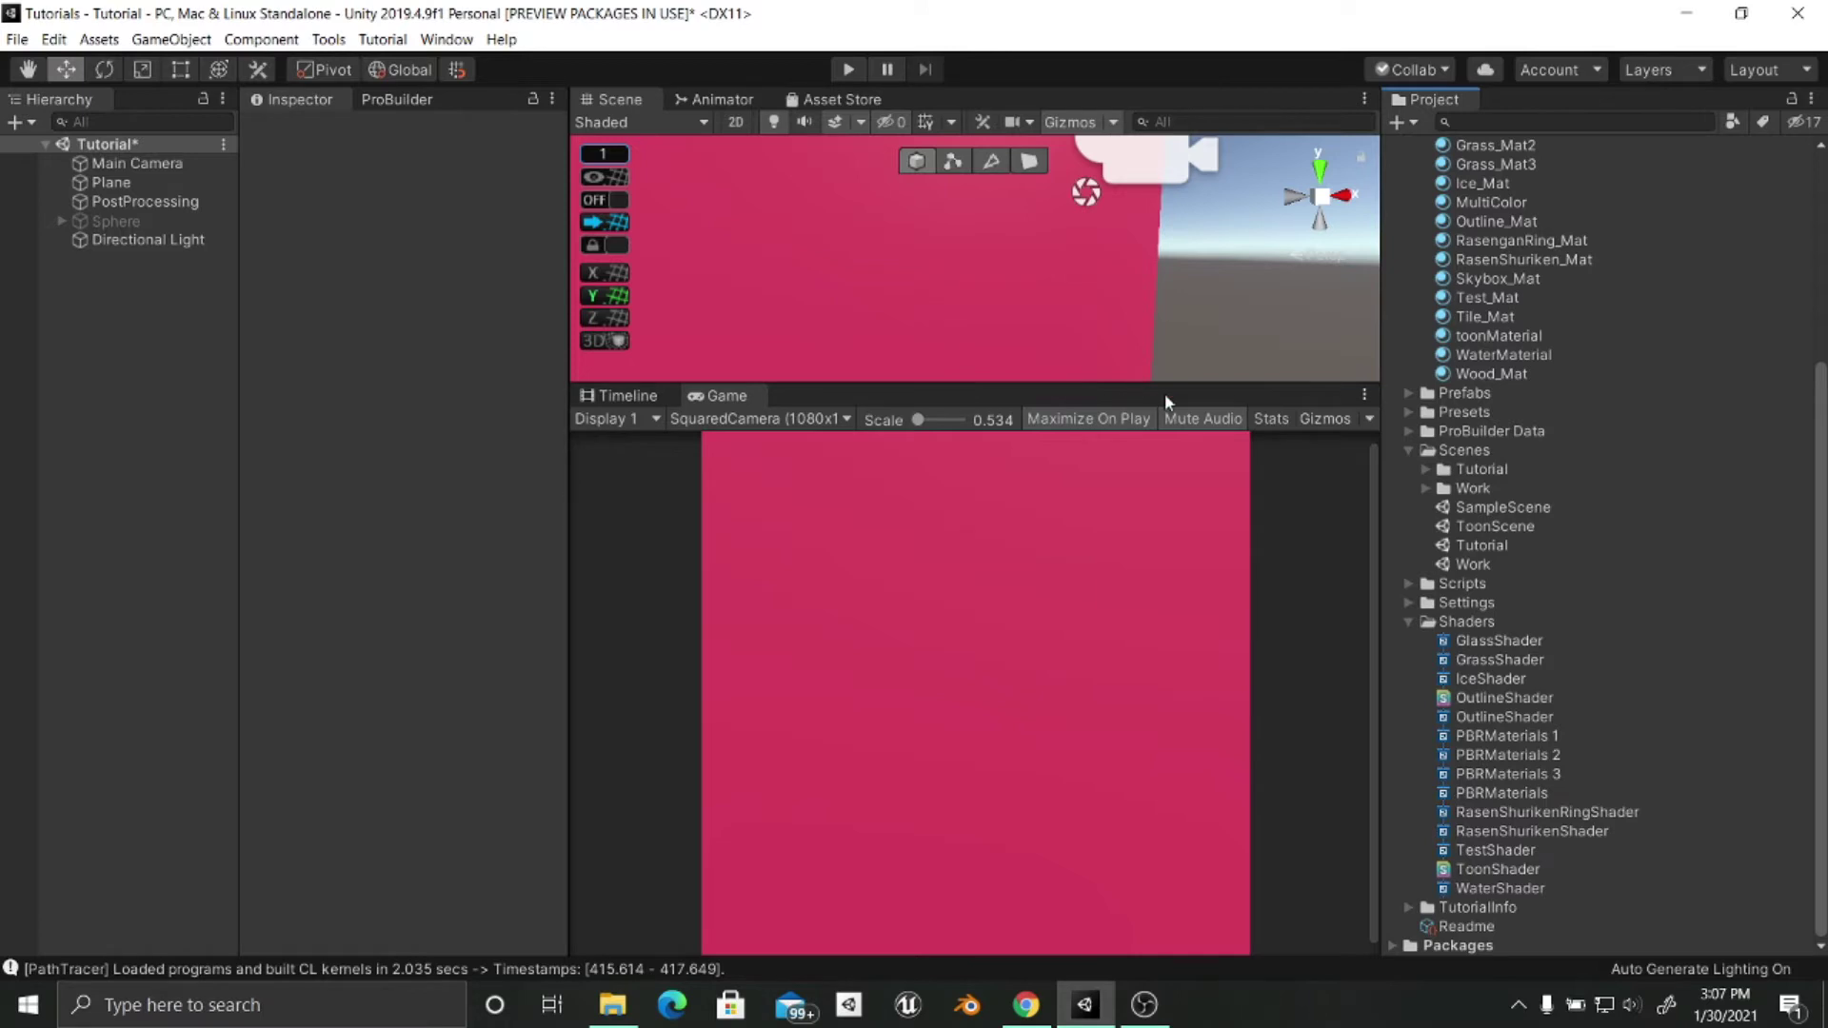
# Create a PBR Graph shader named GlassOfWater in the Shaders folder.
pyautogui.rightClick(1426, 621)
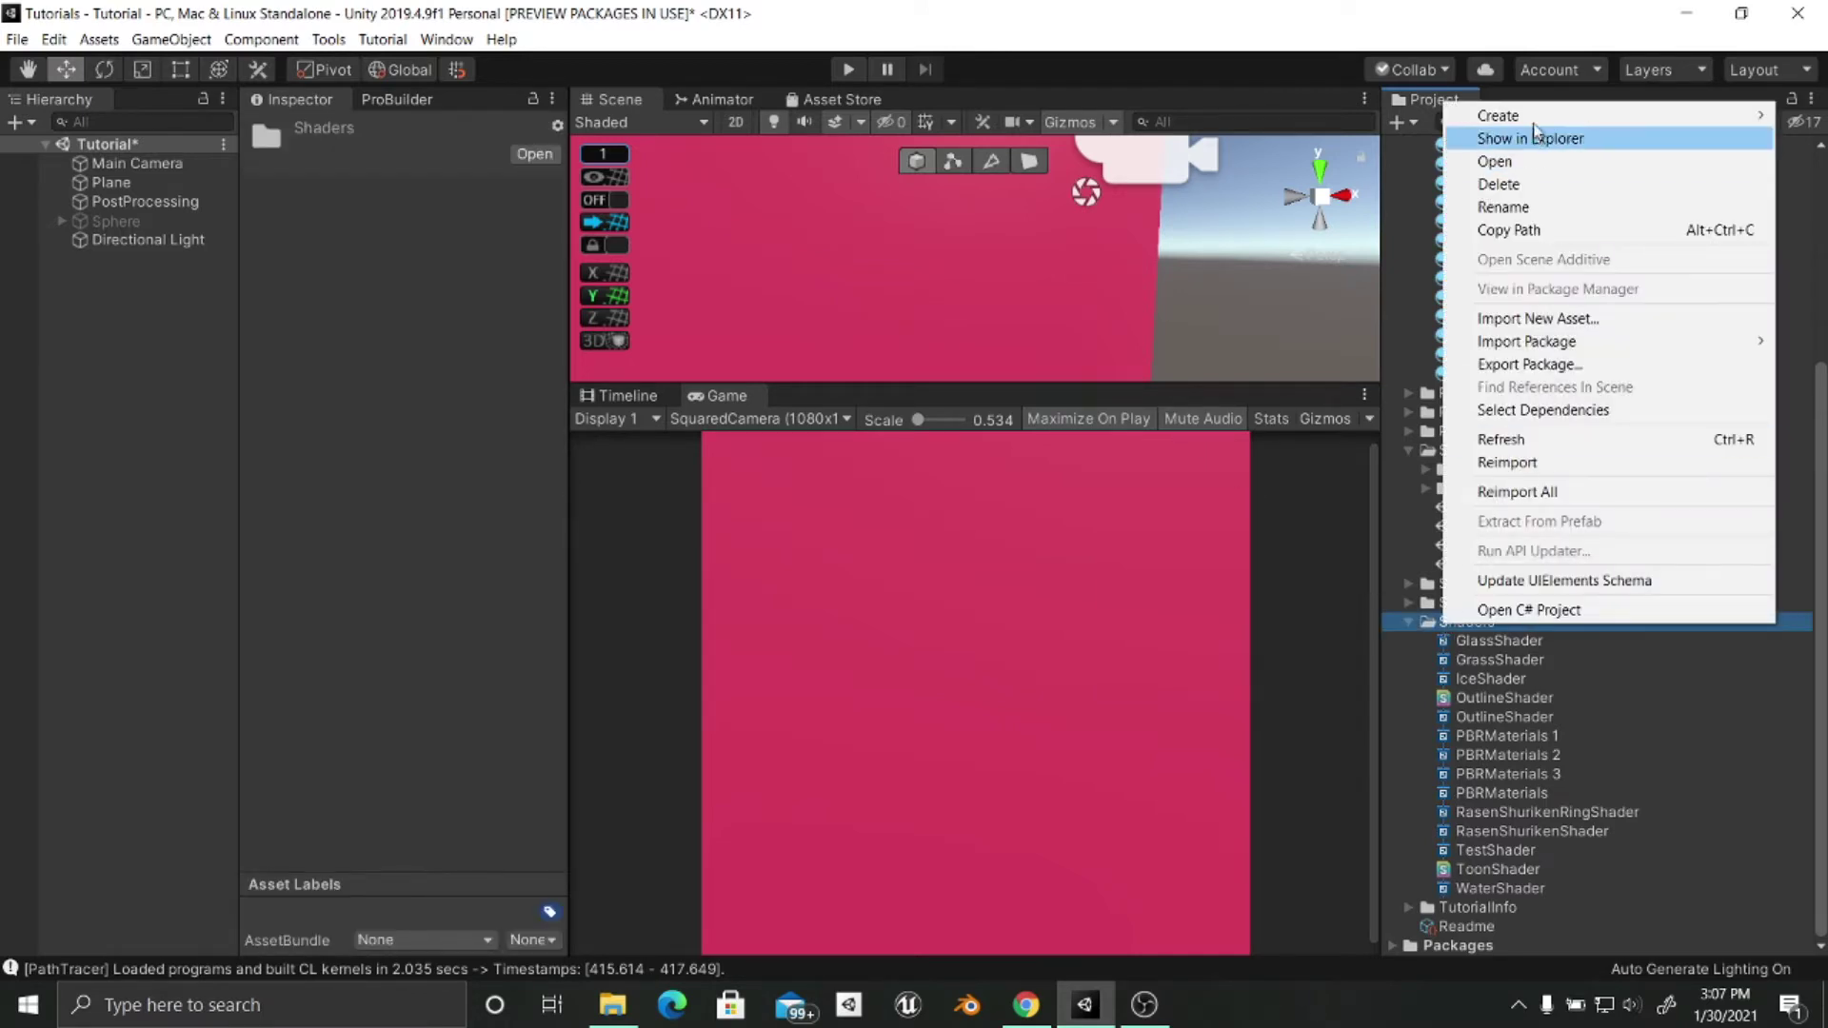
pyautogui.moveTo(1533, 124)
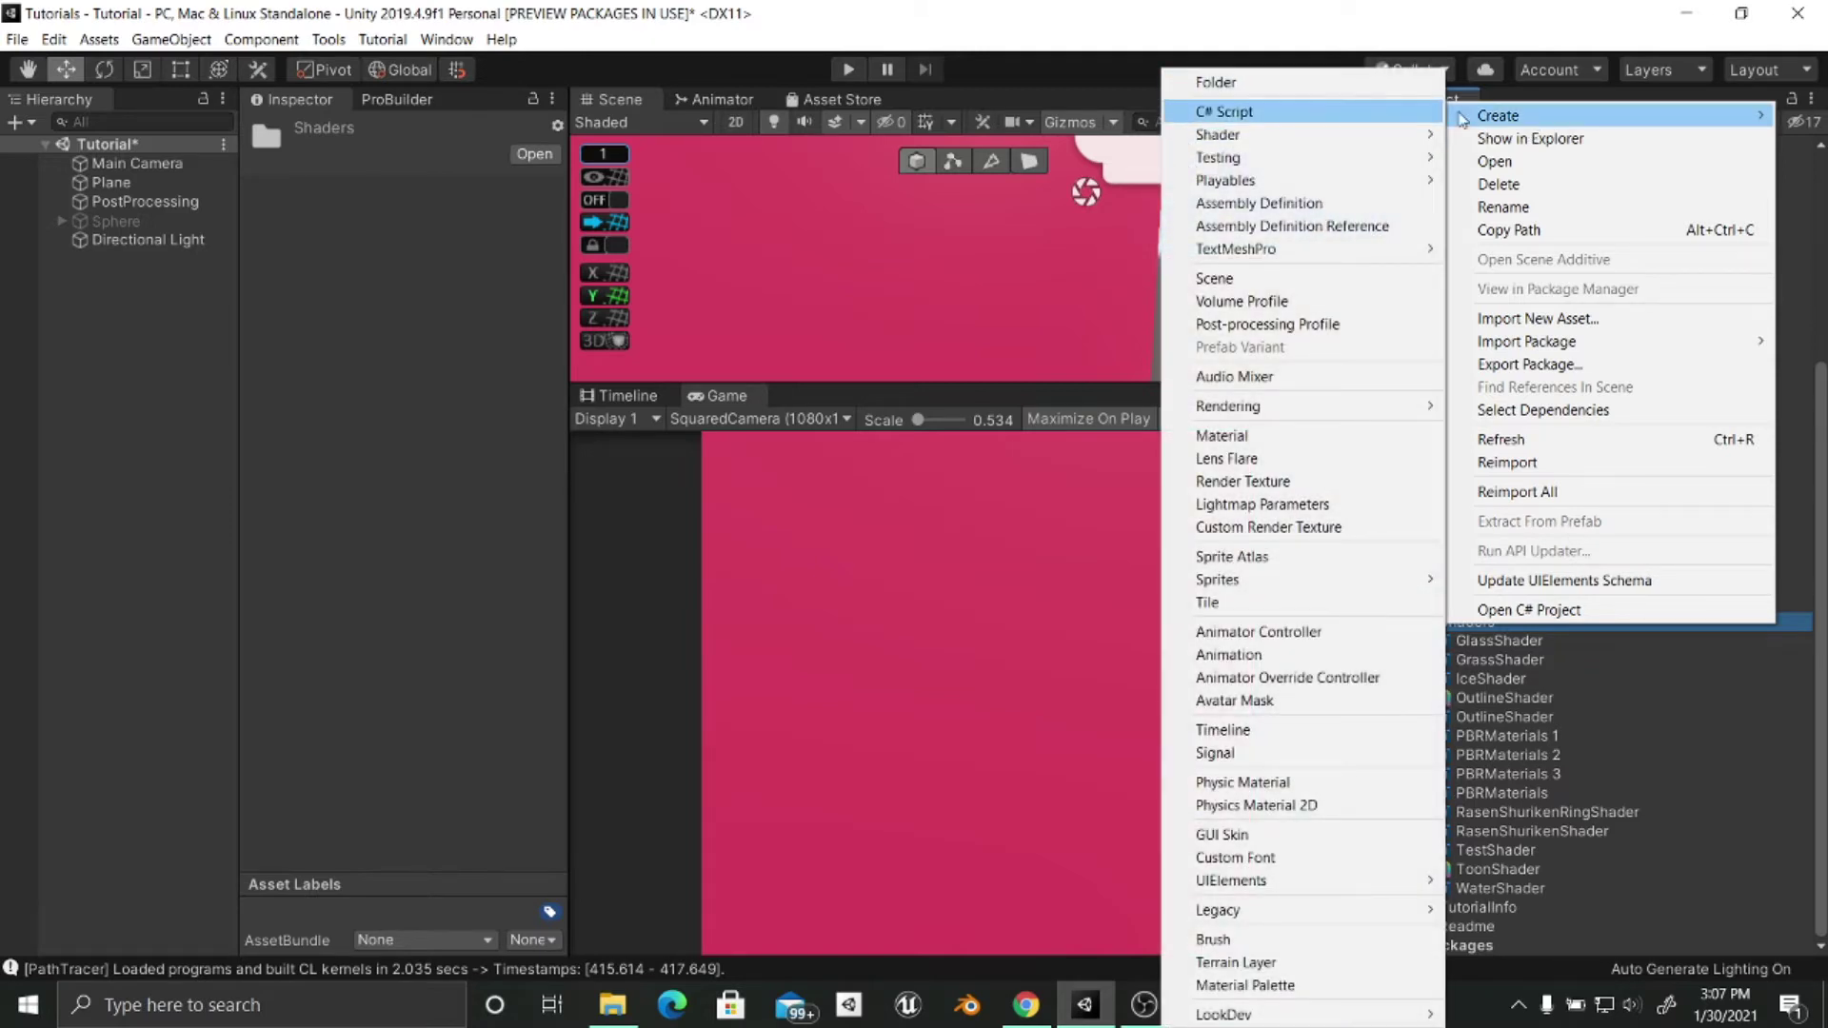
pyautogui.moveTo(1319, 138)
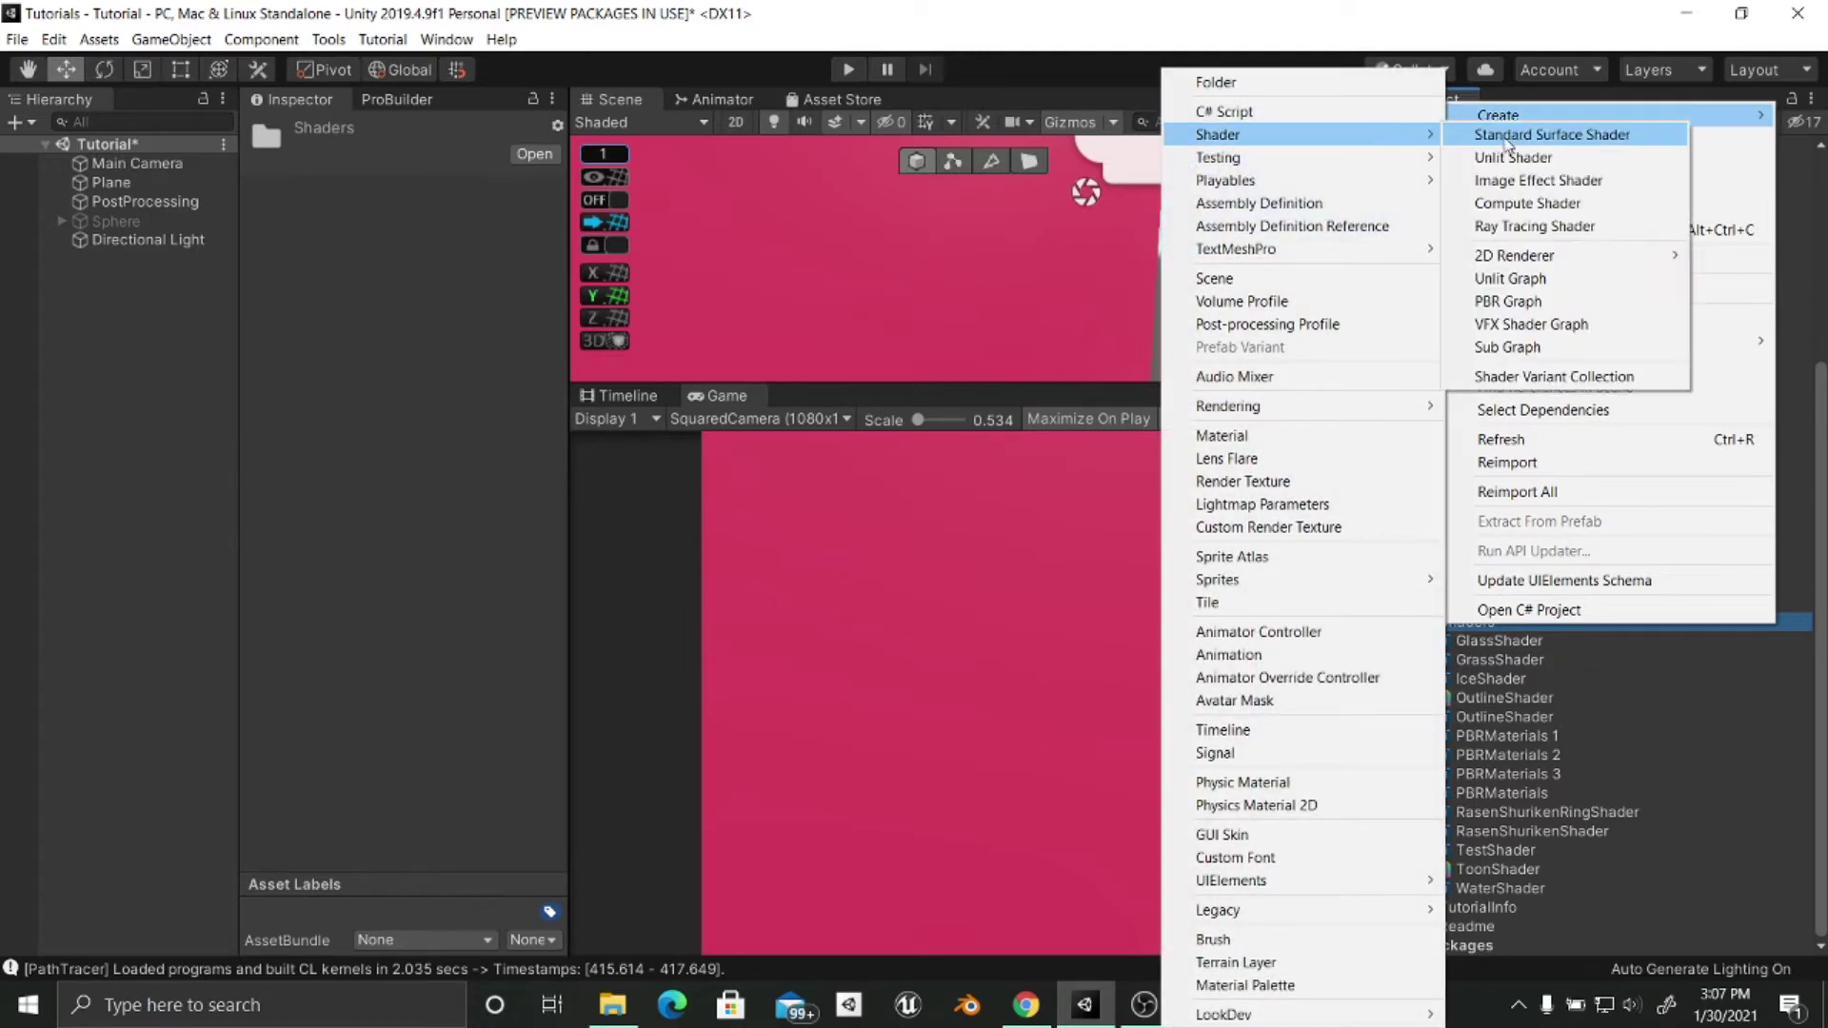
pyautogui.click(1508, 301)
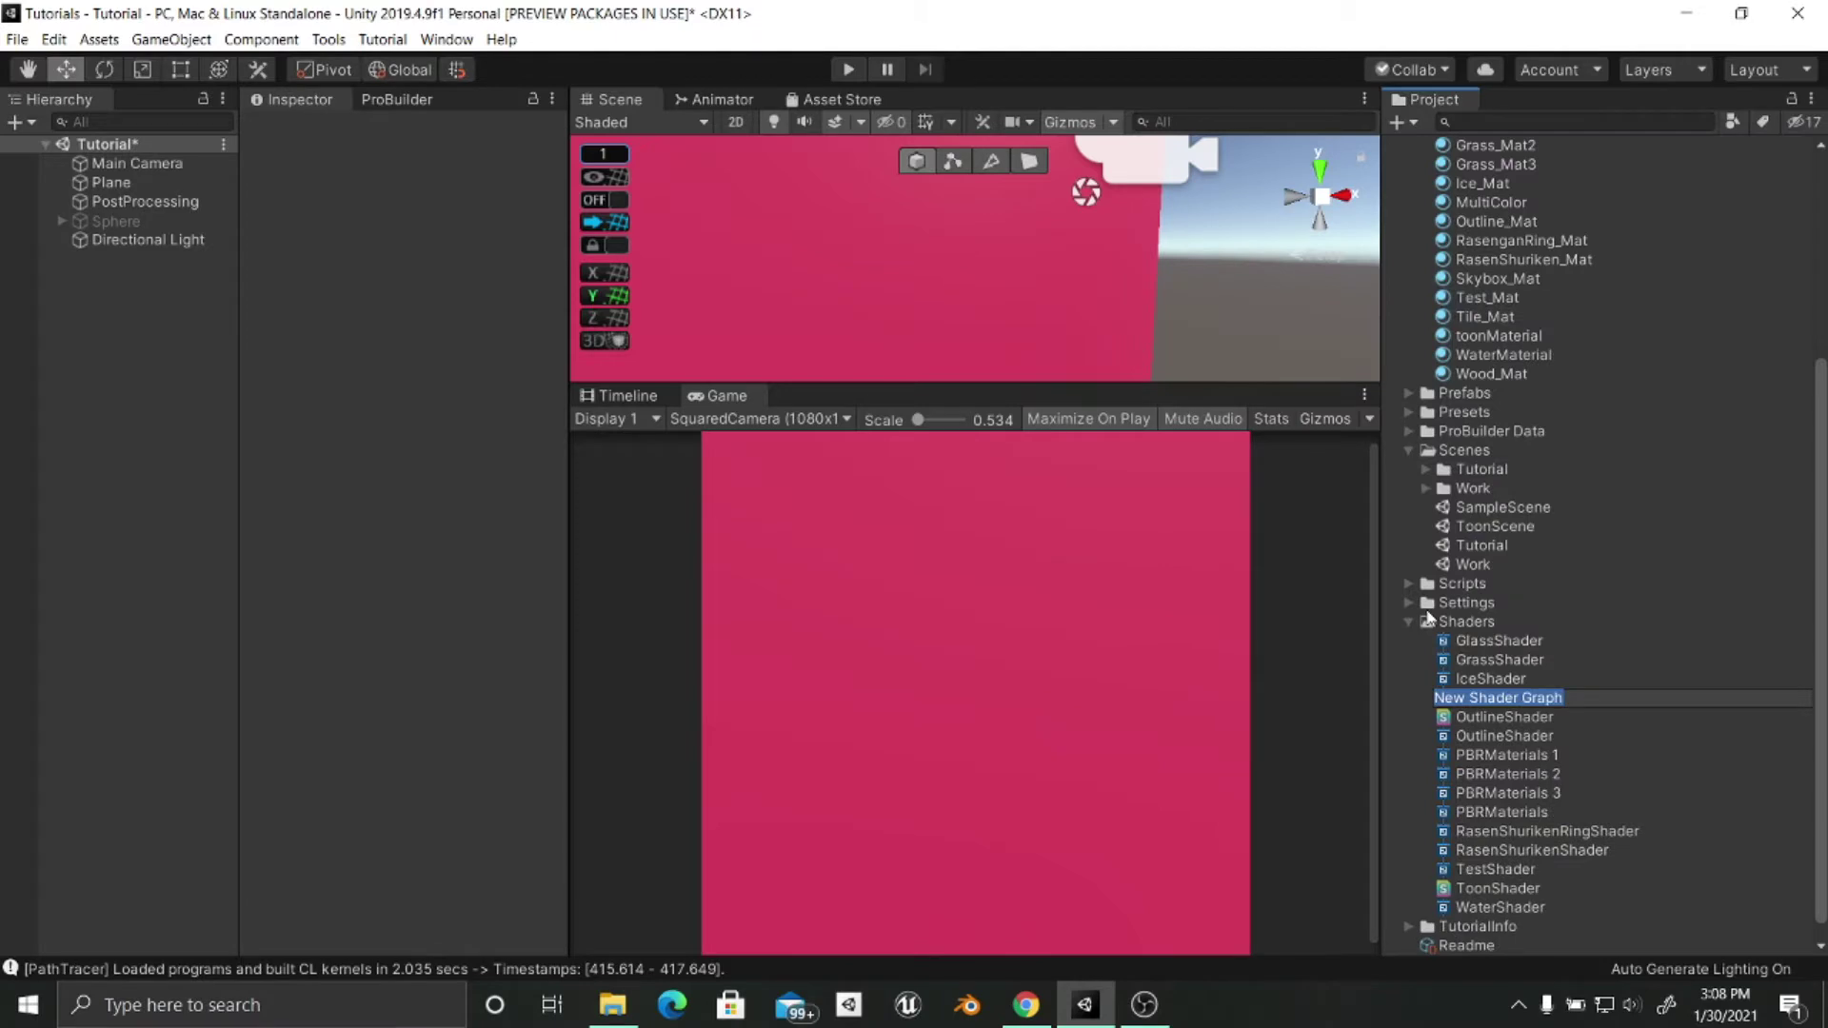
pyautogui.write('W')
pyautogui.write('G')
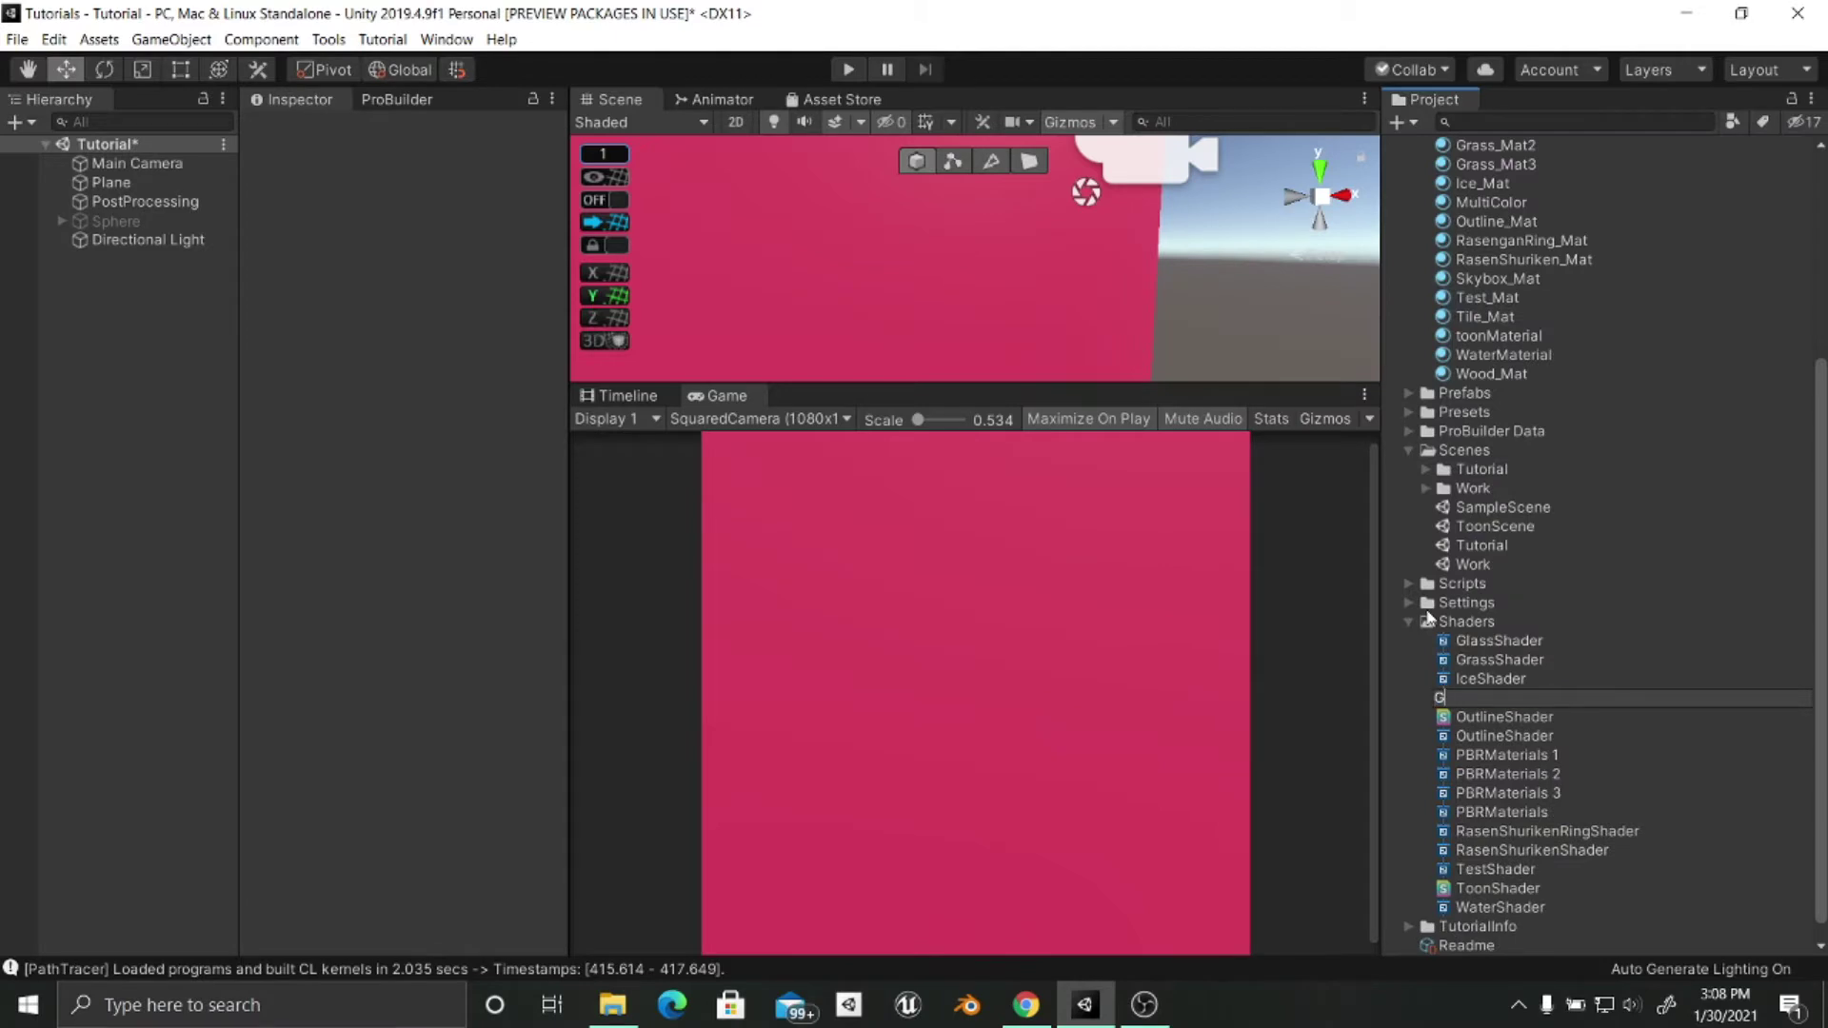
pyautogui.write('lasO')
pyautogui.press('BackSpace')
pyautogui.press('BackSpace')
pyautogui.write('sOfWater')
pyautogui.press('Return')
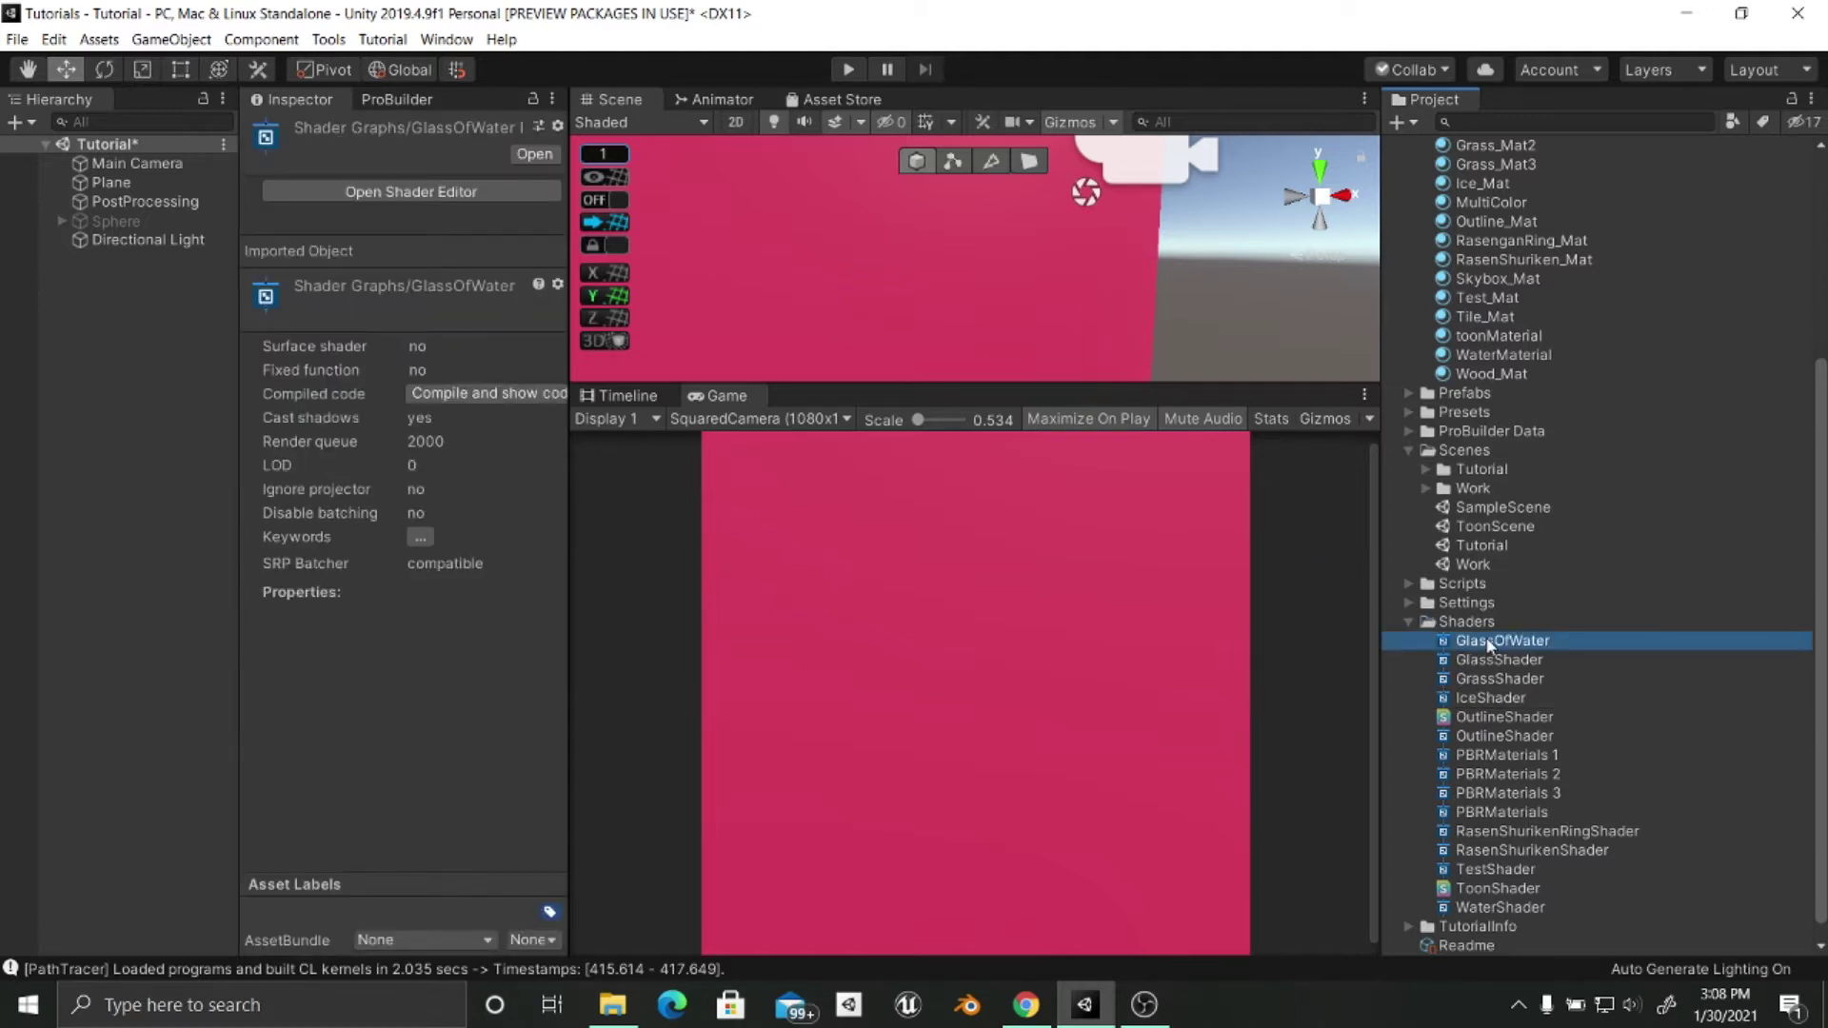
# Open the GlassOfWater shader graph in a maximized editor and move its Blackboard to the graph's upper-left corner.
pyautogui.doubleClick(1491, 641)
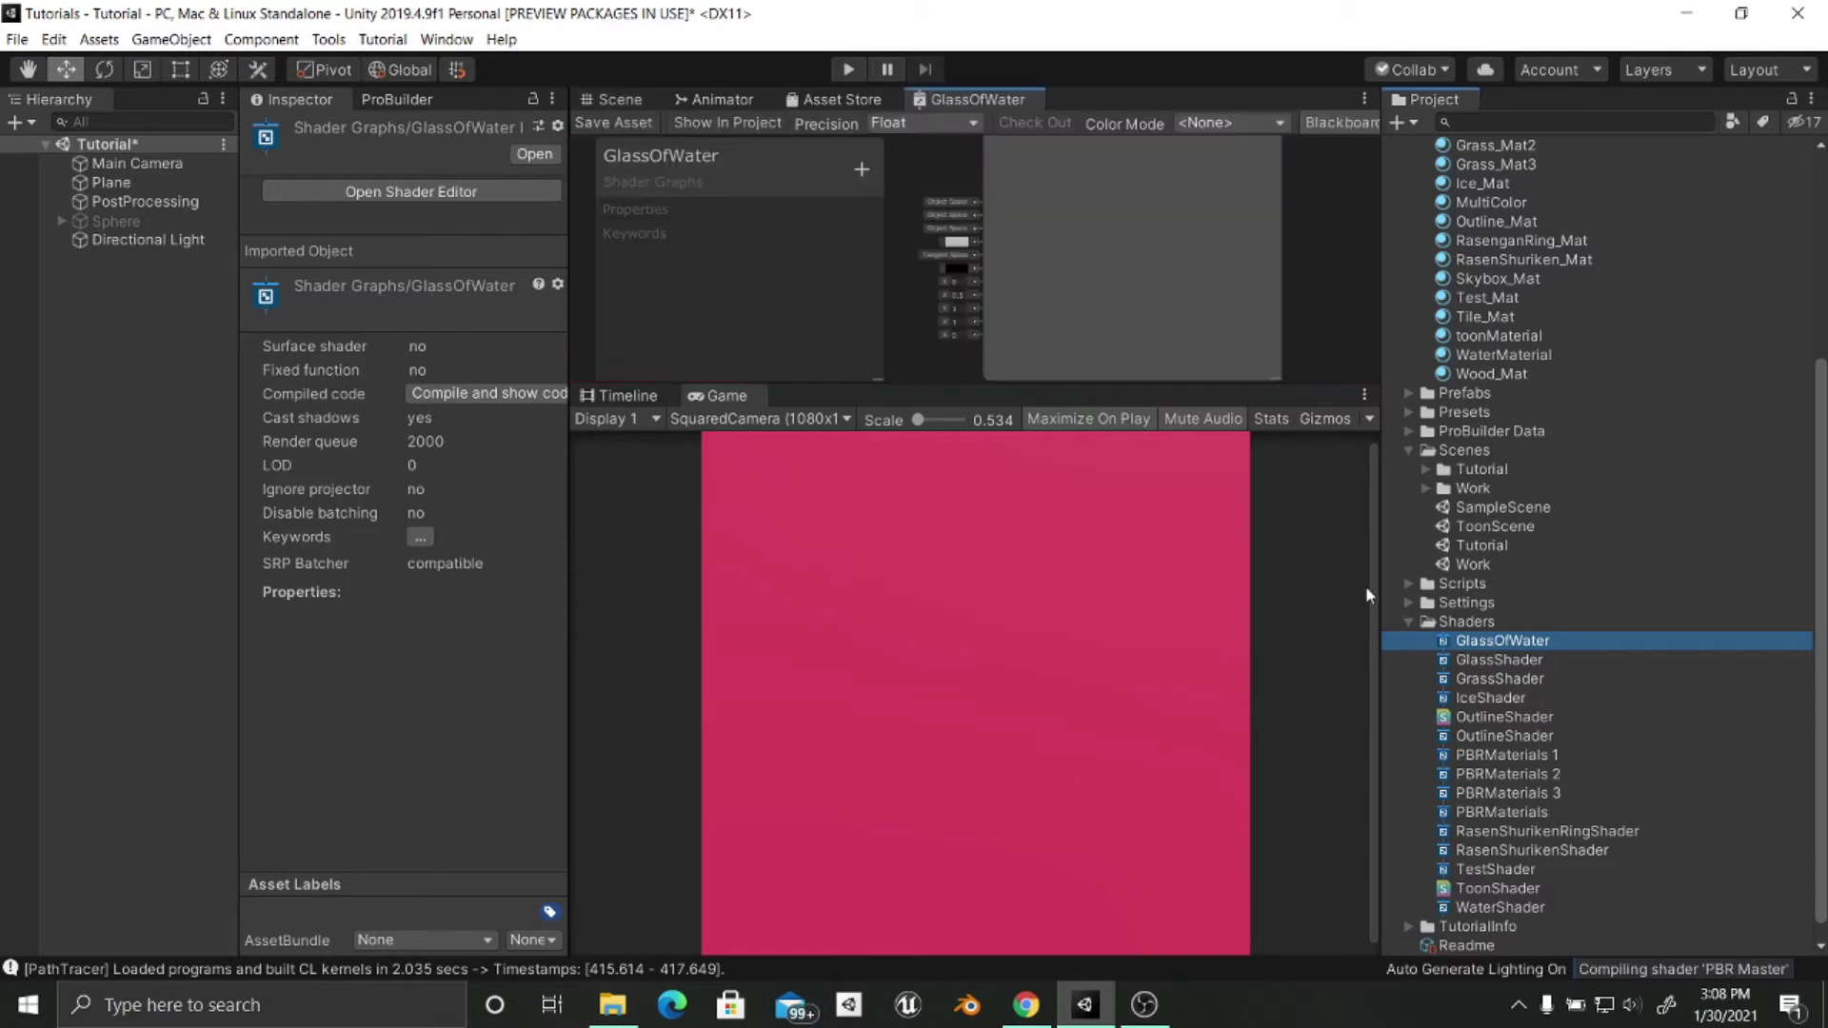
pyautogui.rightClick(949, 101)
pyautogui.click(957, 108)
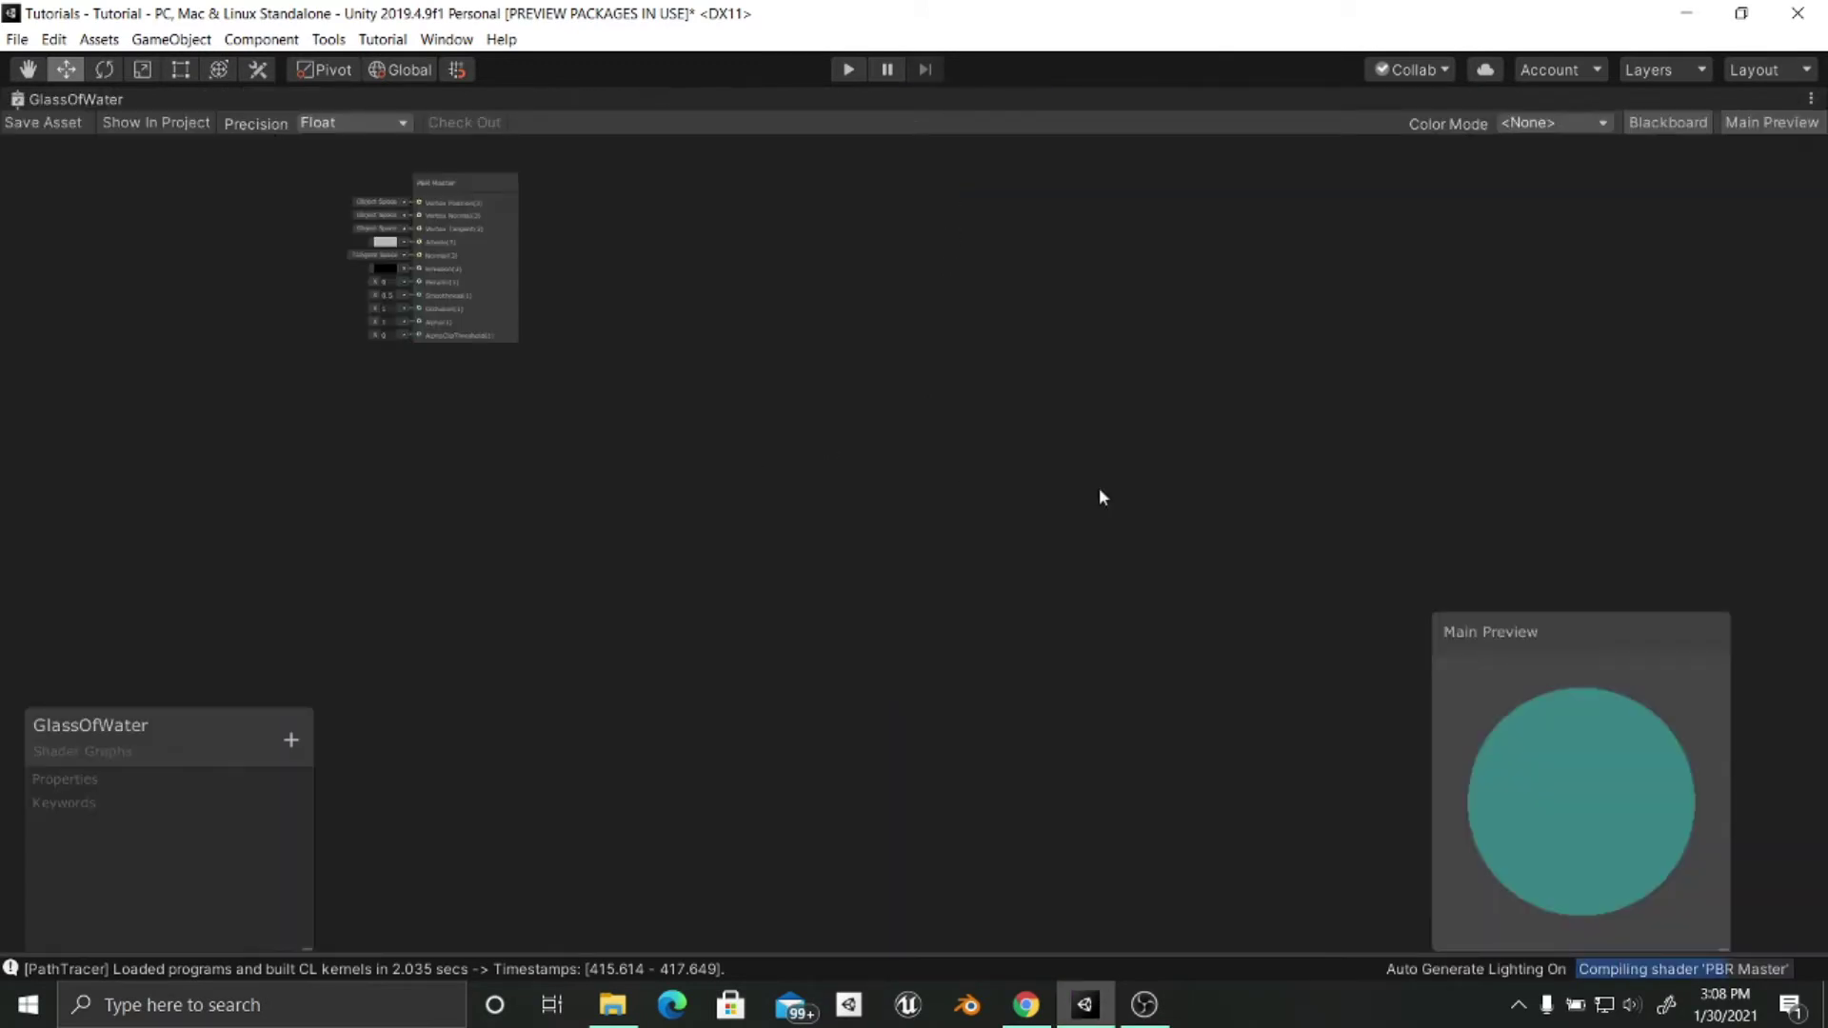
pyautogui.moveTo(980, 491); pyautogui.dragTo(1446, 573, button='middle')
pyautogui.moveTo(728, 474)
pyautogui.mouseDown(button='middle')
pyautogui.moveTo(1018, 576)
pyautogui.moveTo(998, 636)
pyautogui.moveTo(966, 634)
pyautogui.moveTo(1023, 663)
pyautogui.mouseUp(button='middle')
pyautogui.scroll(3, 1001, 604)
pyautogui.scroll(1, 1022, 663)
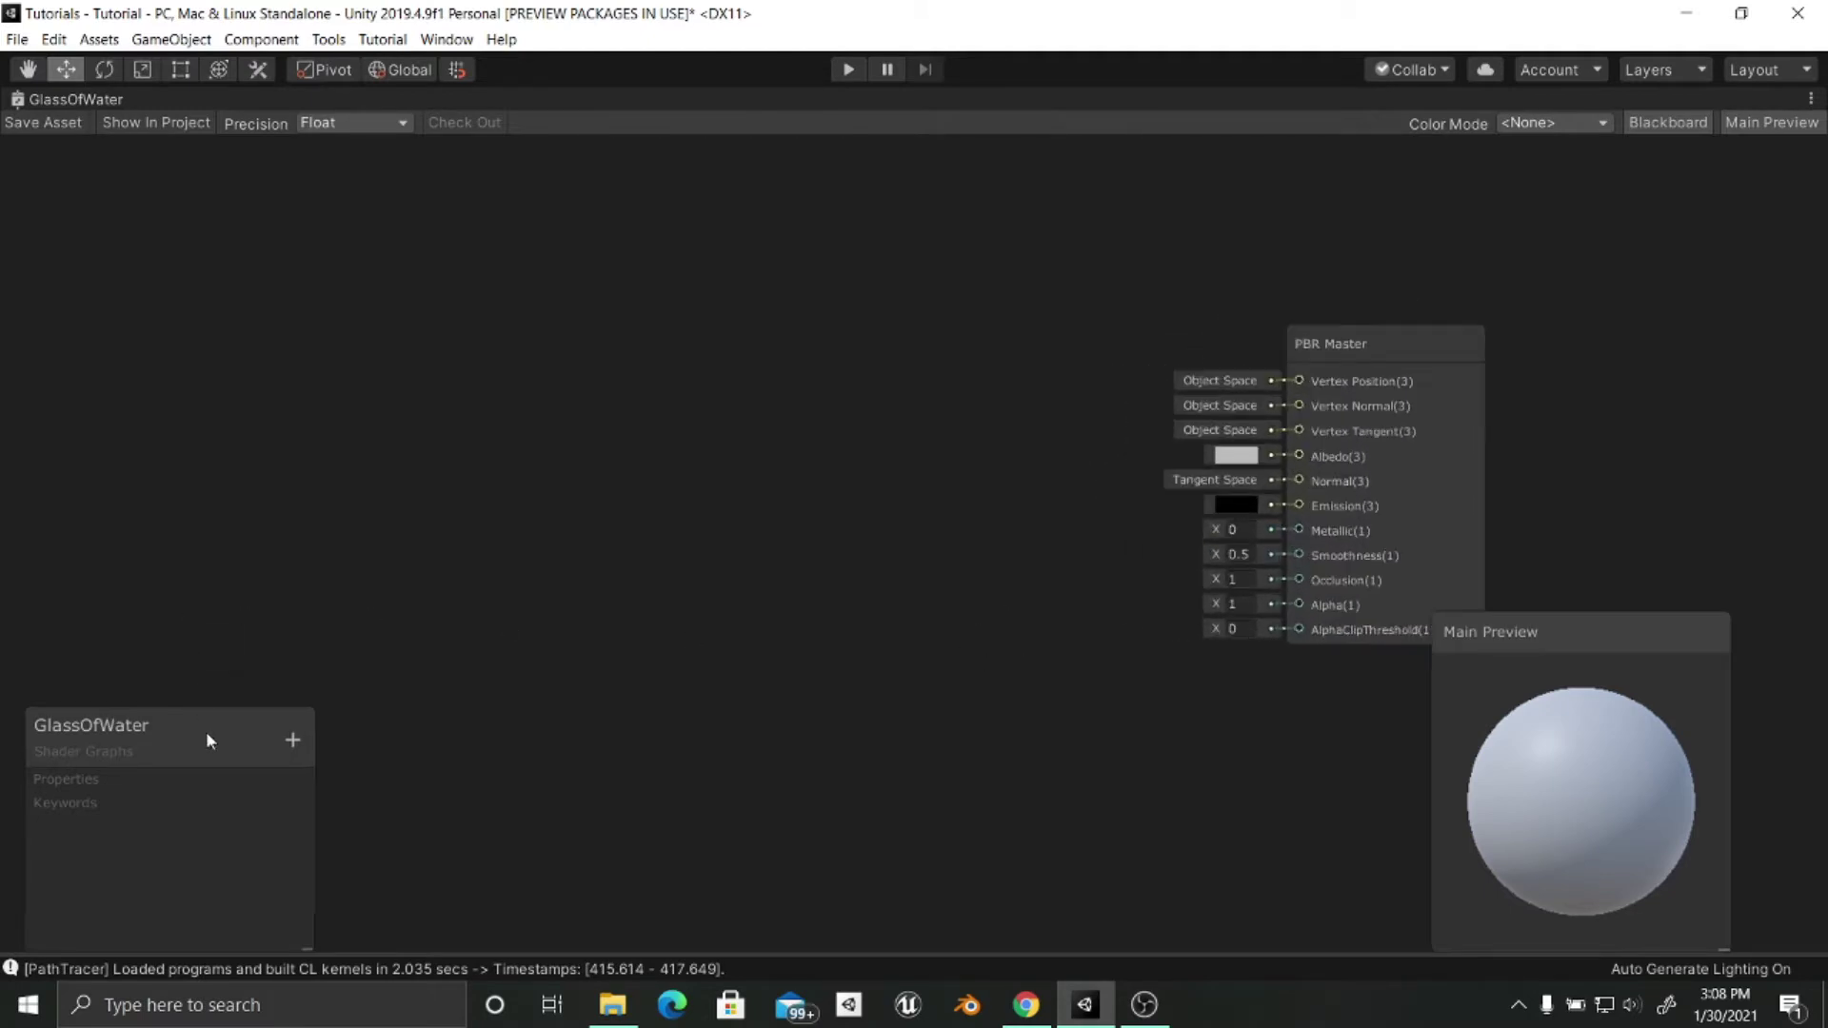
pyautogui.moveTo(206, 731); pyautogui.dragTo(151, 190)
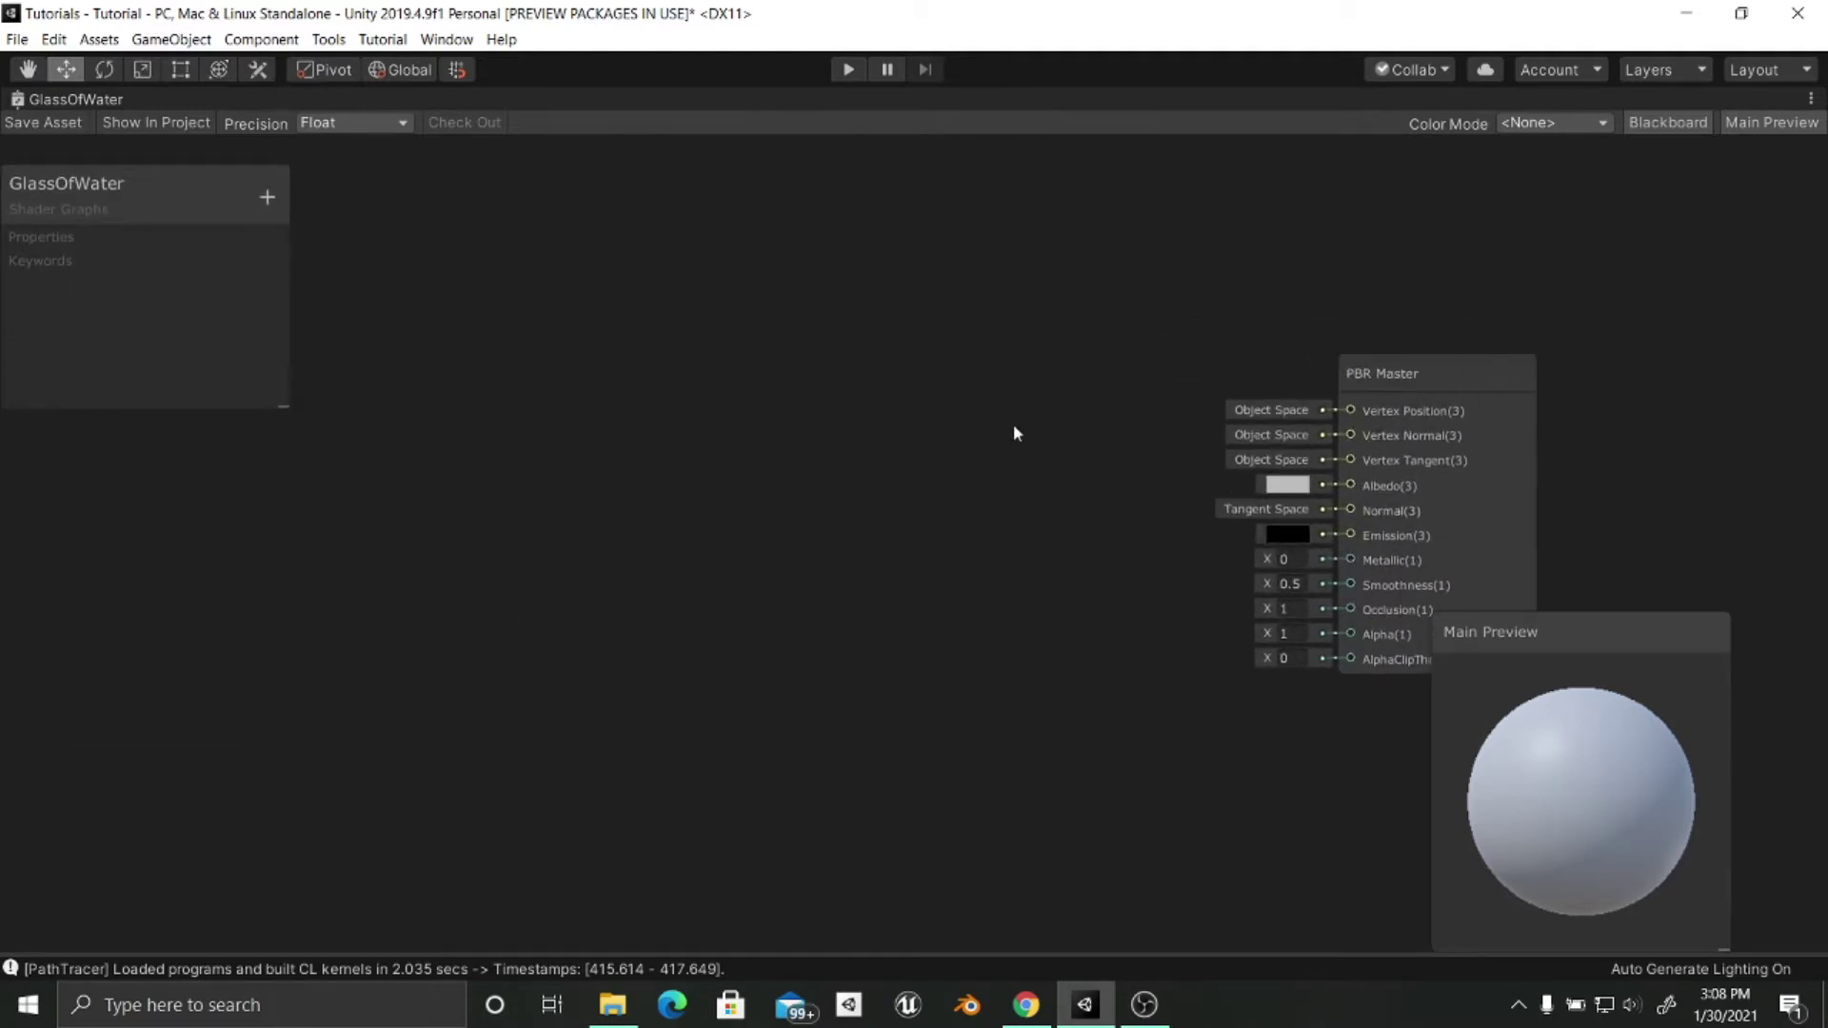
# Add a Position node well before the PBR Master node and set its space to Object.
pyautogui.moveTo(1014, 425); pyautogui.dragTo(1051, 417, button='middle')
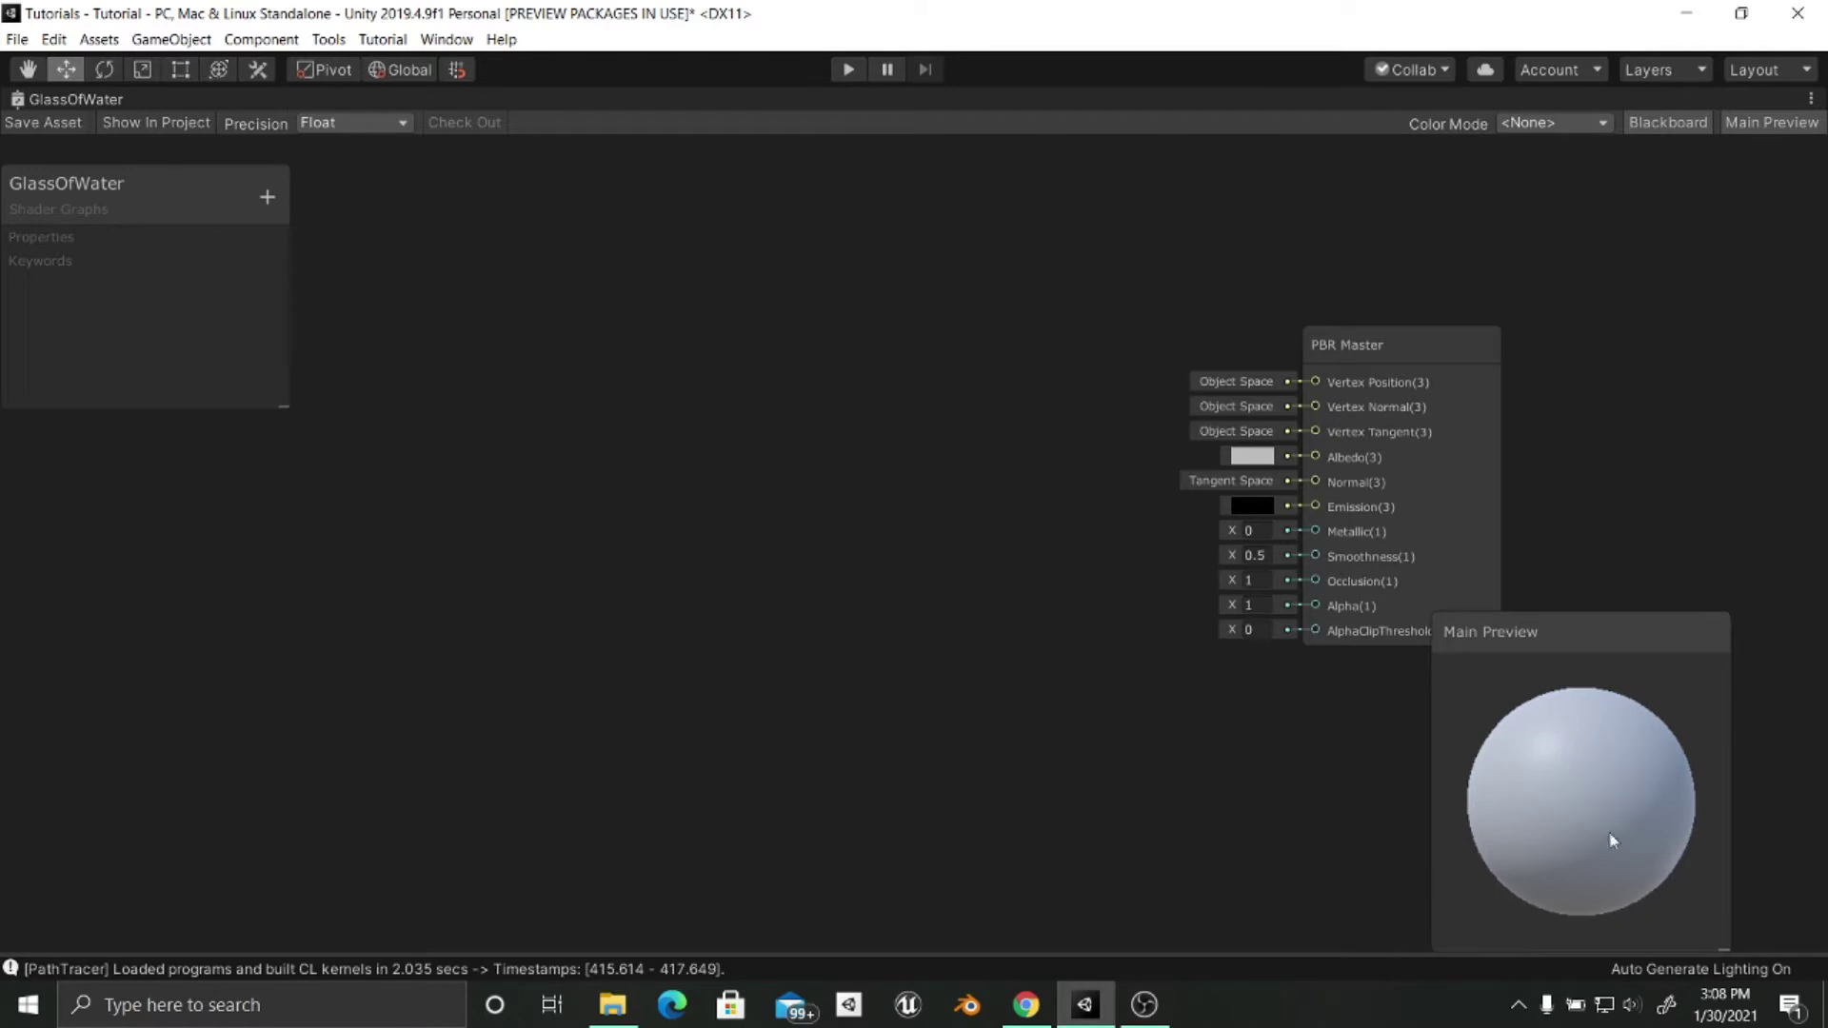
pyautogui.moveTo(747, 534); pyautogui.dragTo(624, 518, button='middle')
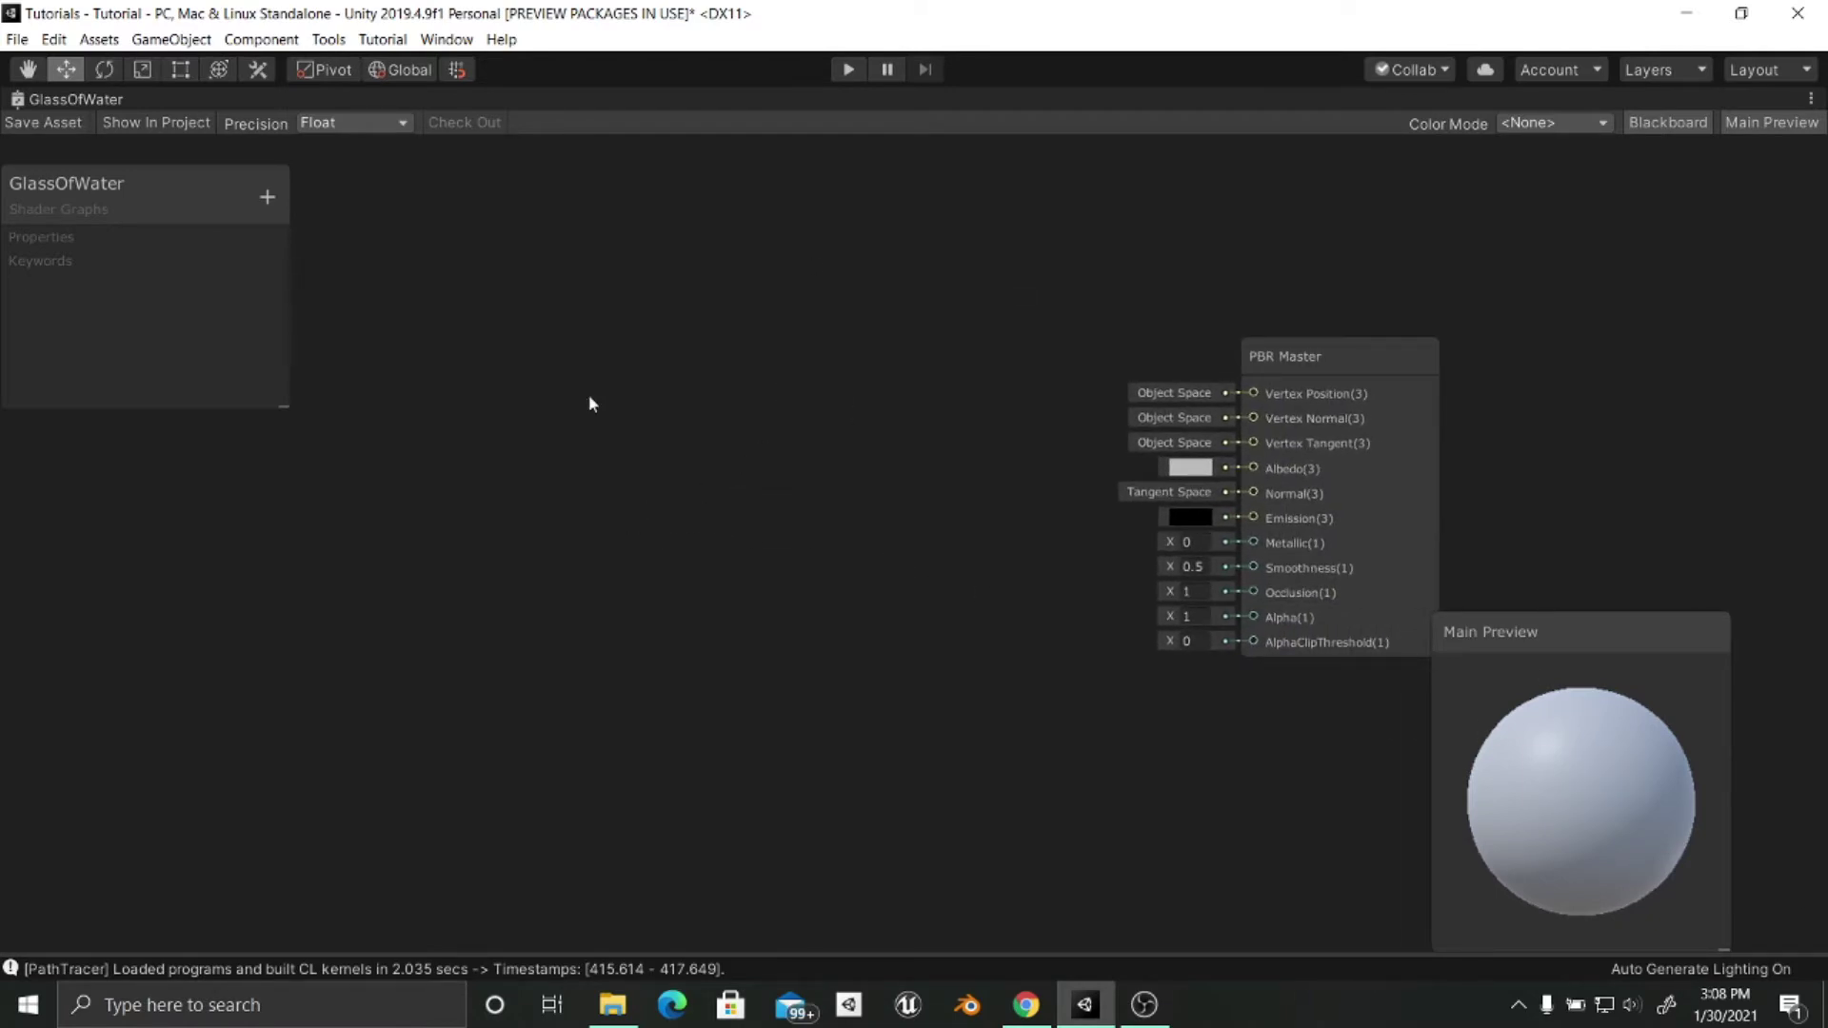
pyautogui.moveTo(829, 666); pyautogui.dragTo(990, 673, button='middle')
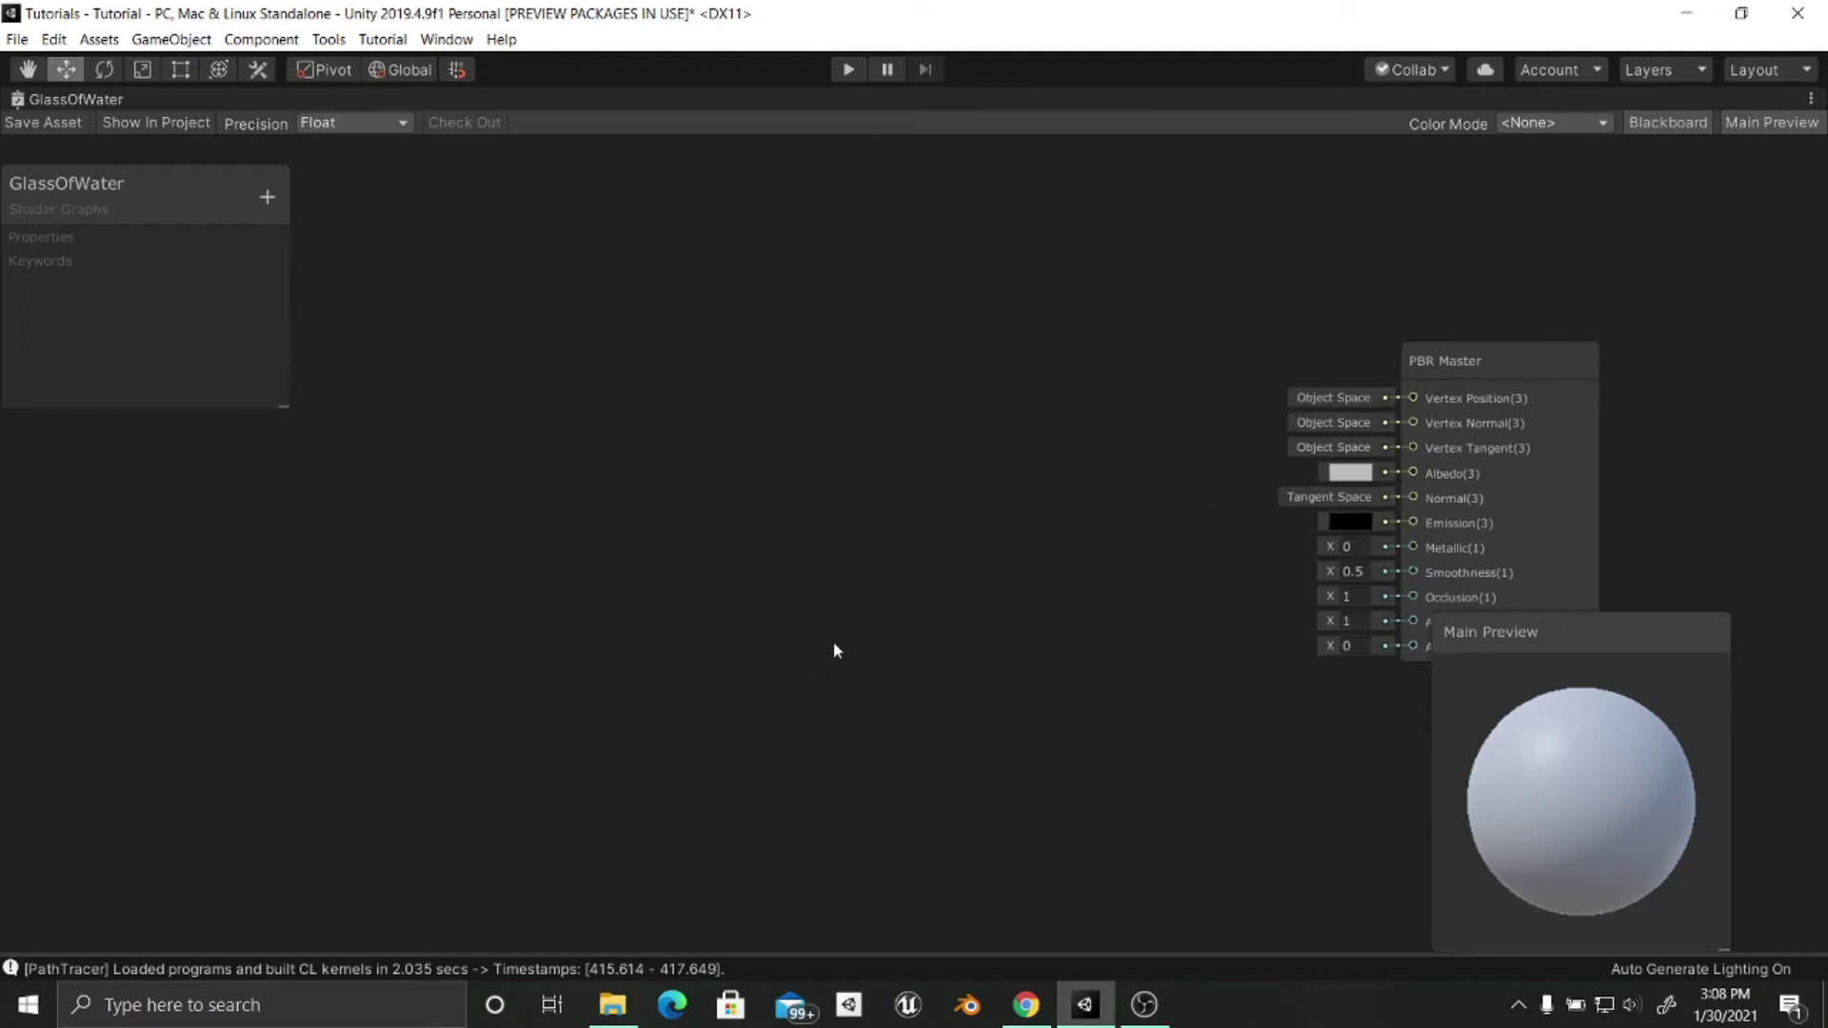
pyautogui.moveTo(834, 644); pyautogui.dragTo(806, 646, button='middle')
pyautogui.press('space')
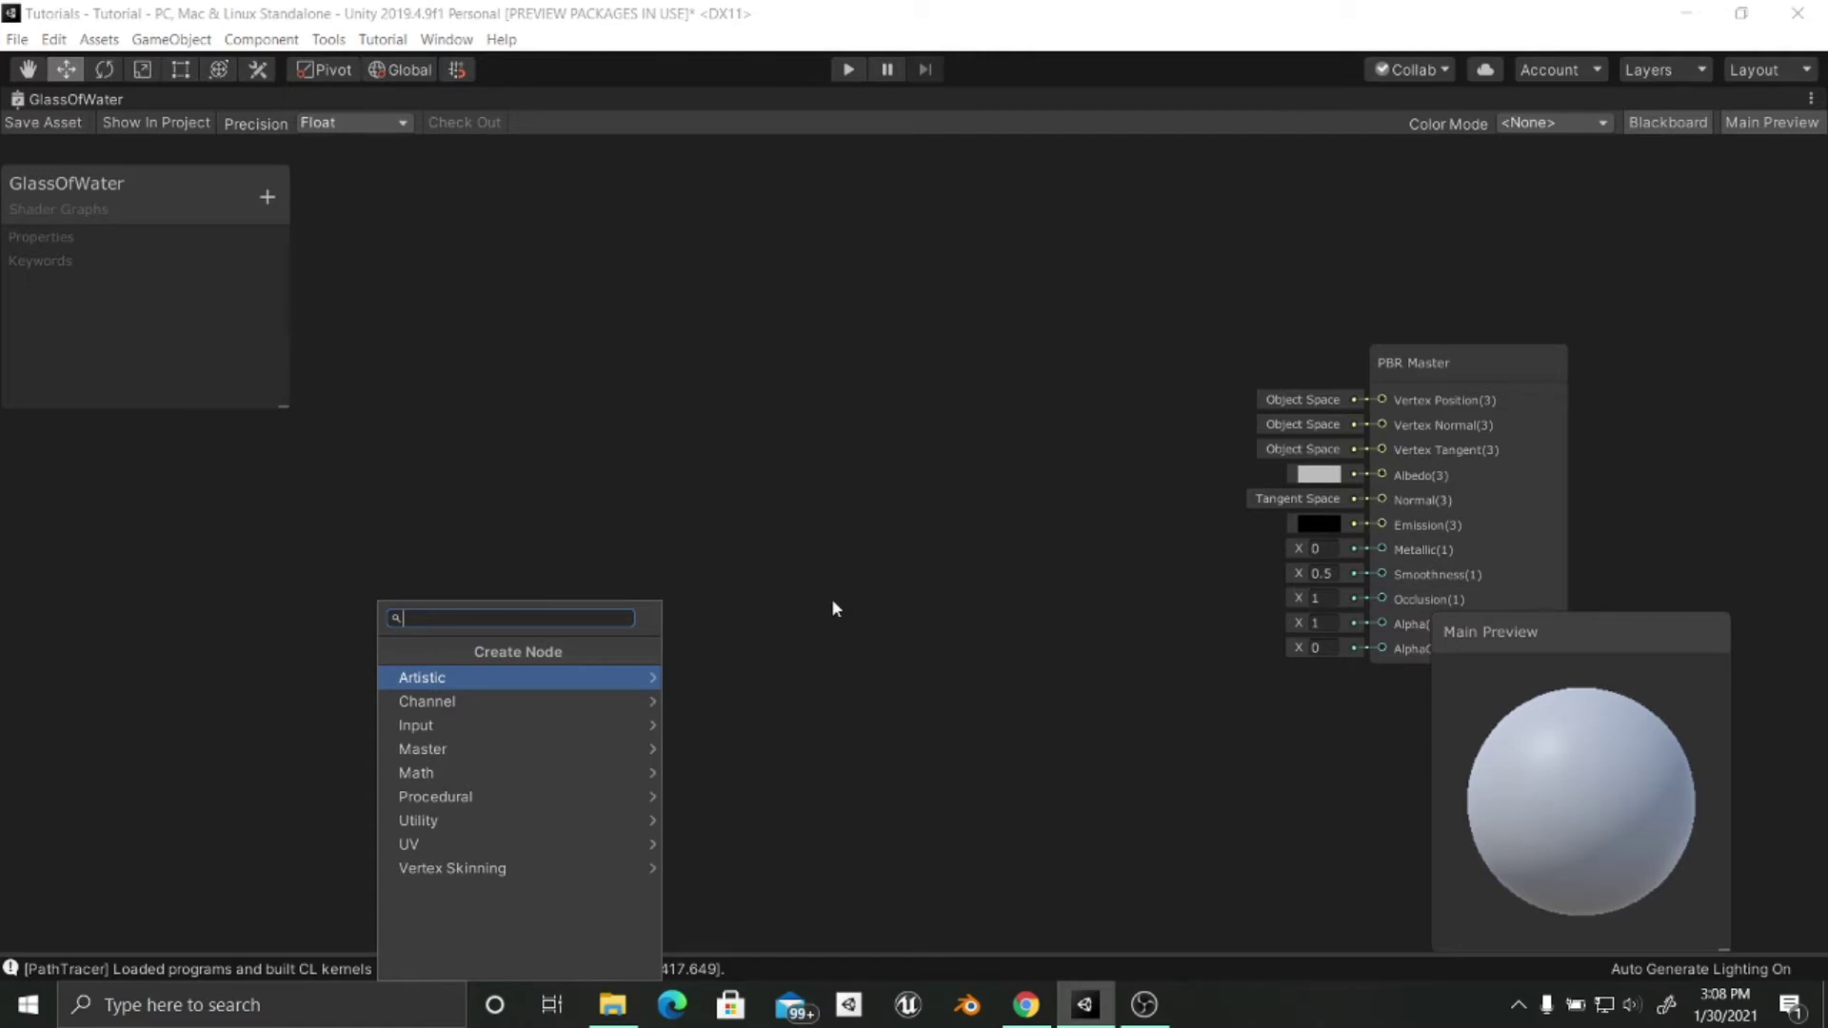
pyautogui.write('position')
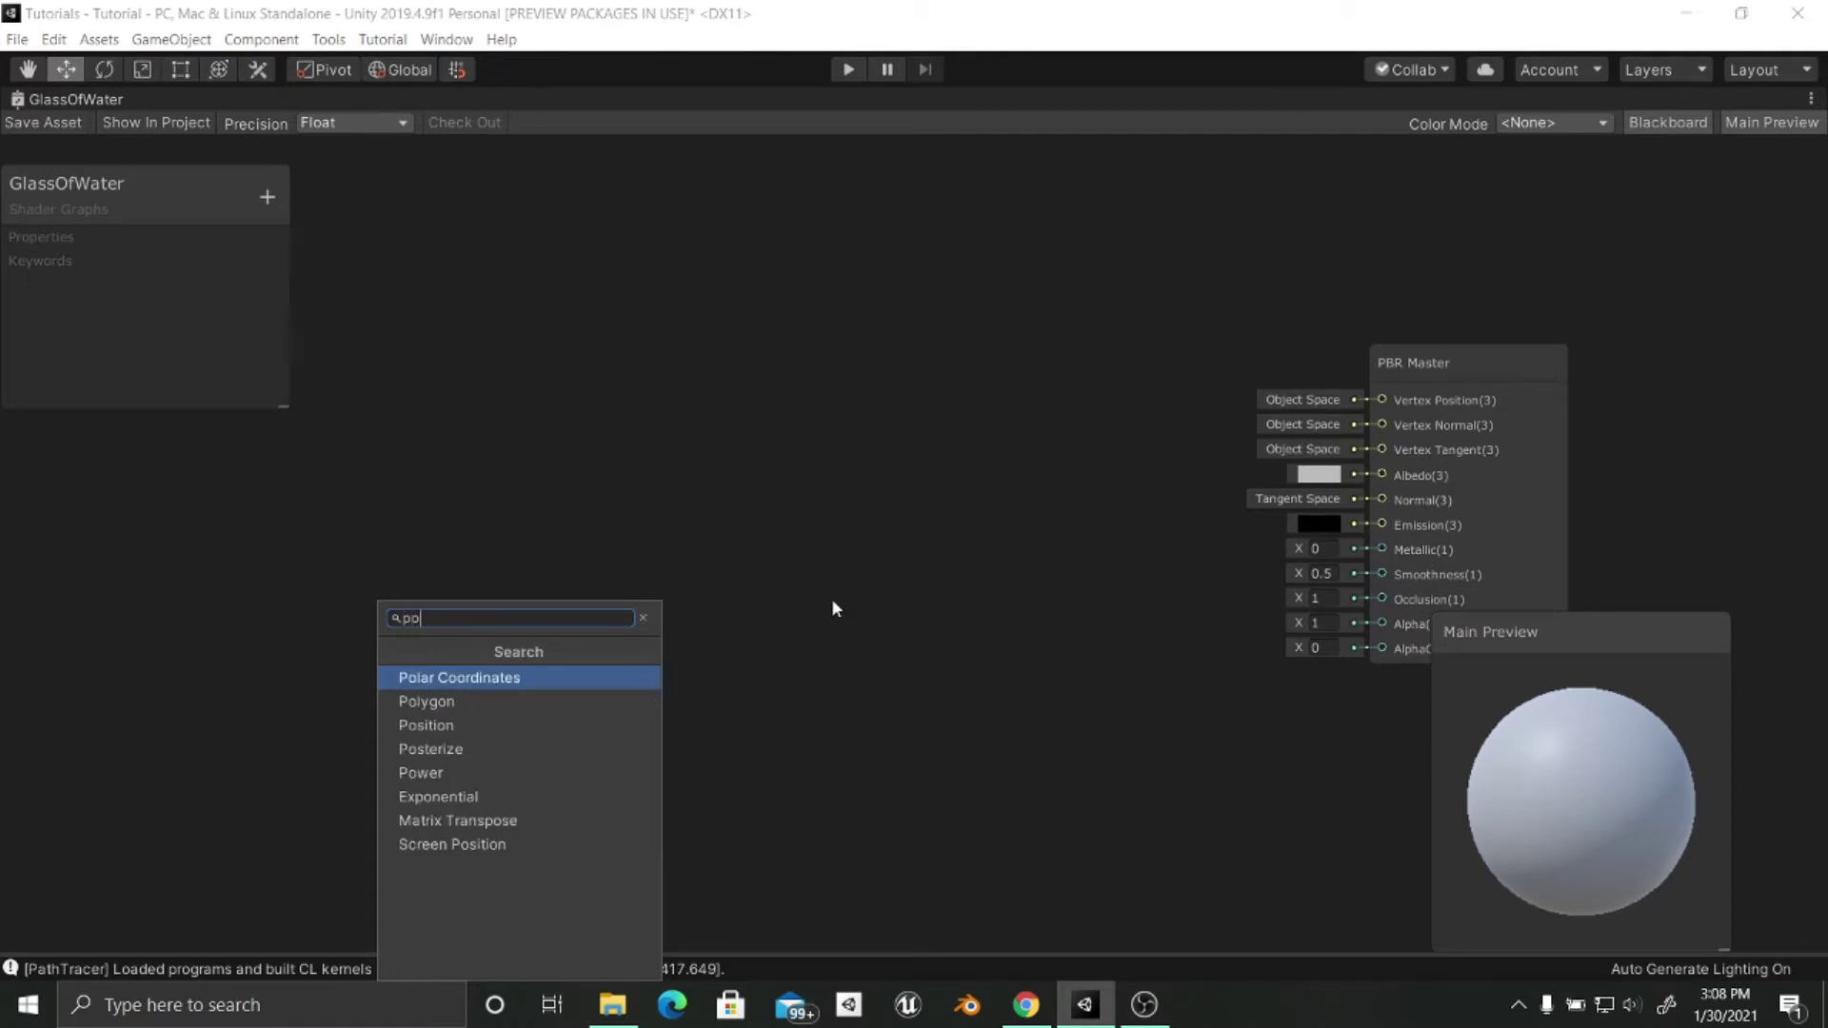
pyautogui.press('Return')
pyautogui.moveTo(893, 688); pyautogui.dragTo(586, 337)
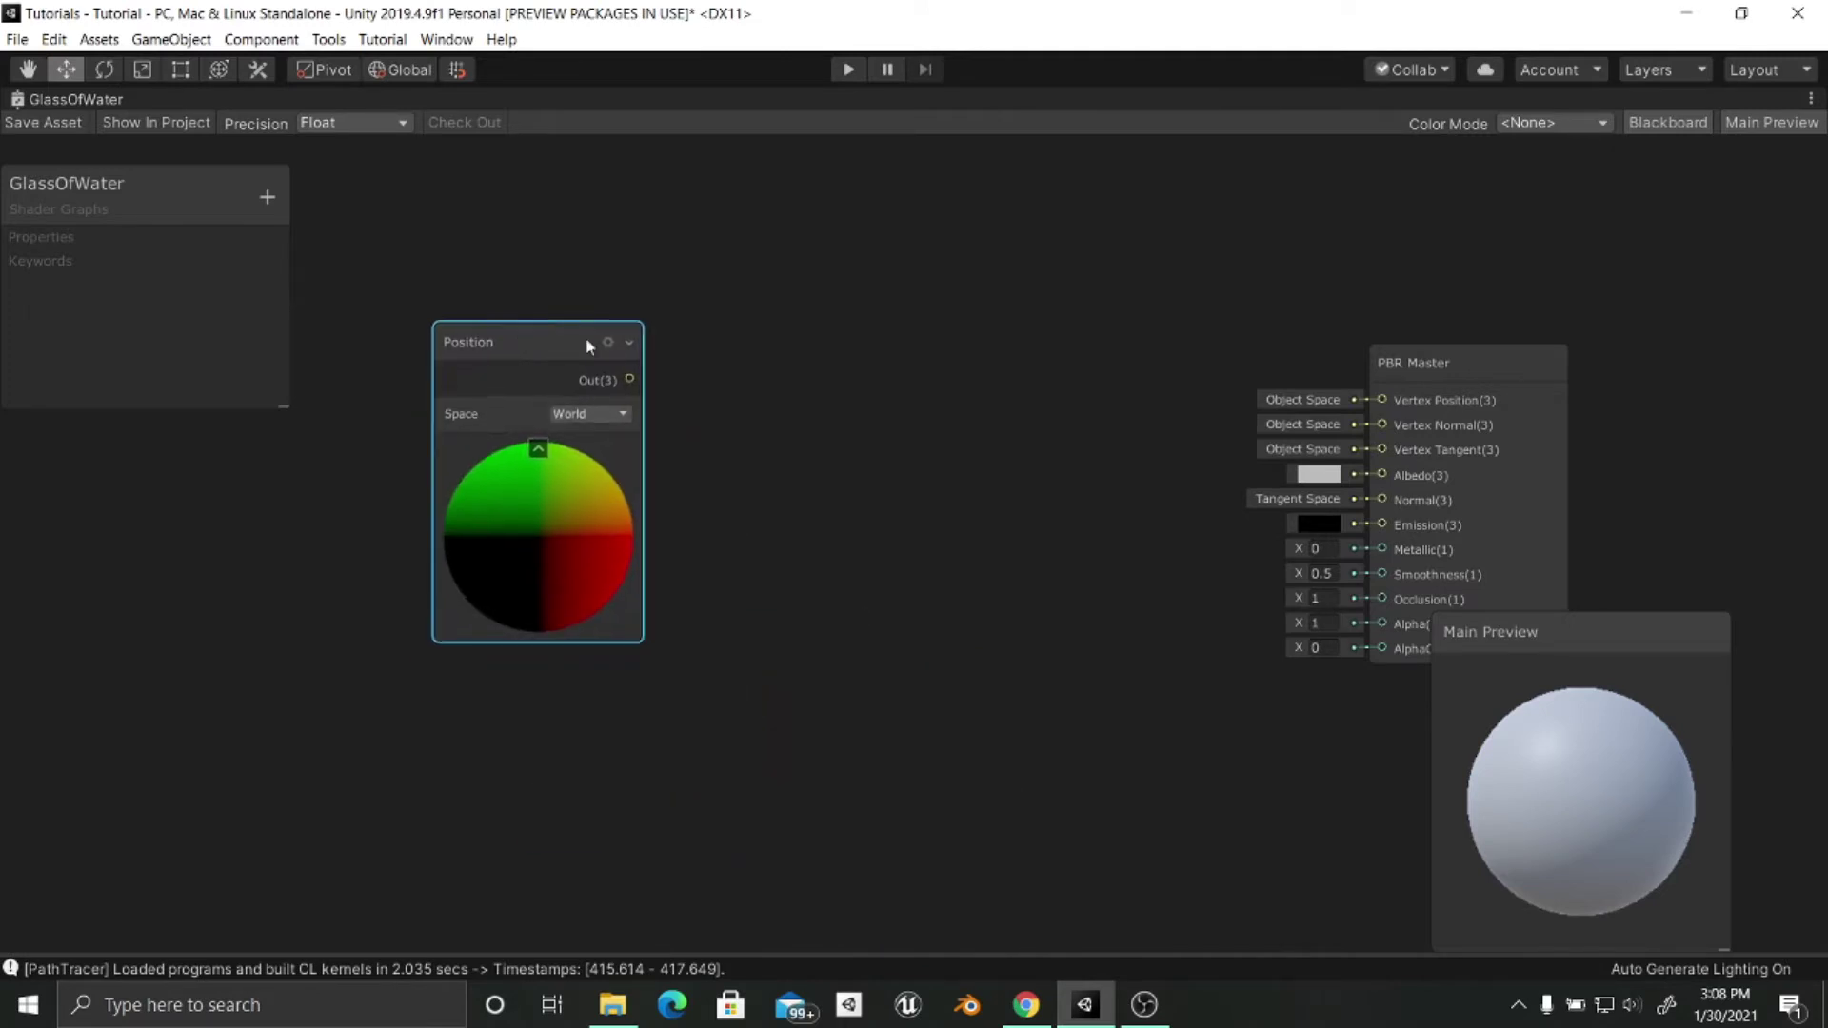
pyautogui.click(724, 404)
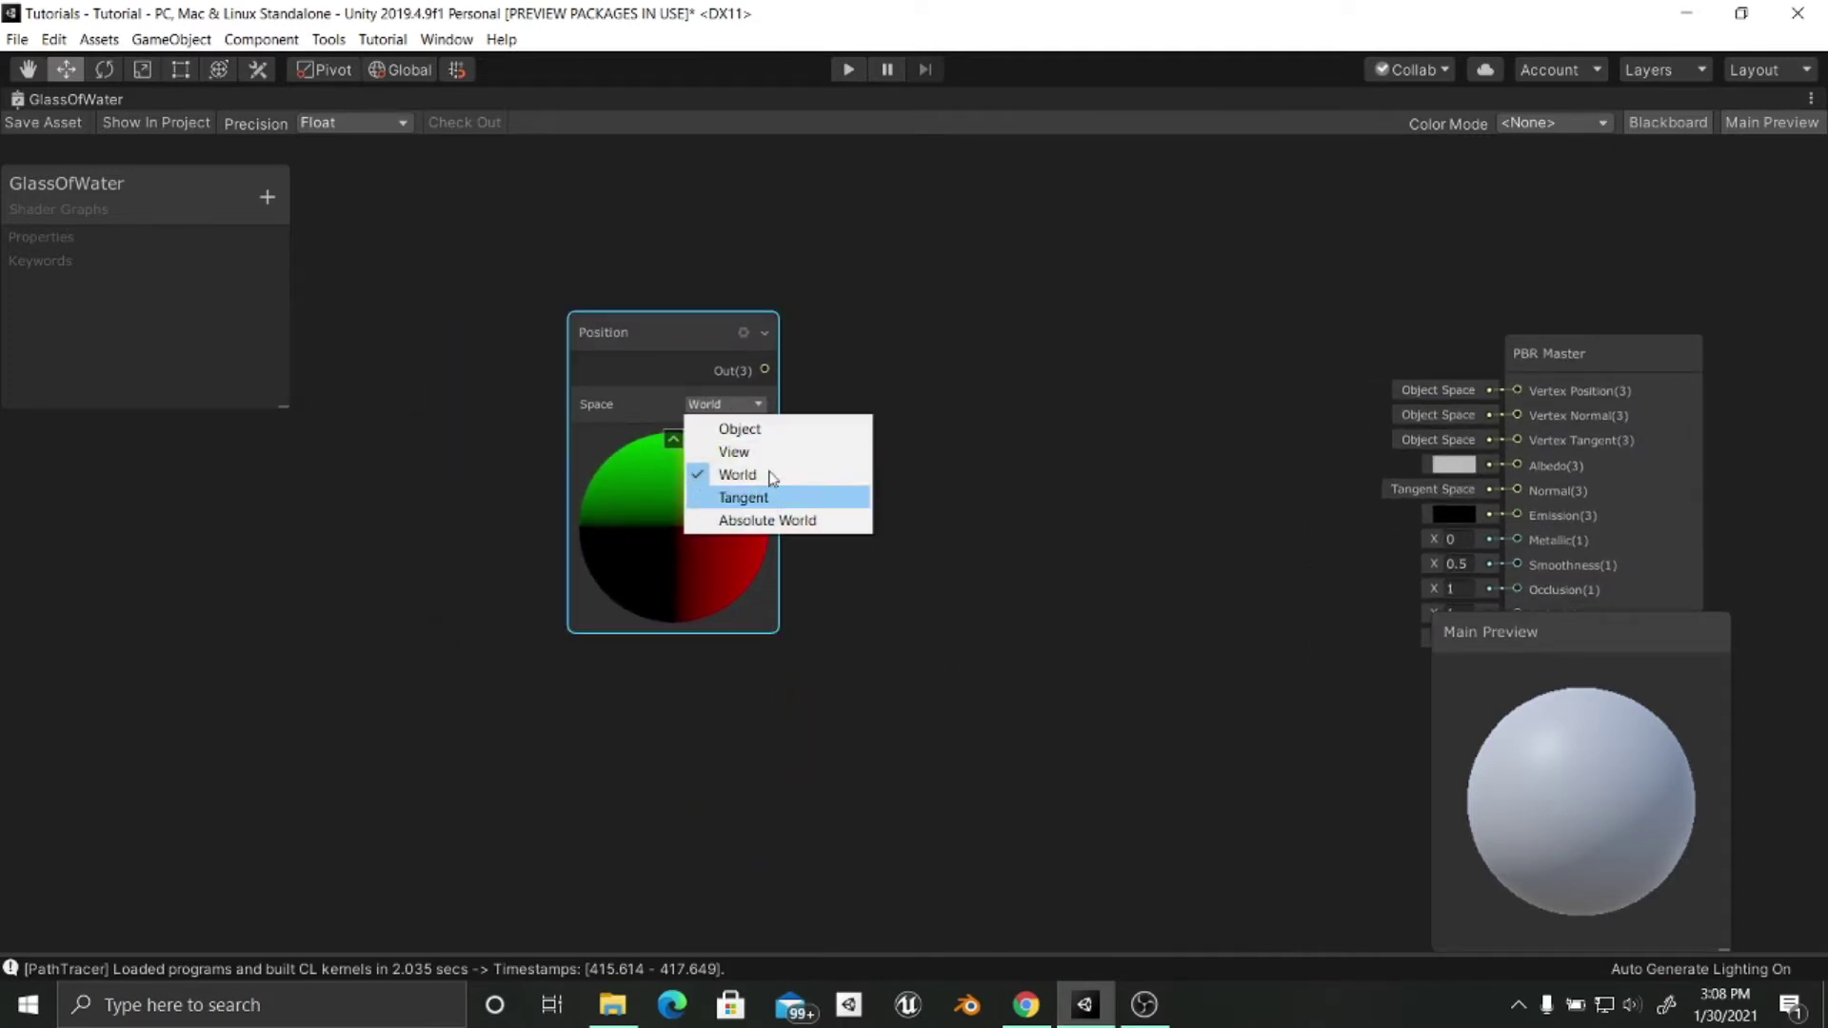
pyautogui.click(775, 430)
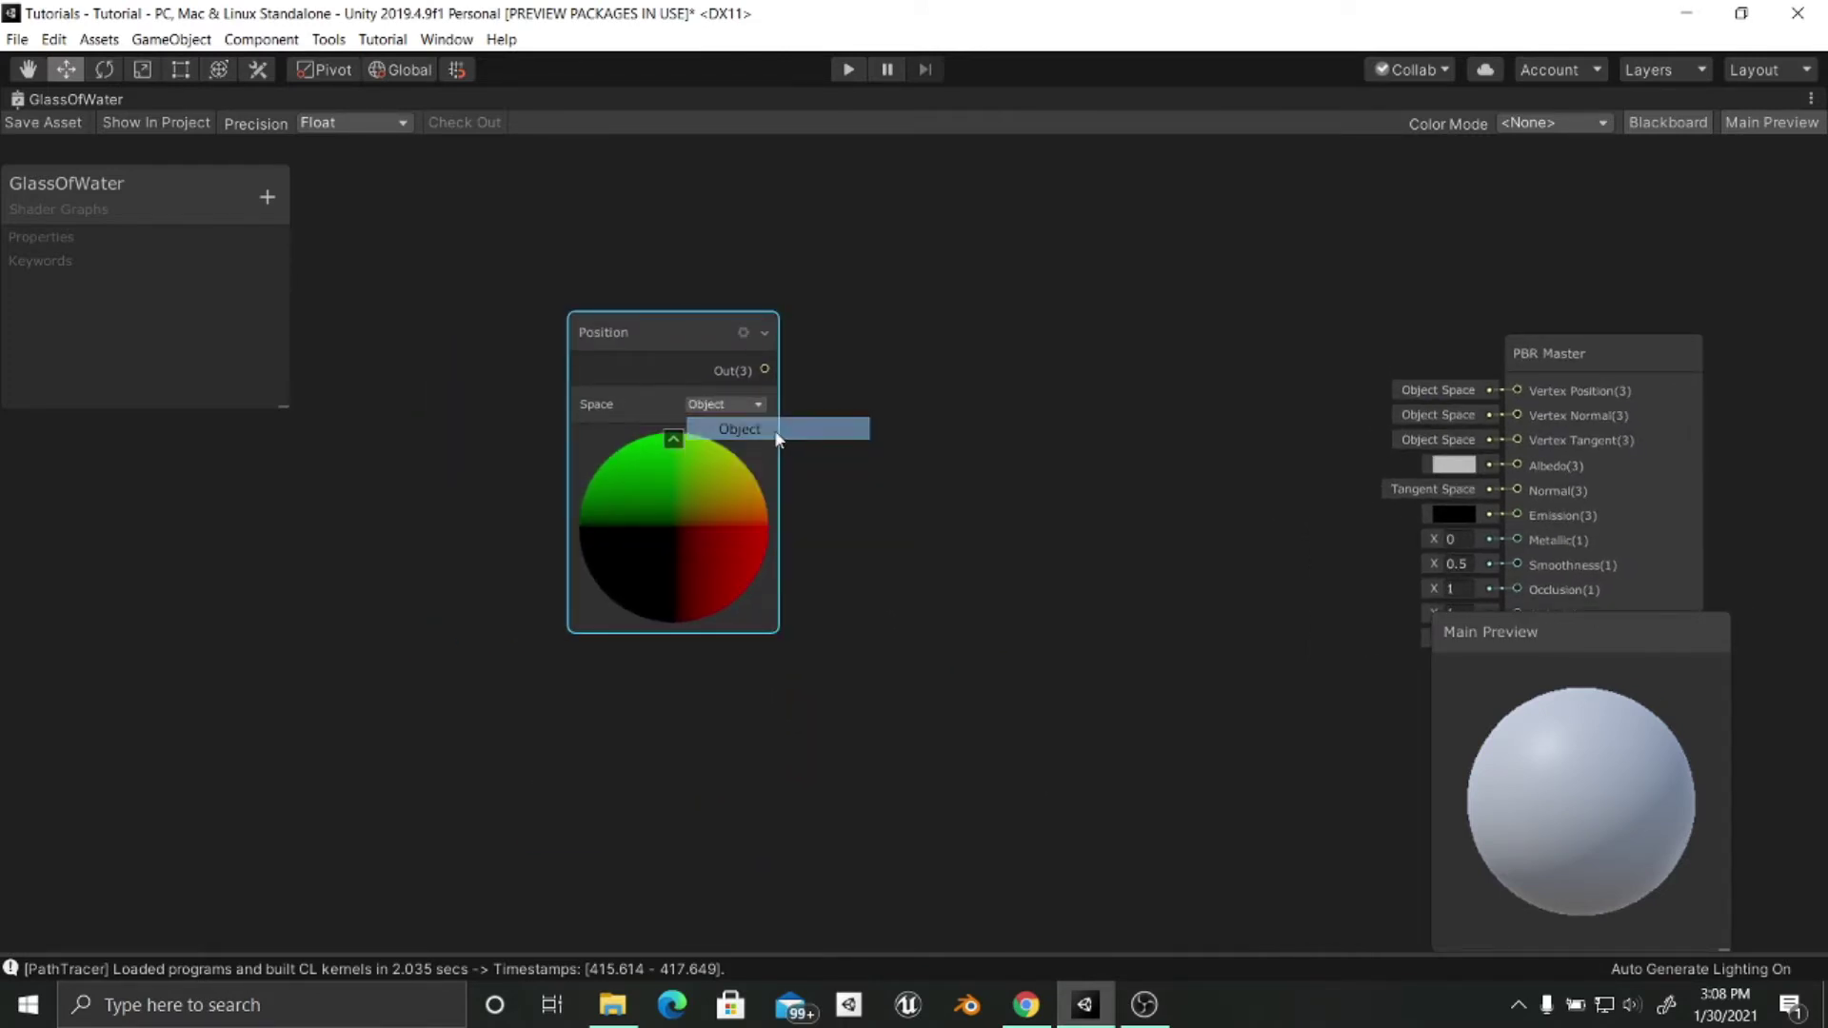
pyautogui.moveTo(622, 316); pyautogui.dragTo(502, 282)
pyautogui.moveTo(817, 350); pyautogui.dragTo(634, 364, button='middle')
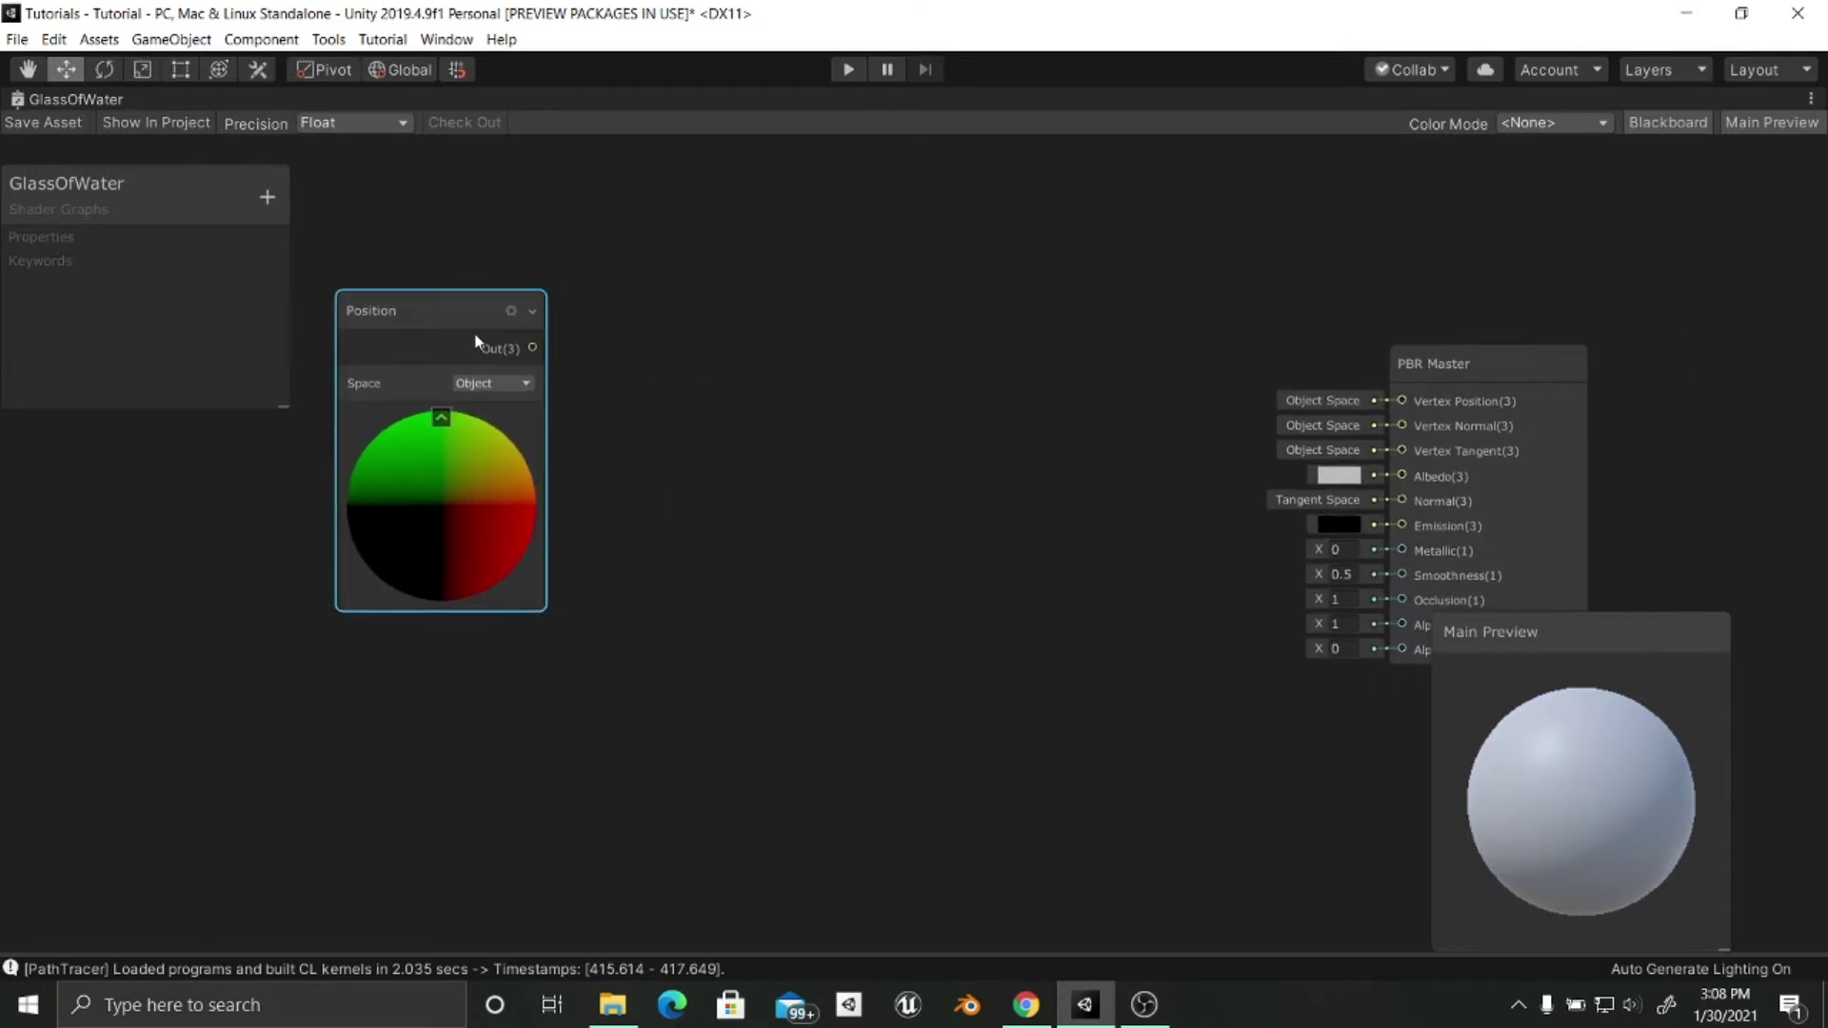
# Add a Split node fed by the Position node's output and align it beside that node.
pyautogui.moveTo(482, 343); pyautogui.dragTo(664, 355)
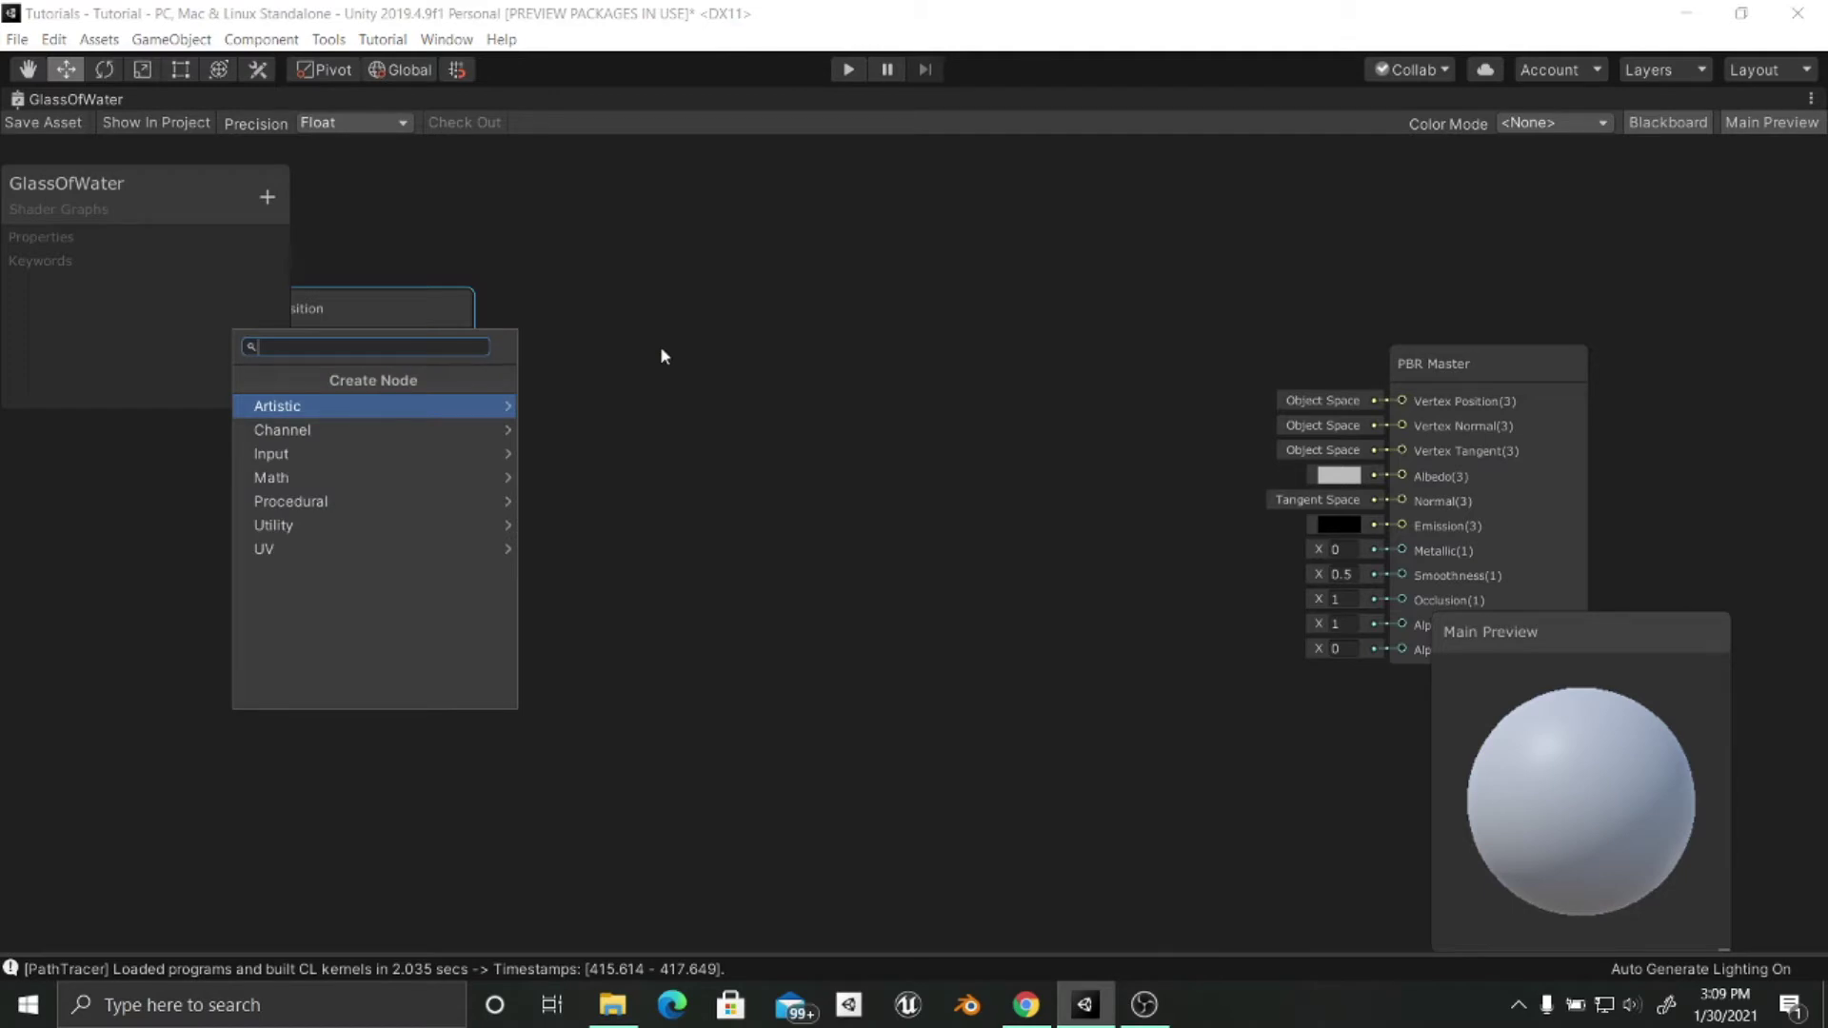
pyautogui.write('split')
pyautogui.press('Return')
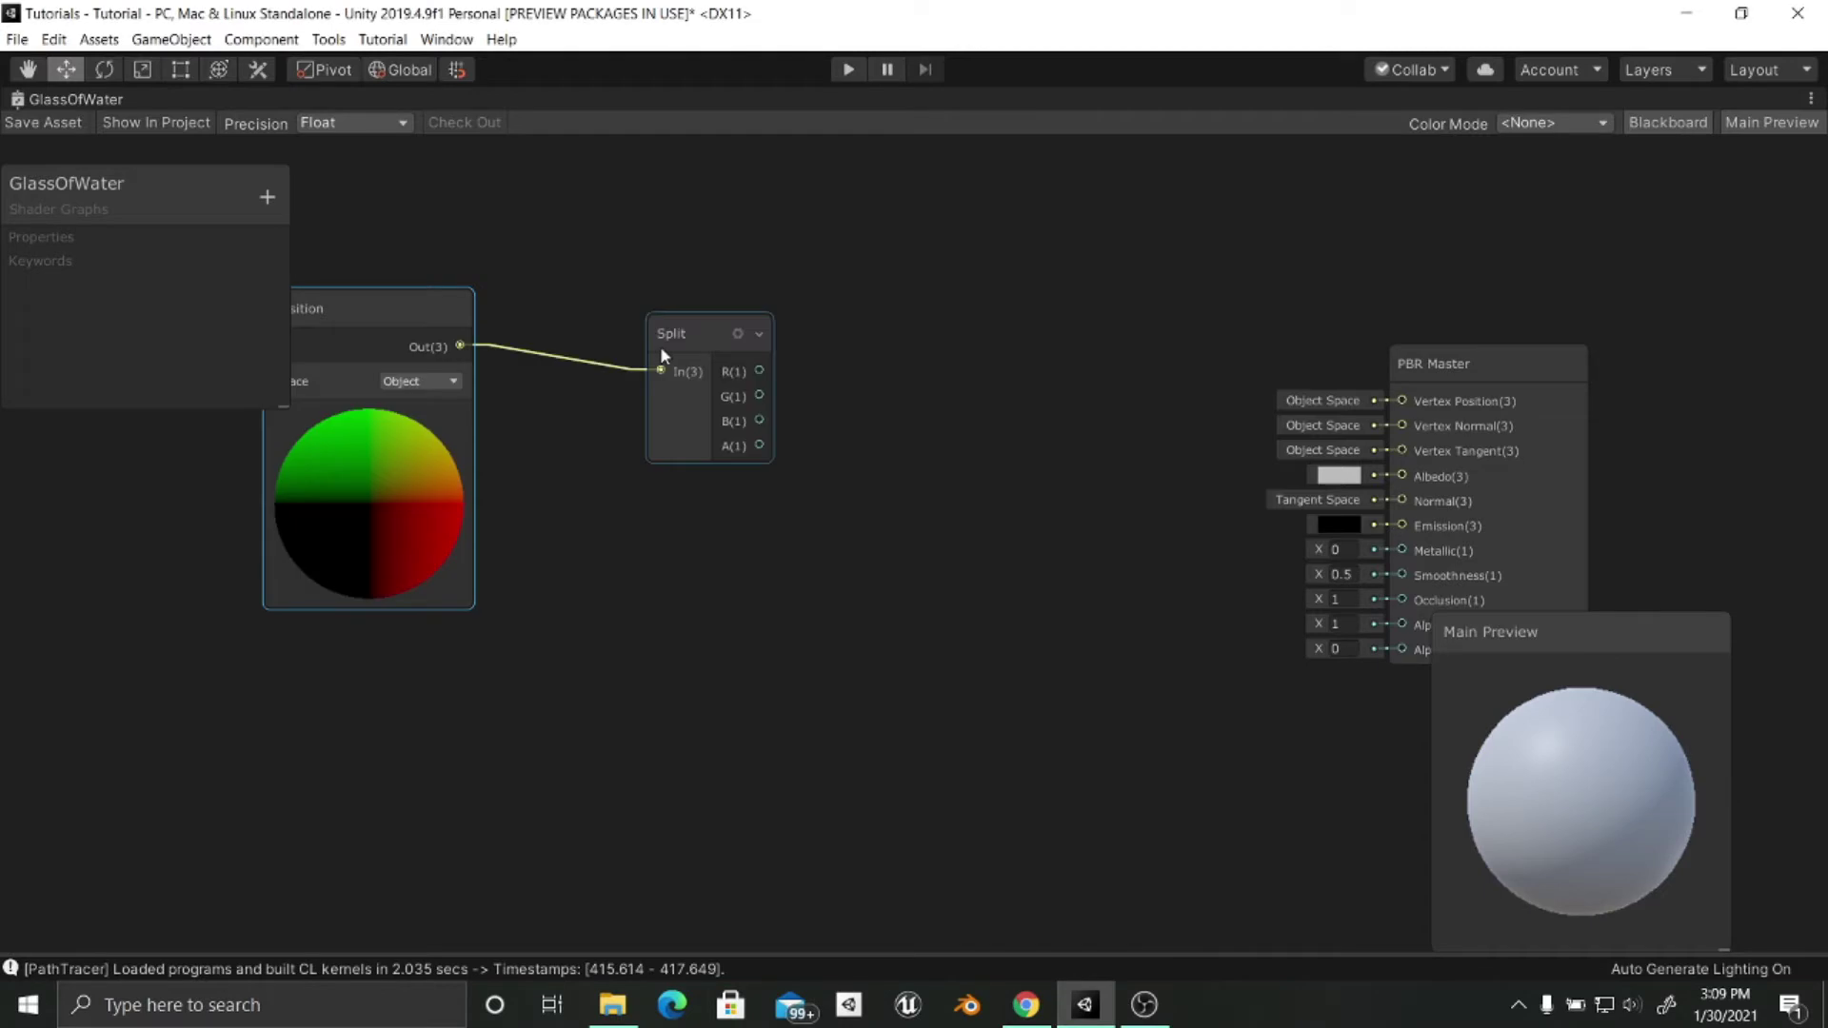
pyautogui.moveTo(664, 355); pyautogui.dragTo(624, 326)
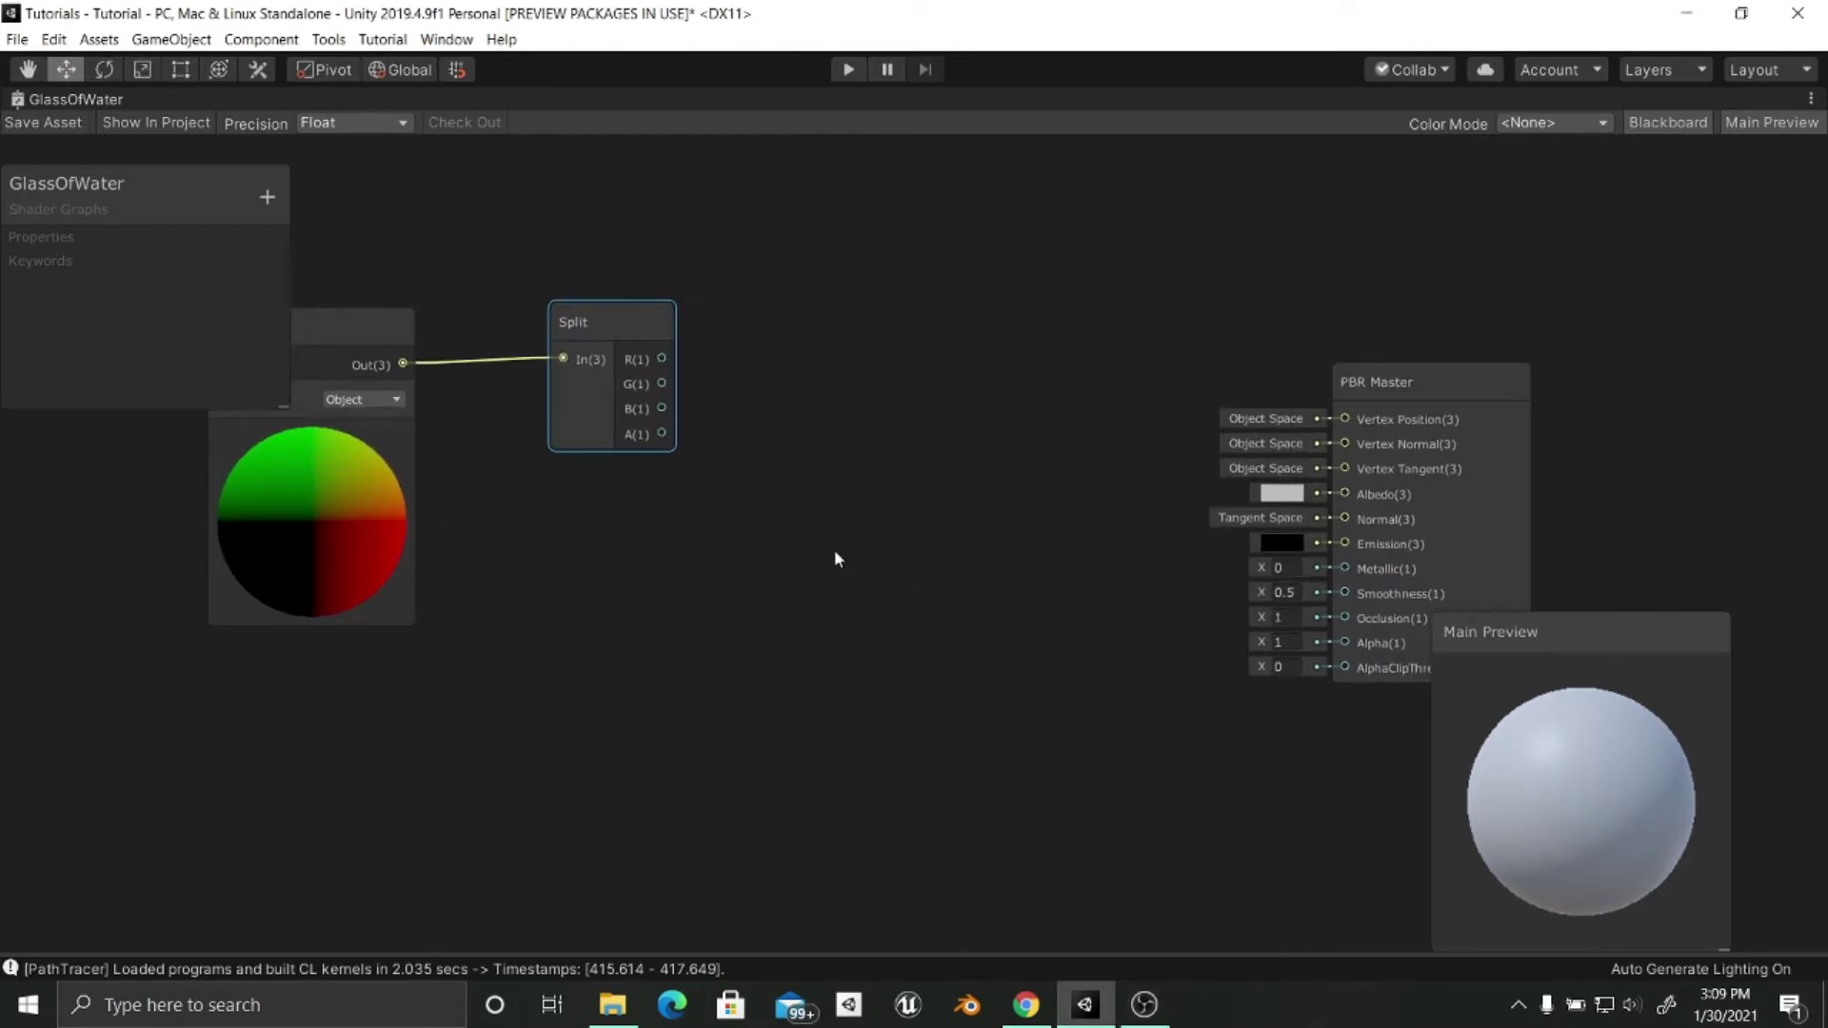
pyautogui.moveTo(749, 440); pyautogui.dragTo(789, 447, button='middle')
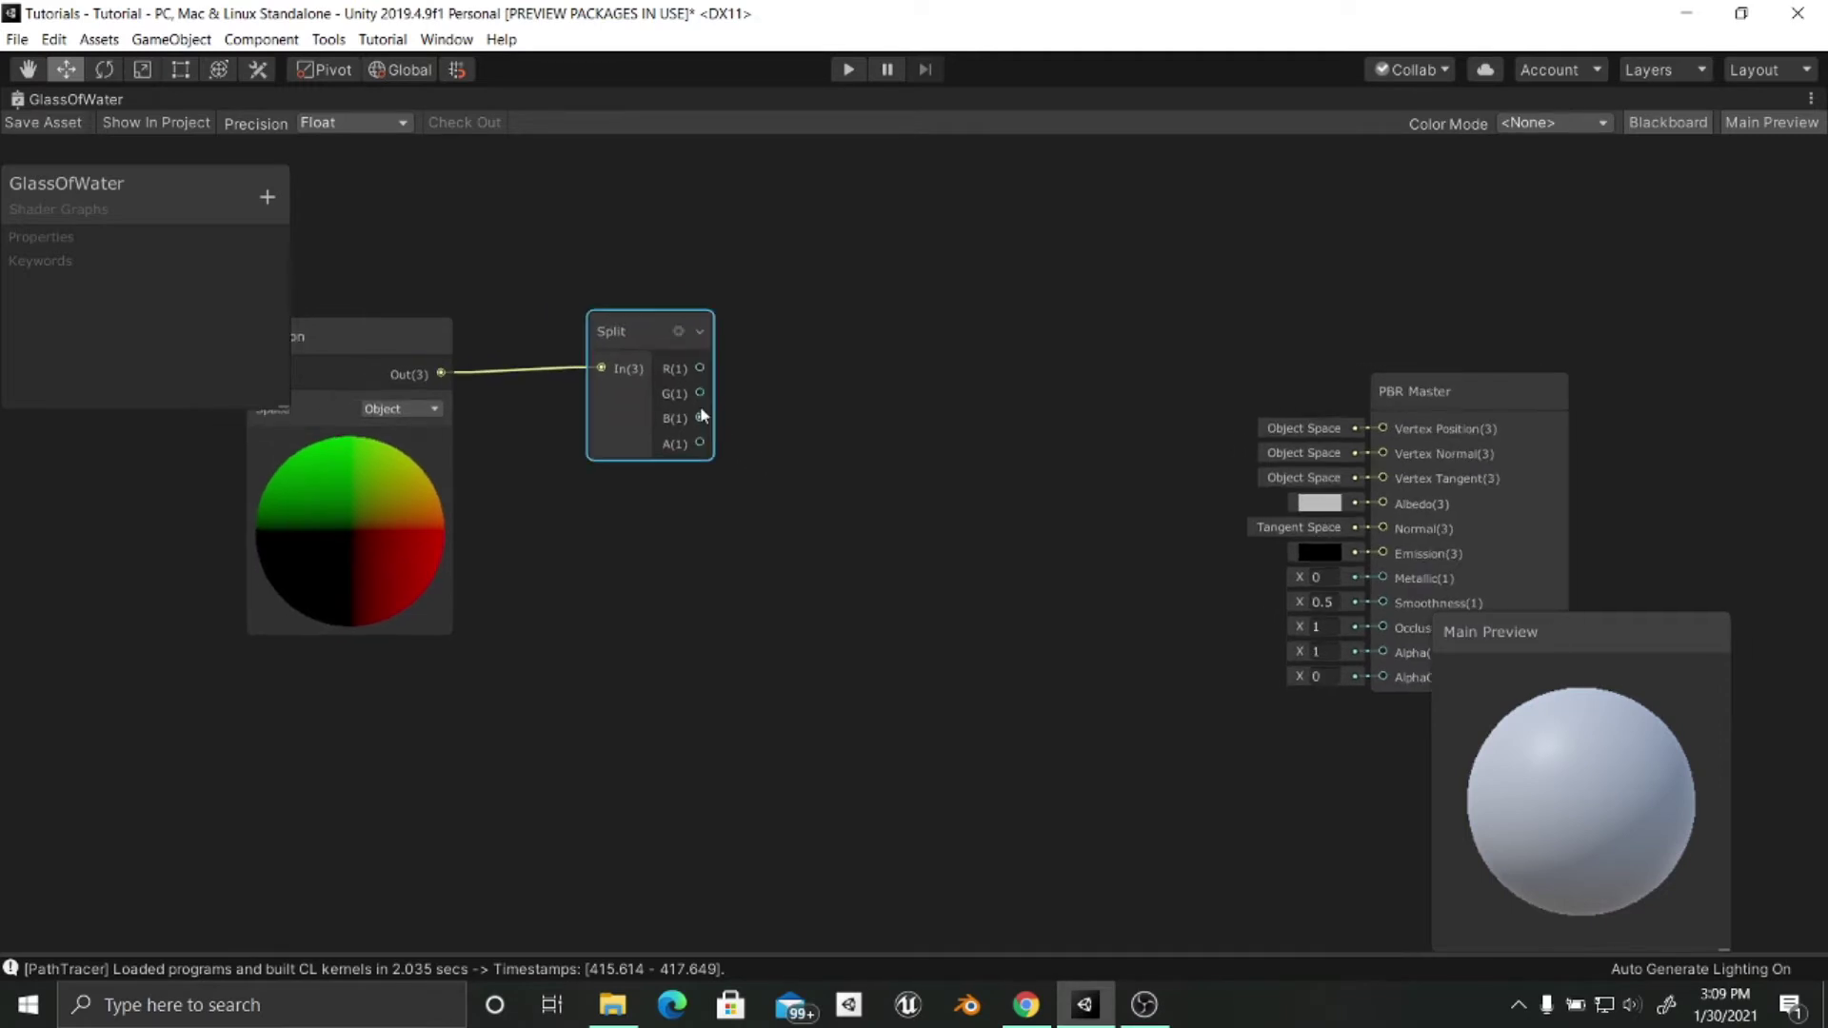
pyautogui.moveTo(642, 348); pyautogui.dragTo(632, 353)
pyautogui.click(829, 397)
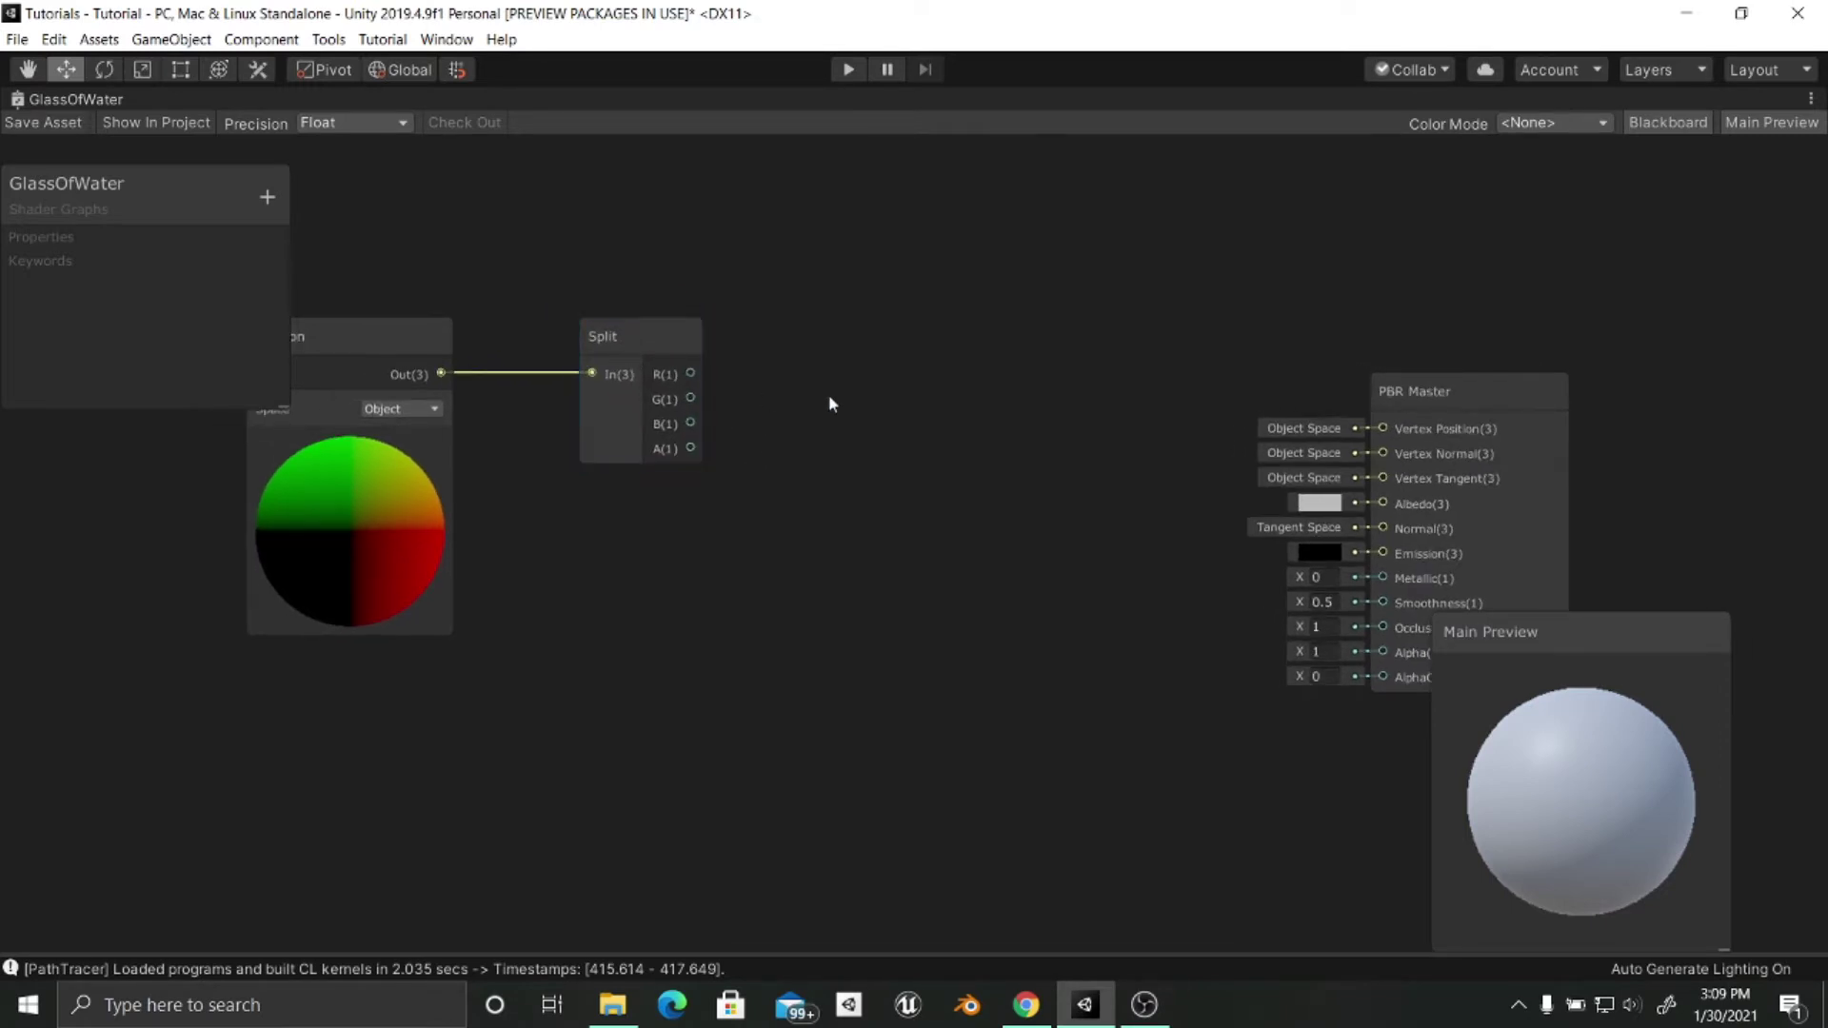
# Add a Comparison node set to Greater and connect the Split node's G output to its A input.
pyautogui.press('space')
pyautogui.write('com')
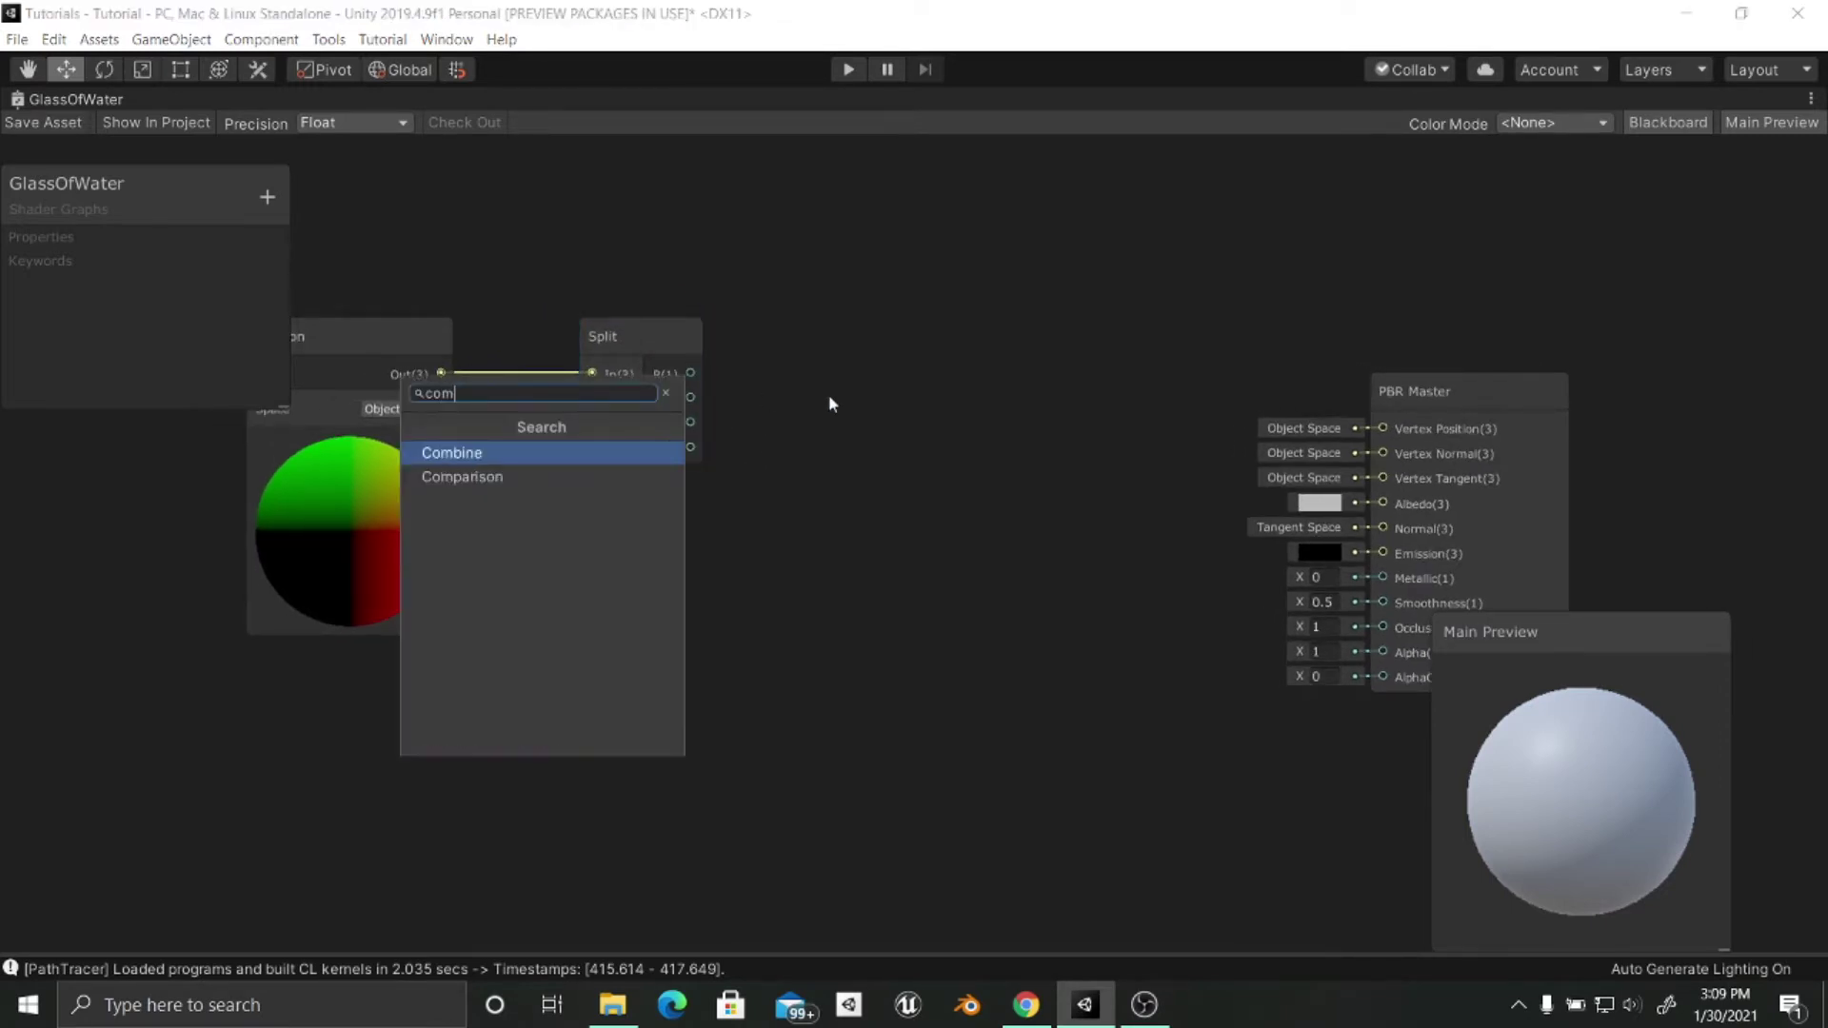
pyautogui.press('Down')
pyautogui.press('Return')
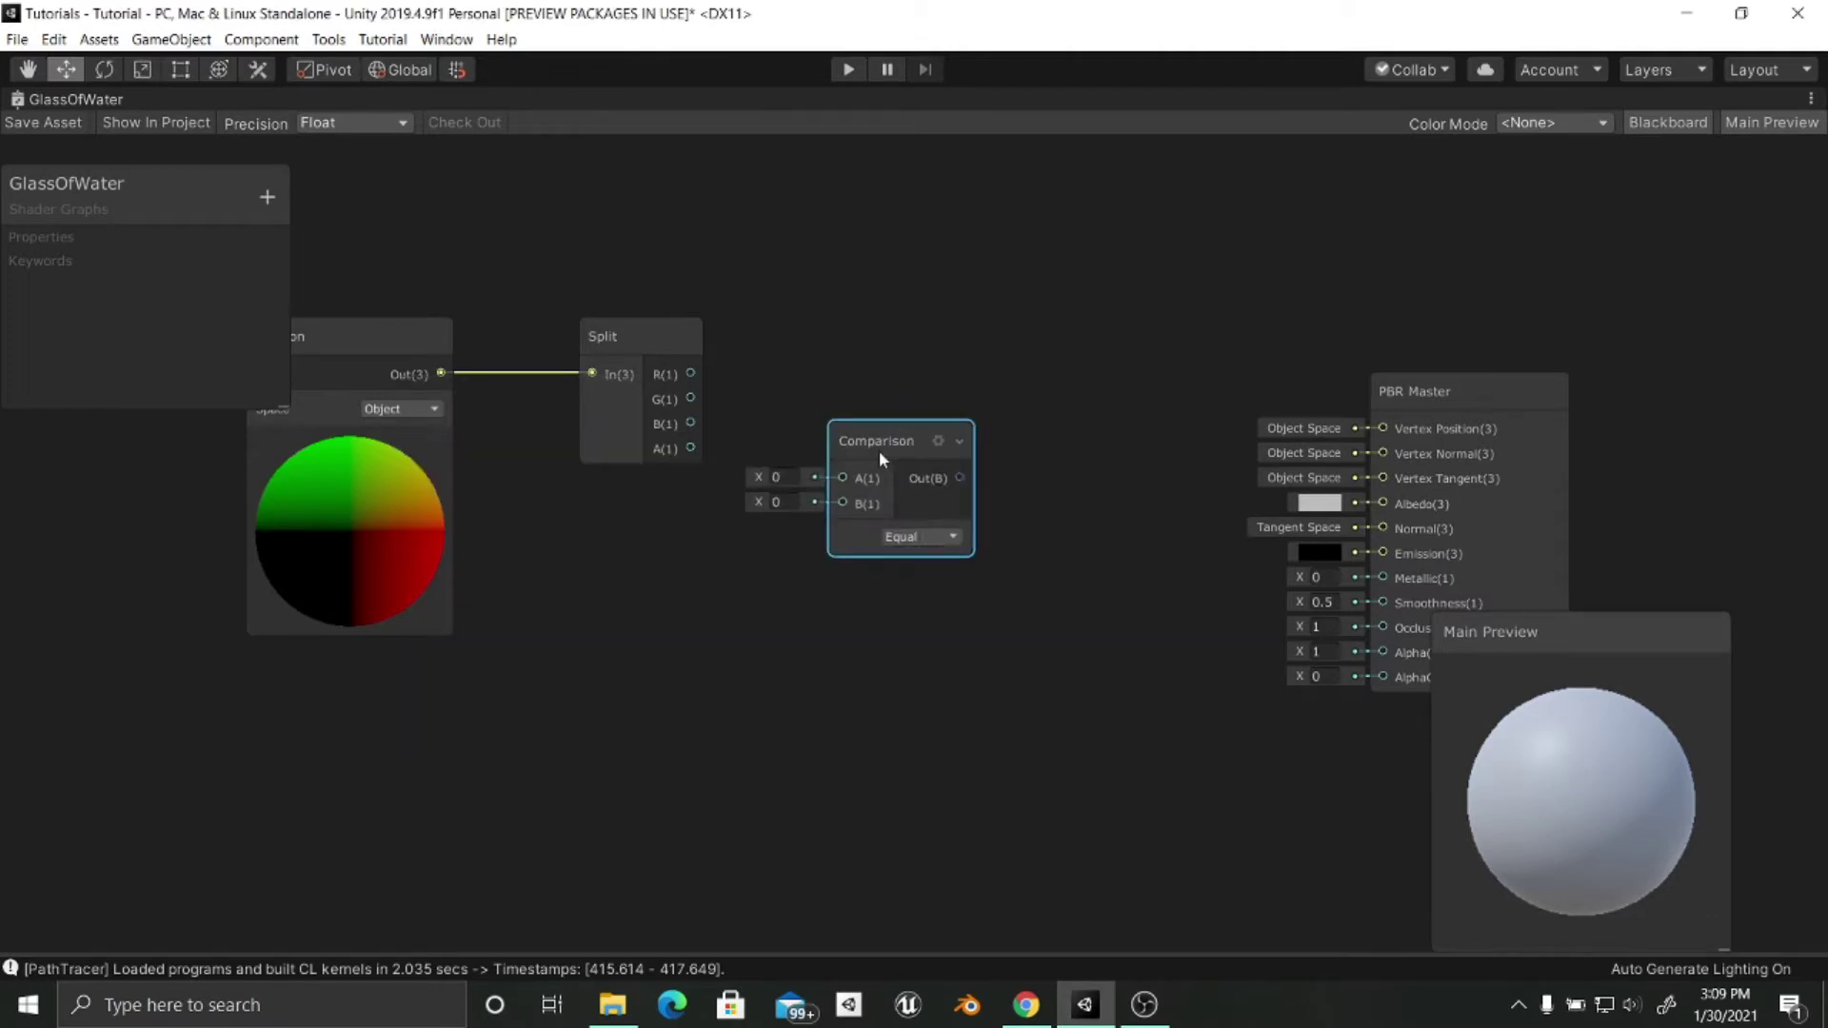
pyautogui.moveTo(878, 449); pyautogui.dragTo(871, 393)
pyautogui.moveTo(690, 398); pyautogui.dragTo(849, 366)
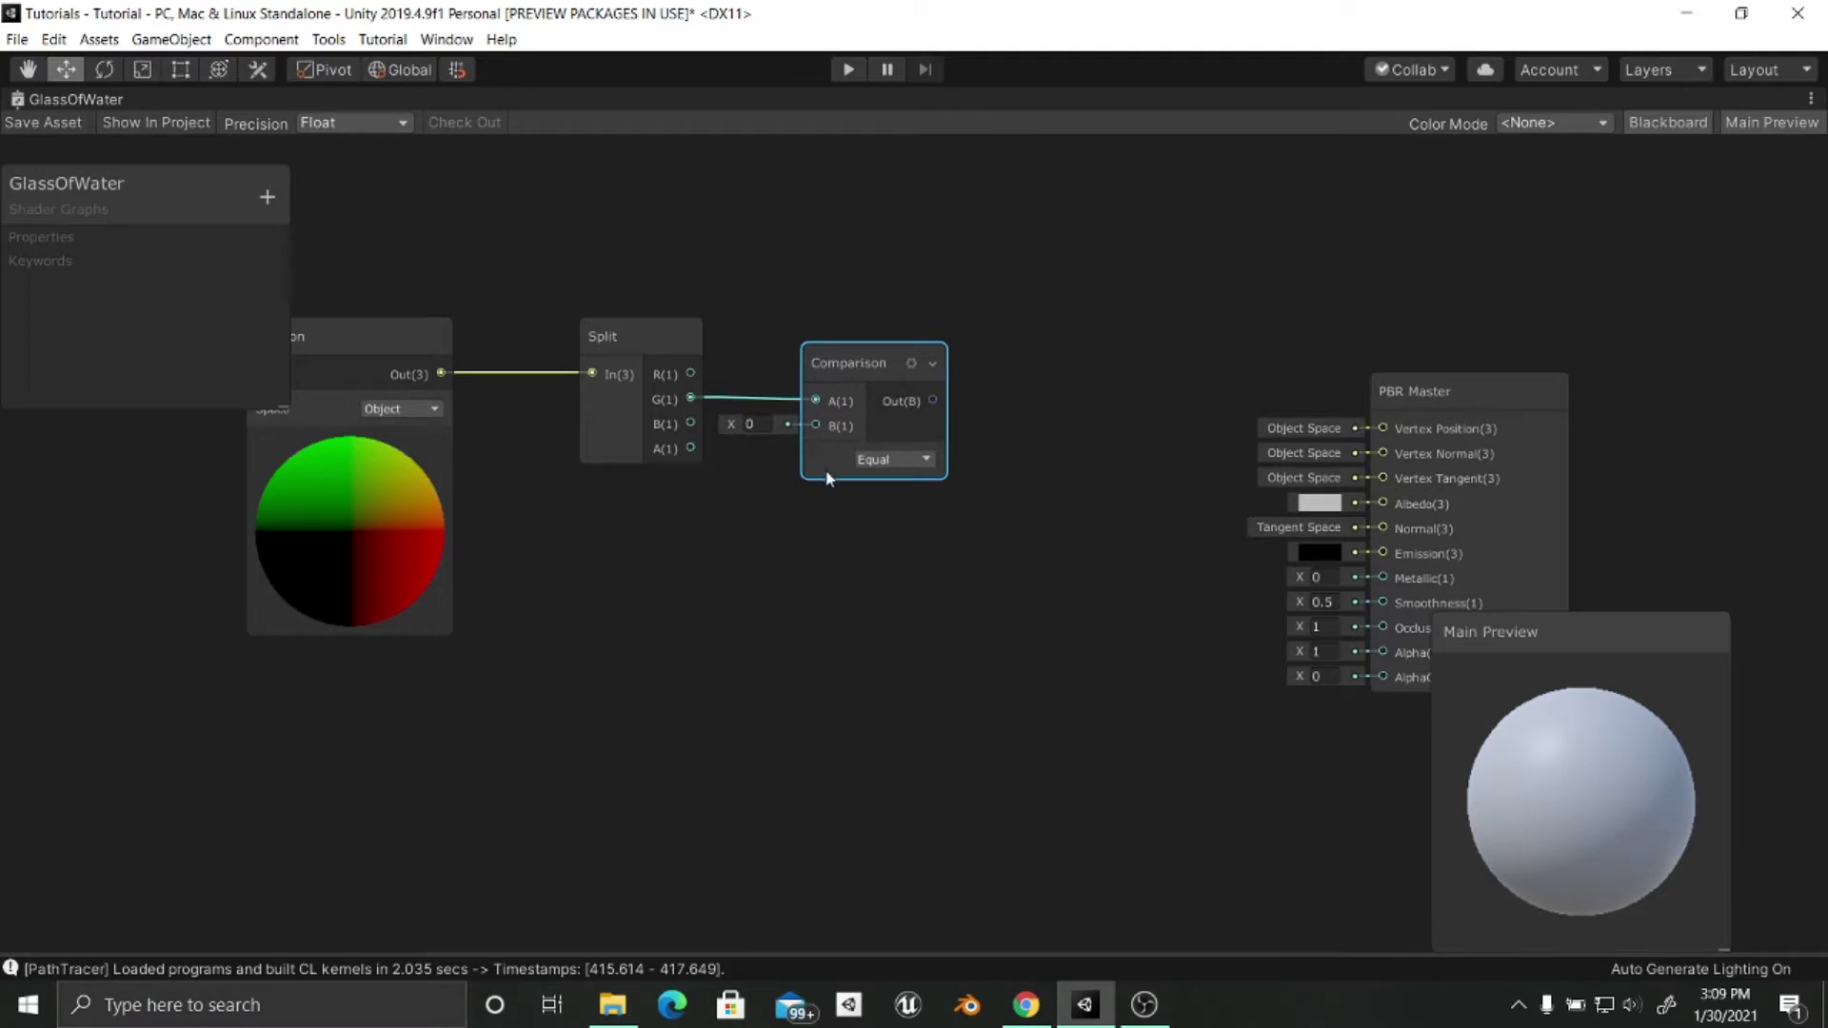
pyautogui.click(899, 465)
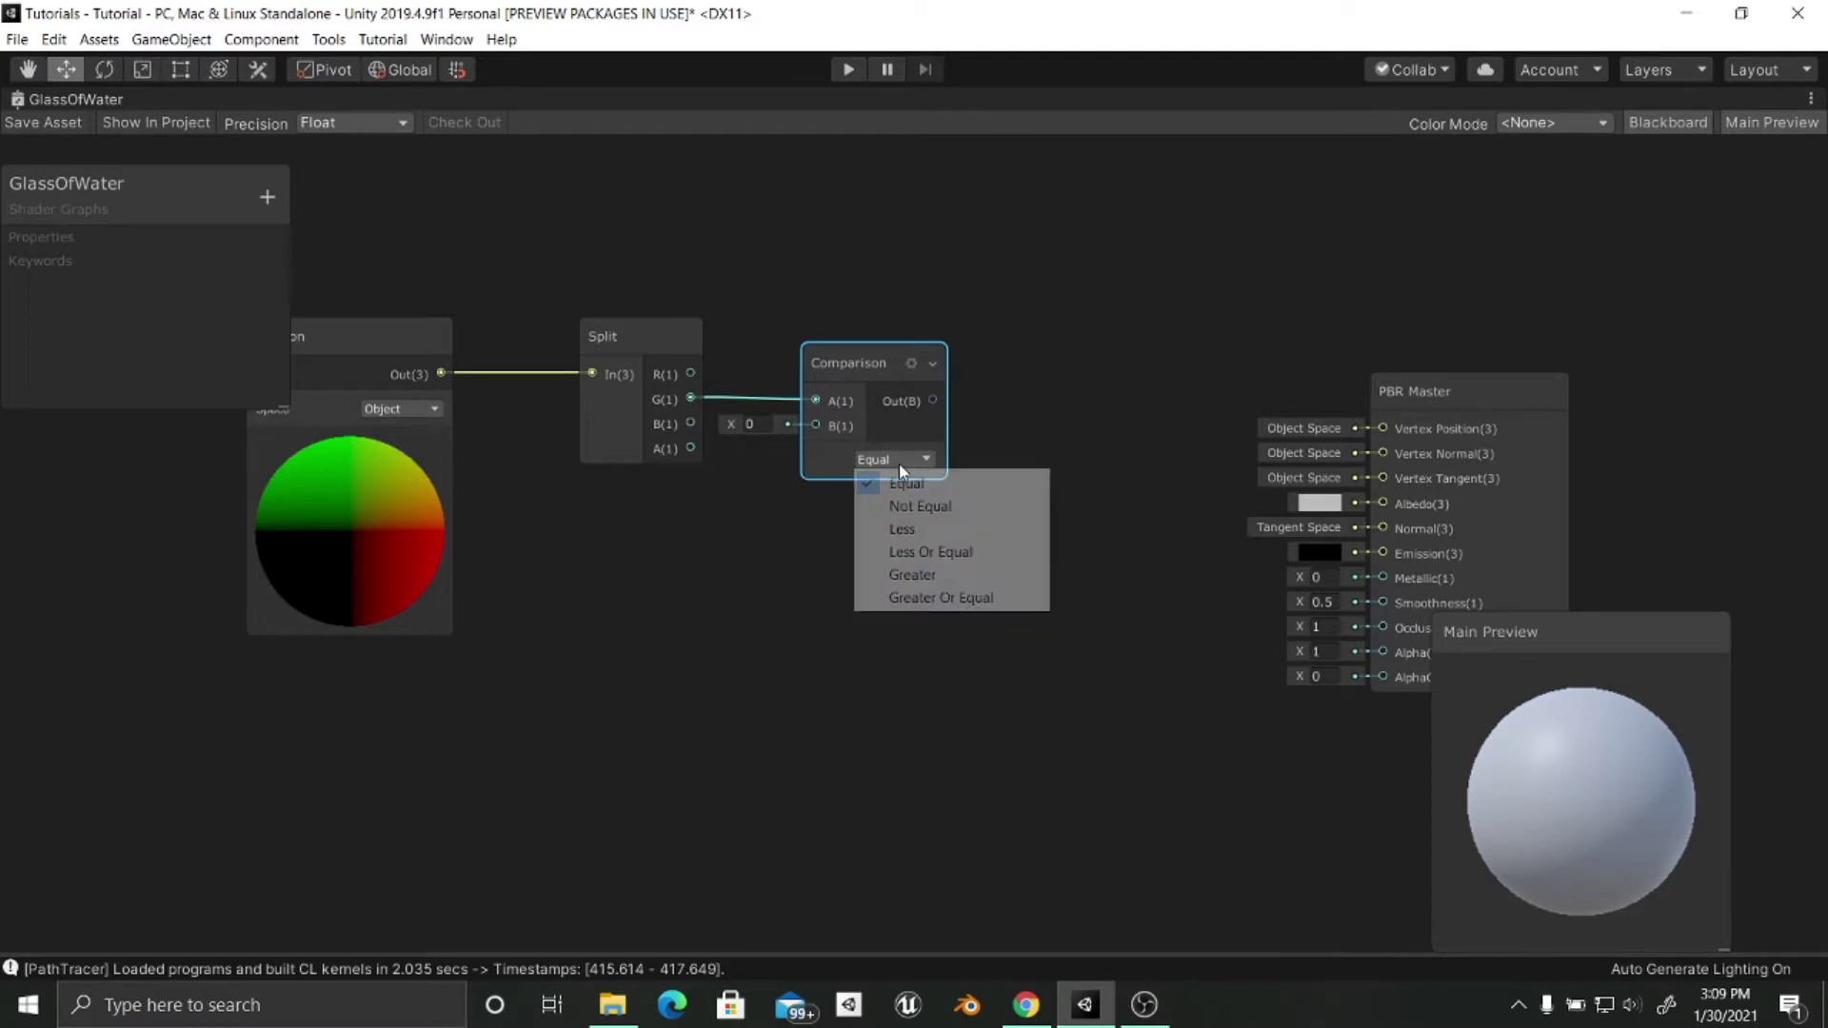
pyautogui.click(912, 575)
# Add a Branch node with its Predicate fed by the Comparison output, placed between Comparison and PBR Master.
pyautogui.moveTo(768, 458); pyautogui.dragTo(732, 473, button='middle')
pyautogui.moveTo(862, 404); pyautogui.dragTo(827, 405, button='middle')
pyautogui.moveTo(797, 392); pyautogui.dragTo(1039, 413)
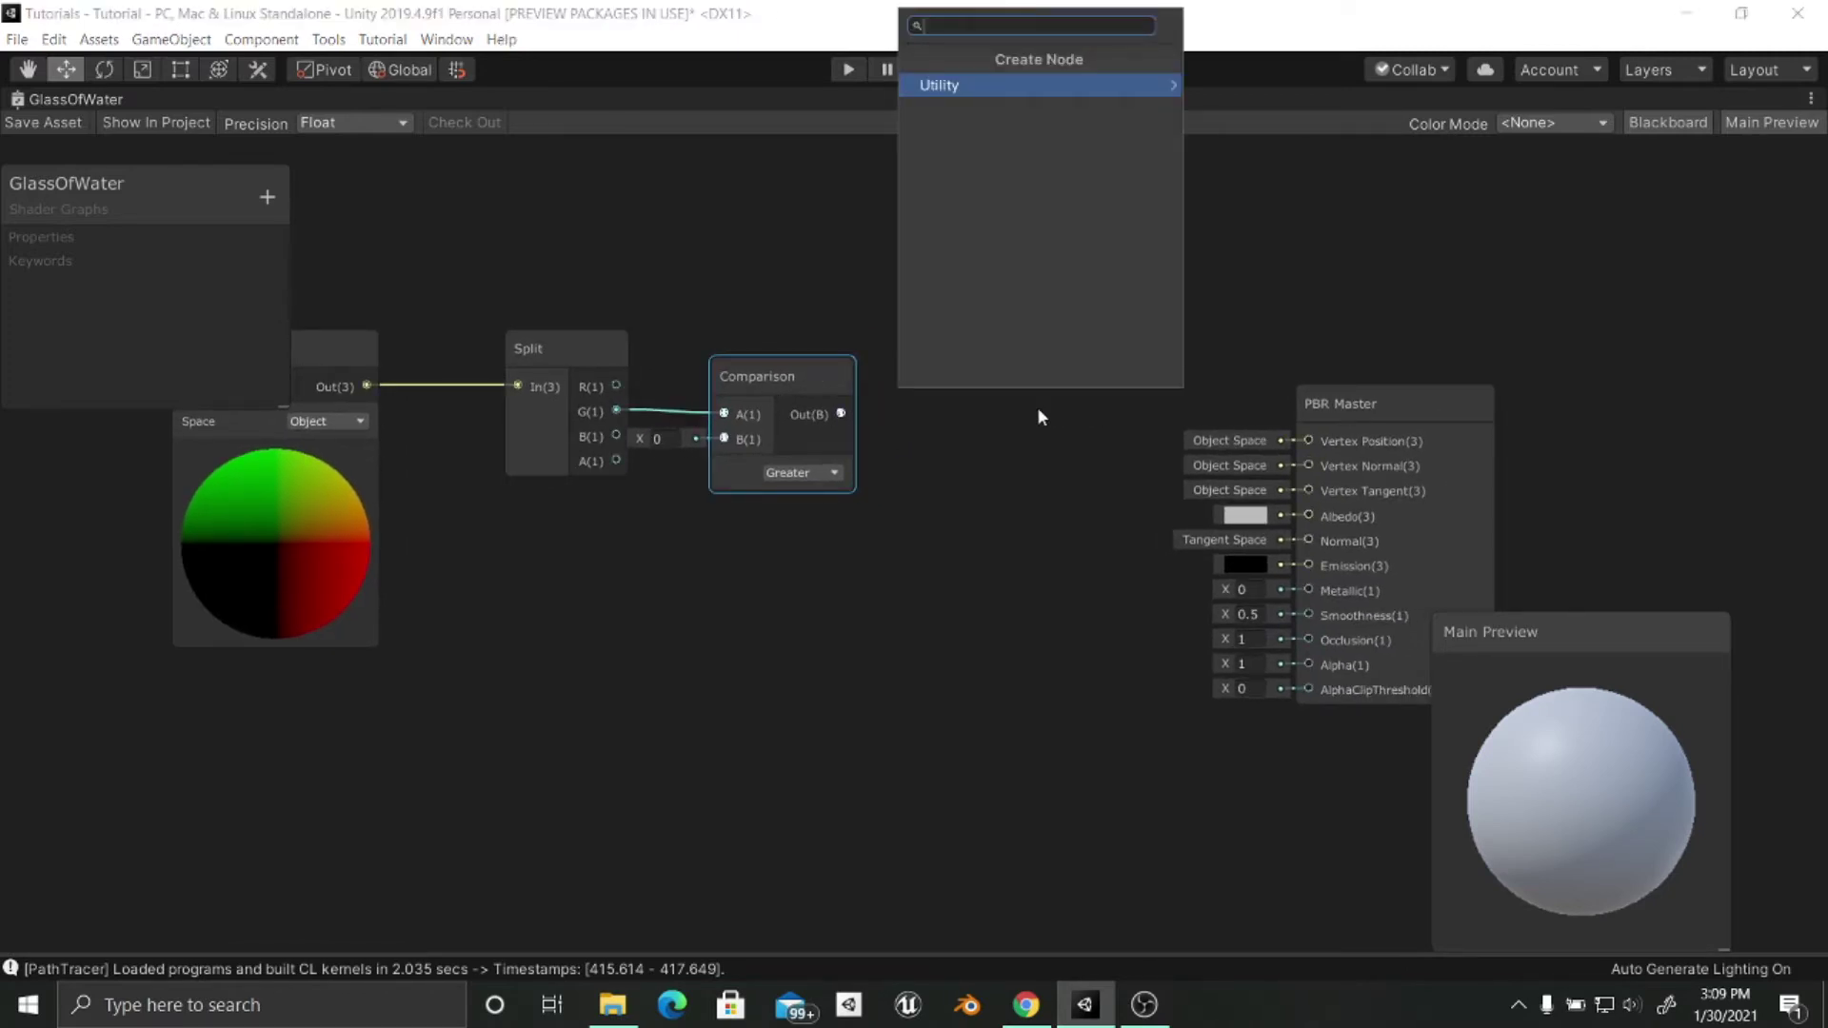
pyautogui.write('branch')
pyautogui.press('Return')
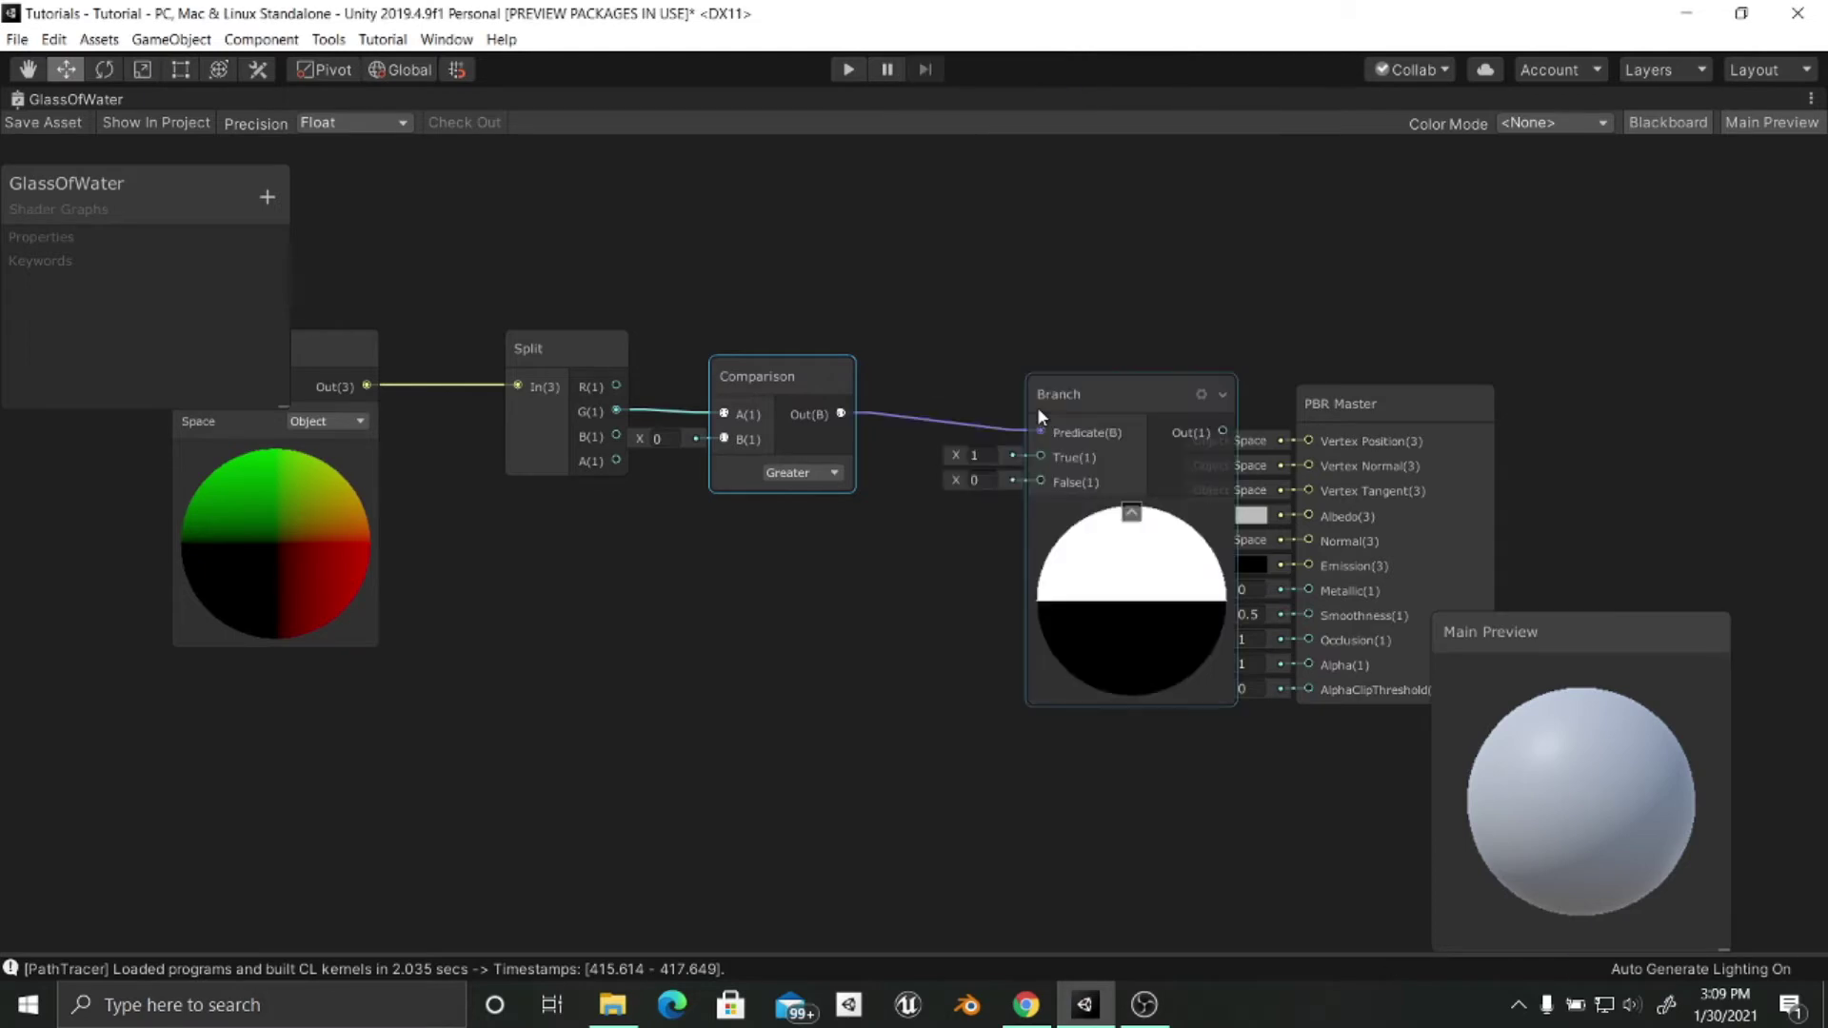
pyautogui.moveTo(1154, 401); pyautogui.dragTo(1091, 382)
# Set the Branch node's False value to -1.
pyautogui.moveTo(850, 578); pyautogui.dragTo(1019, 553, button='middle')
pyautogui.scroll(1, 773, 577)
pyautogui.moveTo(991, 483); pyautogui.dragTo(918, 555, button='middle')
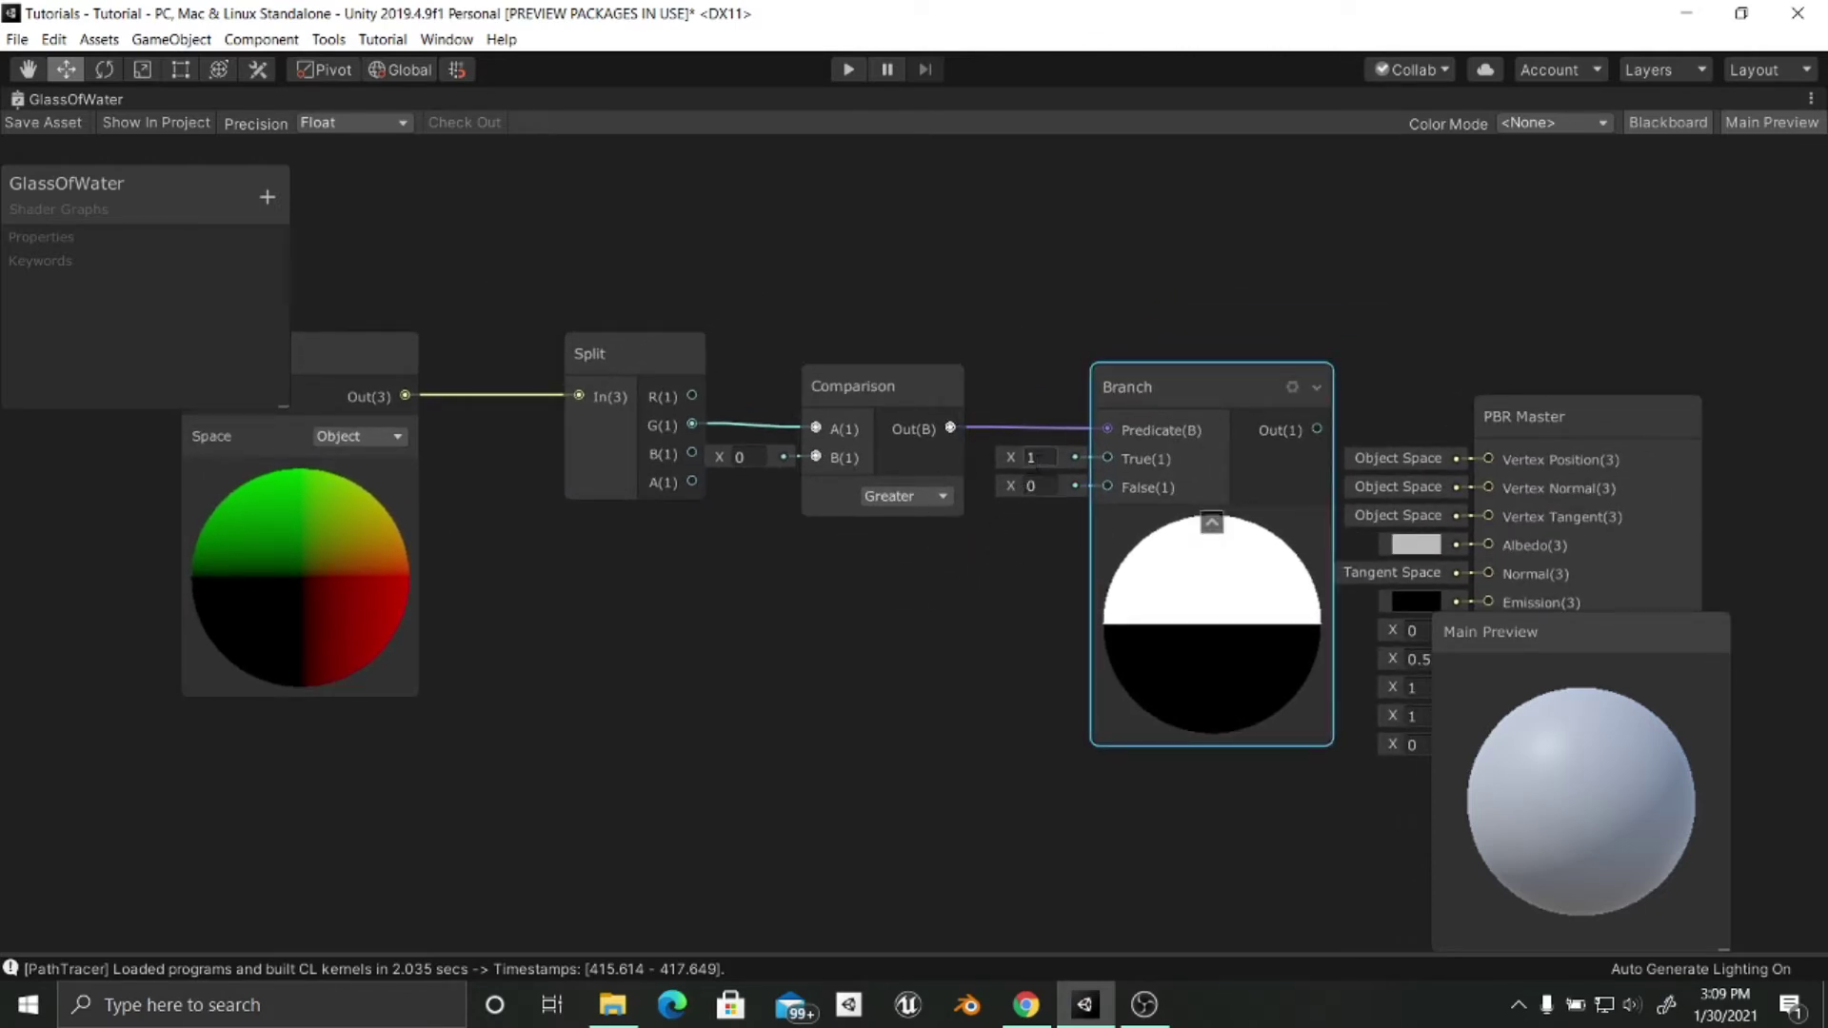
pyautogui.moveTo(985, 512); pyautogui.dragTo(897, 562, button='middle')
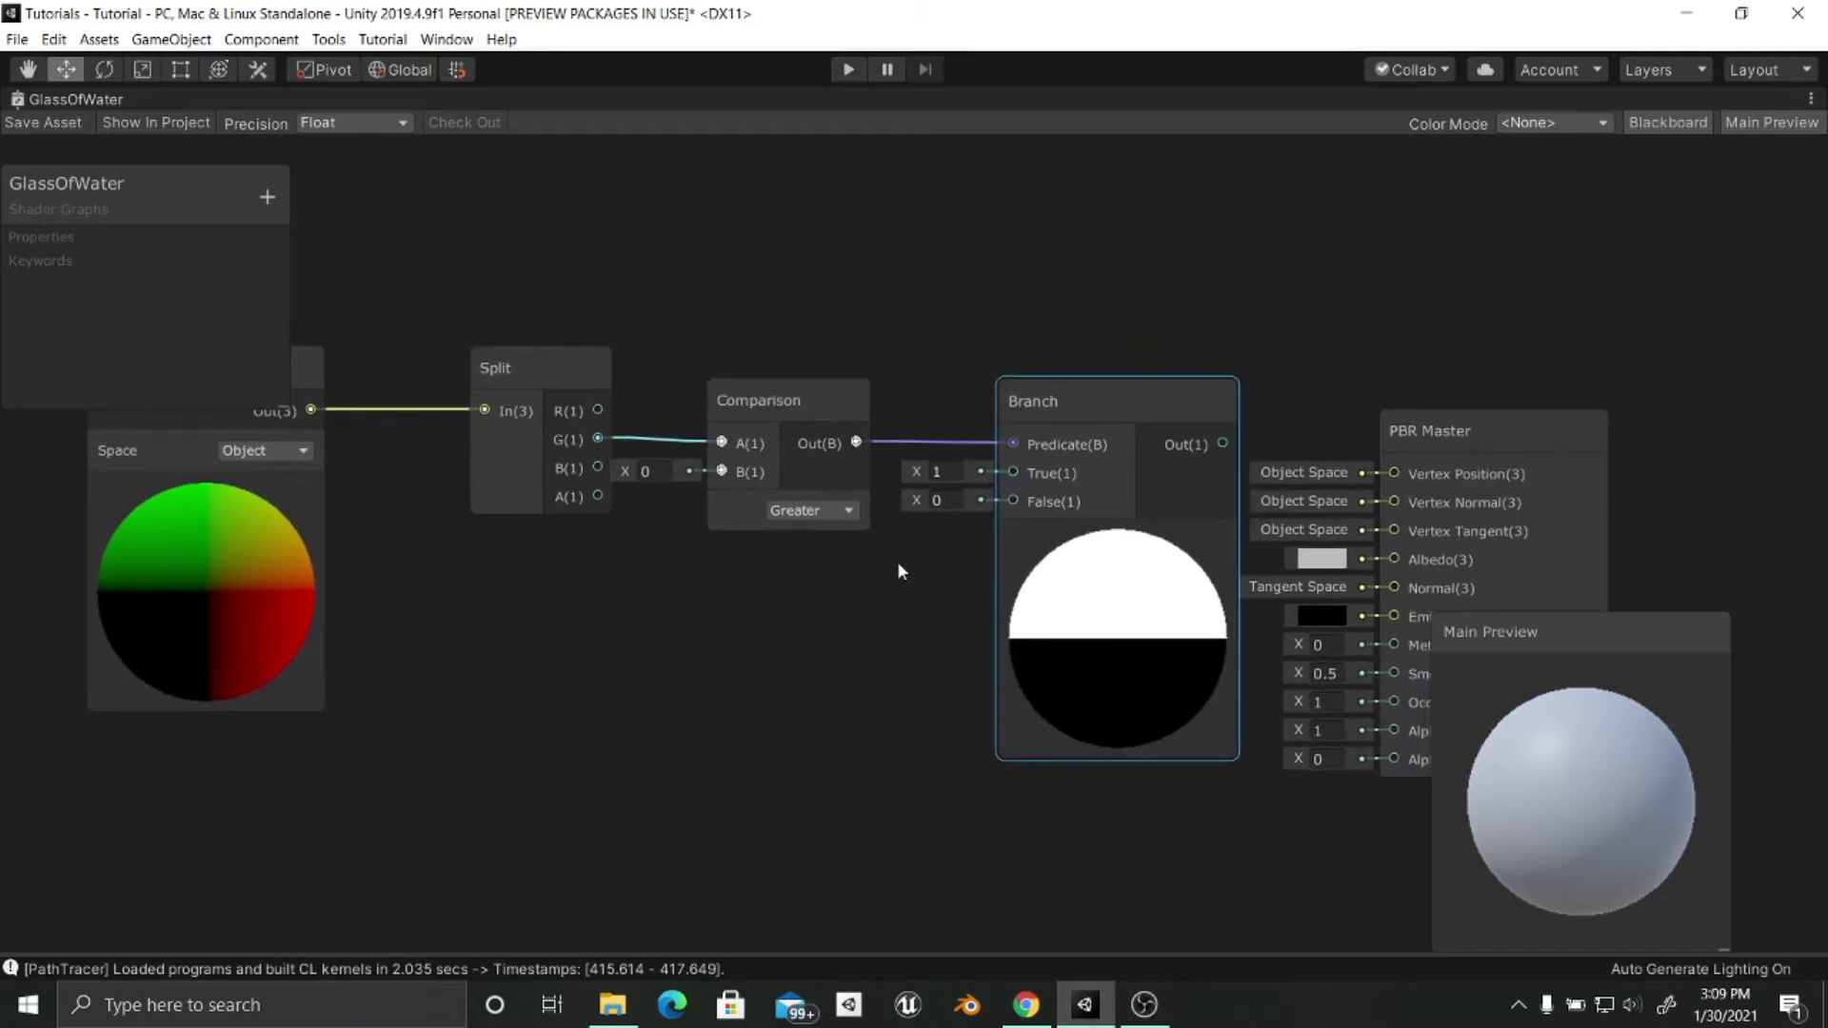
pyautogui.click(940, 501)
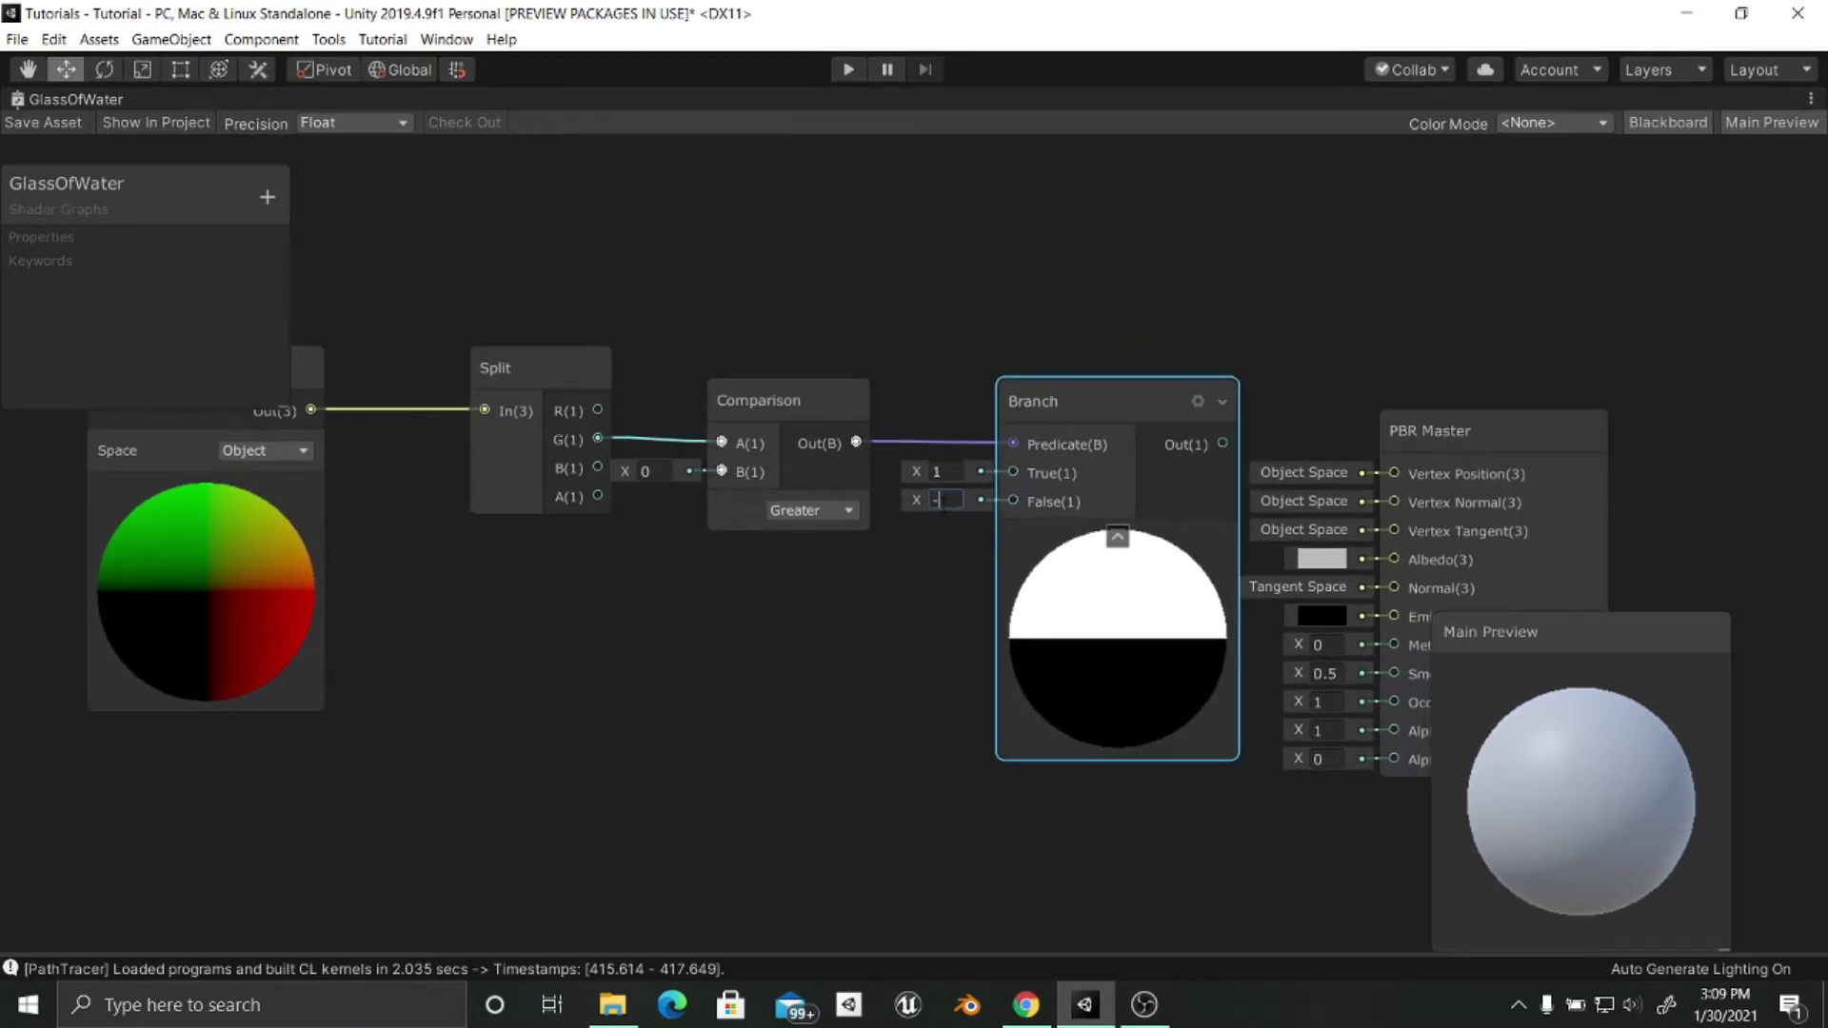
pyautogui.write('-1')
pyautogui.scroll(-2, 966, 522)
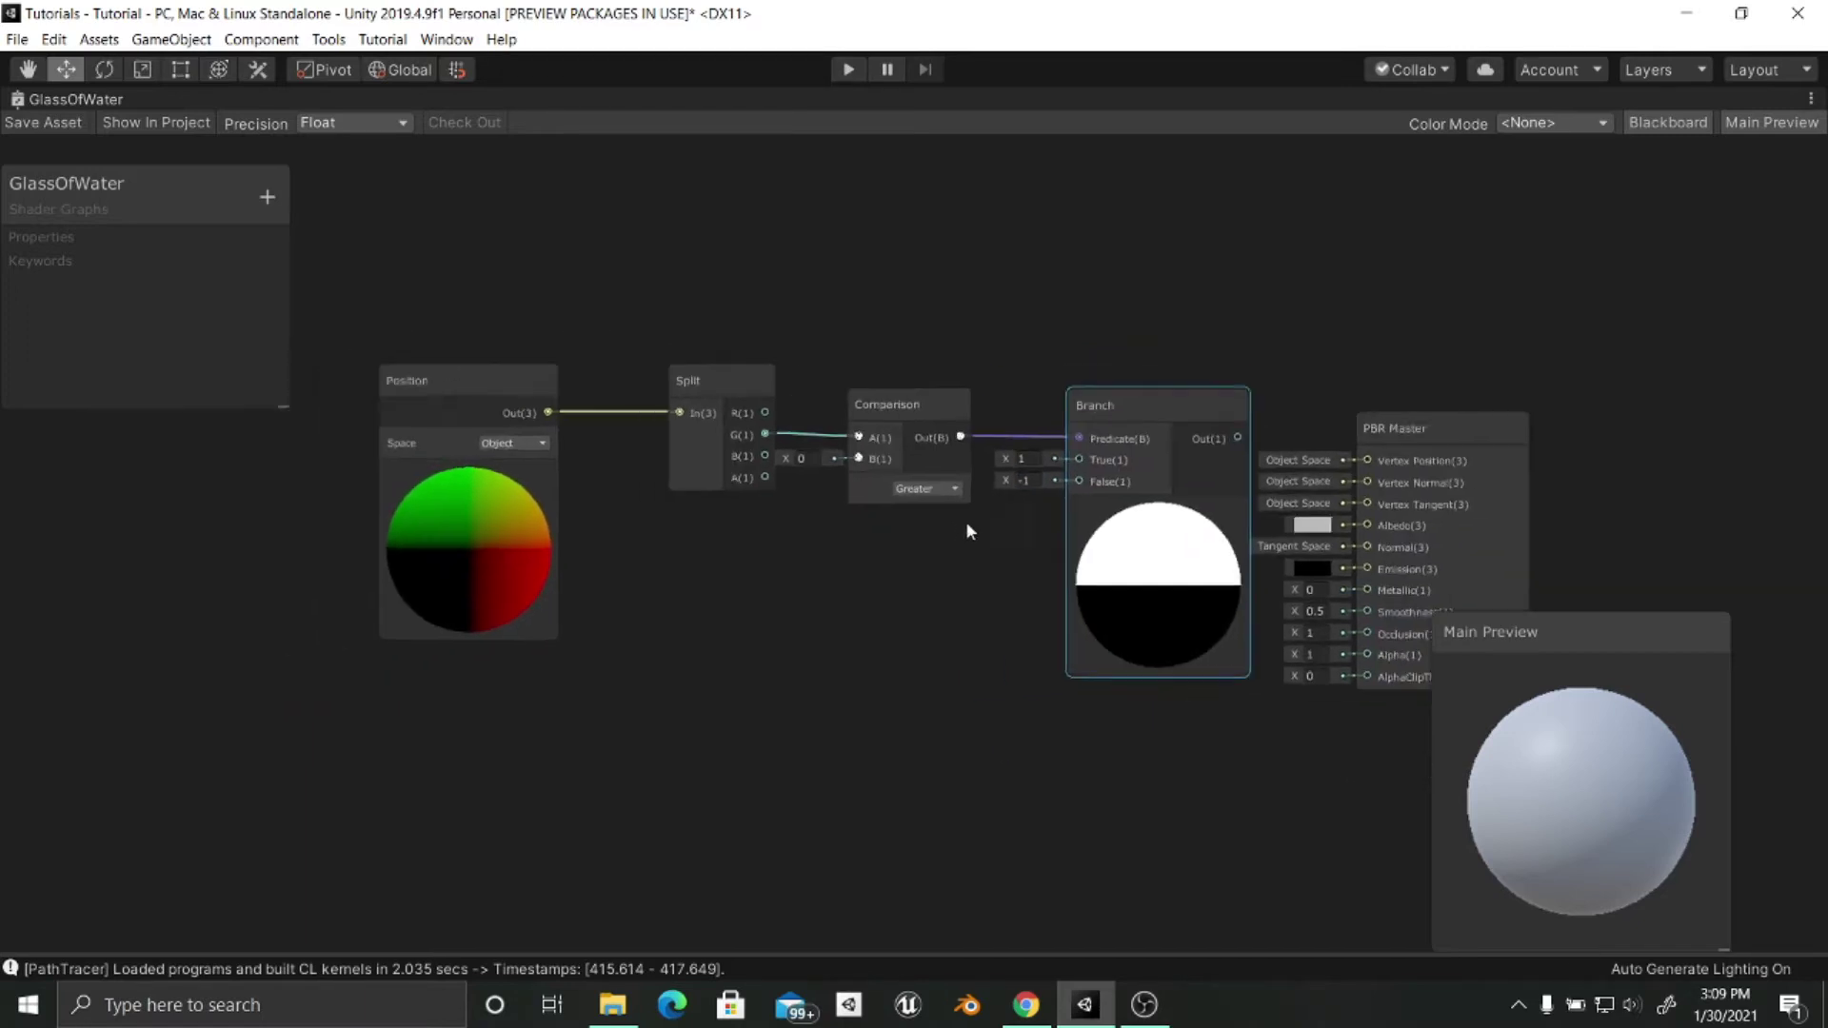
# Move the Position, Split, Comparison and Branch nodes together farther from PBR Master to open a gap before it.
pyautogui.moveTo(523, 253); pyautogui.dragTo(1187, 514)
pyautogui.moveTo(1187, 417); pyautogui.dragTo(950, 404)
pyautogui.moveTo(1149, 409); pyautogui.dragTo(1048, 504, button='middle')
# Add a Vector 3 node and place it between the Branch and PBR Master nodes.
pyautogui.click(1028, 409)
pyautogui.press('space')
pyautogui.write('vector')
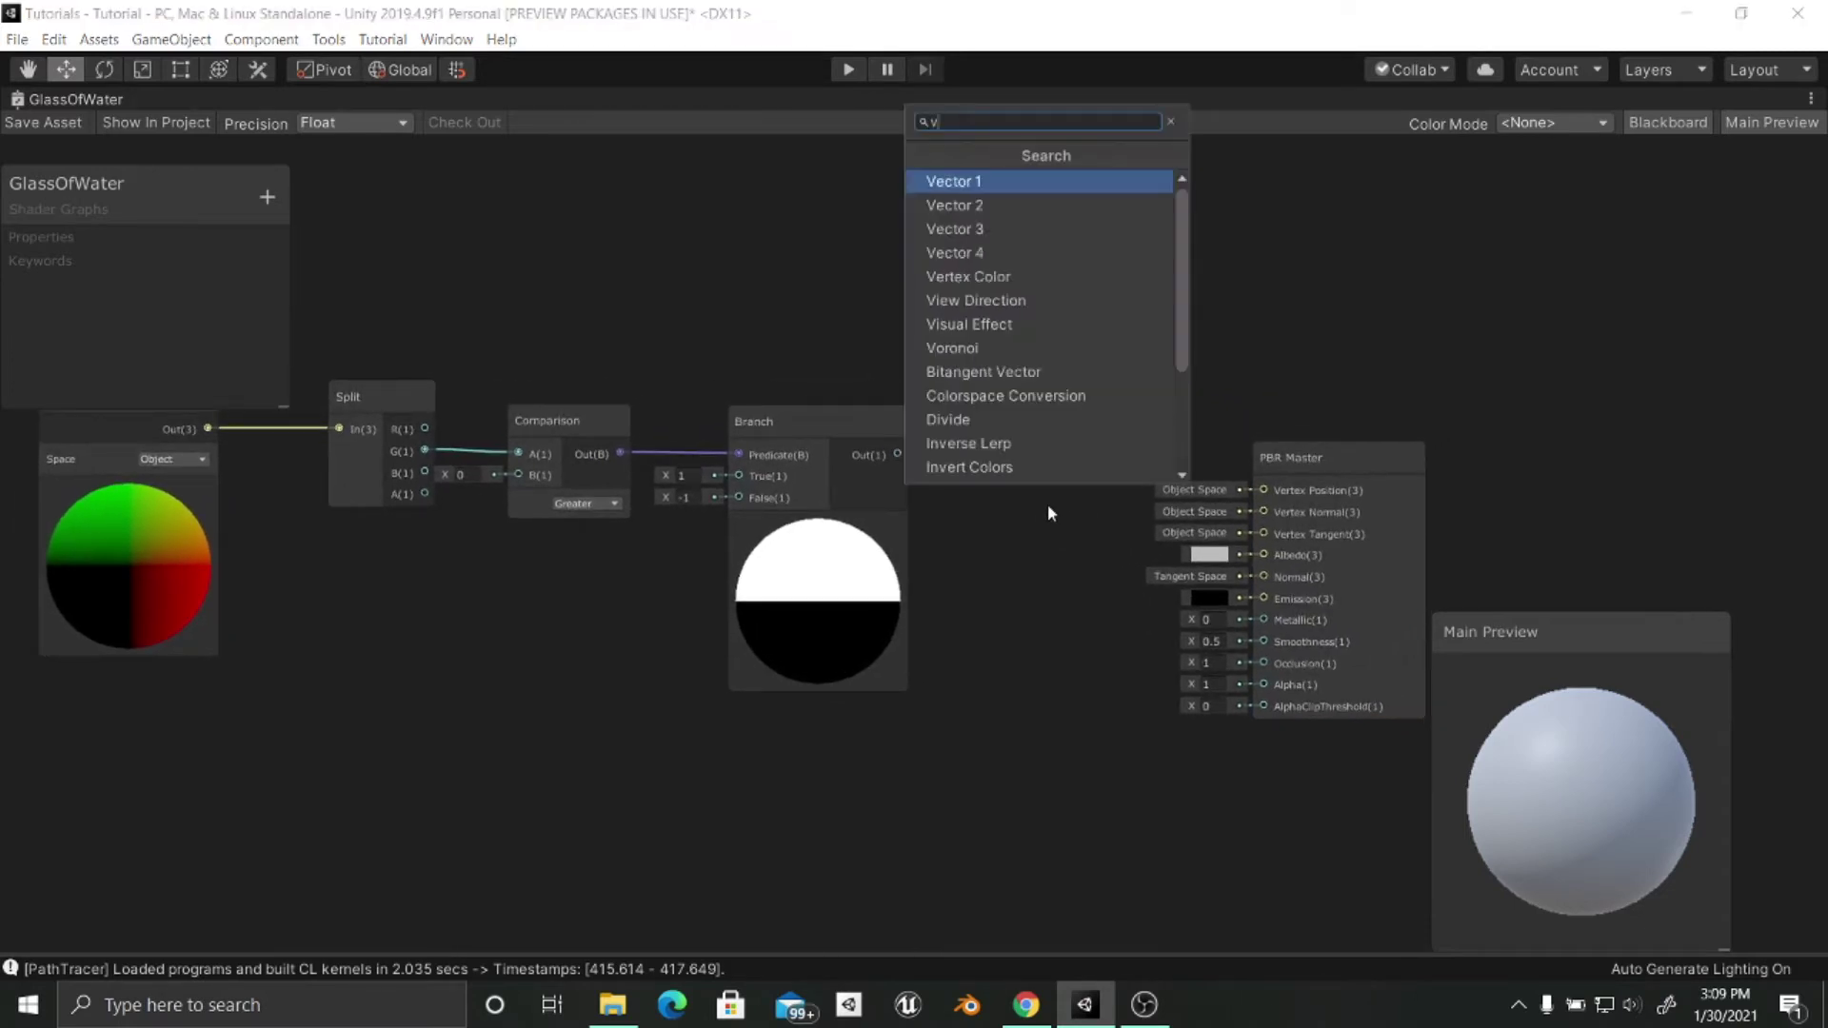
pyautogui.press('Down')
pyautogui.press('Down')
pyautogui.press('Return')
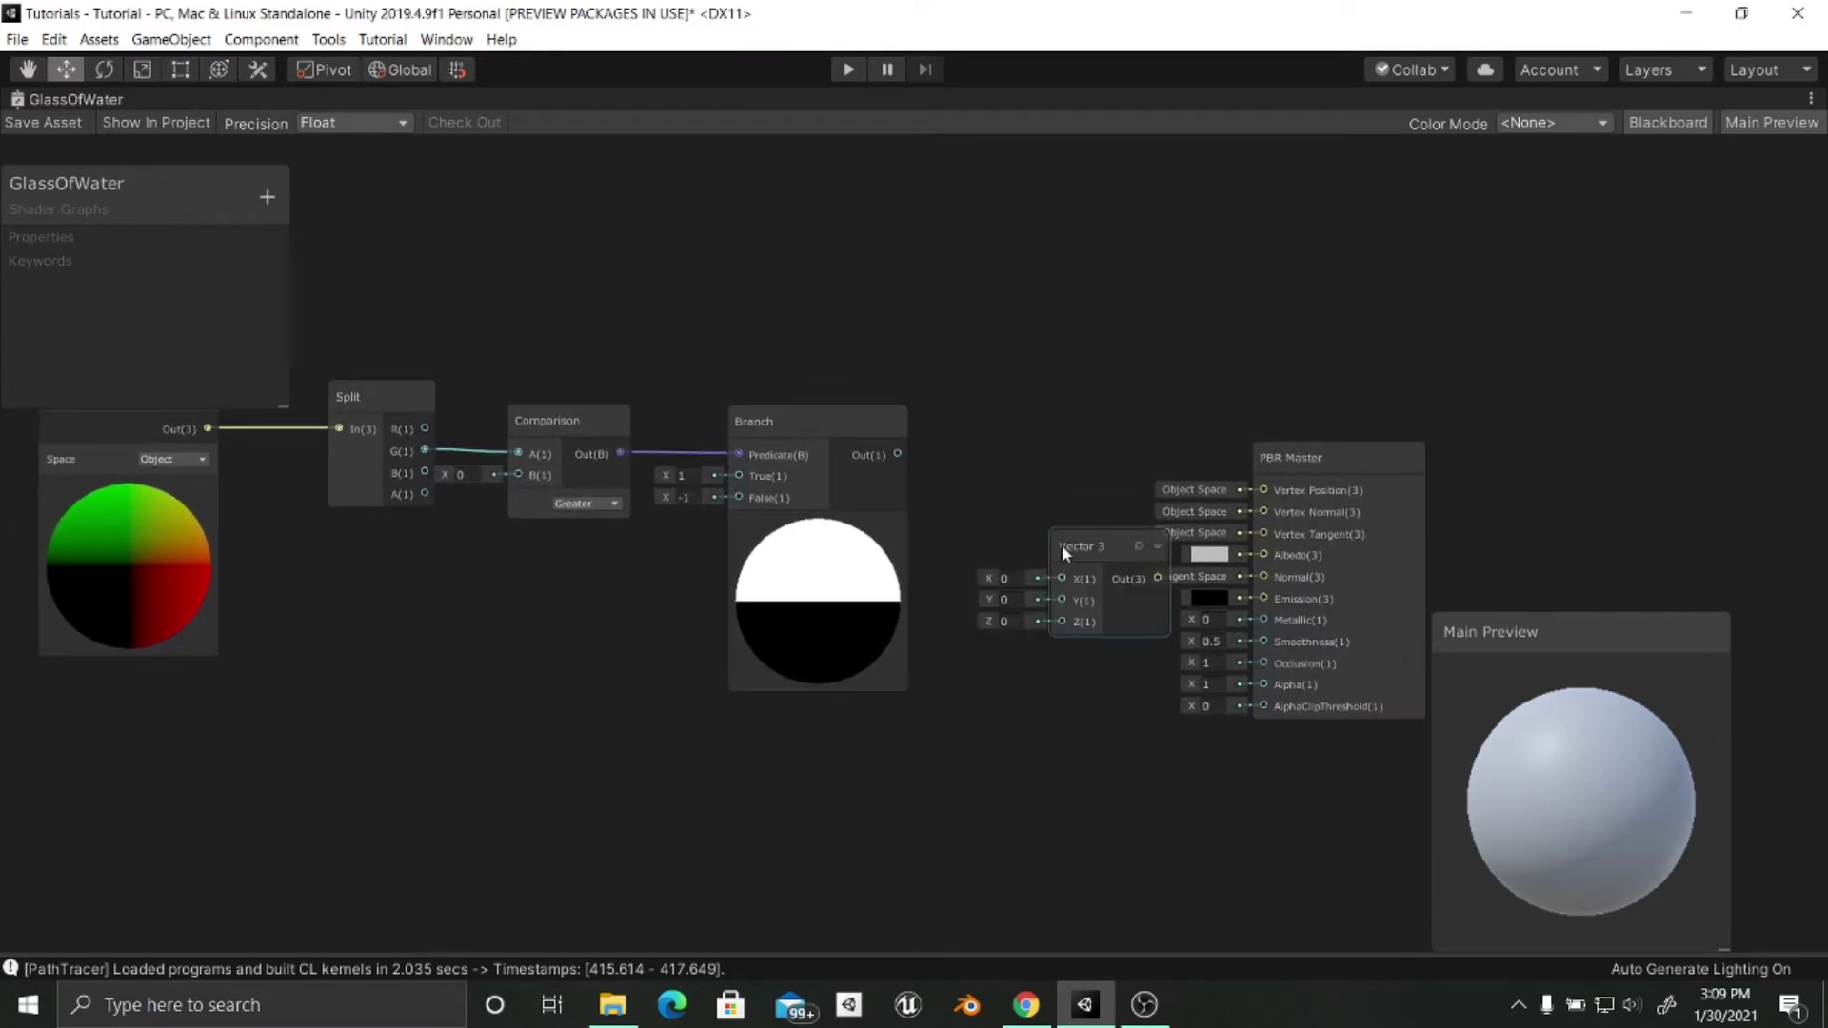
pyautogui.moveTo(1061, 545); pyautogui.dragTo(1029, 442)
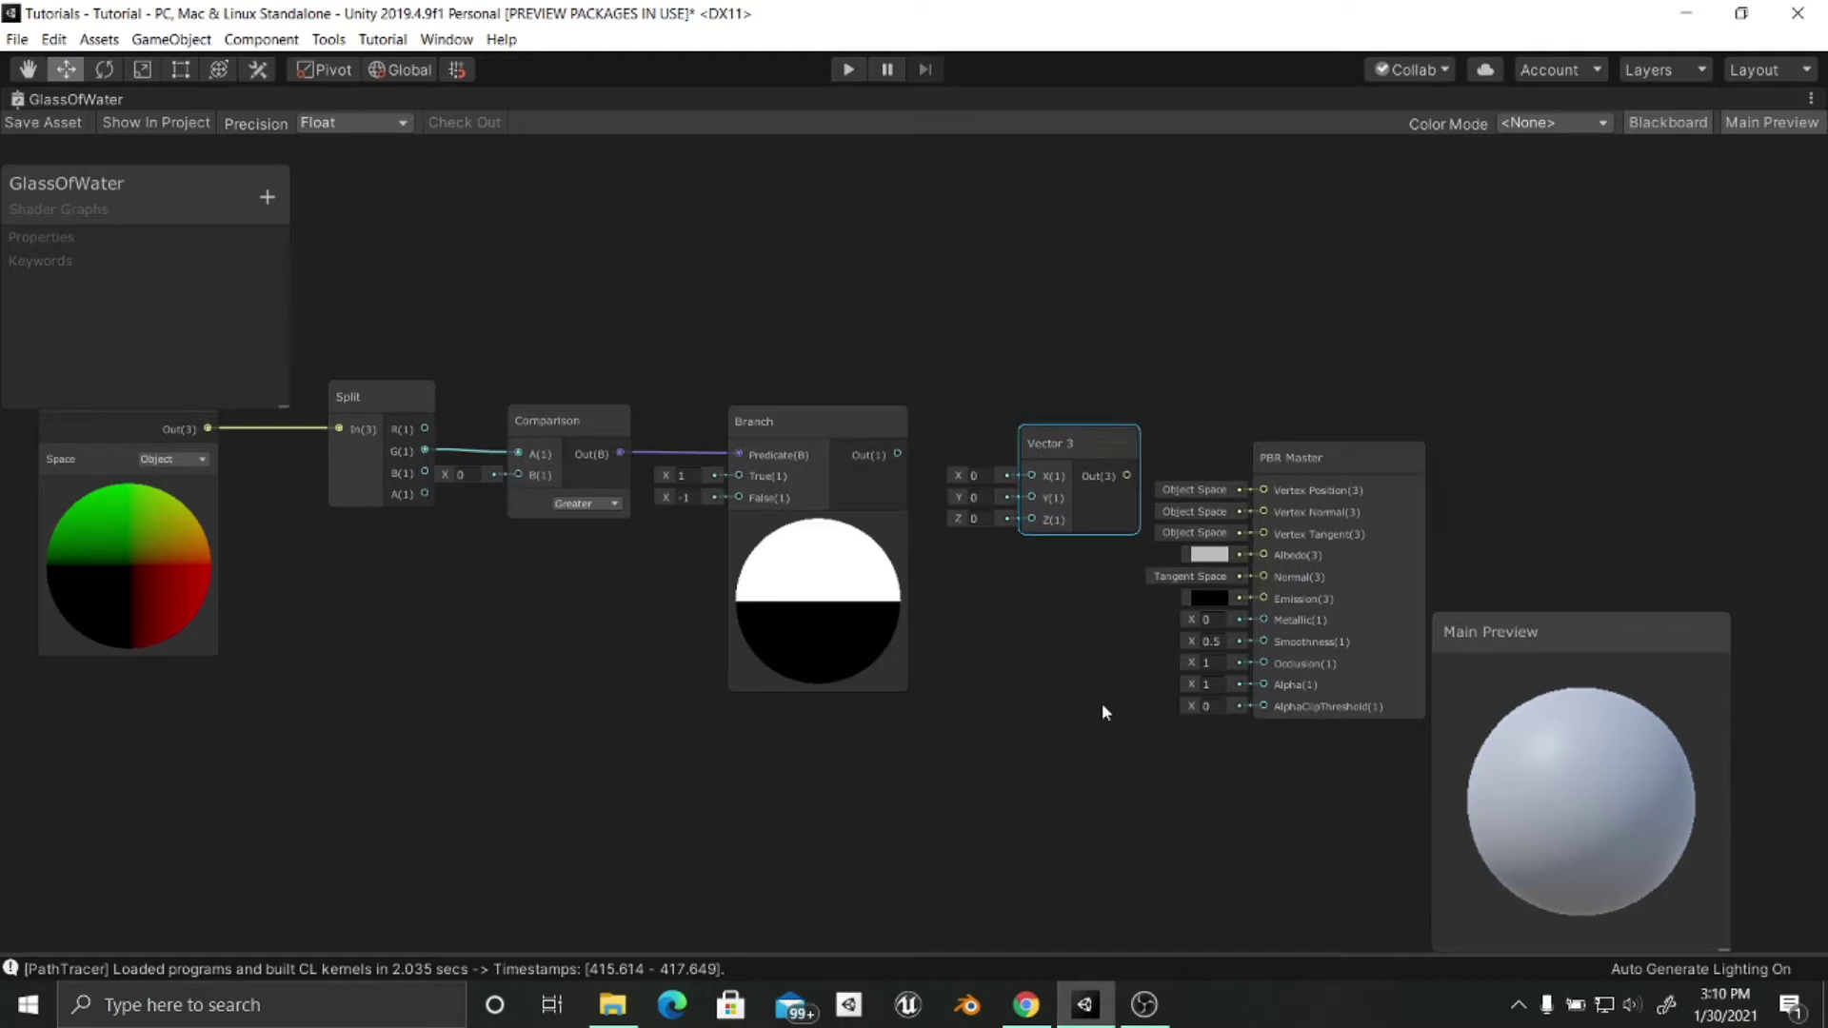
# Connect Split's R and B outputs to Vector 3's X and Z inputs, and the Branch output to its Y input.
pyautogui.scroll(3, 1069, 682)
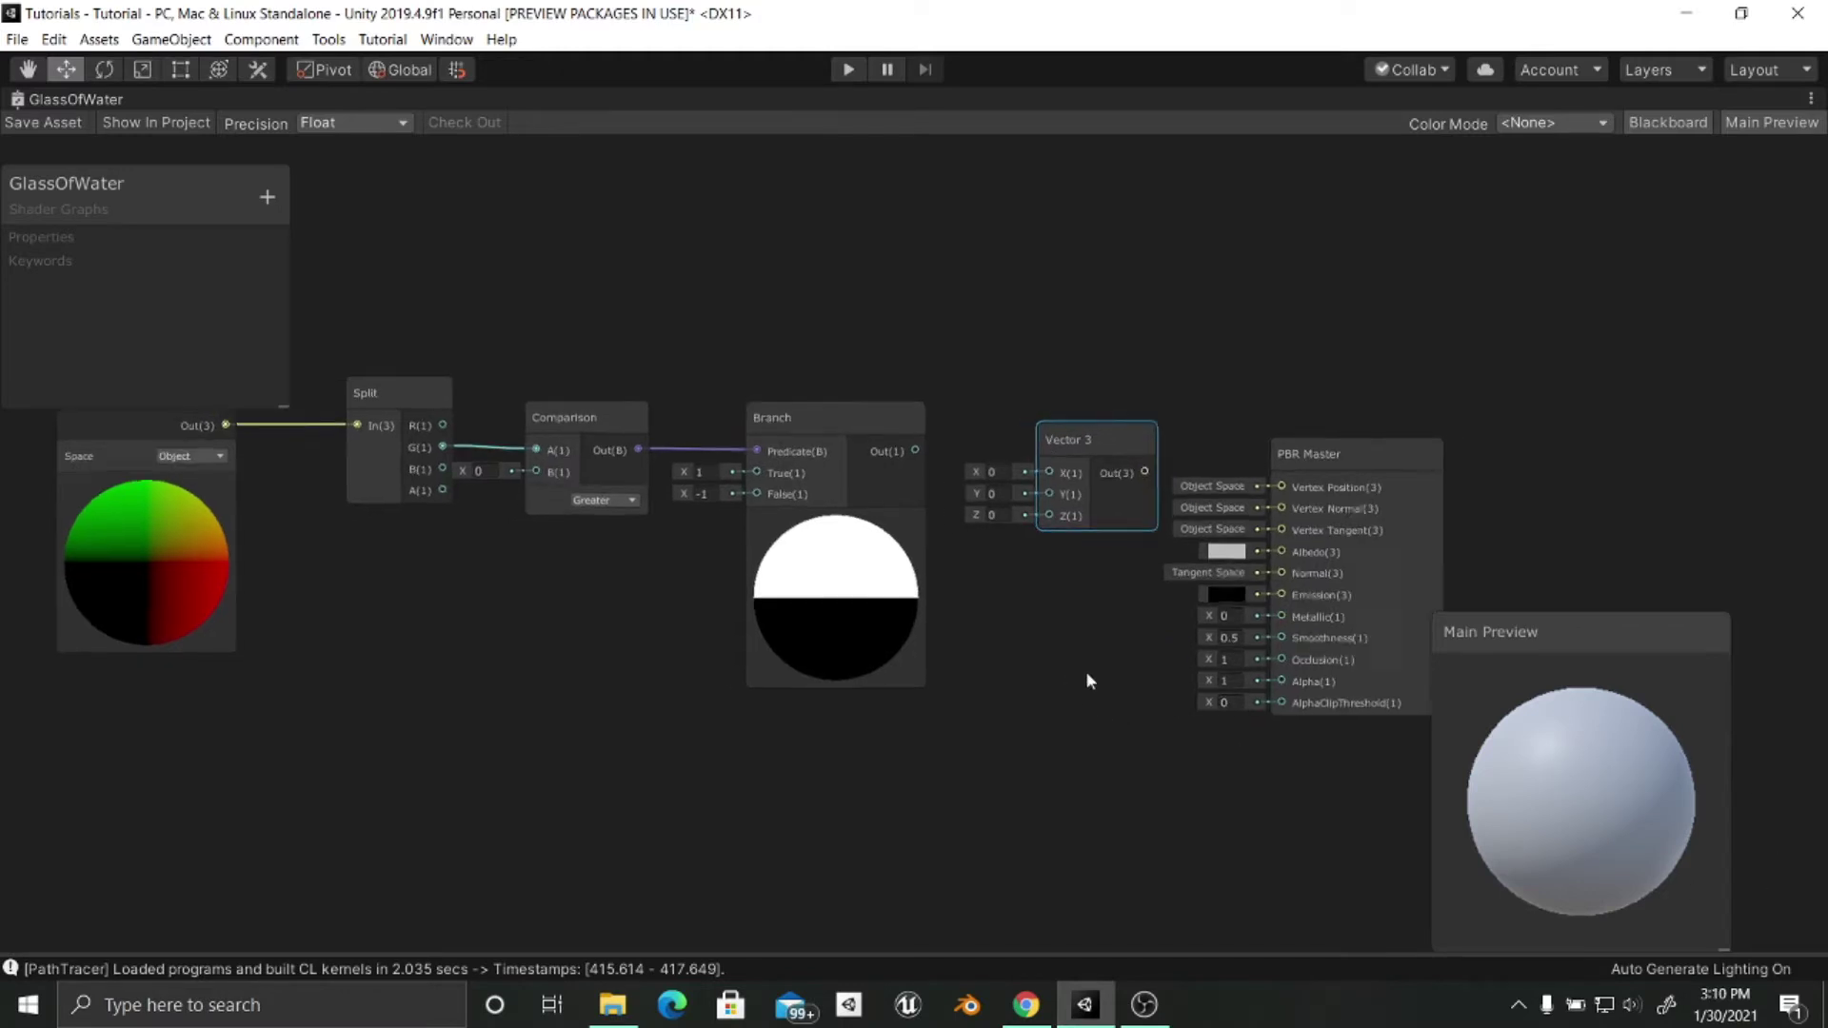
pyautogui.moveTo(1048, 668); pyautogui.dragTo(1227, 678, button='middle')
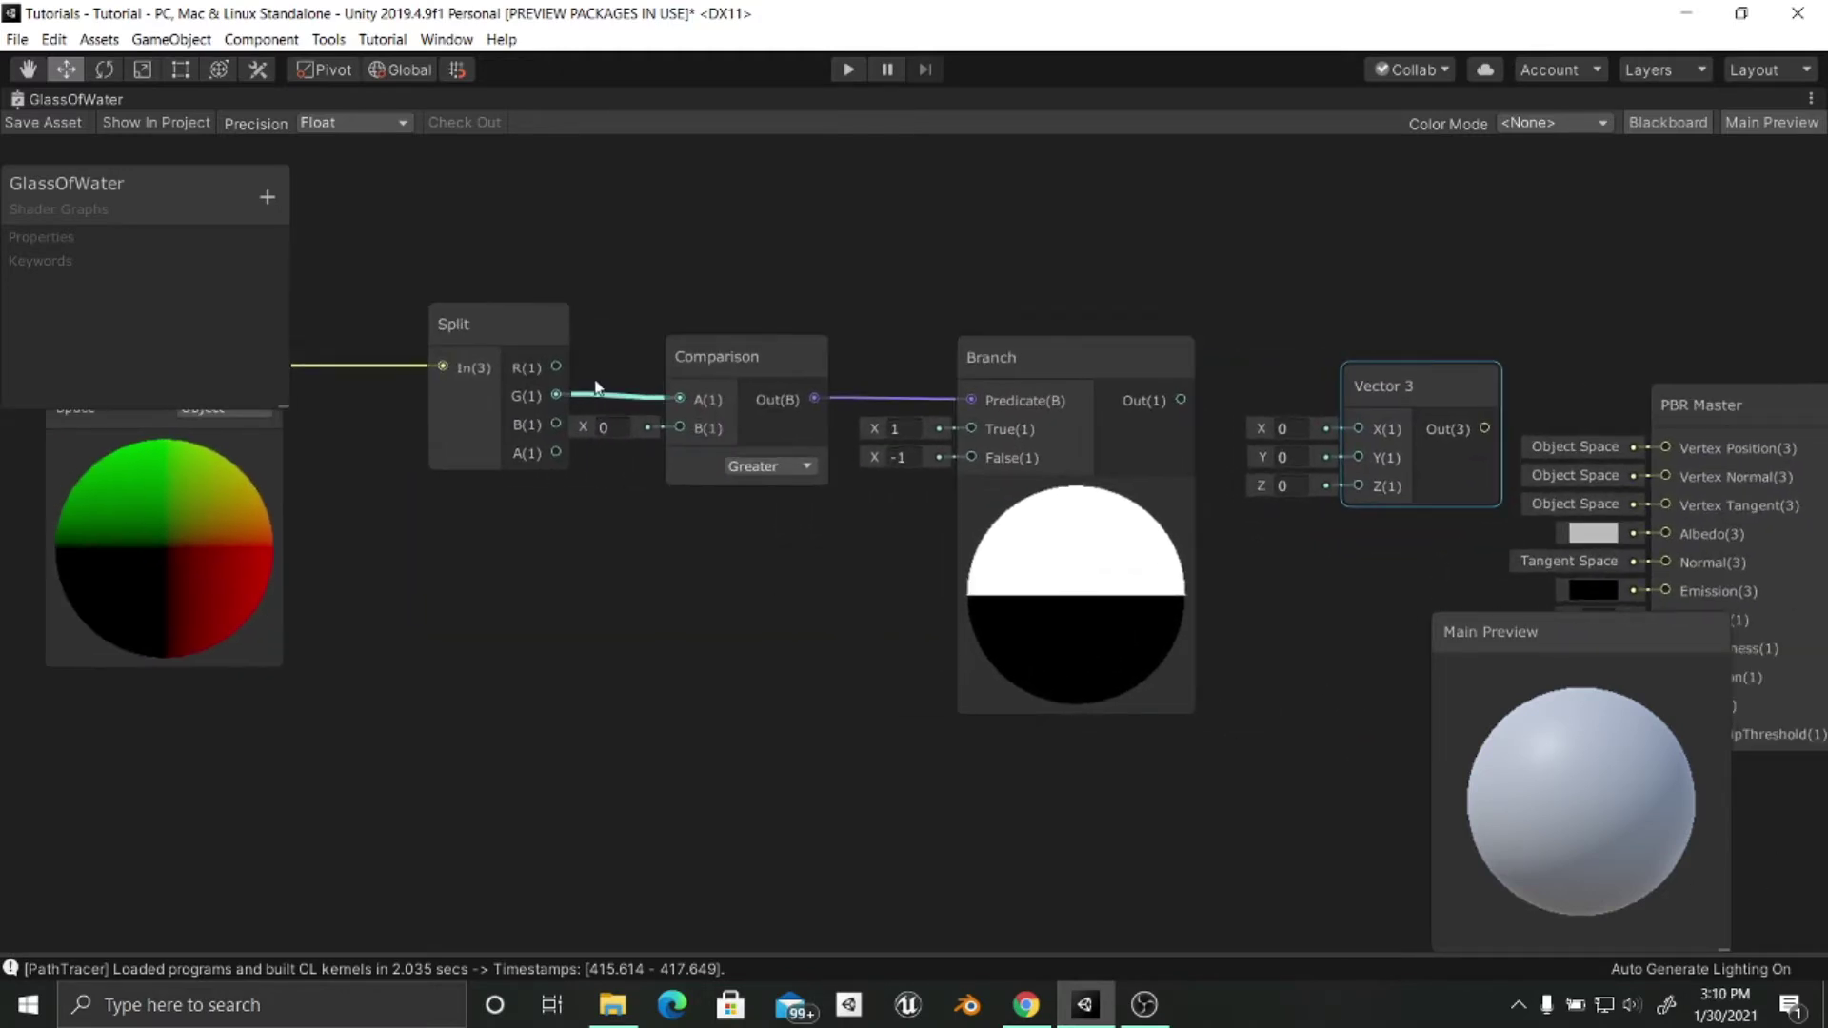
pyautogui.moveTo(558, 368); pyautogui.dragTo(1358, 429)
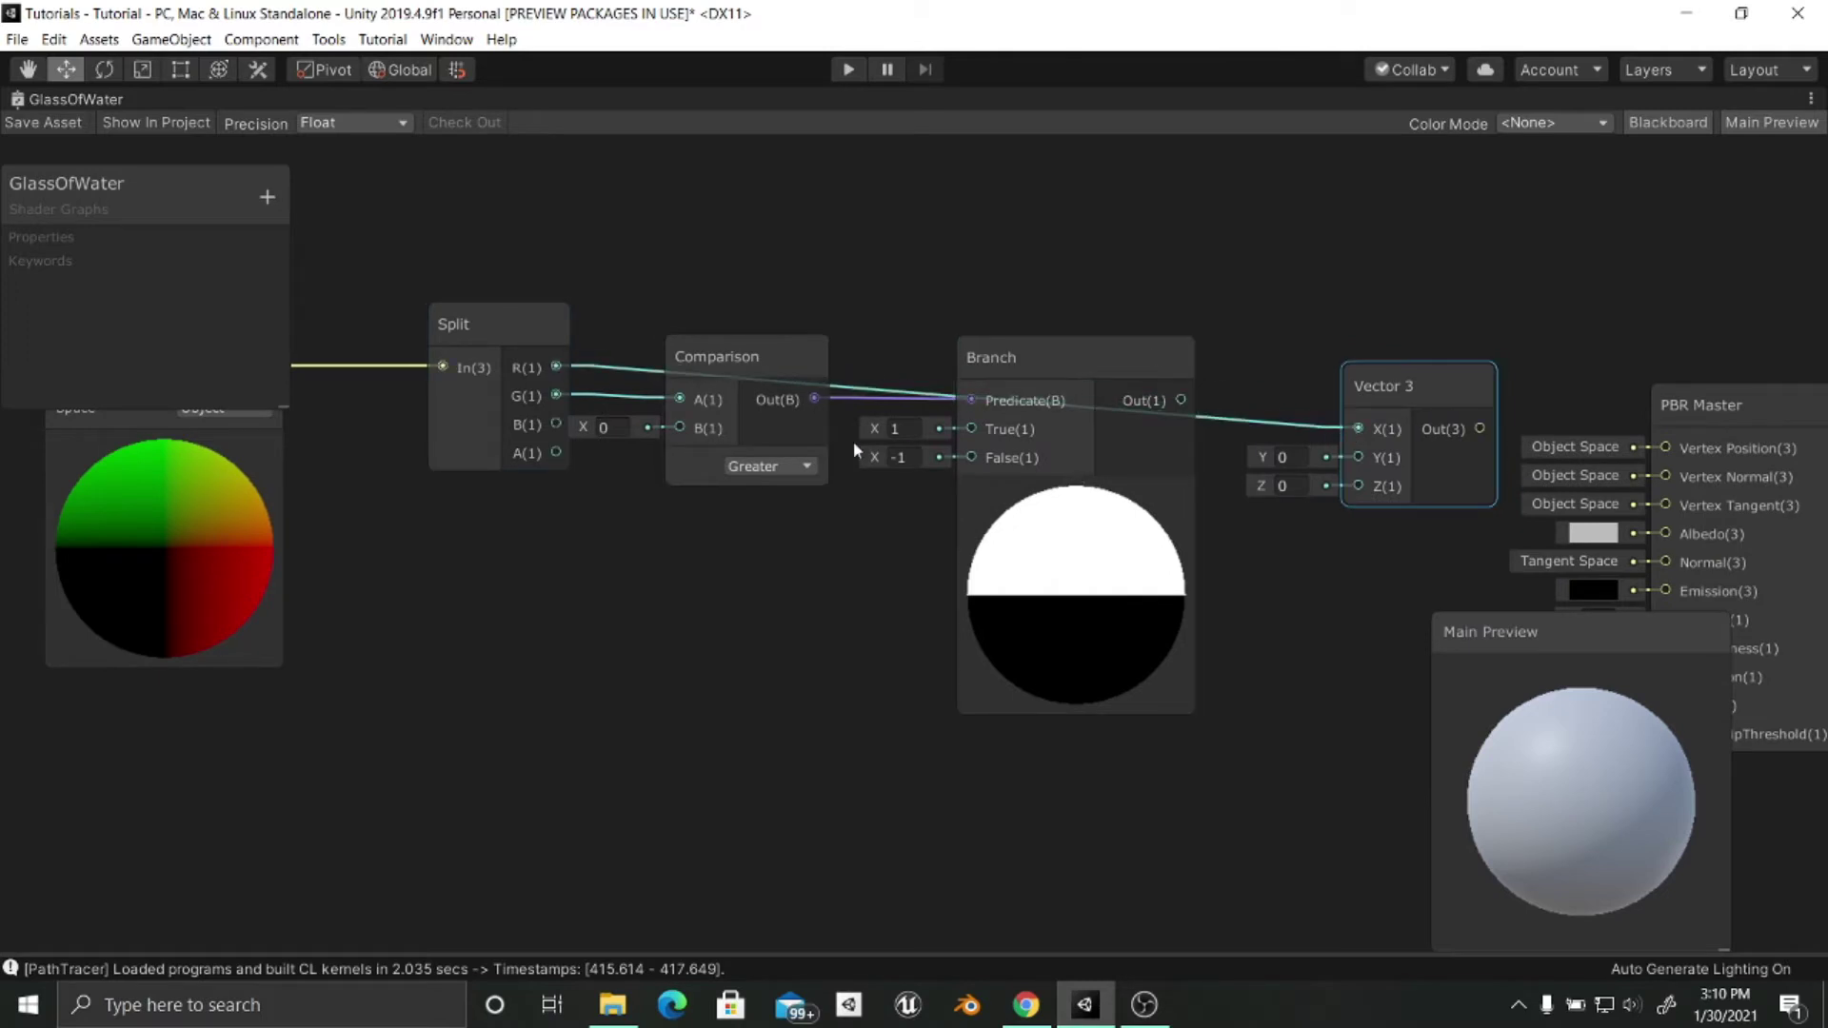
pyautogui.moveTo(557, 425); pyautogui.dragTo(1358, 485)
pyautogui.moveTo(1079, 388); pyautogui.dragTo(1358, 458)
# Raise the Vector 3 node slightly and connect its output to PBR Master's Vertex Position input.
pyautogui.moveTo(1303, 581); pyautogui.dragTo(1077, 632, button='middle')
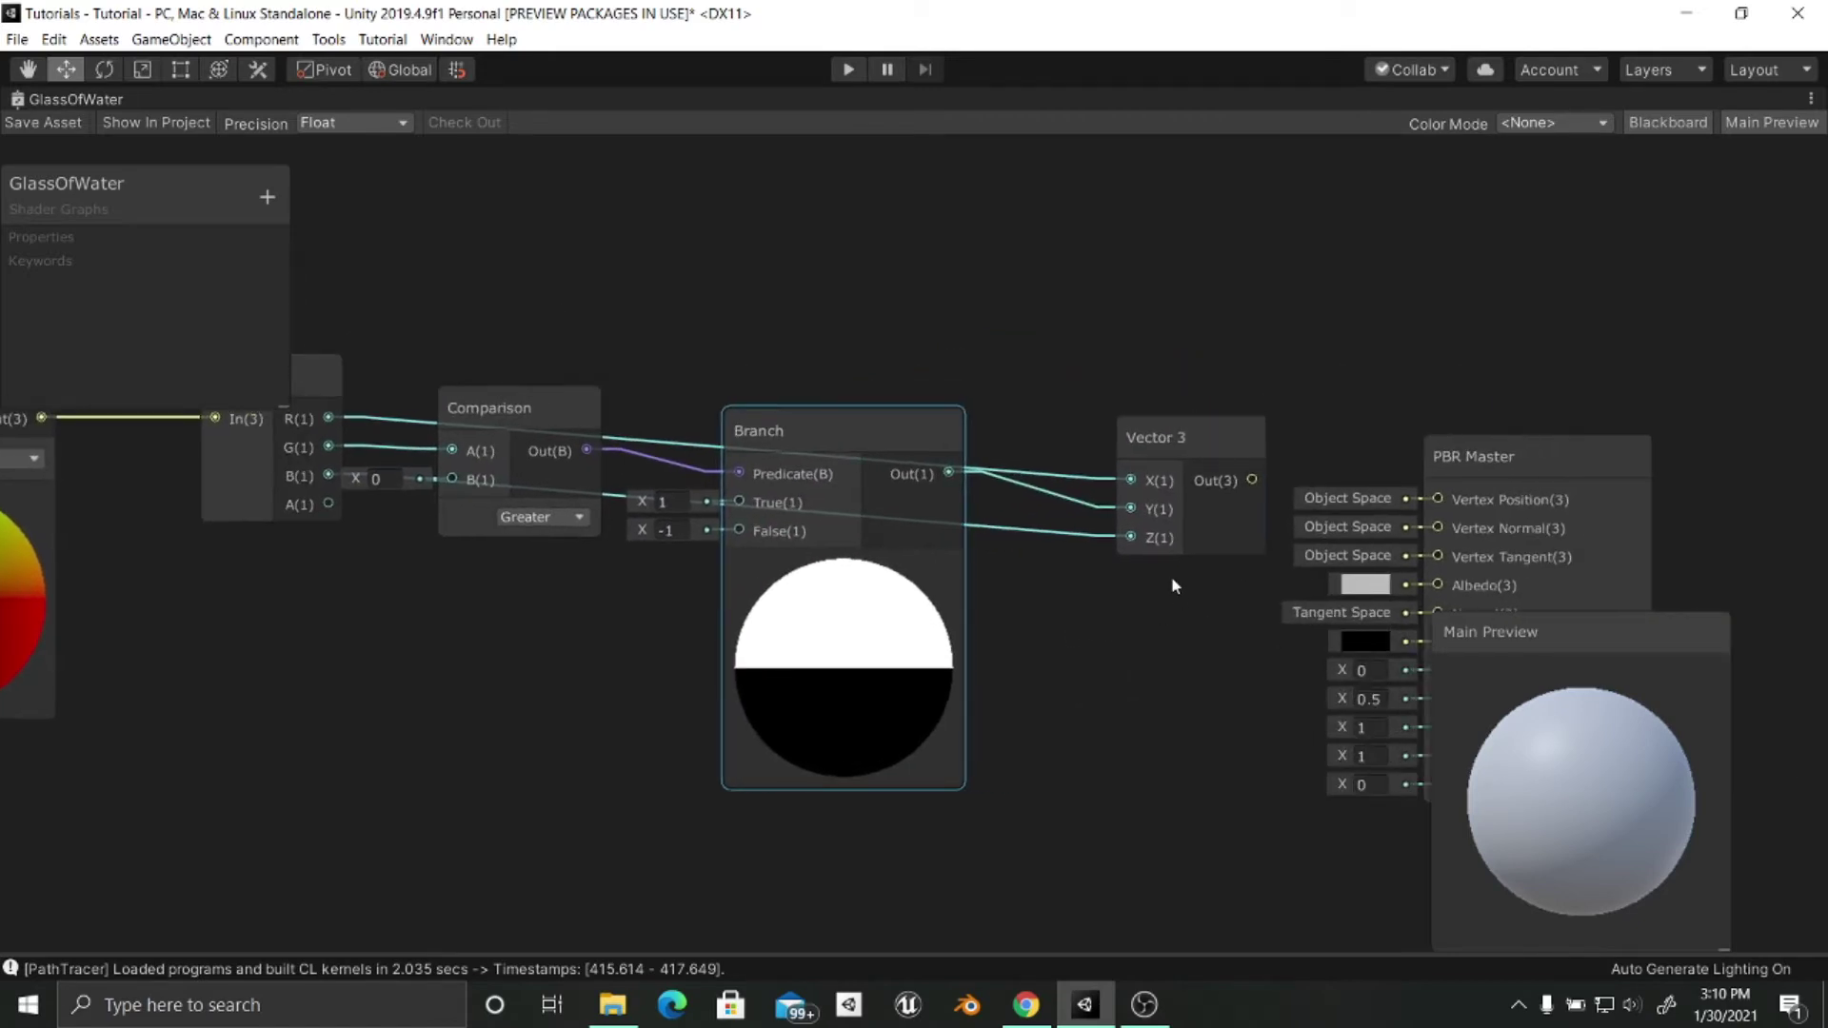
pyautogui.moveTo(1150, 452); pyautogui.dragTo(1146, 439)
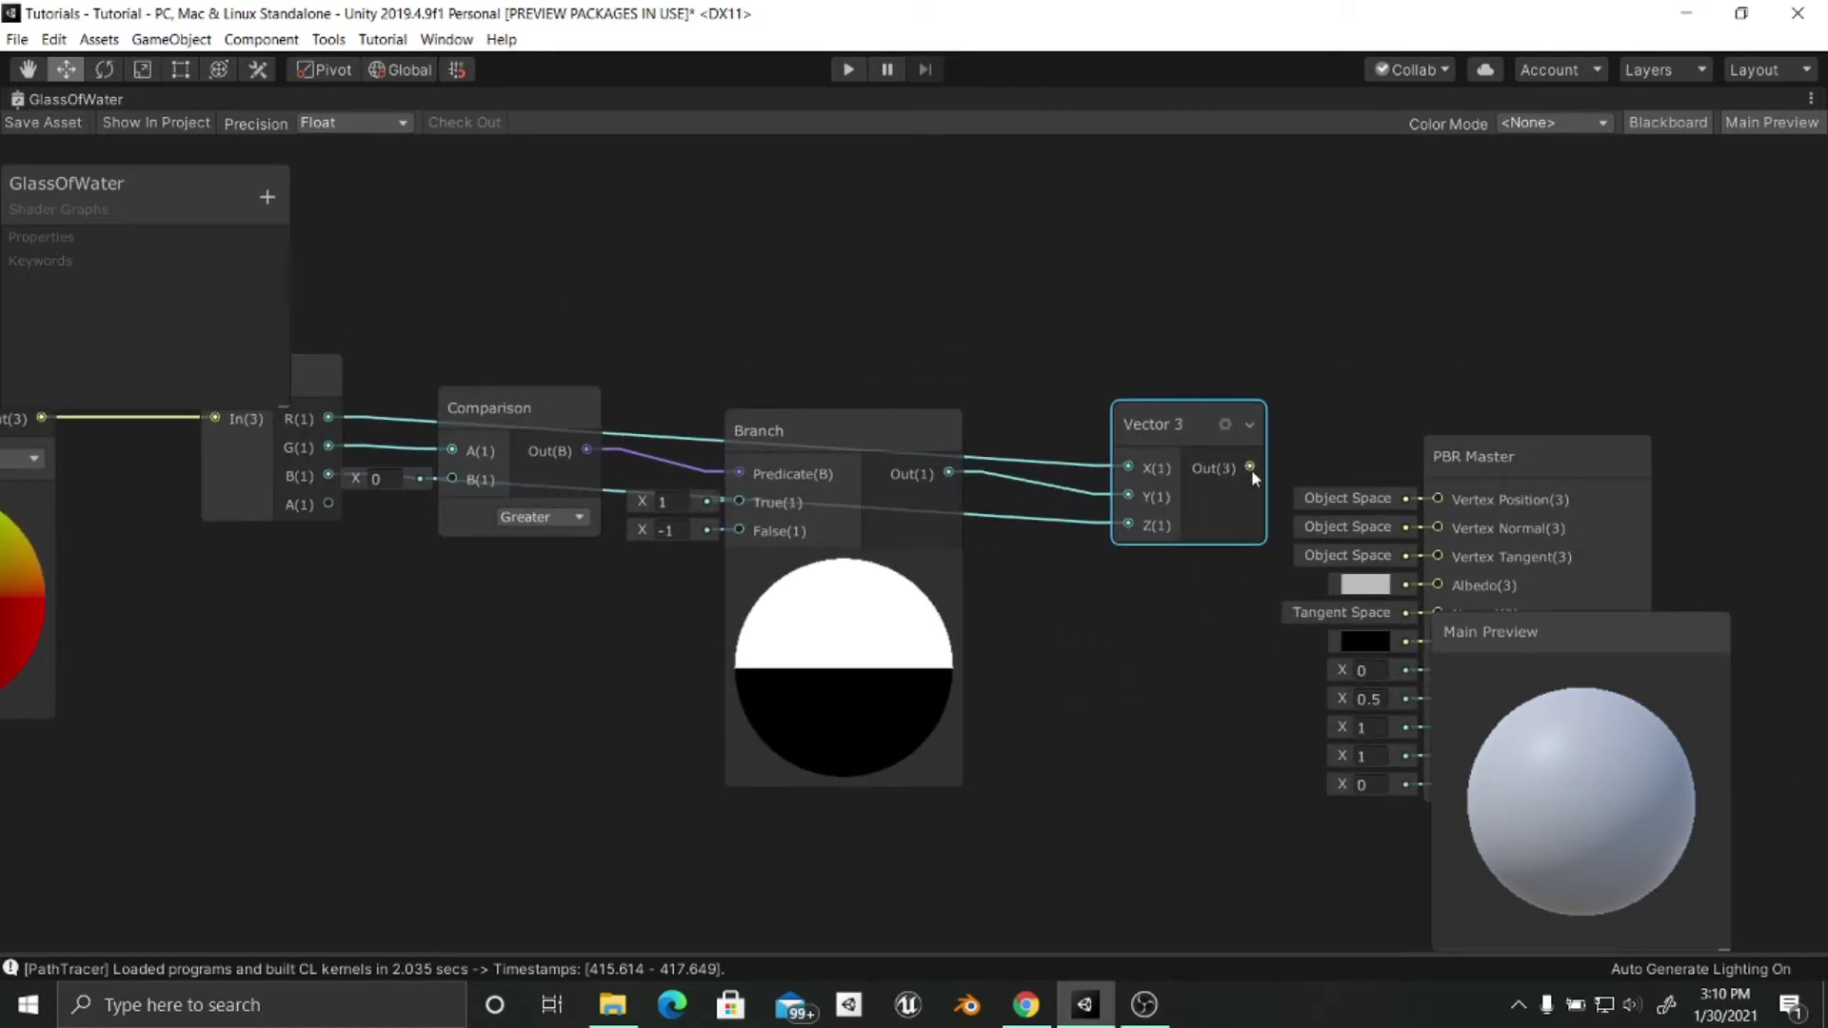
pyautogui.moveTo(1251, 470); pyautogui.dragTo(1438, 499)
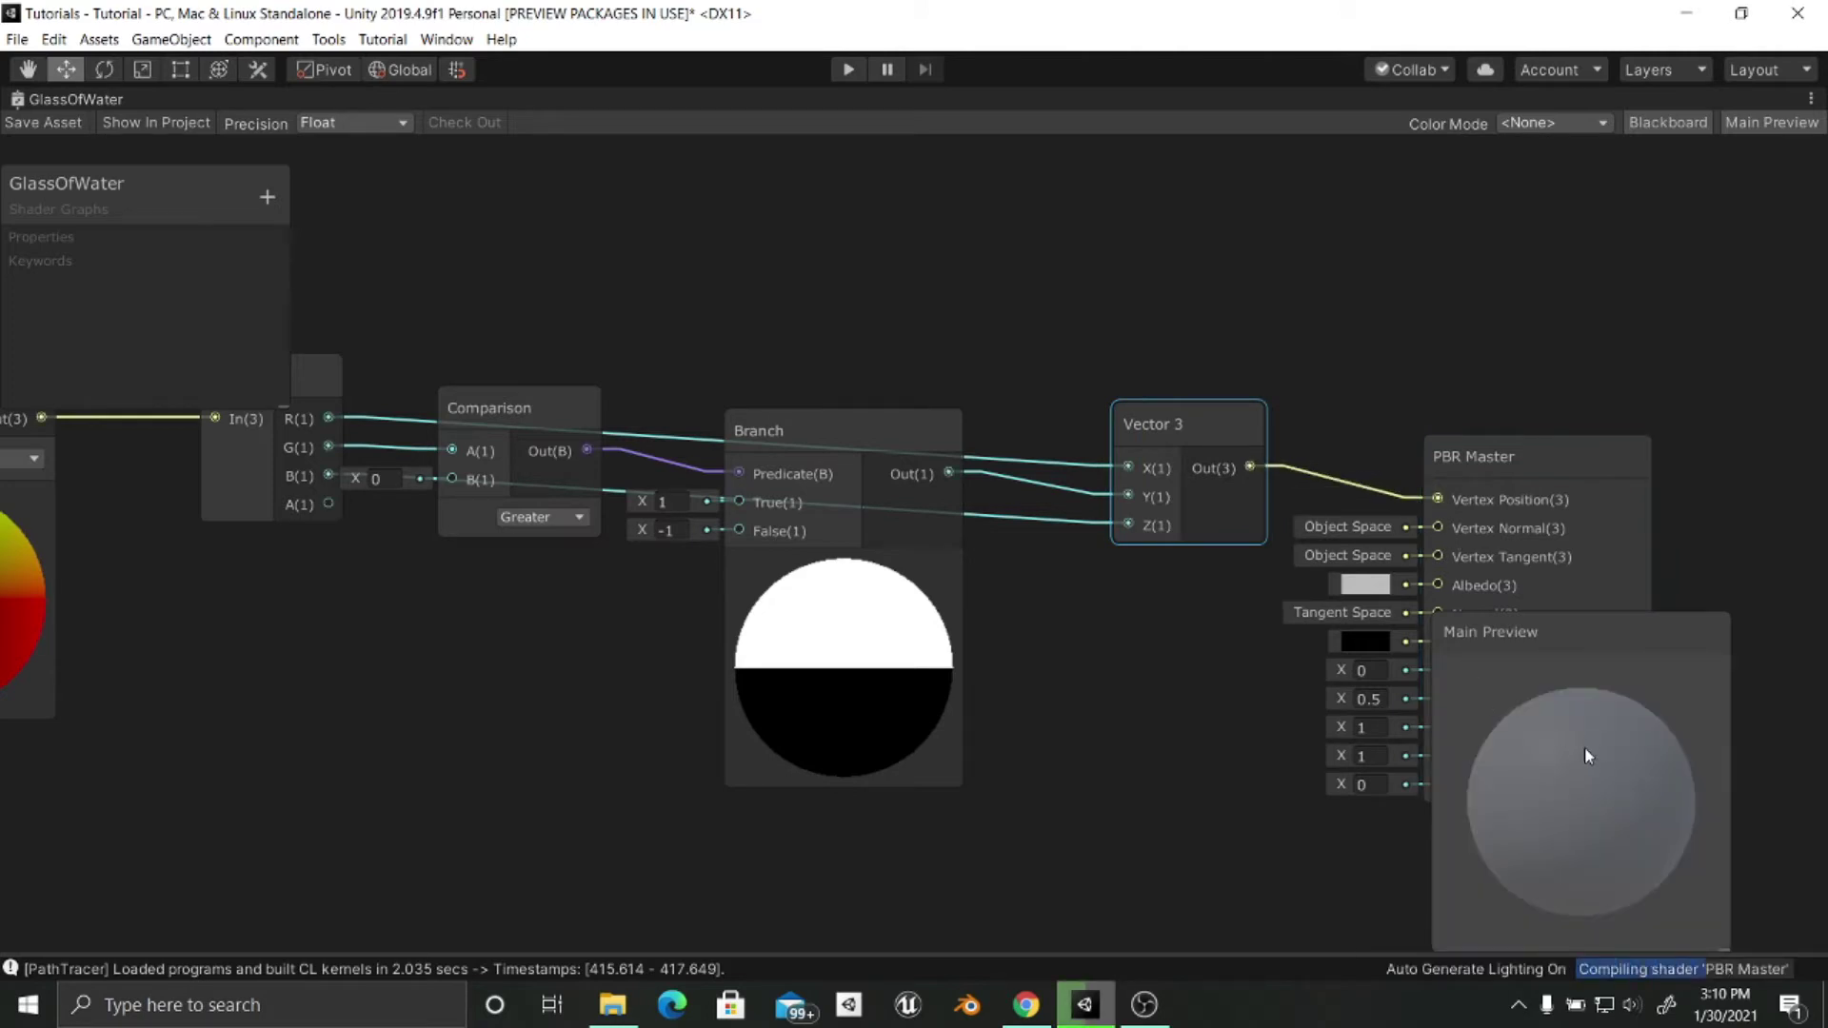
pyautogui.moveTo(1584, 754)
pyautogui.mouseDown()
pyautogui.moveTo(1590, 813)
pyautogui.moveTo(1603, 734)
pyautogui.moveTo(1602, 788)
pyautogui.moveTo(1596, 766)
pyautogui.mouseUp()
pyautogui.scroll(-3, 1586, 808)
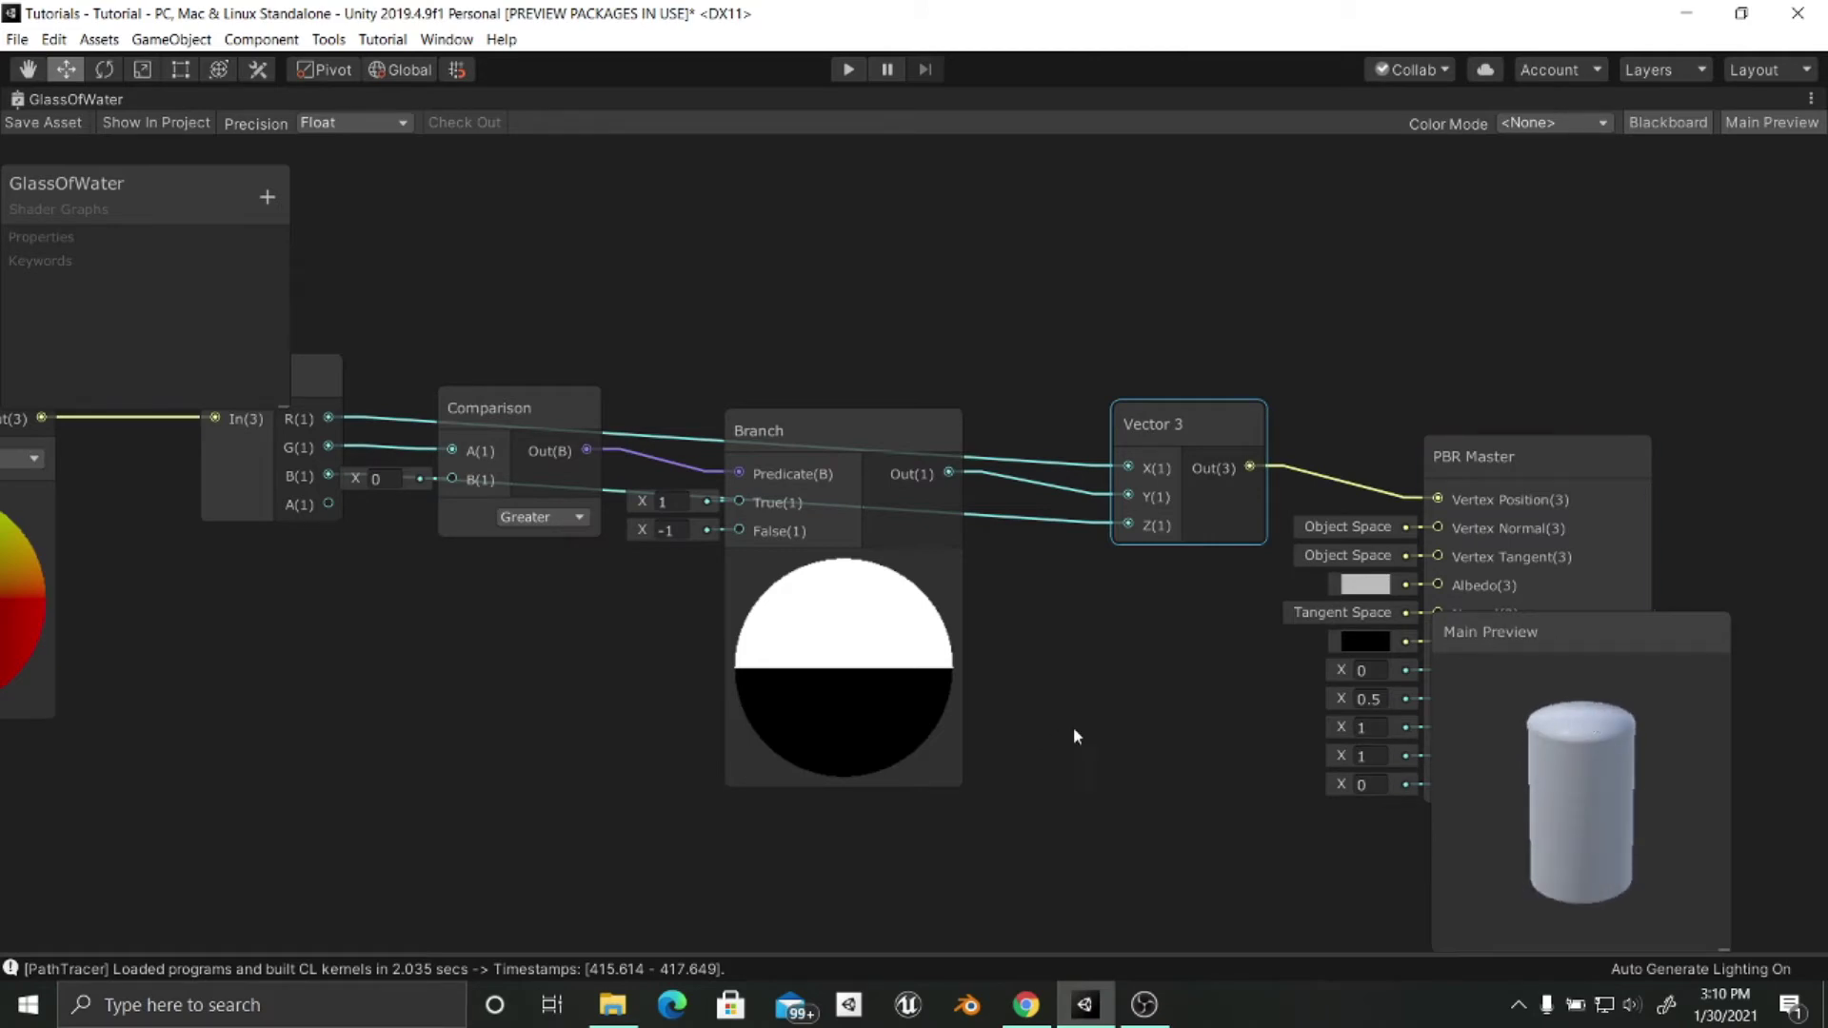
# Set the PBR Master node's Surface option to Transparent.
pyautogui.moveTo(1072, 728); pyautogui.dragTo(781, 714, button='middle')
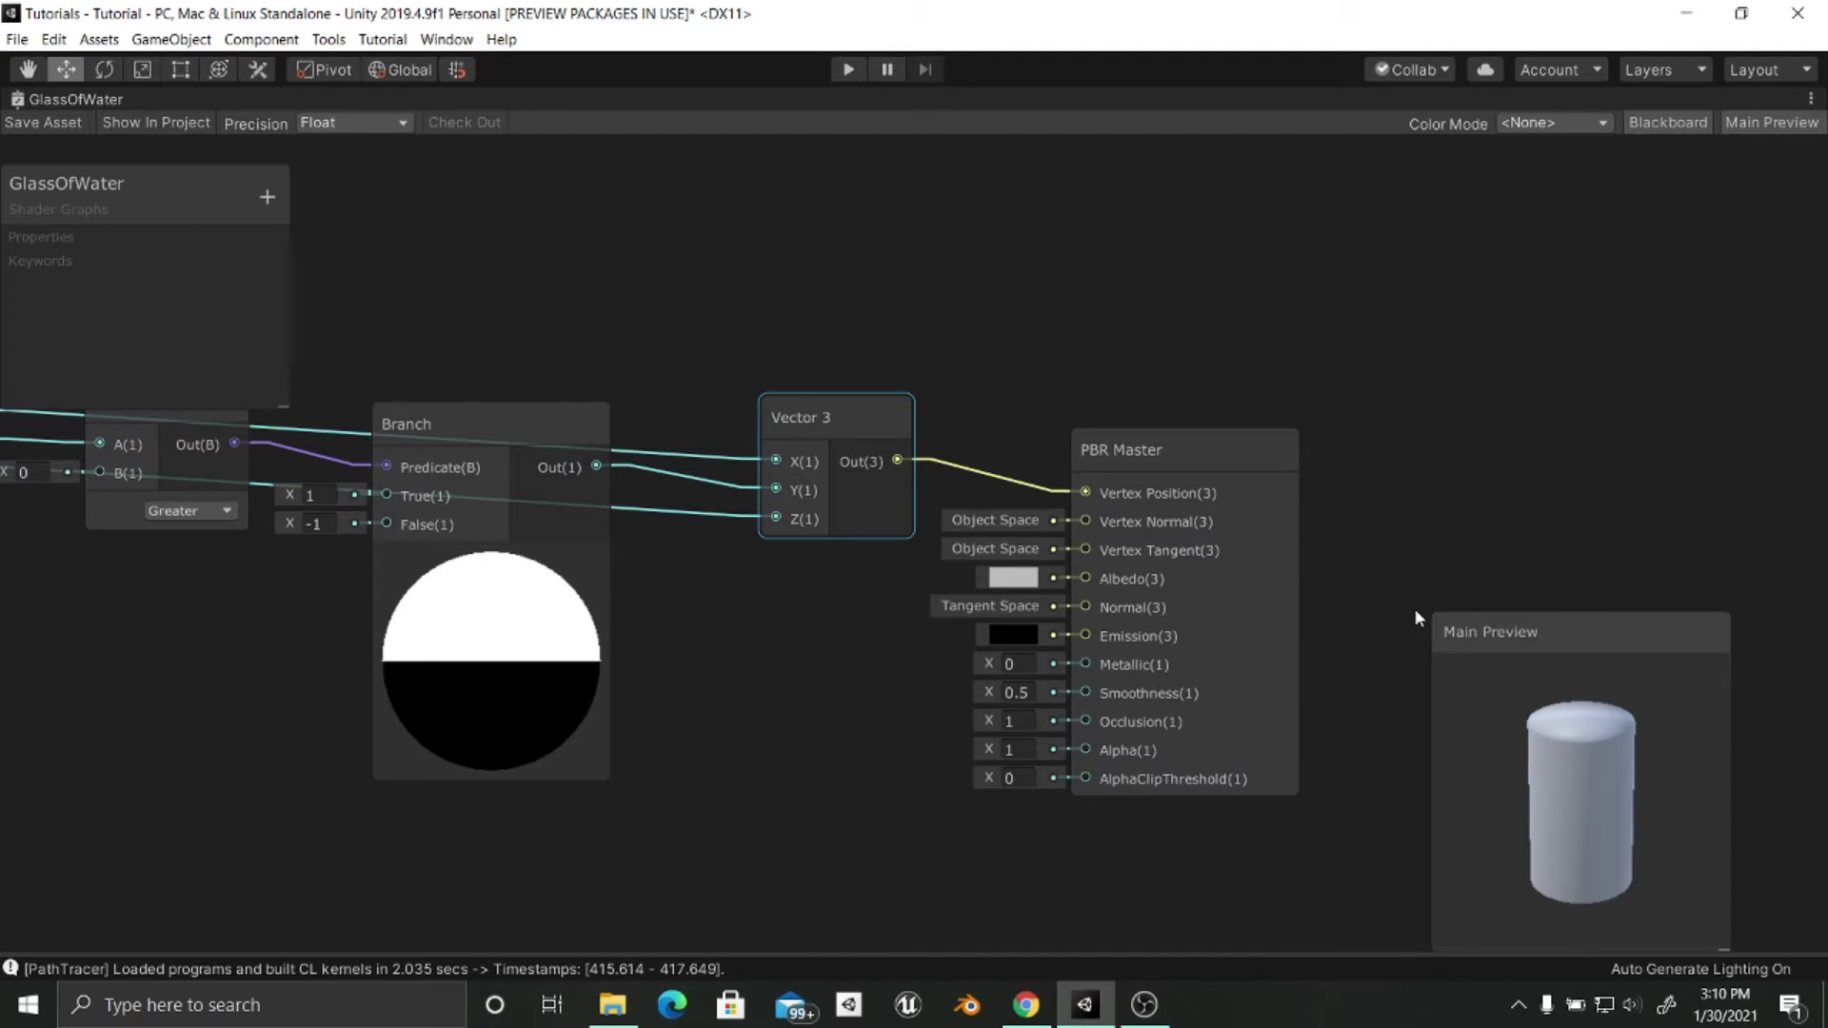
pyautogui.click(1260, 450)
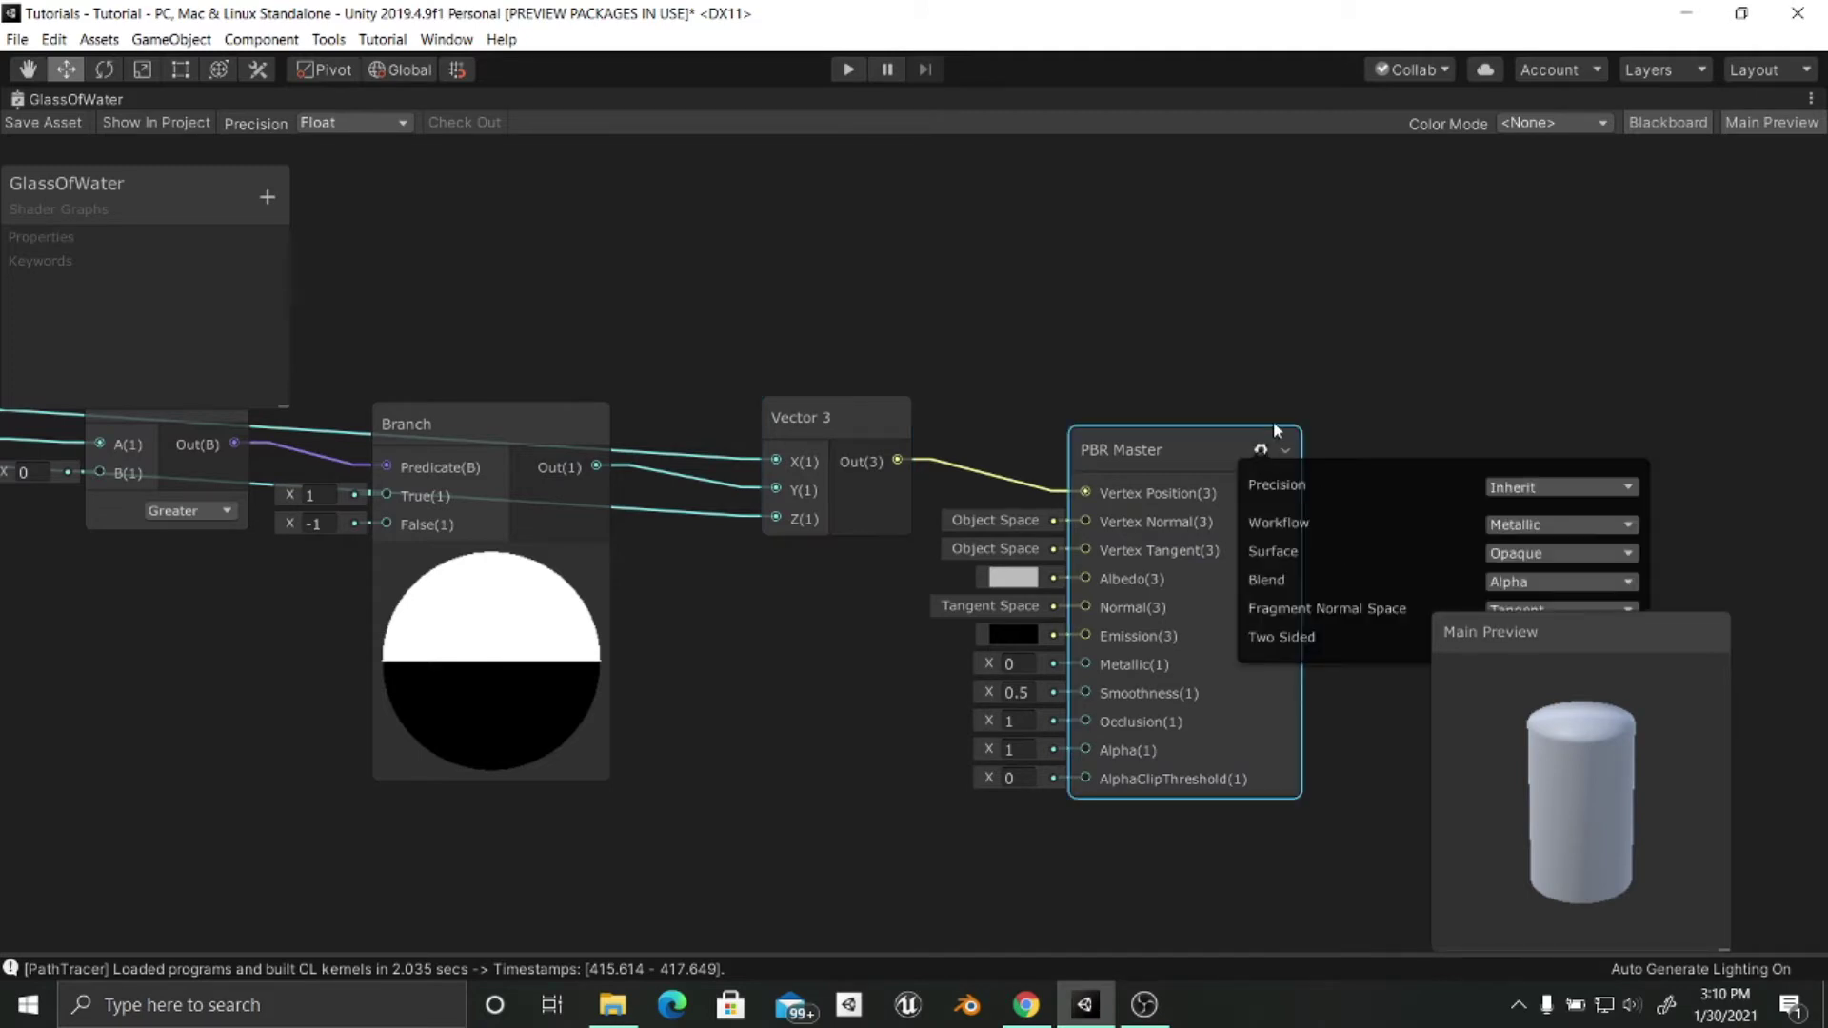
pyautogui.moveTo(1238, 398); pyautogui.dragTo(1072, 326, button='middle')
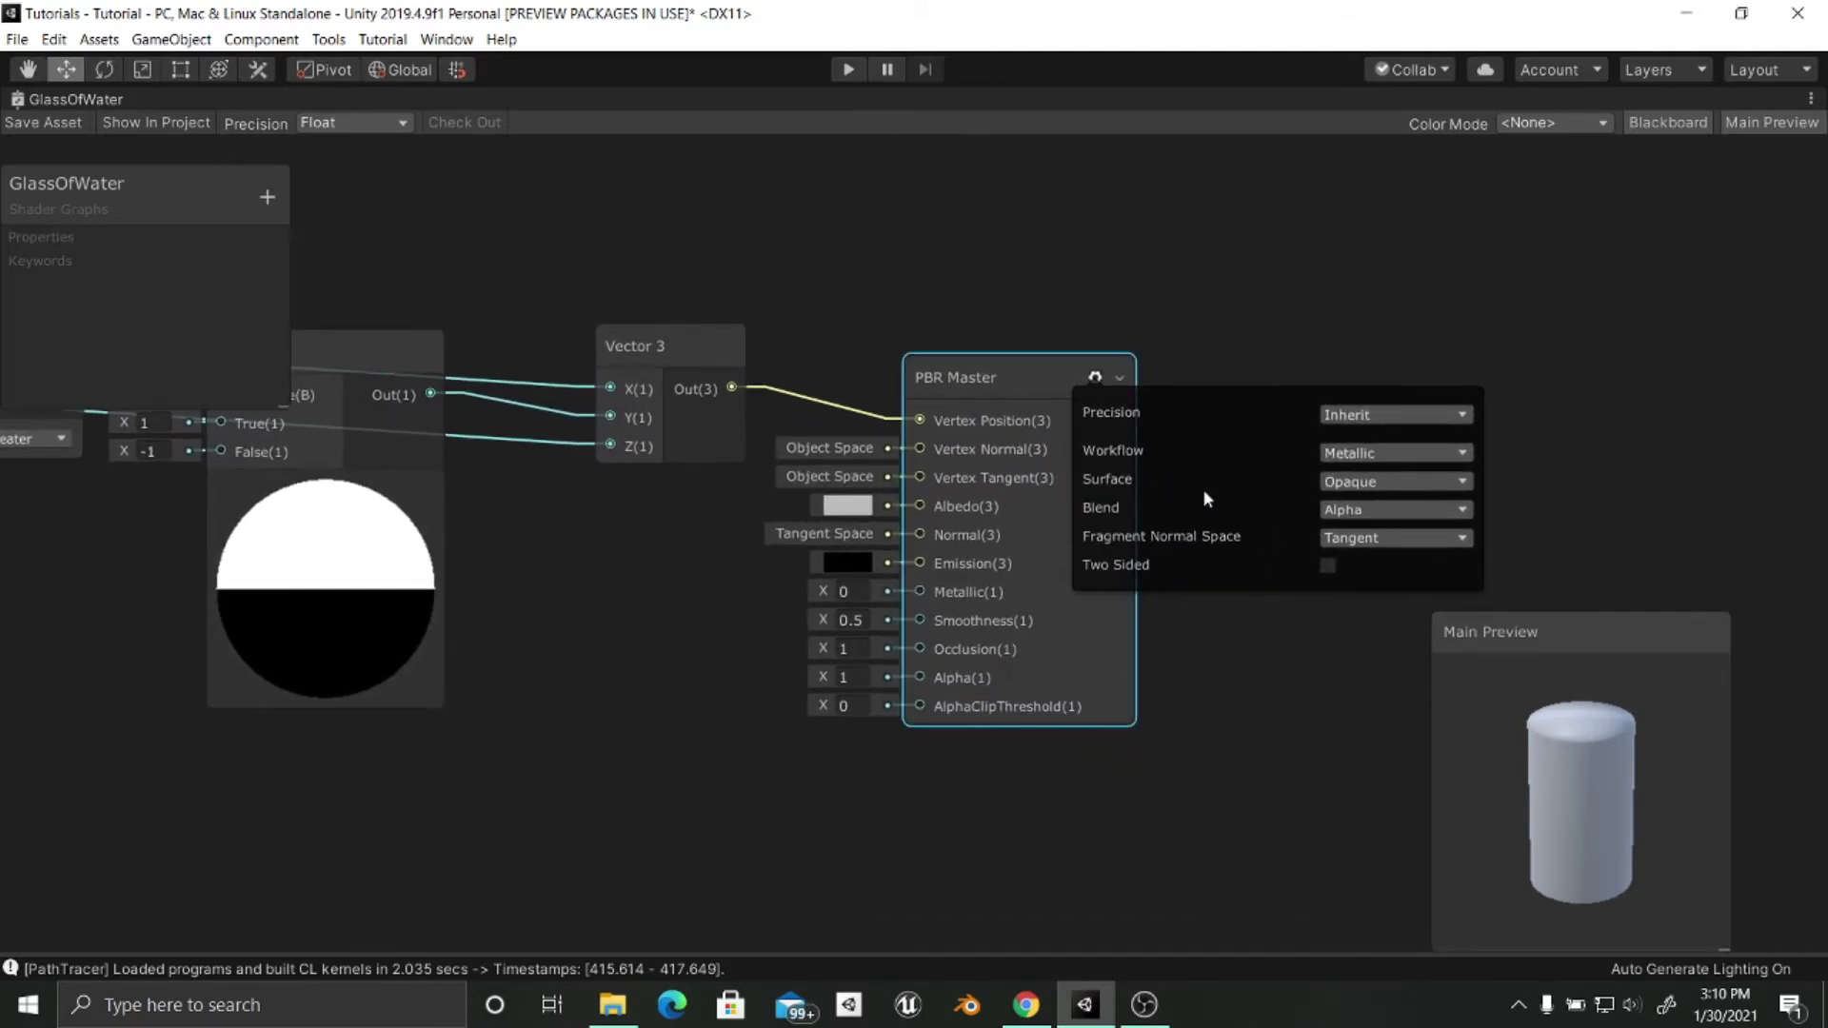
pyautogui.click(1421, 478)
pyautogui.click(1380, 530)
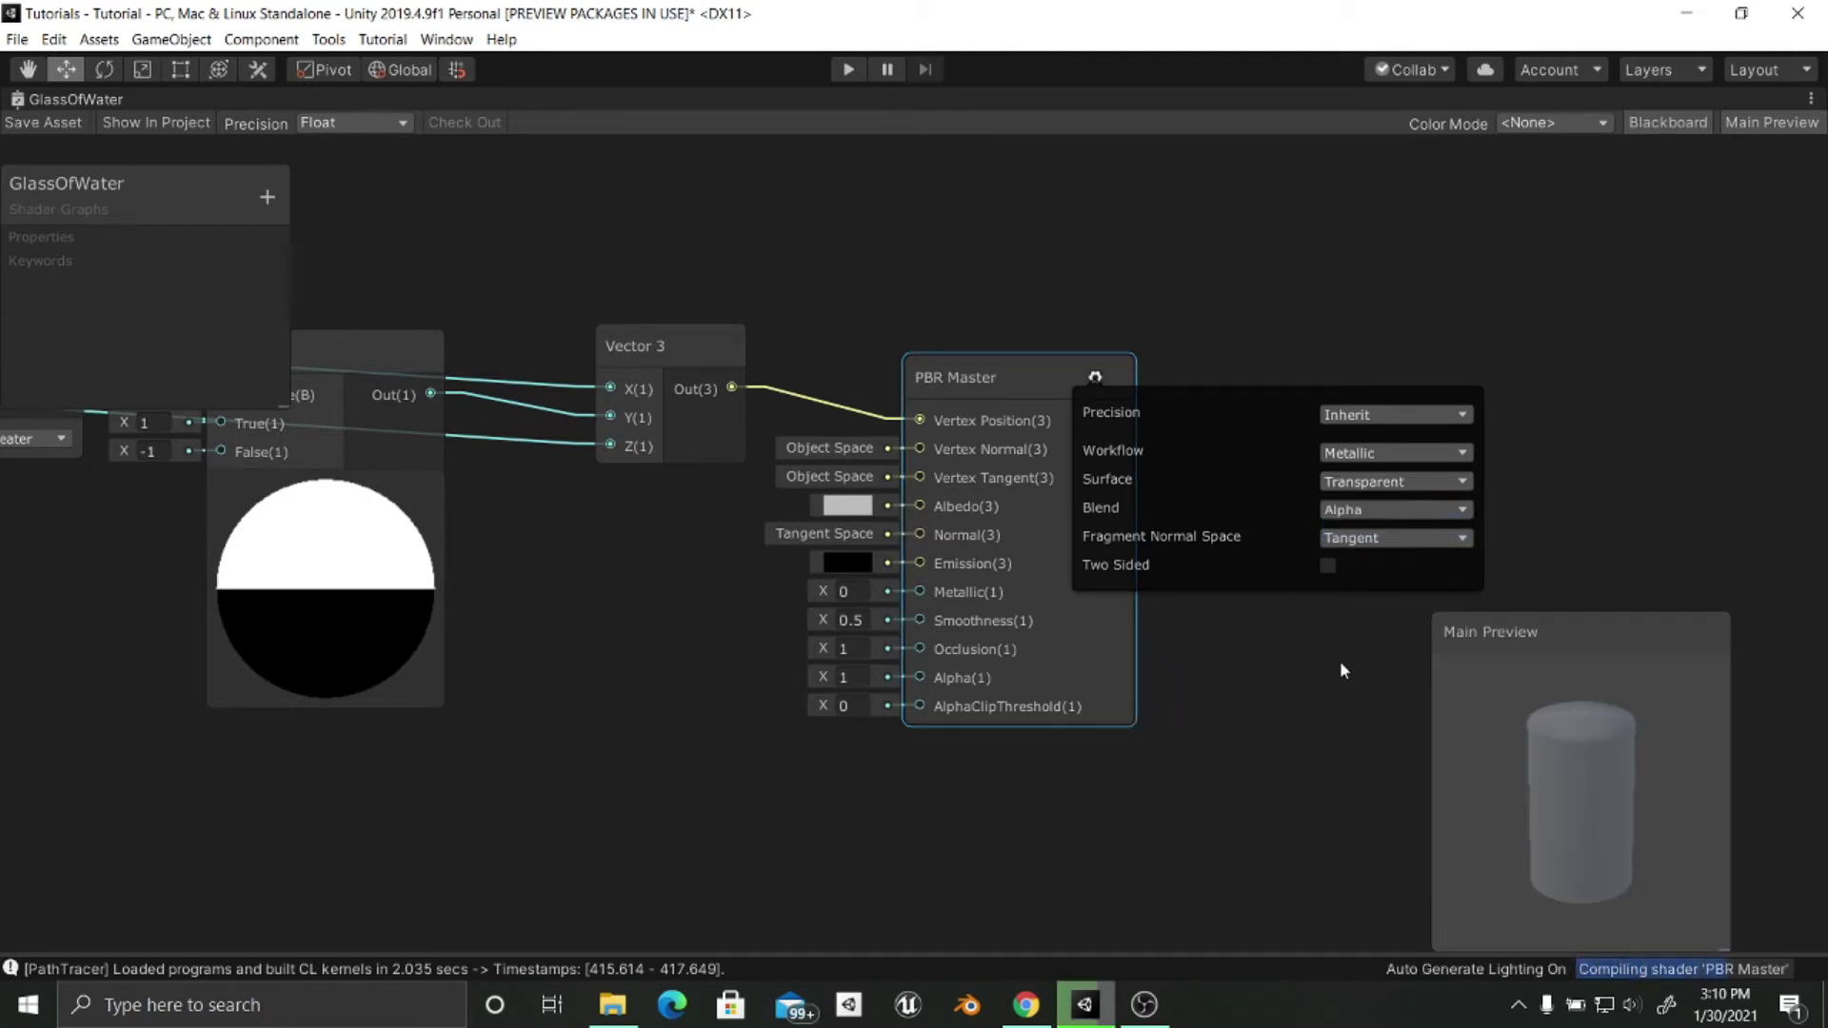
pyautogui.click(1095, 378)
# Set the PBR Master node's Alpha to 0.2 and its Smoothness to 1.
pyautogui.moveTo(1076, 564); pyautogui.dragTo(1211, 558, button='middle')
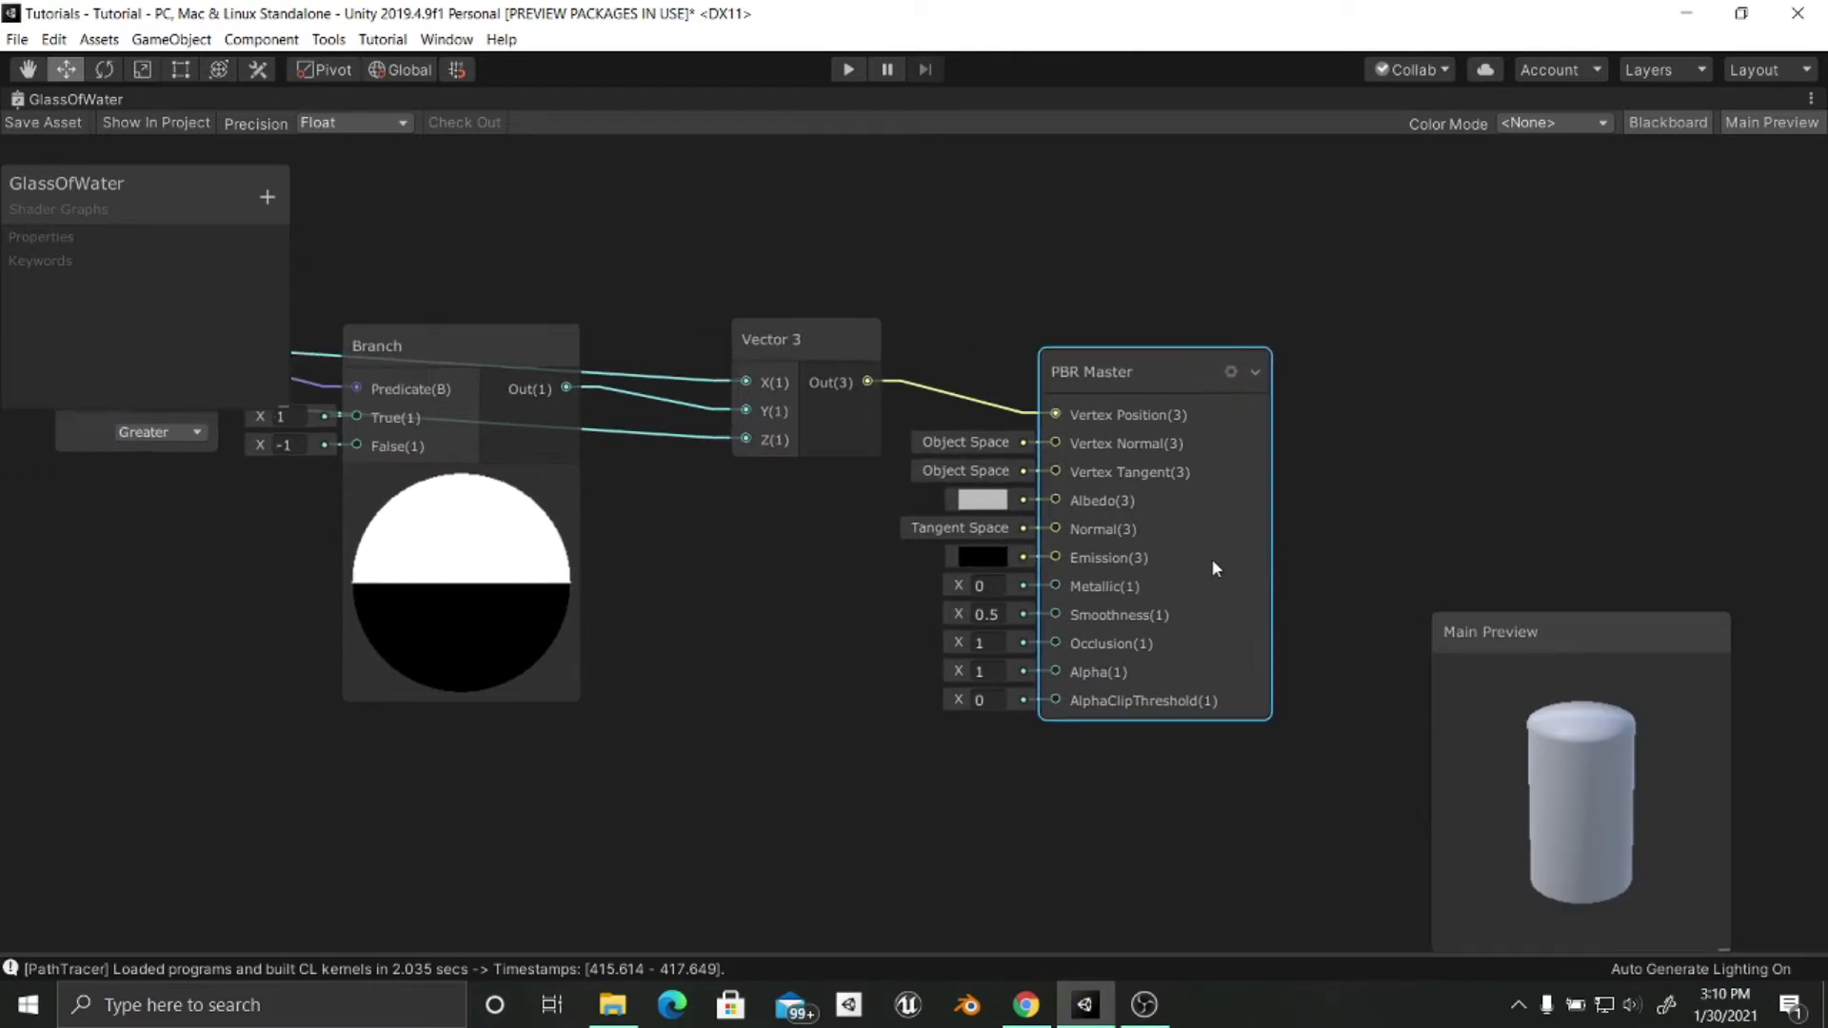
pyautogui.click(1001, 672)
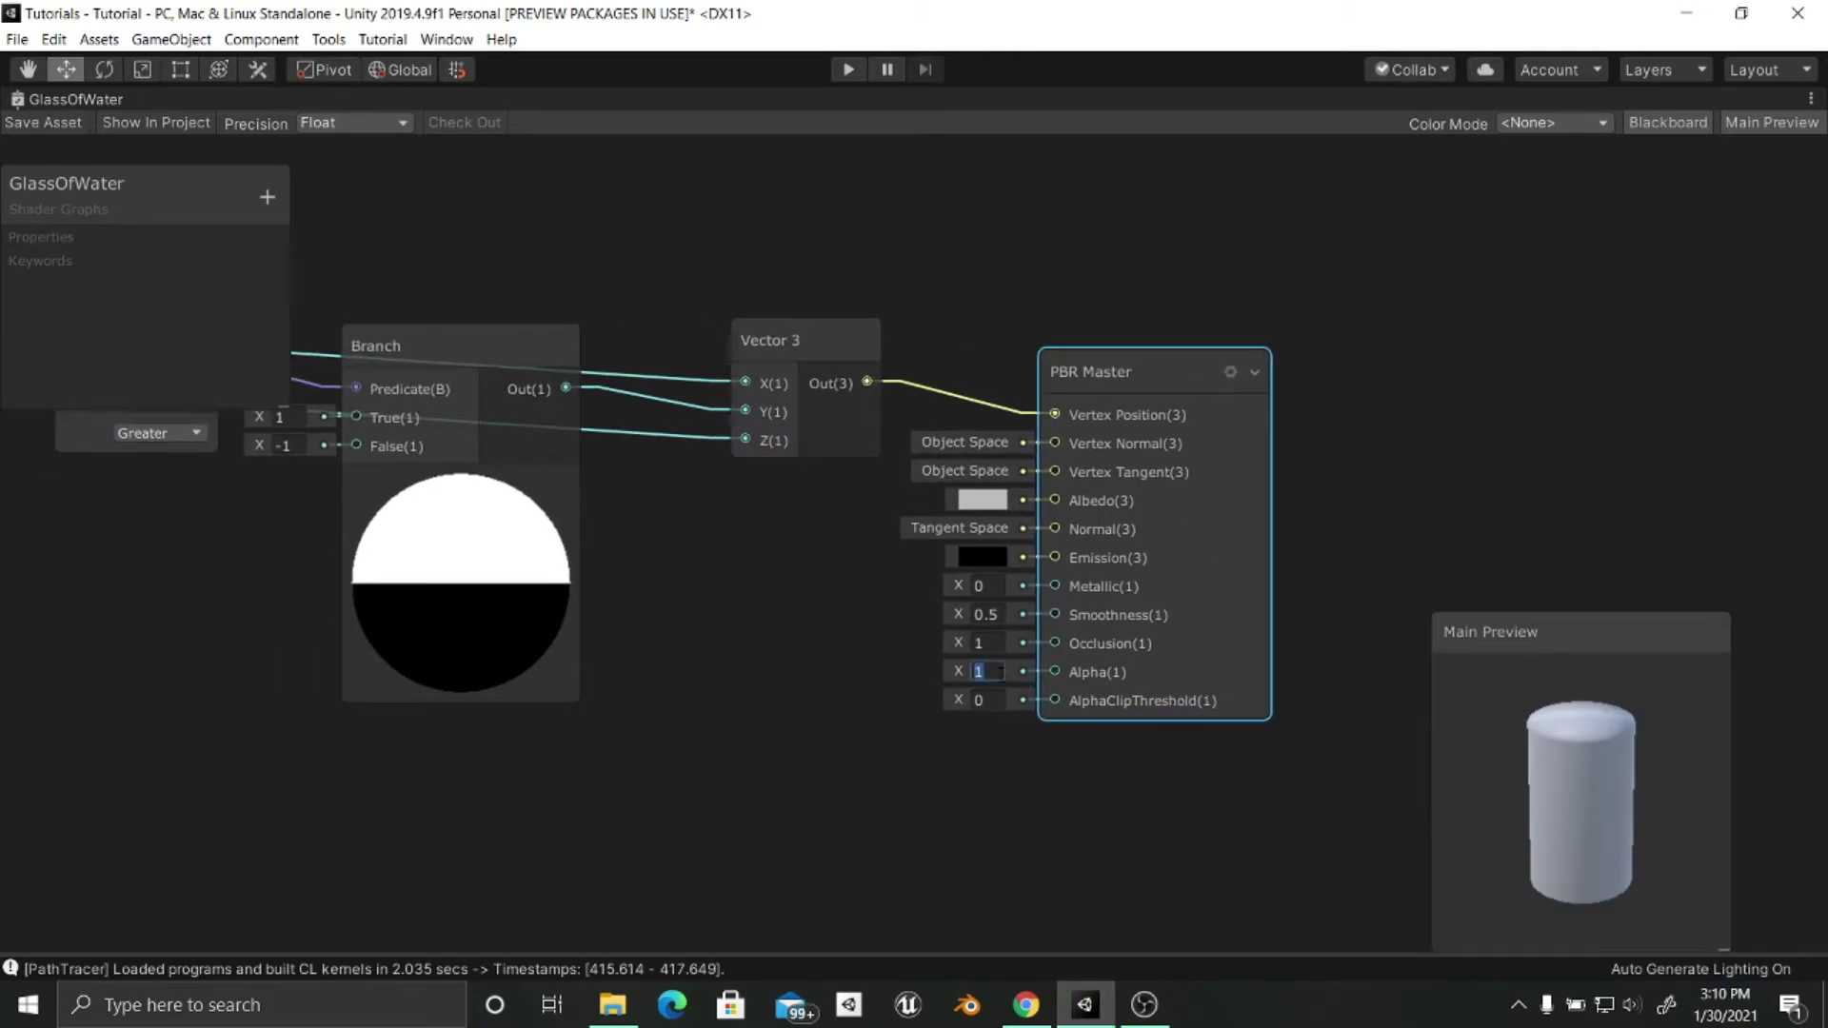
pyautogui.write('.2')
pyautogui.press('Return')
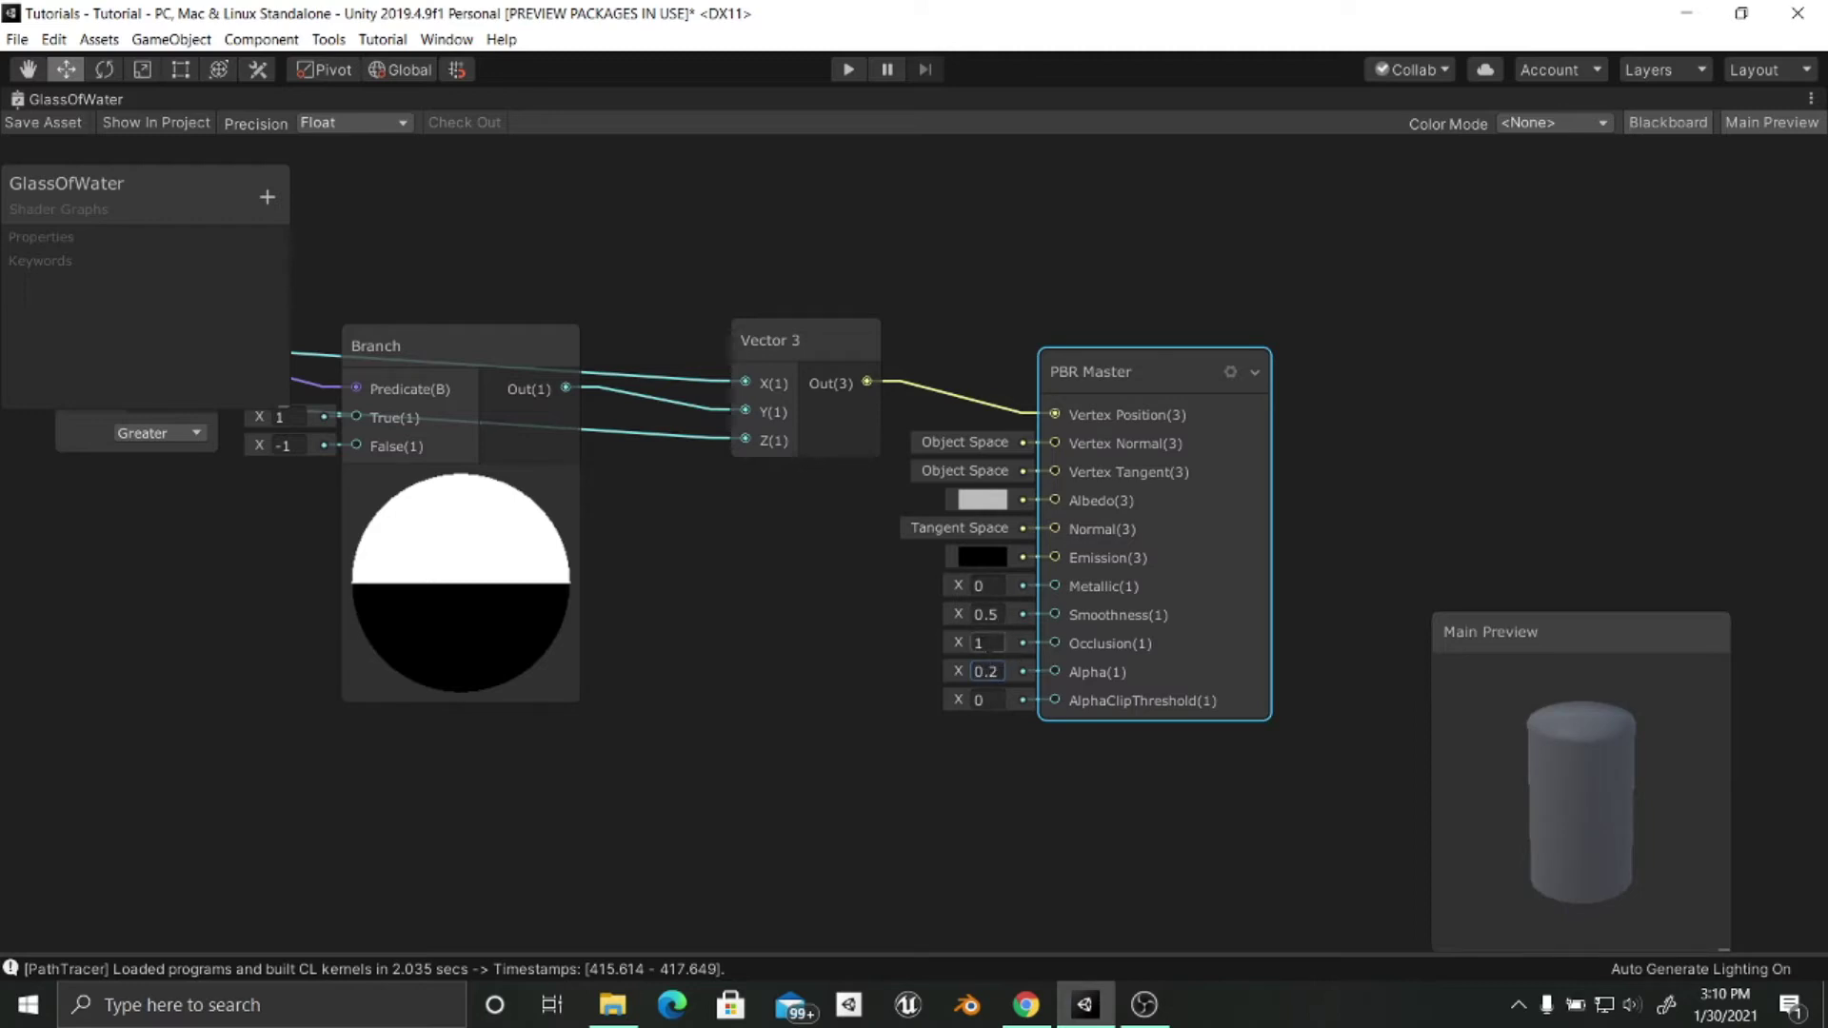
pyautogui.click(990, 644)
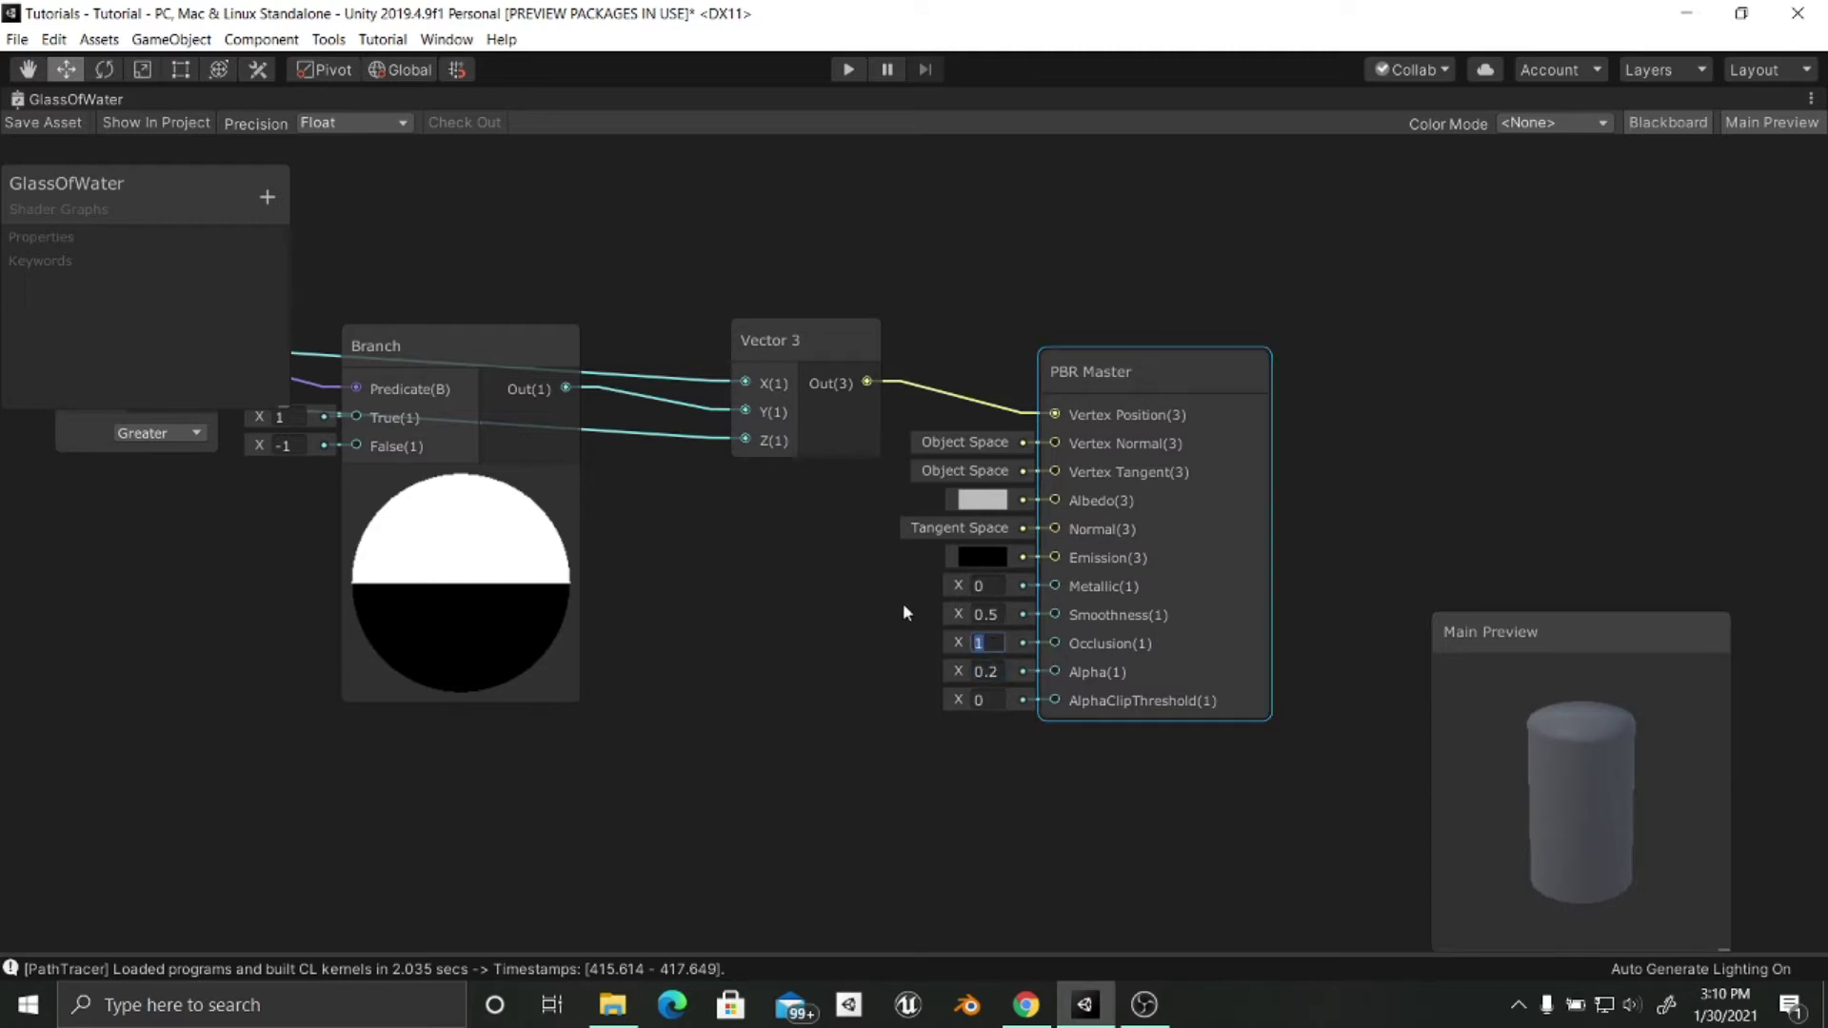
pyautogui.hotkey('shift', 'Tab')
pyautogui.write('1')
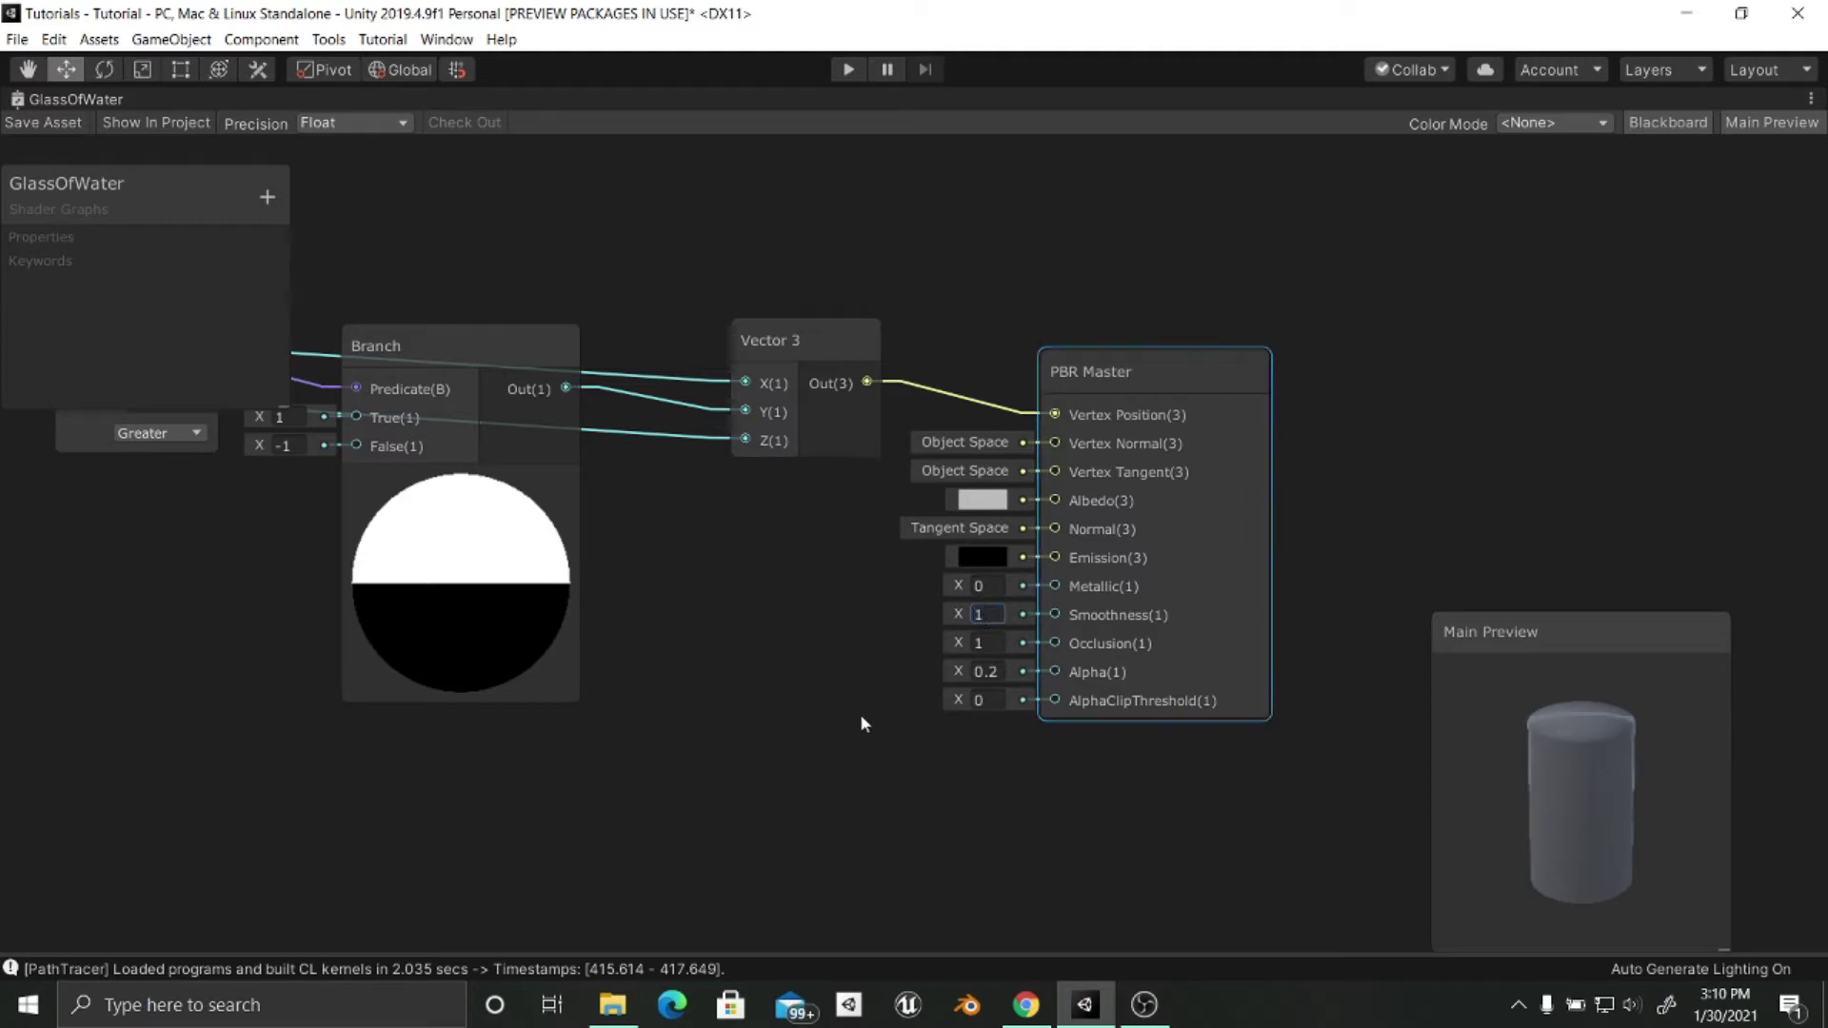
pyautogui.moveTo(823, 731); pyautogui.dragTo(1094, 647, button='middle')
pyautogui.scroll(-2, 901, 682)
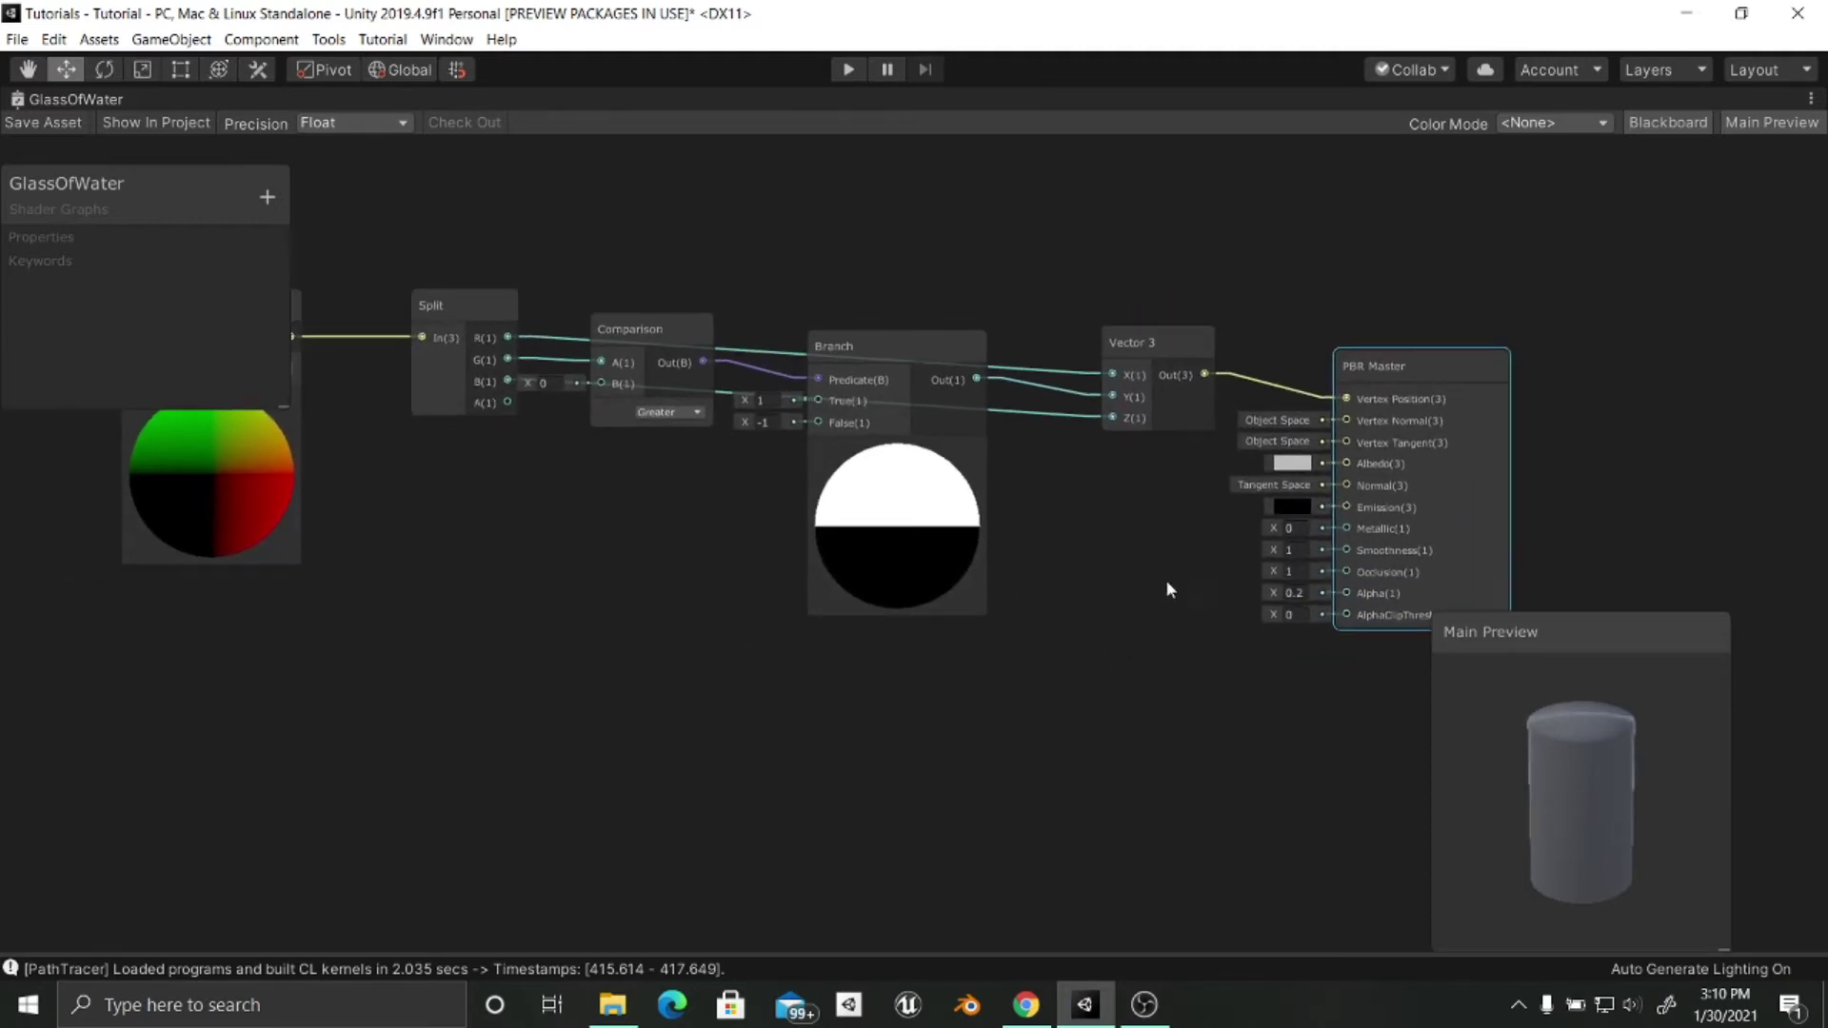
pyautogui.moveTo(1198, 636); pyautogui.dragTo(1064, 636, button='middle')
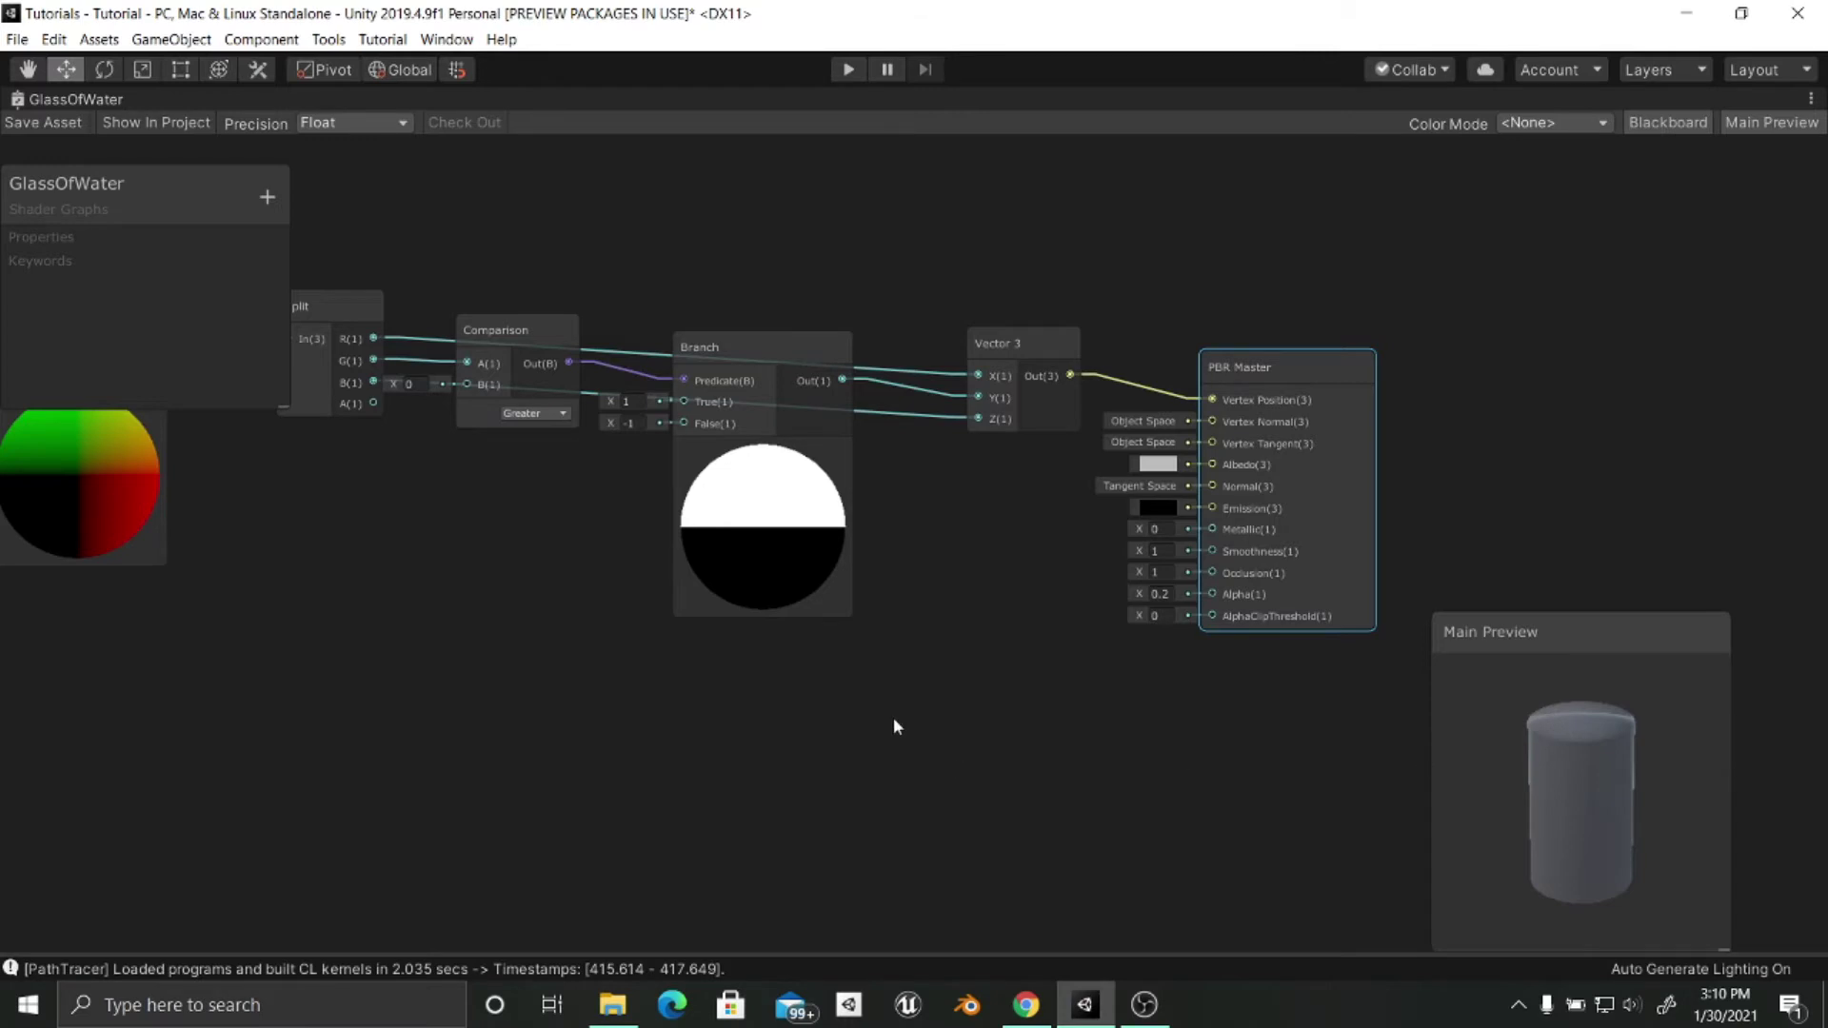
pyautogui.moveTo(893, 717); pyautogui.dragTo(1033, 670, button='middle')
pyautogui.moveTo(859, 672); pyautogui.dragTo(966, 647, button='middle')
pyautogui.moveTo(737, 584); pyautogui.dragTo(723, 595, button='middle')
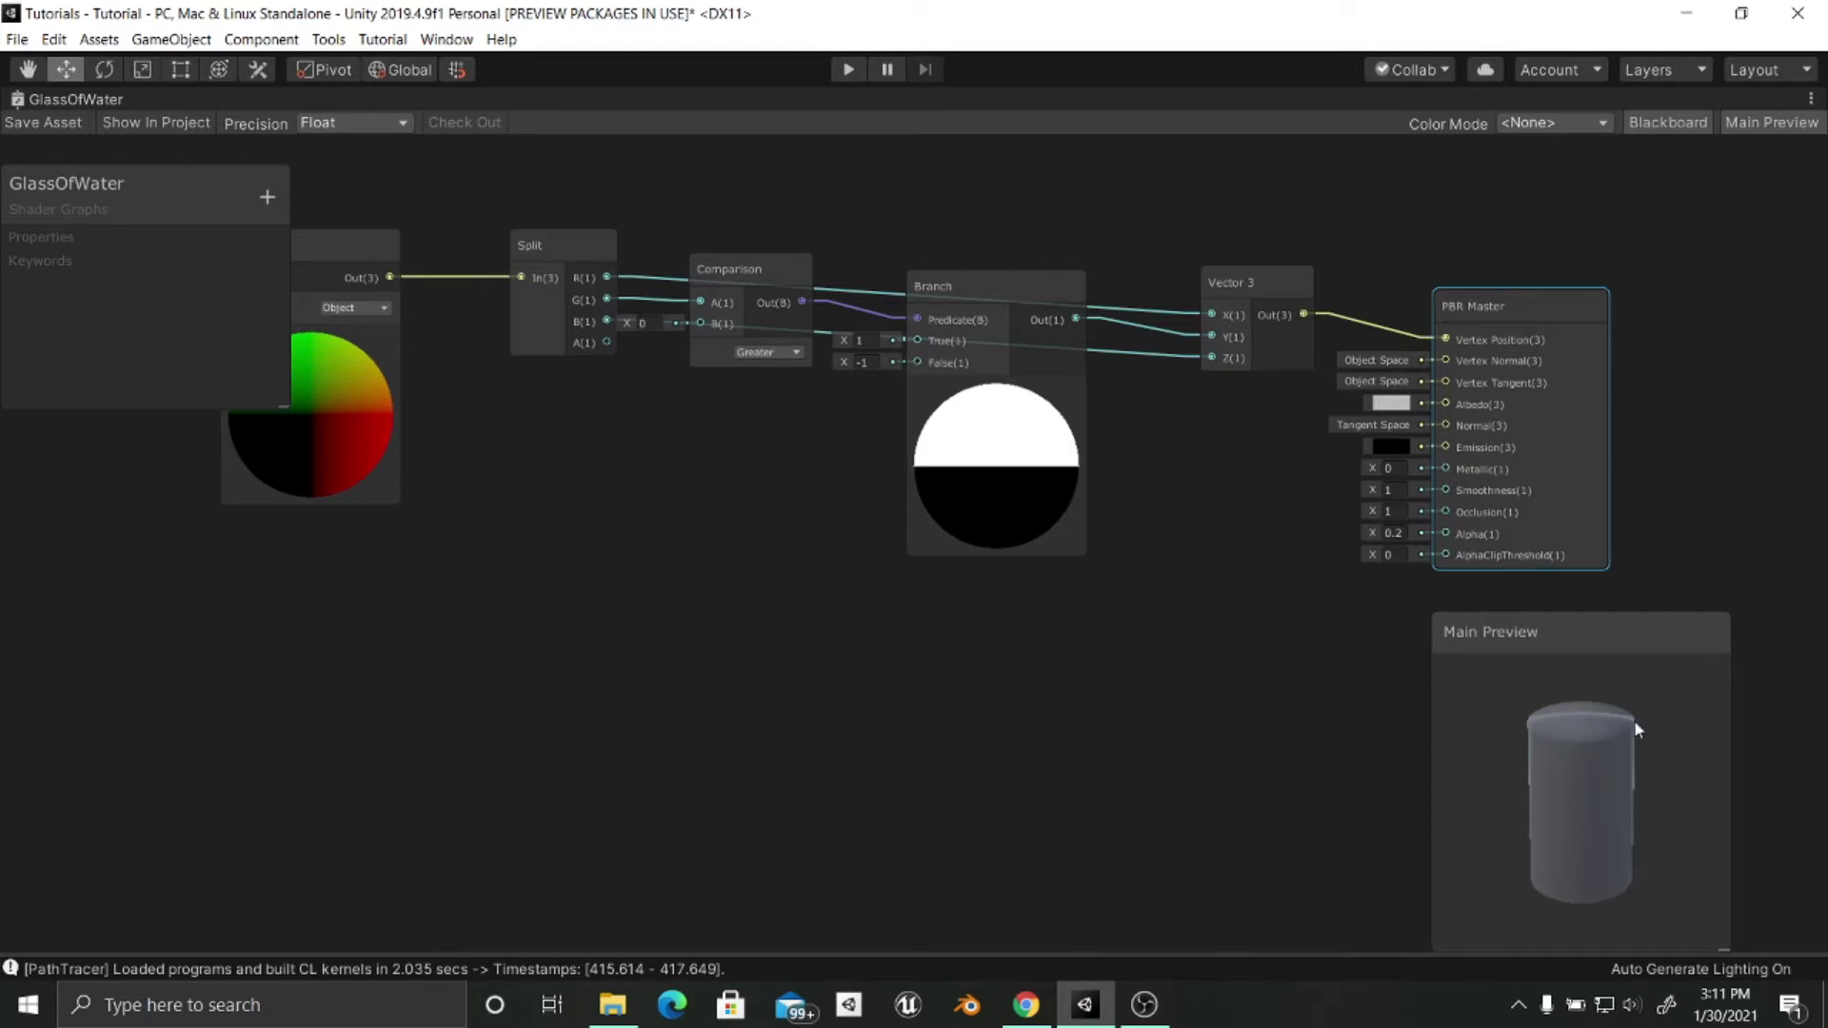
# Add a Length node and place it in the empty space below the Comparison and Branch nodes.
pyautogui.moveTo(968, 679); pyautogui.dragTo(1044, 670, button='middle')
pyautogui.click(907, 664)
pyautogui.press('space')
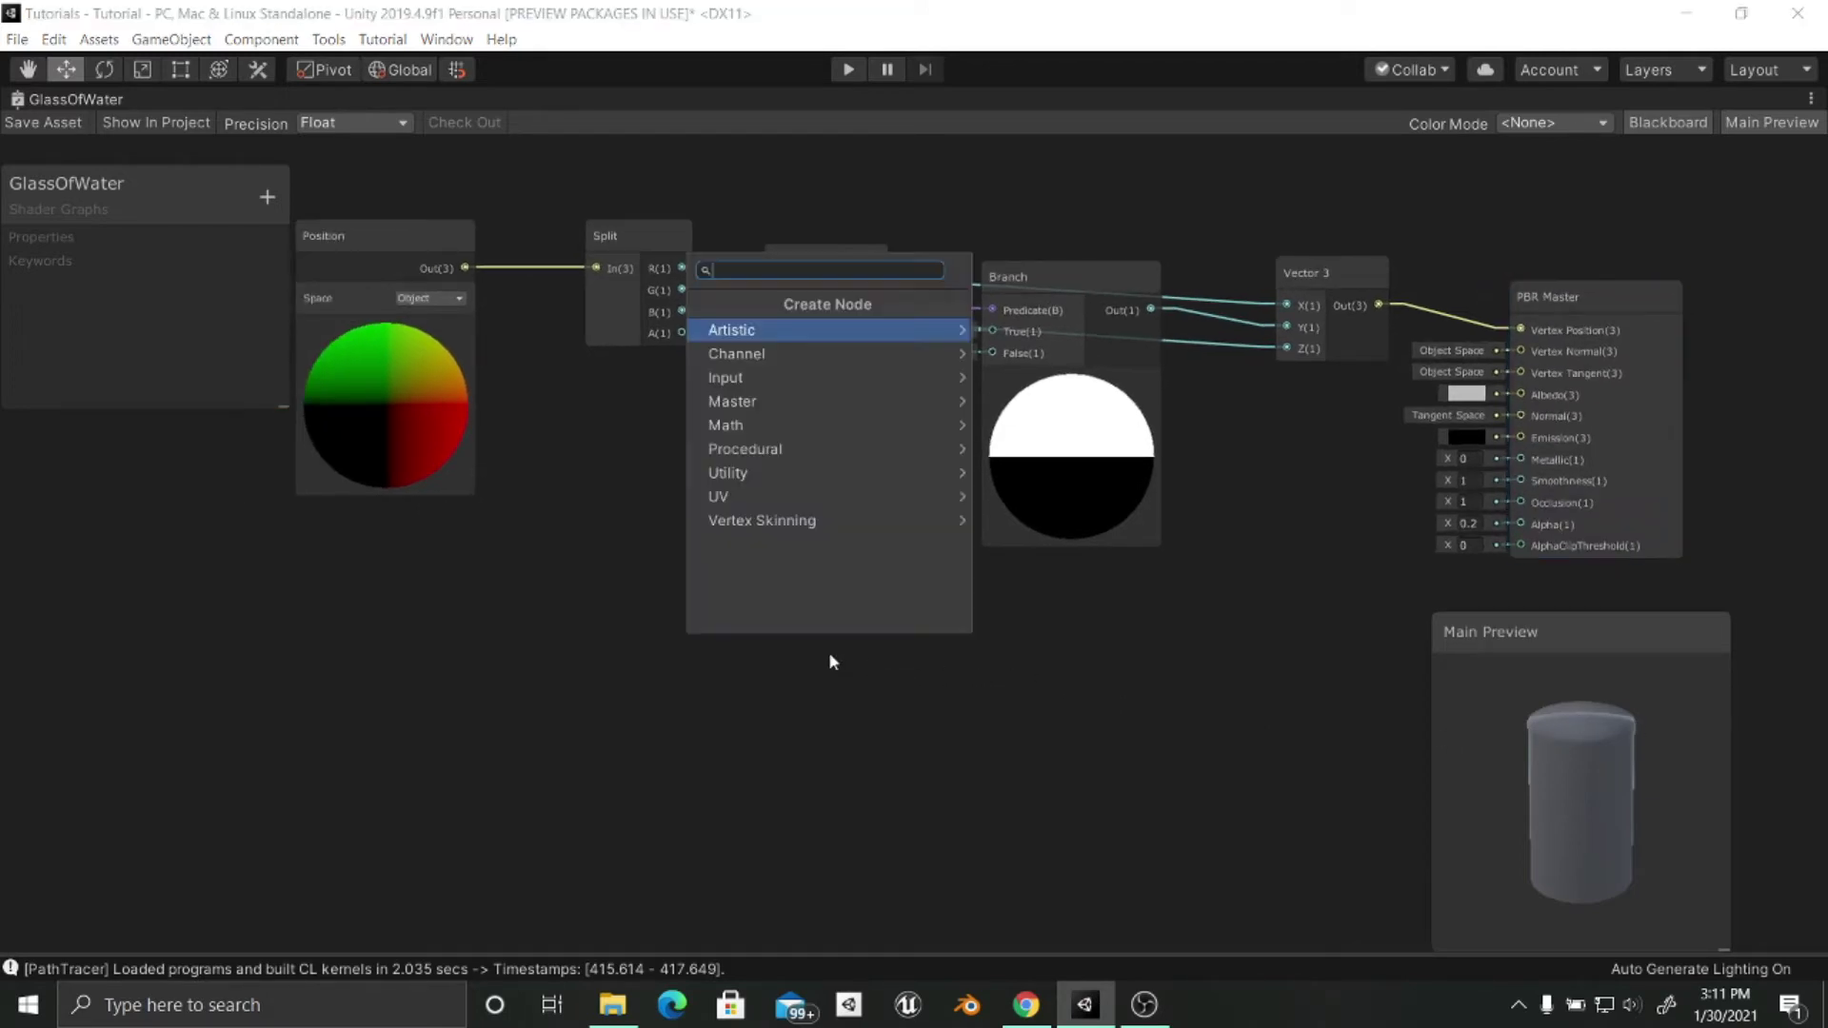
pyautogui.write('length')
pyautogui.press('Return')
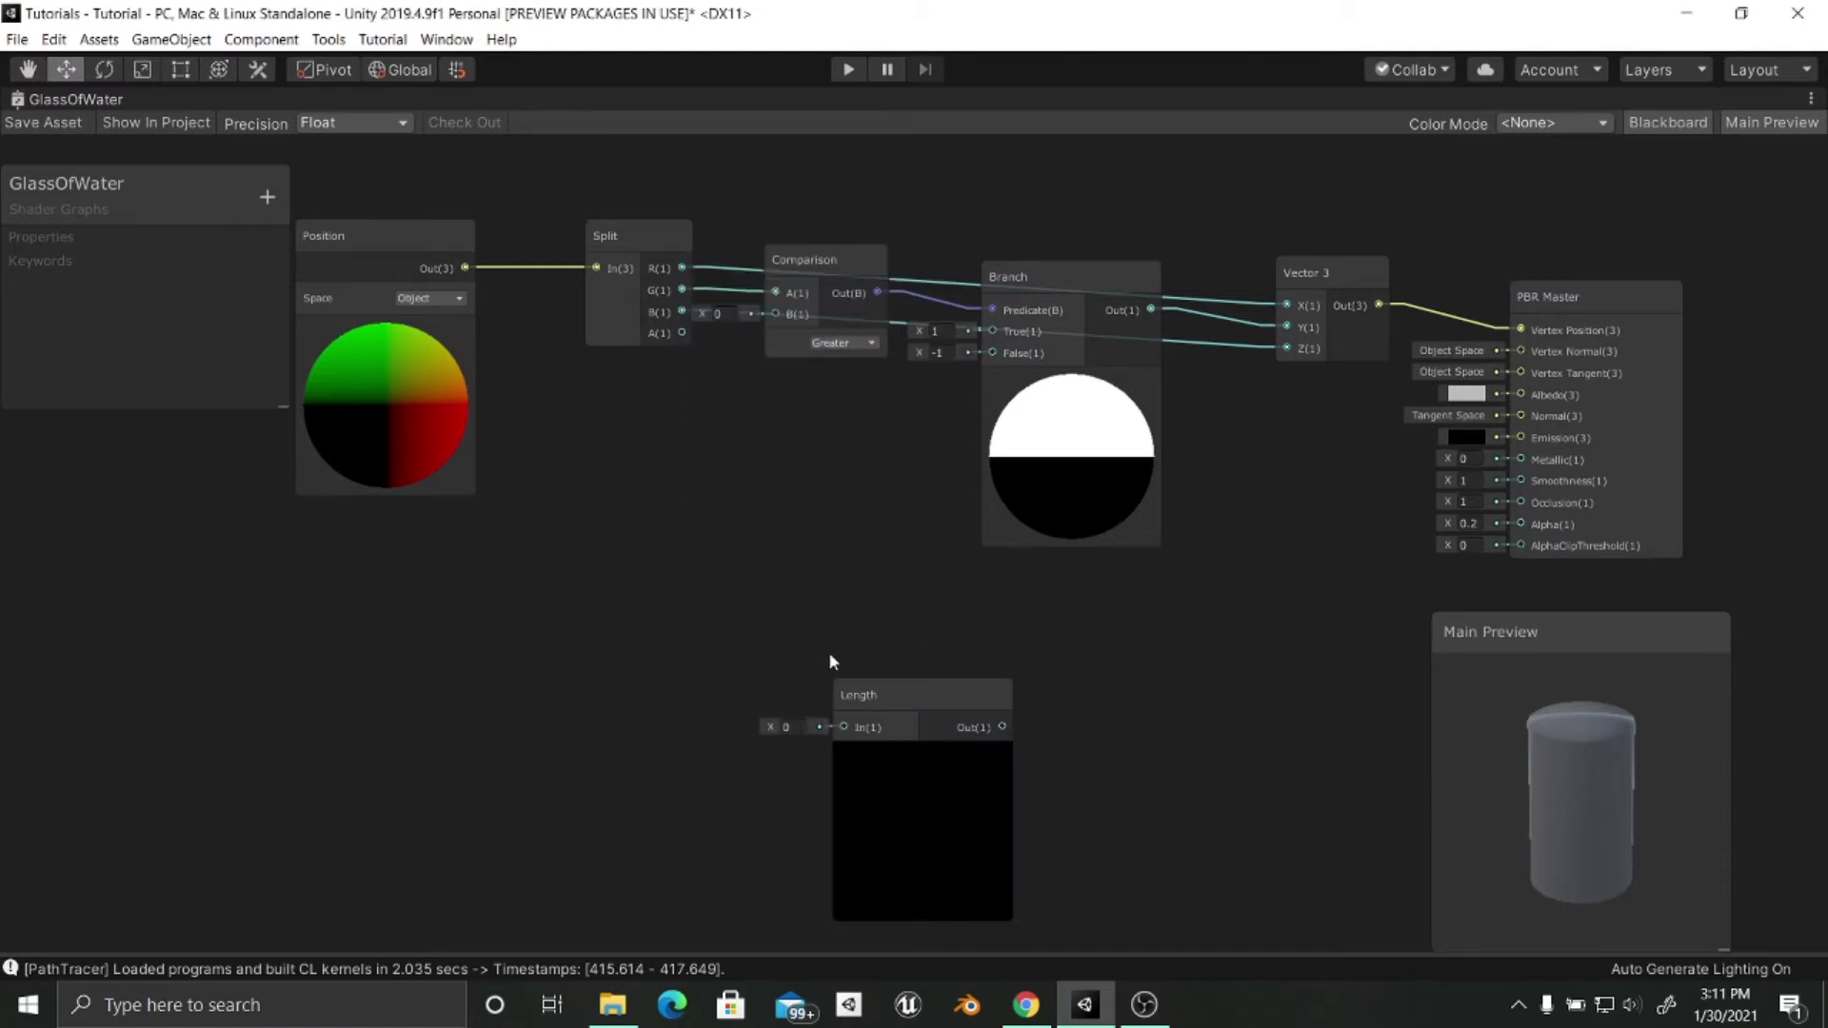
pyautogui.moveTo(873, 694); pyautogui.dragTo(817, 525)
pyautogui.moveTo(727, 650); pyautogui.dragTo(809, 654, button='middle')
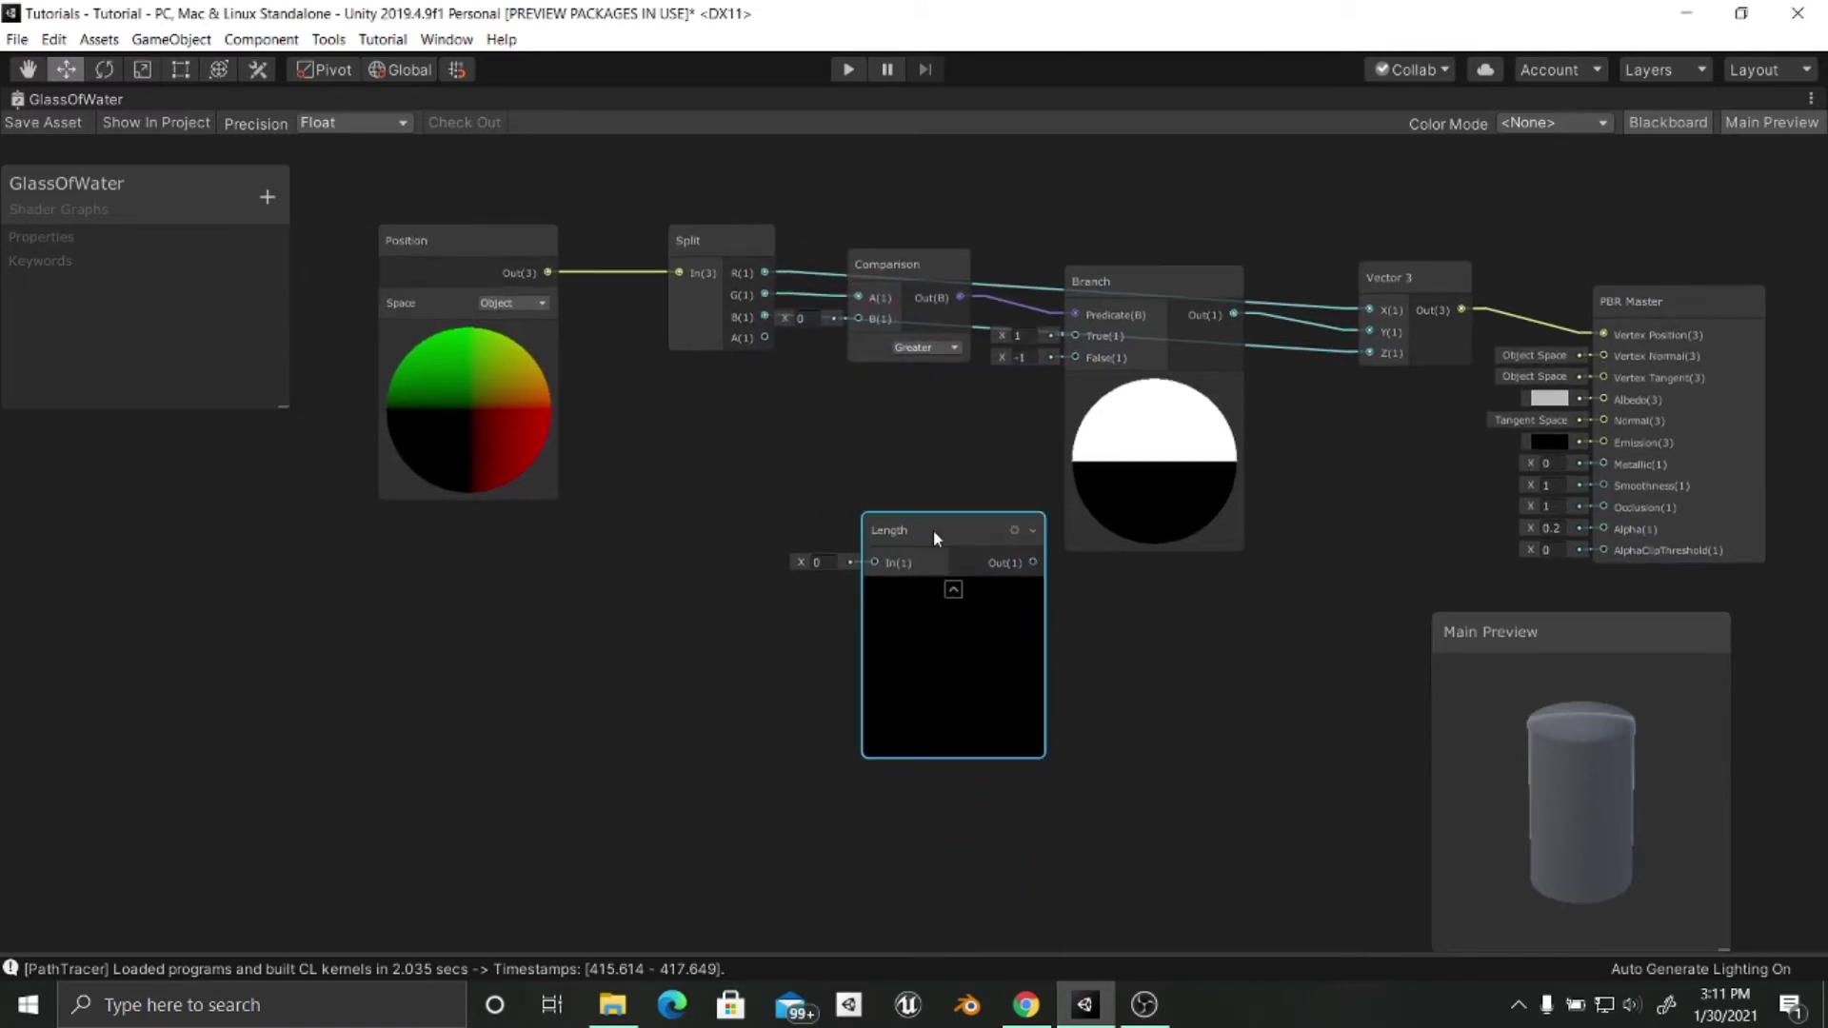
pyautogui.moveTo(933, 529); pyautogui.dragTo(955, 571)
# Add a Vector 2 node and place it below the Split node, ahead of the Length node.
pyautogui.click(702, 629)
pyautogui.press('space')
pyautogui.write('ve')
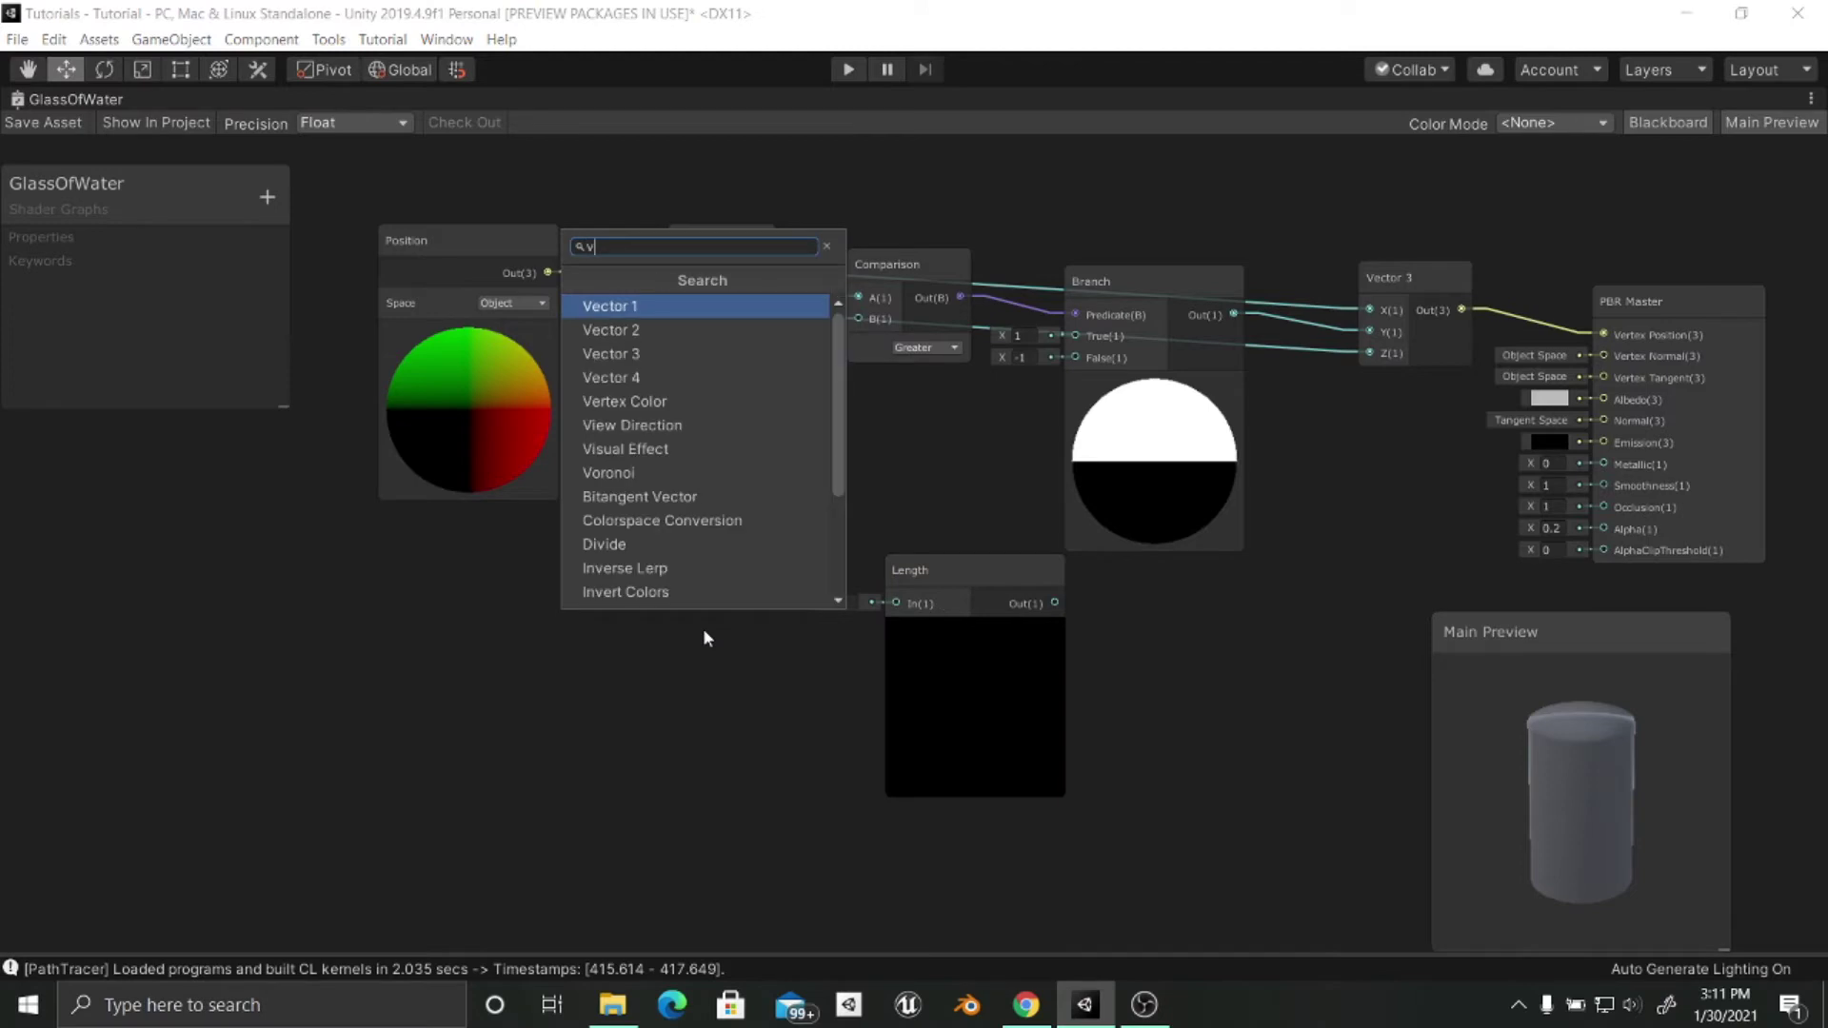
pyautogui.press('Down')
pyautogui.press('Down')
pyautogui.press('Up')
pyautogui.press('Return')
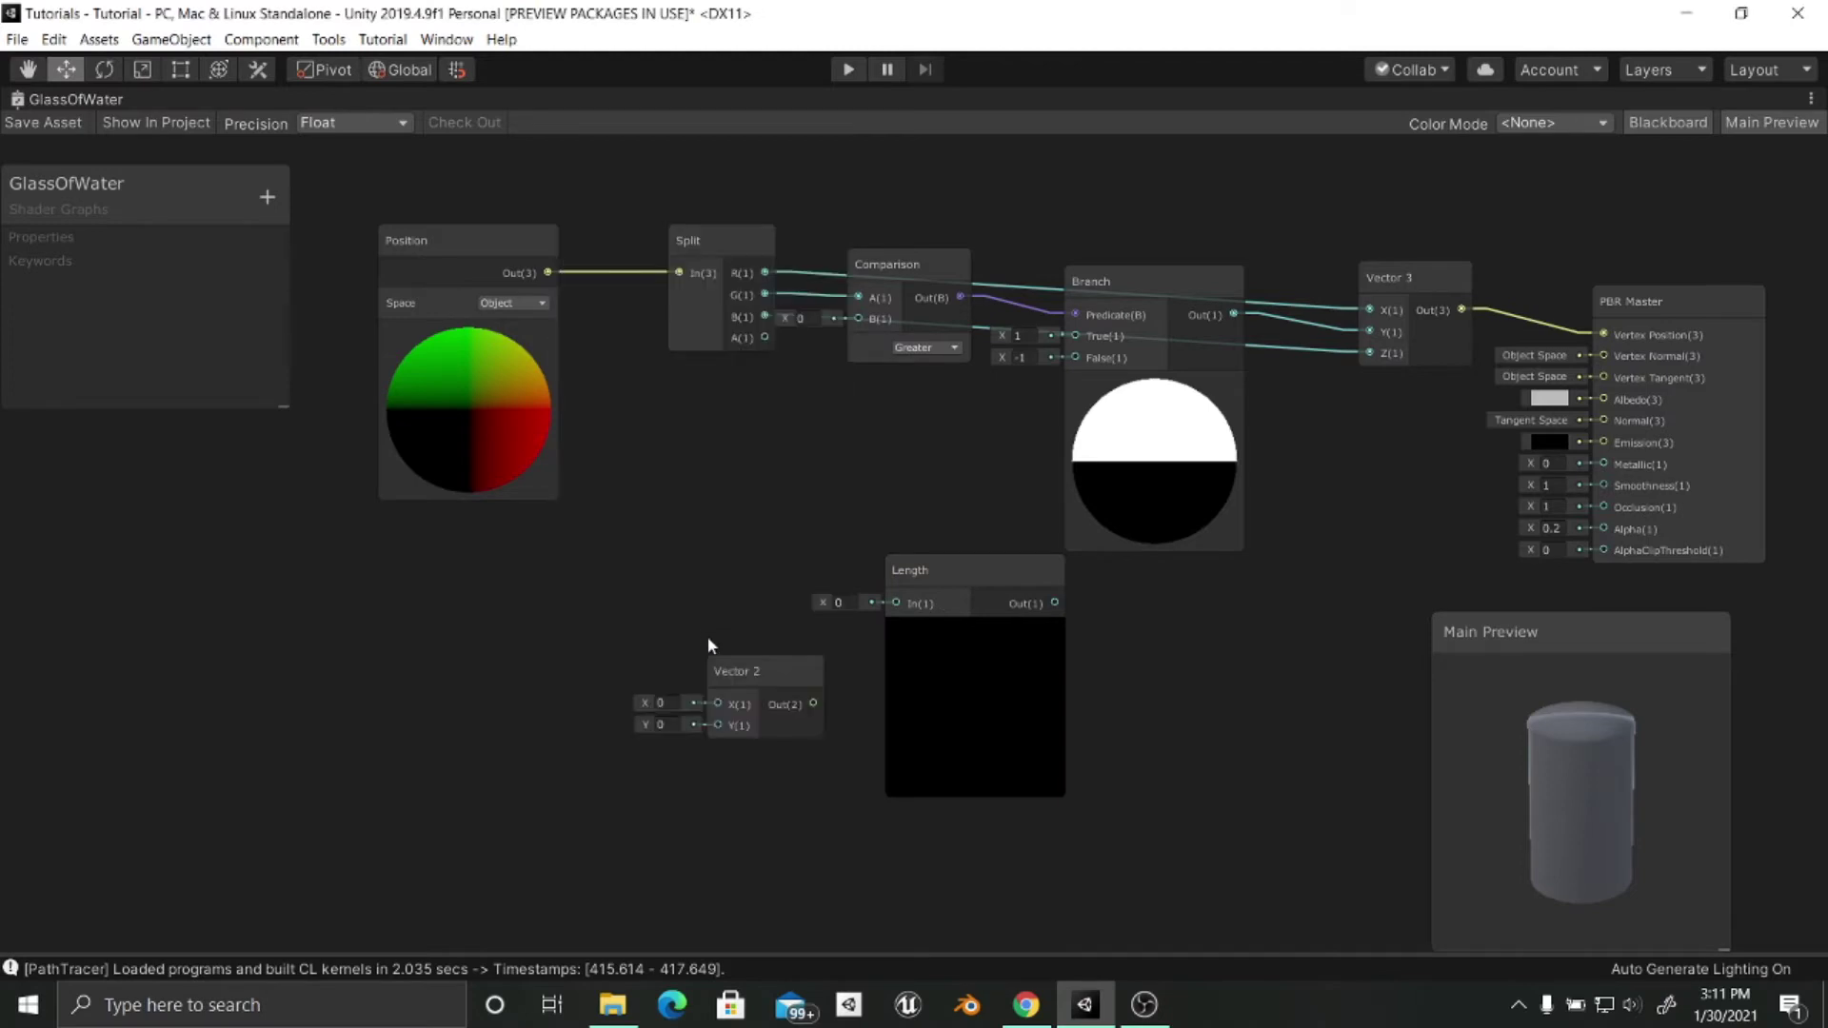
pyautogui.moveTo(727, 661); pyautogui.dragTo(721, 499)
# Spread out the Length and Vector 2 nodes and connect Split's R and B outputs to Vector 2's X and Y inputs.
pyautogui.click(1017, 468)
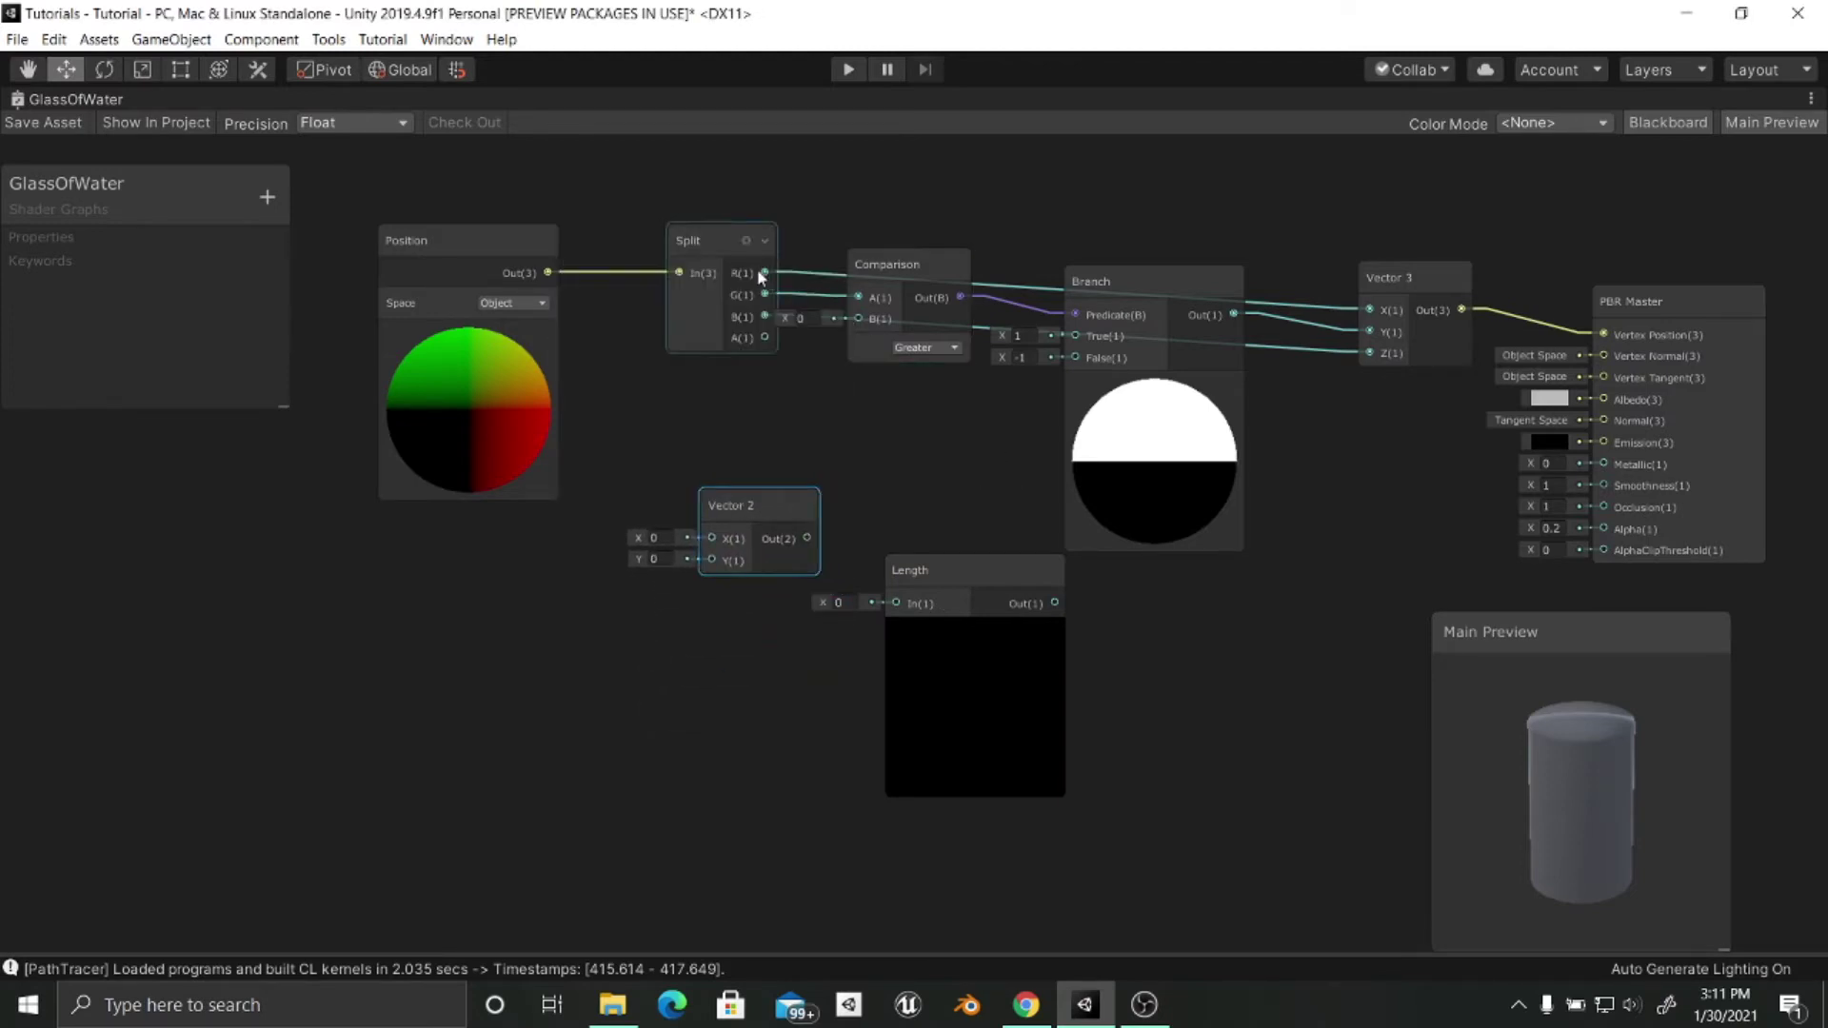
pyautogui.moveTo(958, 591); pyautogui.dragTo(1201, 661)
pyautogui.moveTo(790, 529); pyautogui.dragTo(961, 624)
pyautogui.moveTo(764, 273); pyautogui.dragTo(884, 636)
pyautogui.moveTo(764, 294); pyautogui.dragTo(885, 656)
pyautogui.moveTo(883, 691); pyautogui.dragTo(788, 672, button='middle')
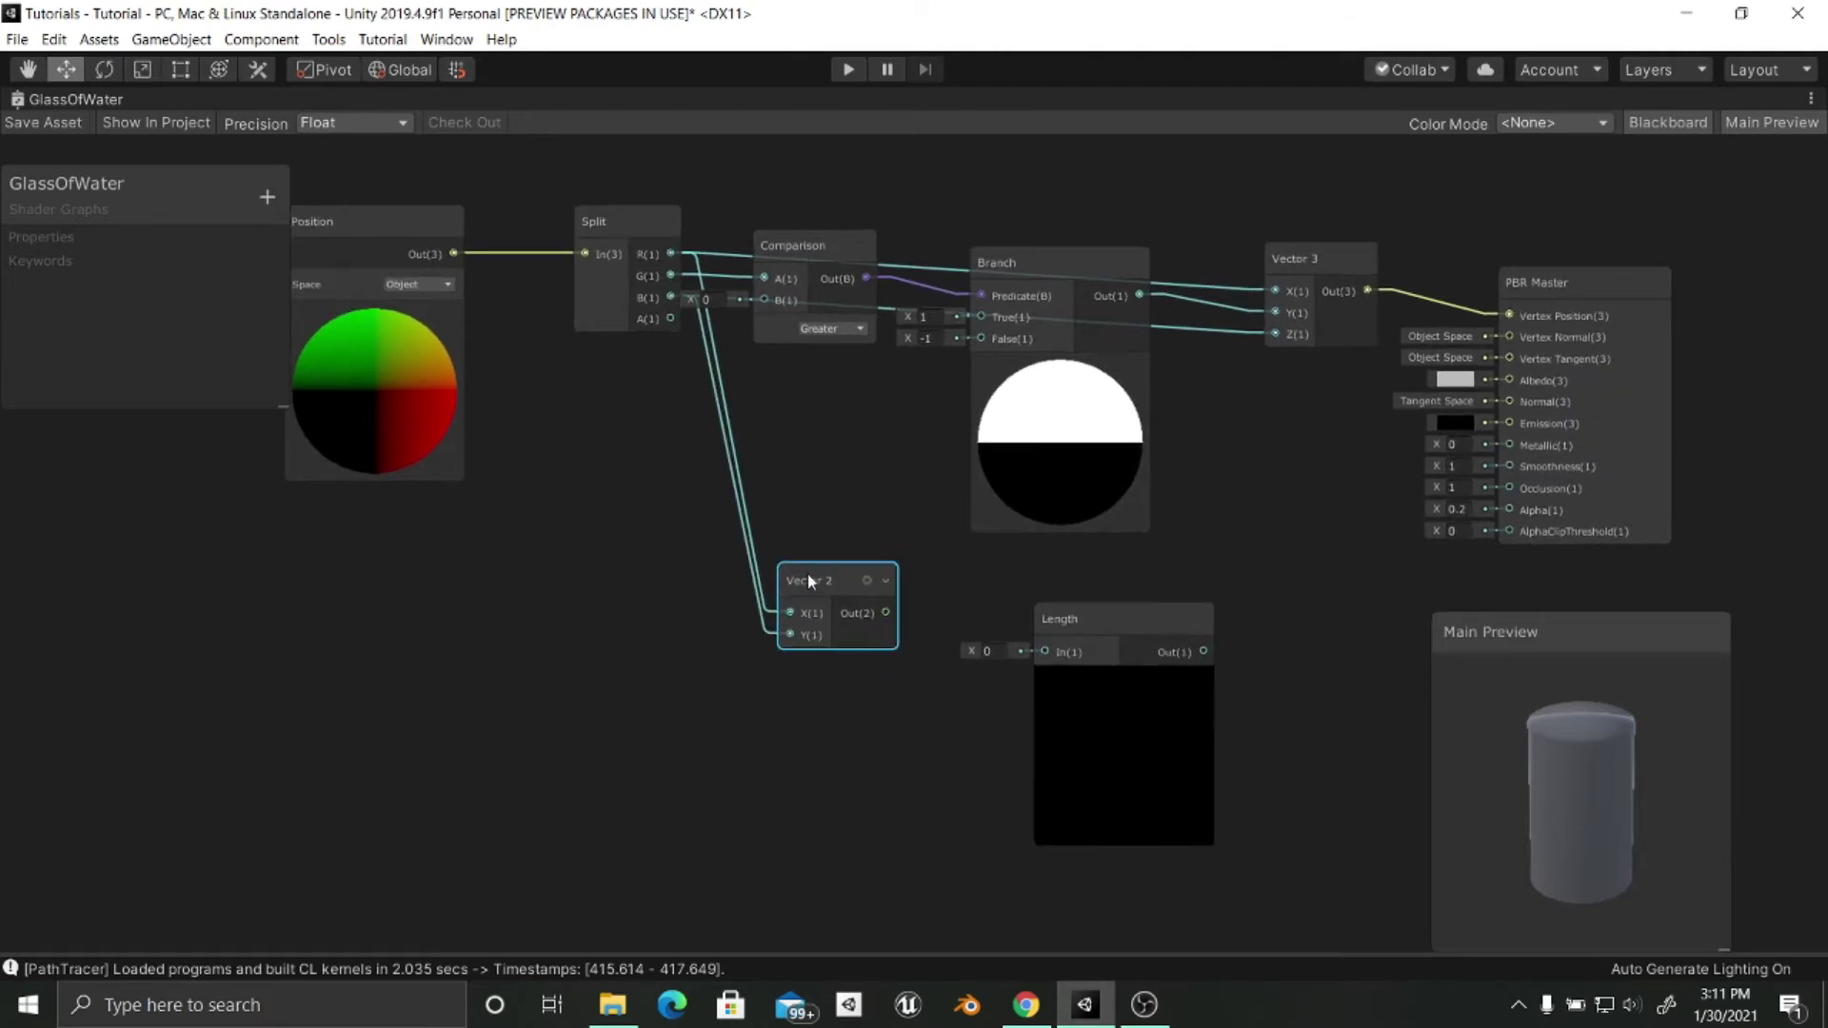
pyautogui.moveTo(808, 576); pyautogui.dragTo(817, 544)
# Move the Length node beside the Vector 2 node and connect the Vector 2 output to the Length input.
pyautogui.moveTo(874, 615); pyautogui.dragTo(769, 617, button='middle')
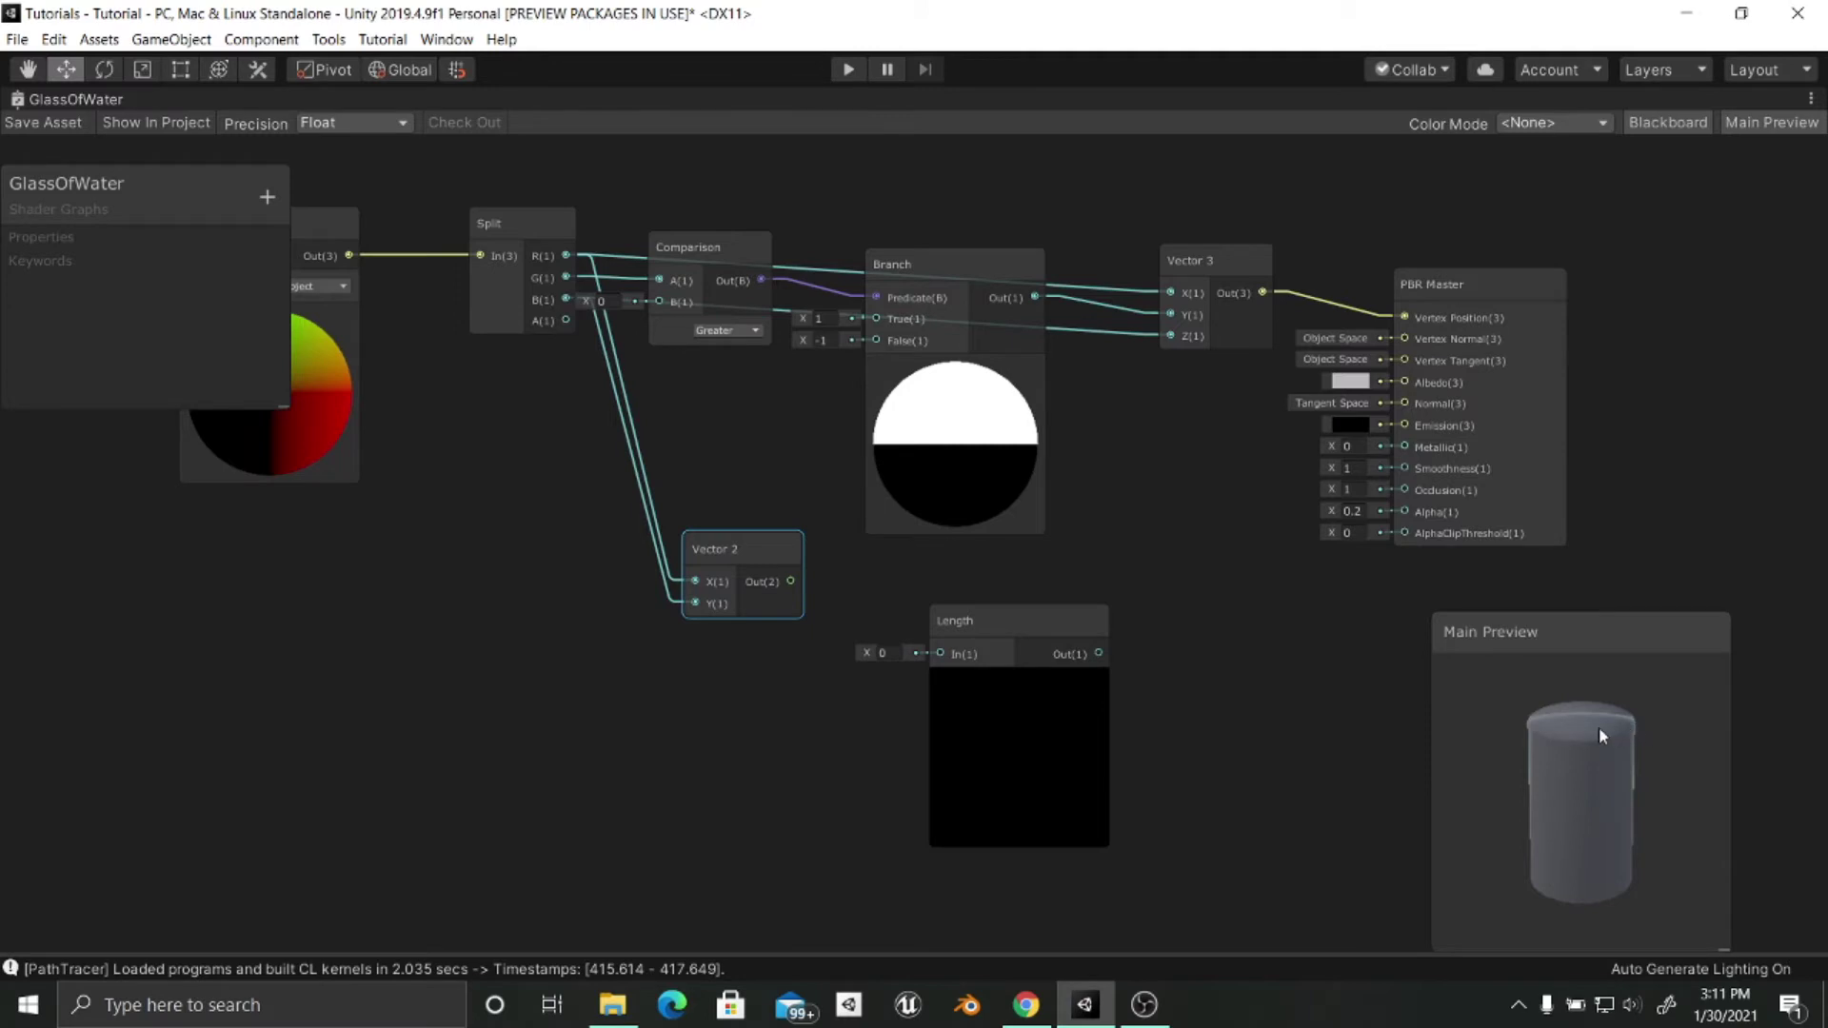
pyautogui.moveTo(952, 596); pyautogui.dragTo(912, 556)
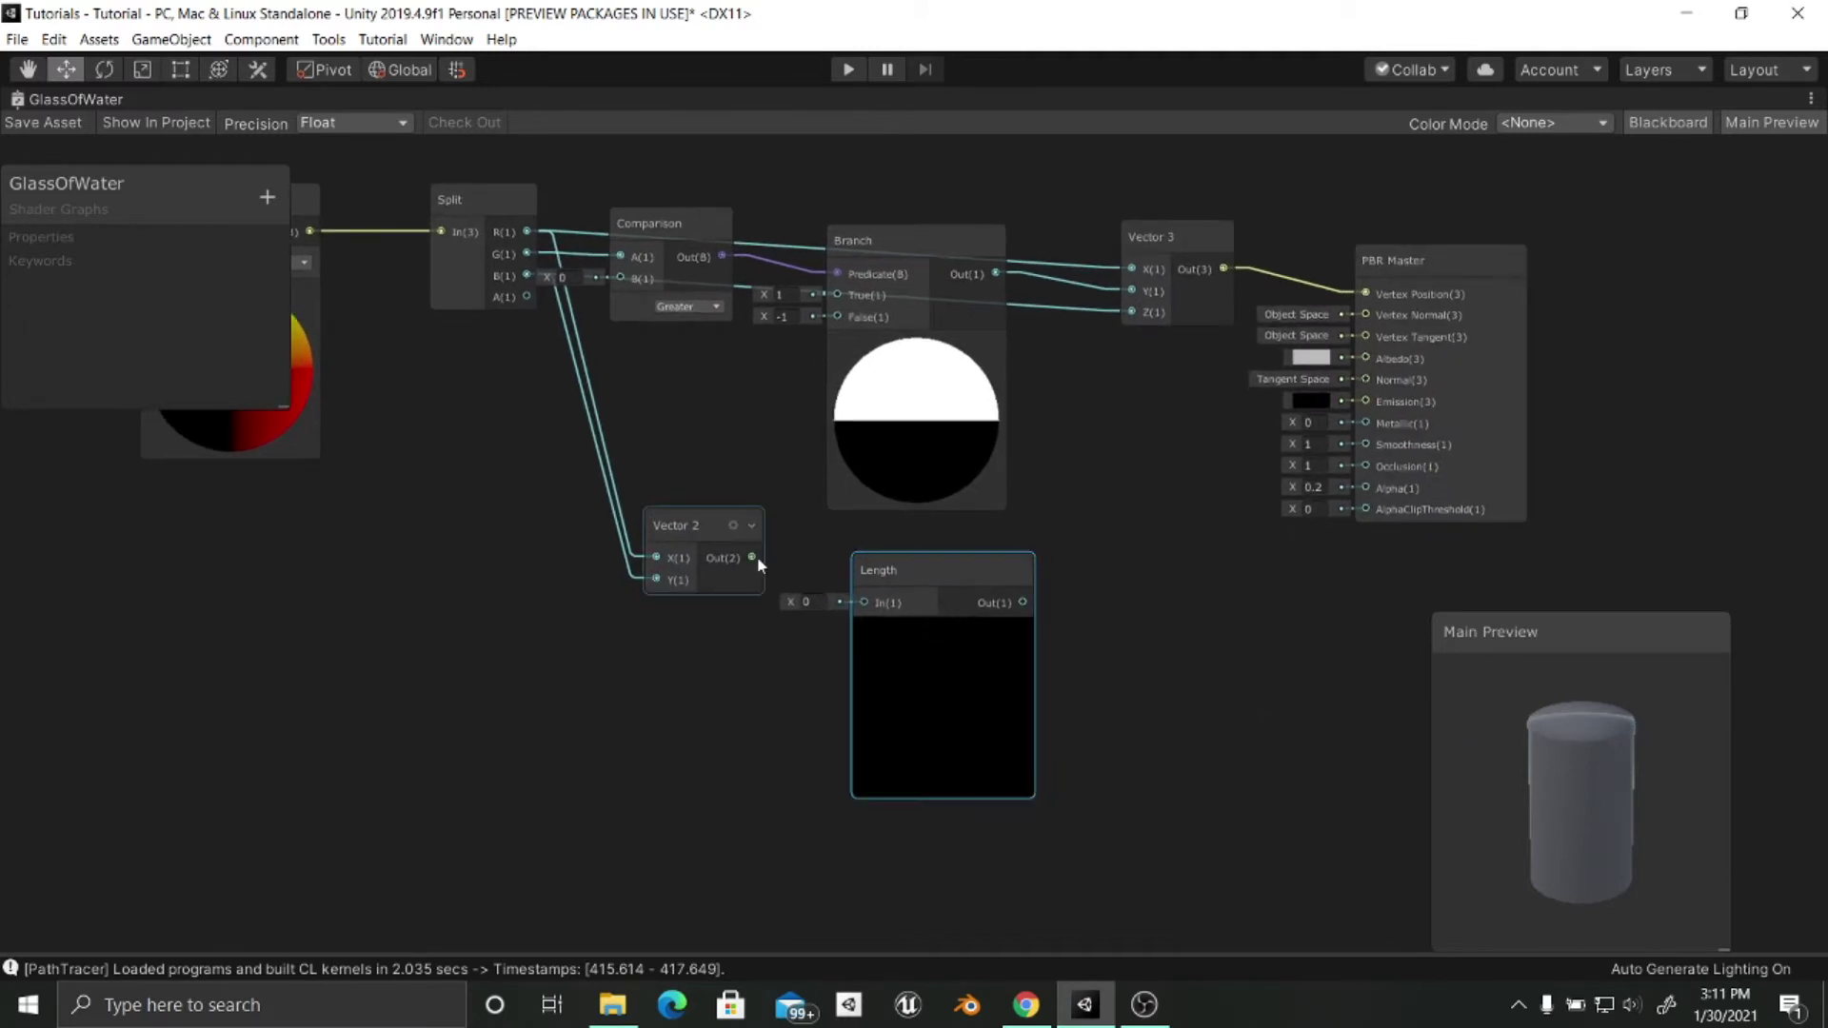
pyautogui.moveTo(757, 557); pyautogui.dragTo(893, 564)
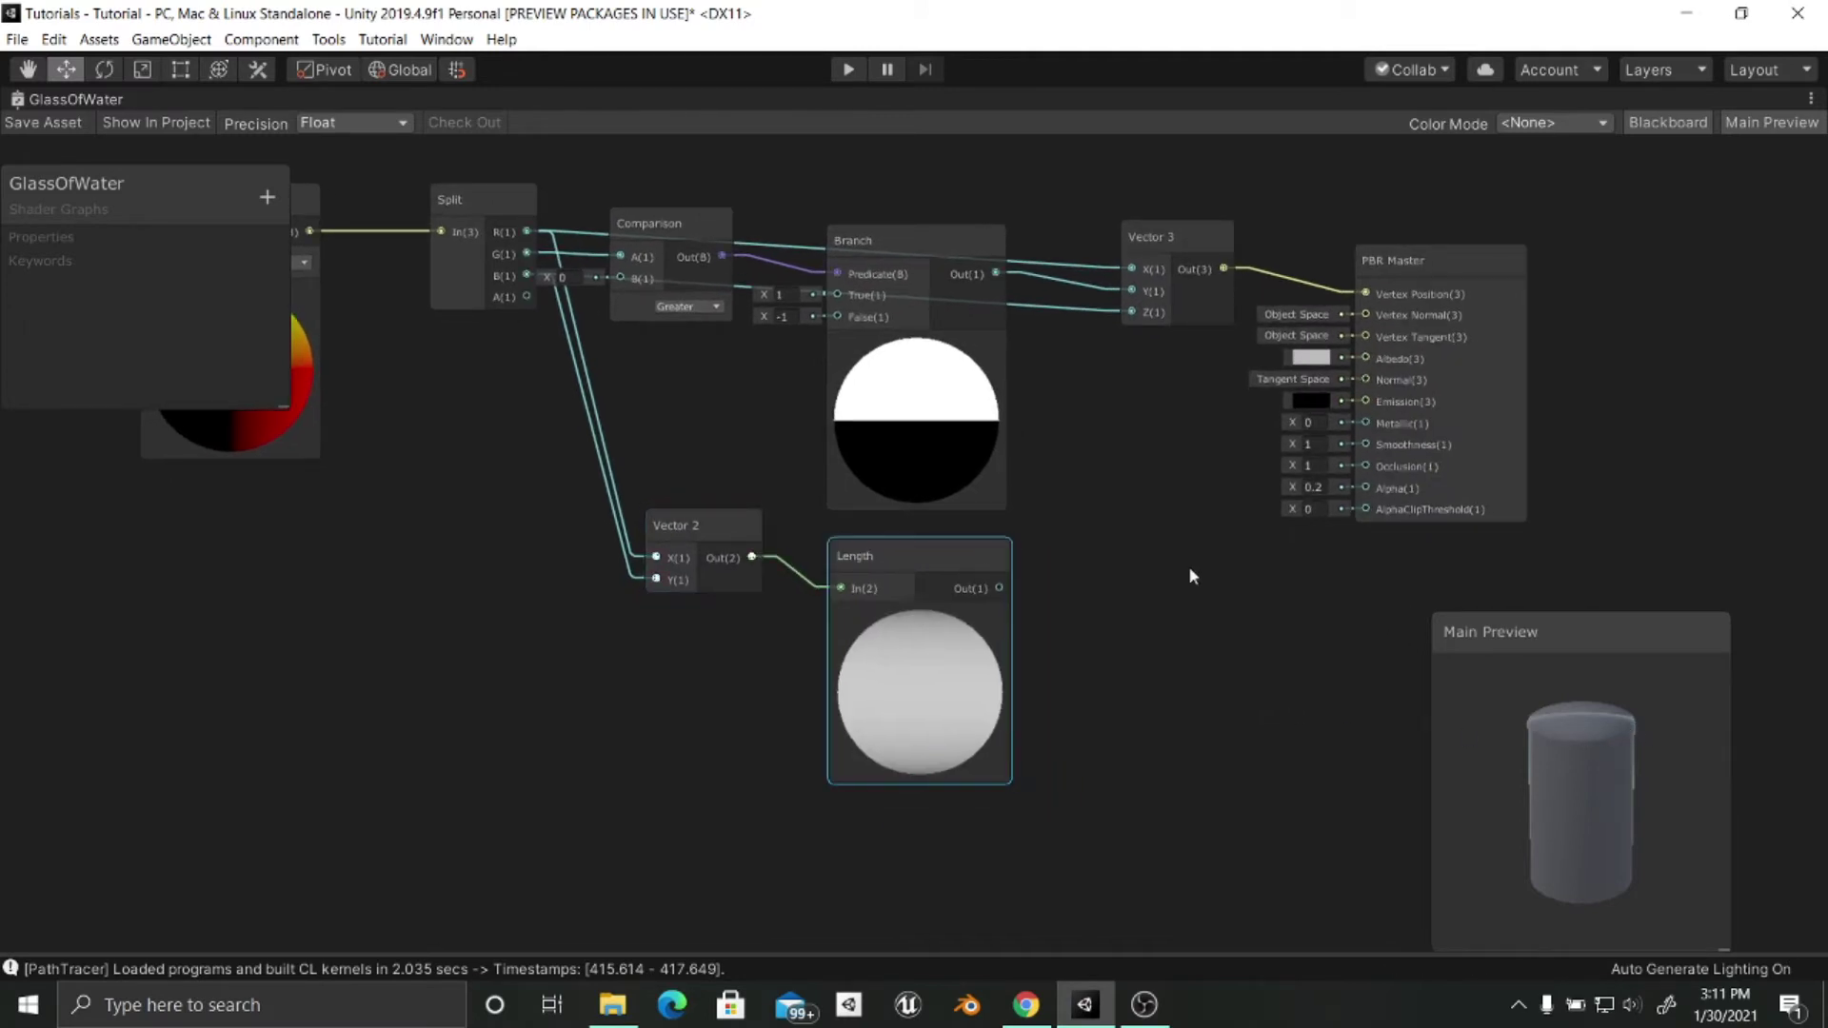
# Nudge the Vector 3 node upward so its Y input lines up with the Branch output.
pyautogui.scroll(-5, 1192, 576)
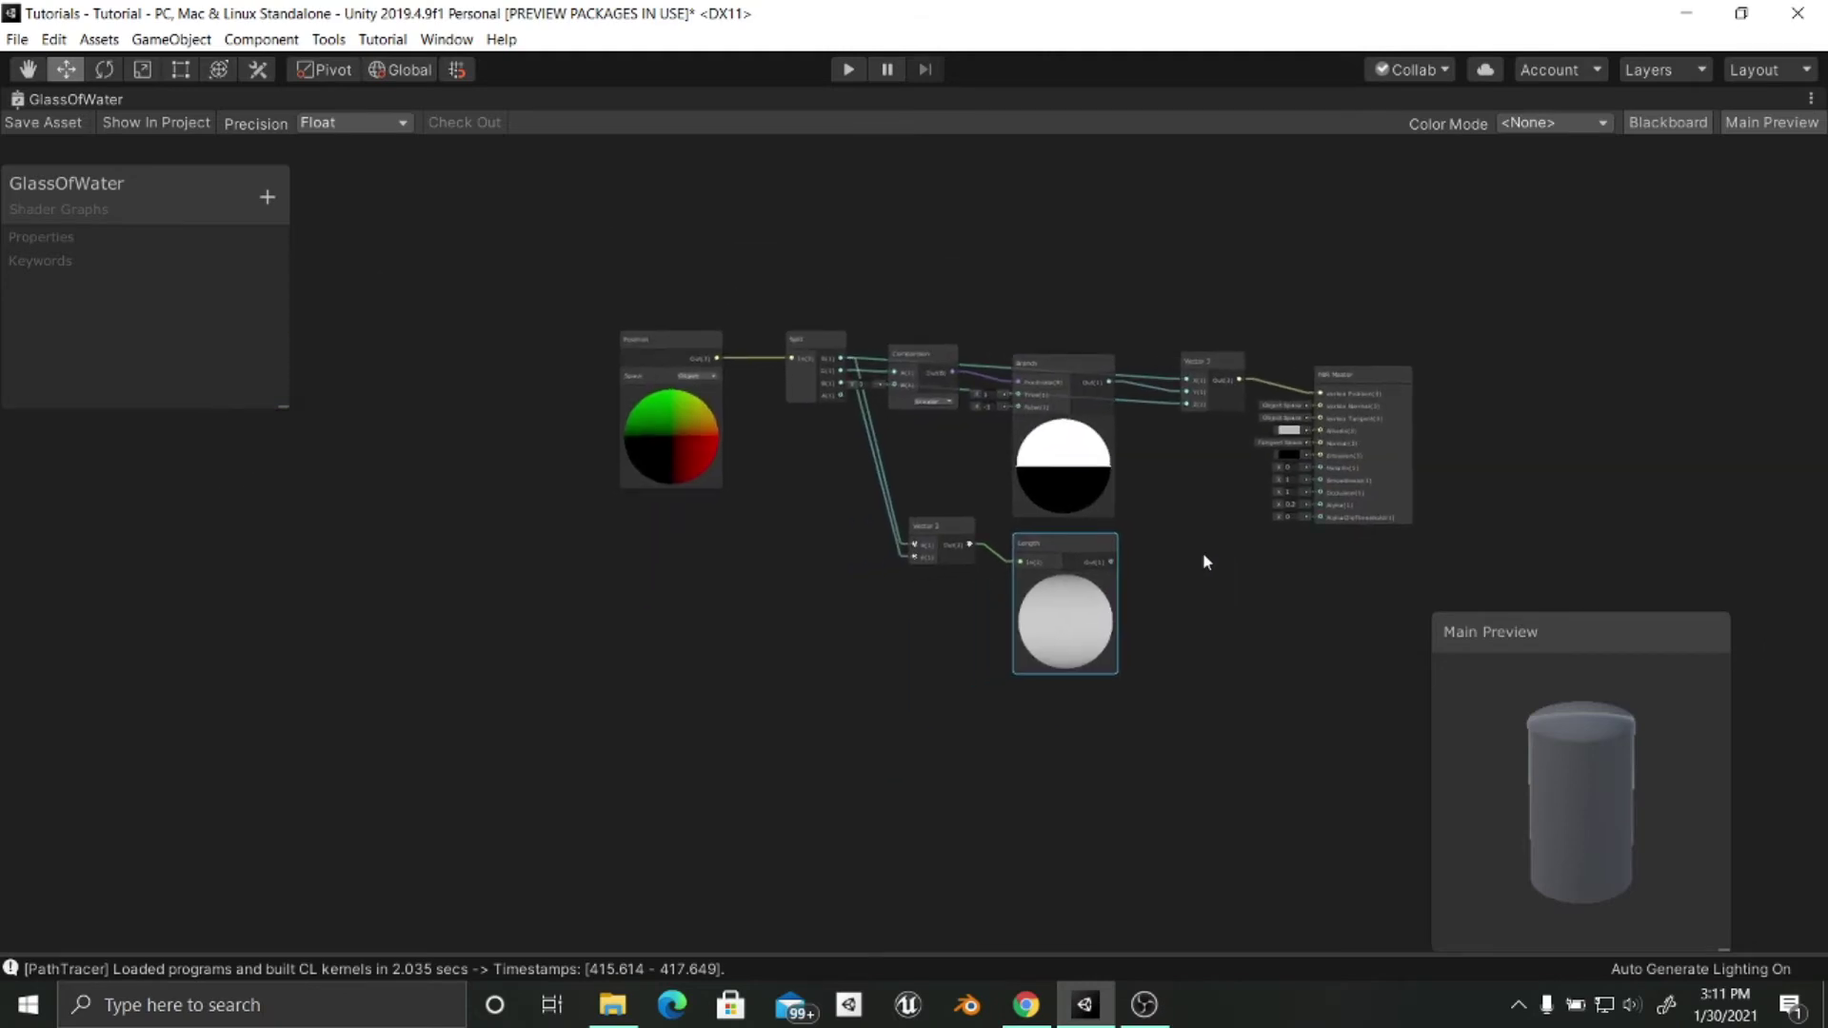
pyautogui.moveTo(1203, 562); pyautogui.dragTo(1151, 576, button='middle')
pyautogui.click(1163, 369)
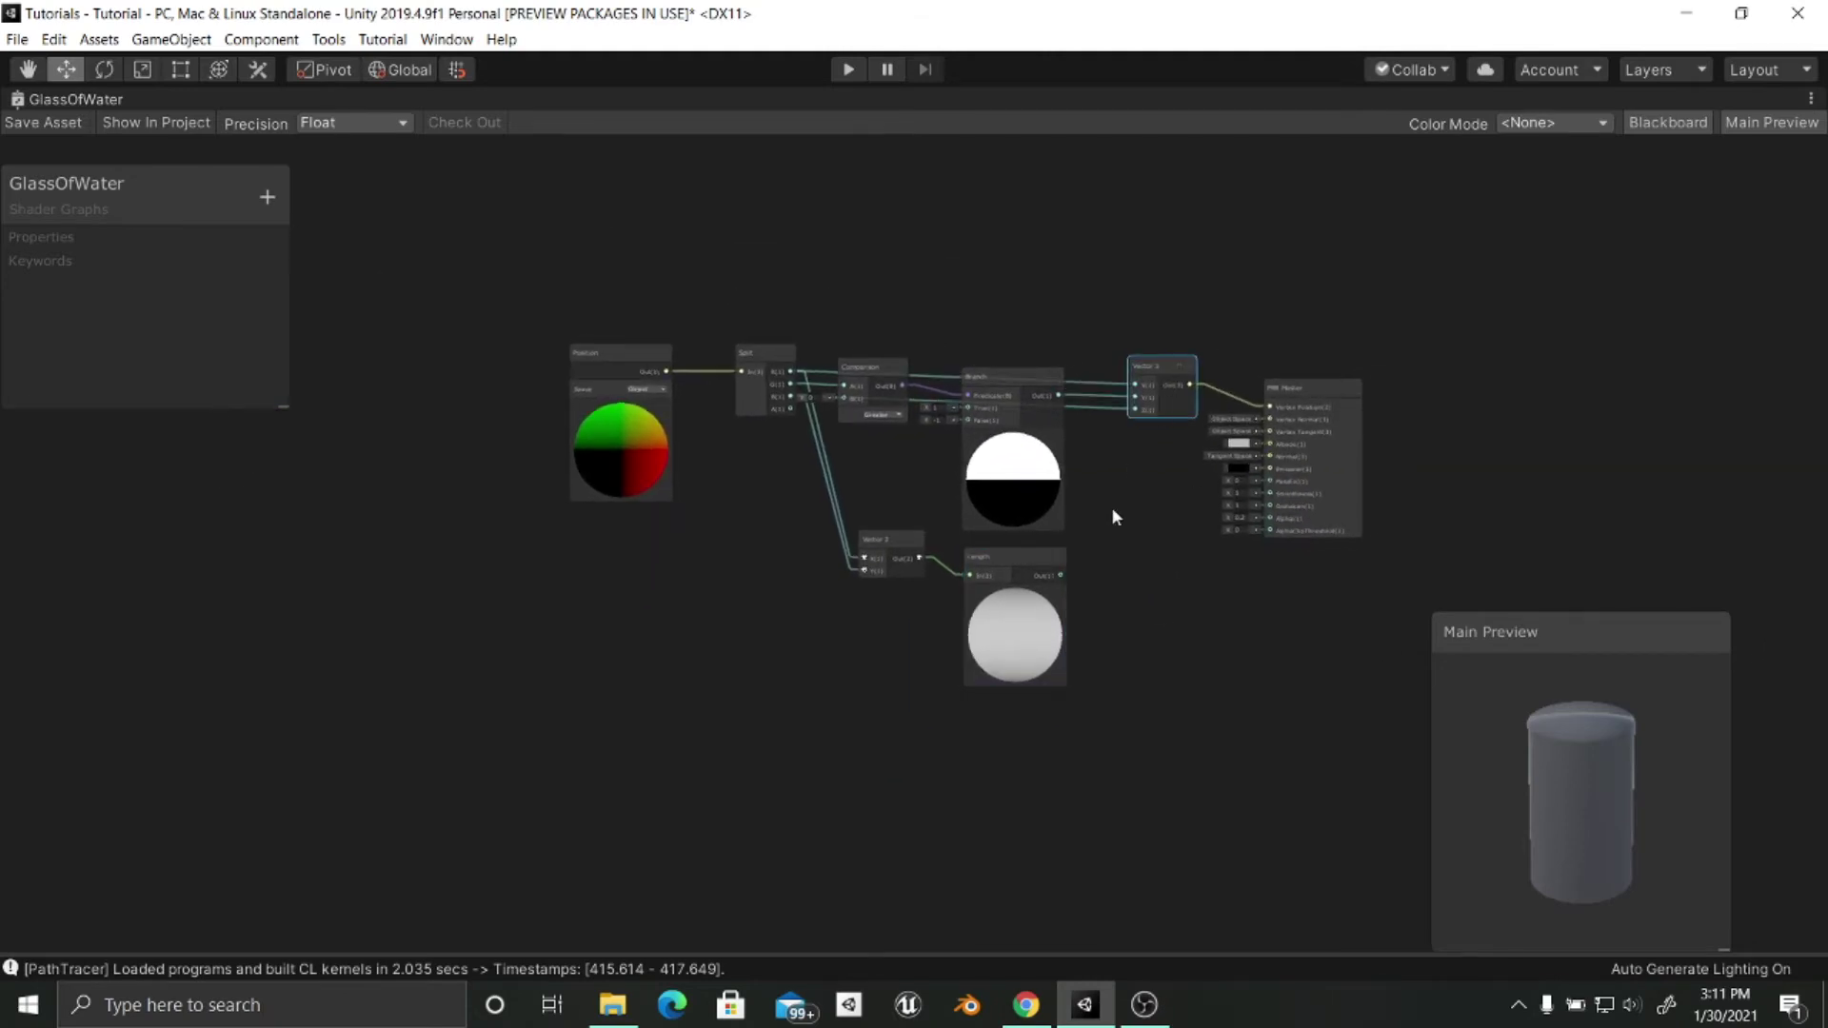
pyautogui.moveTo(1116, 517); pyautogui.dragTo(979, 507, button='middle')
pyautogui.scroll(3, 979, 507)
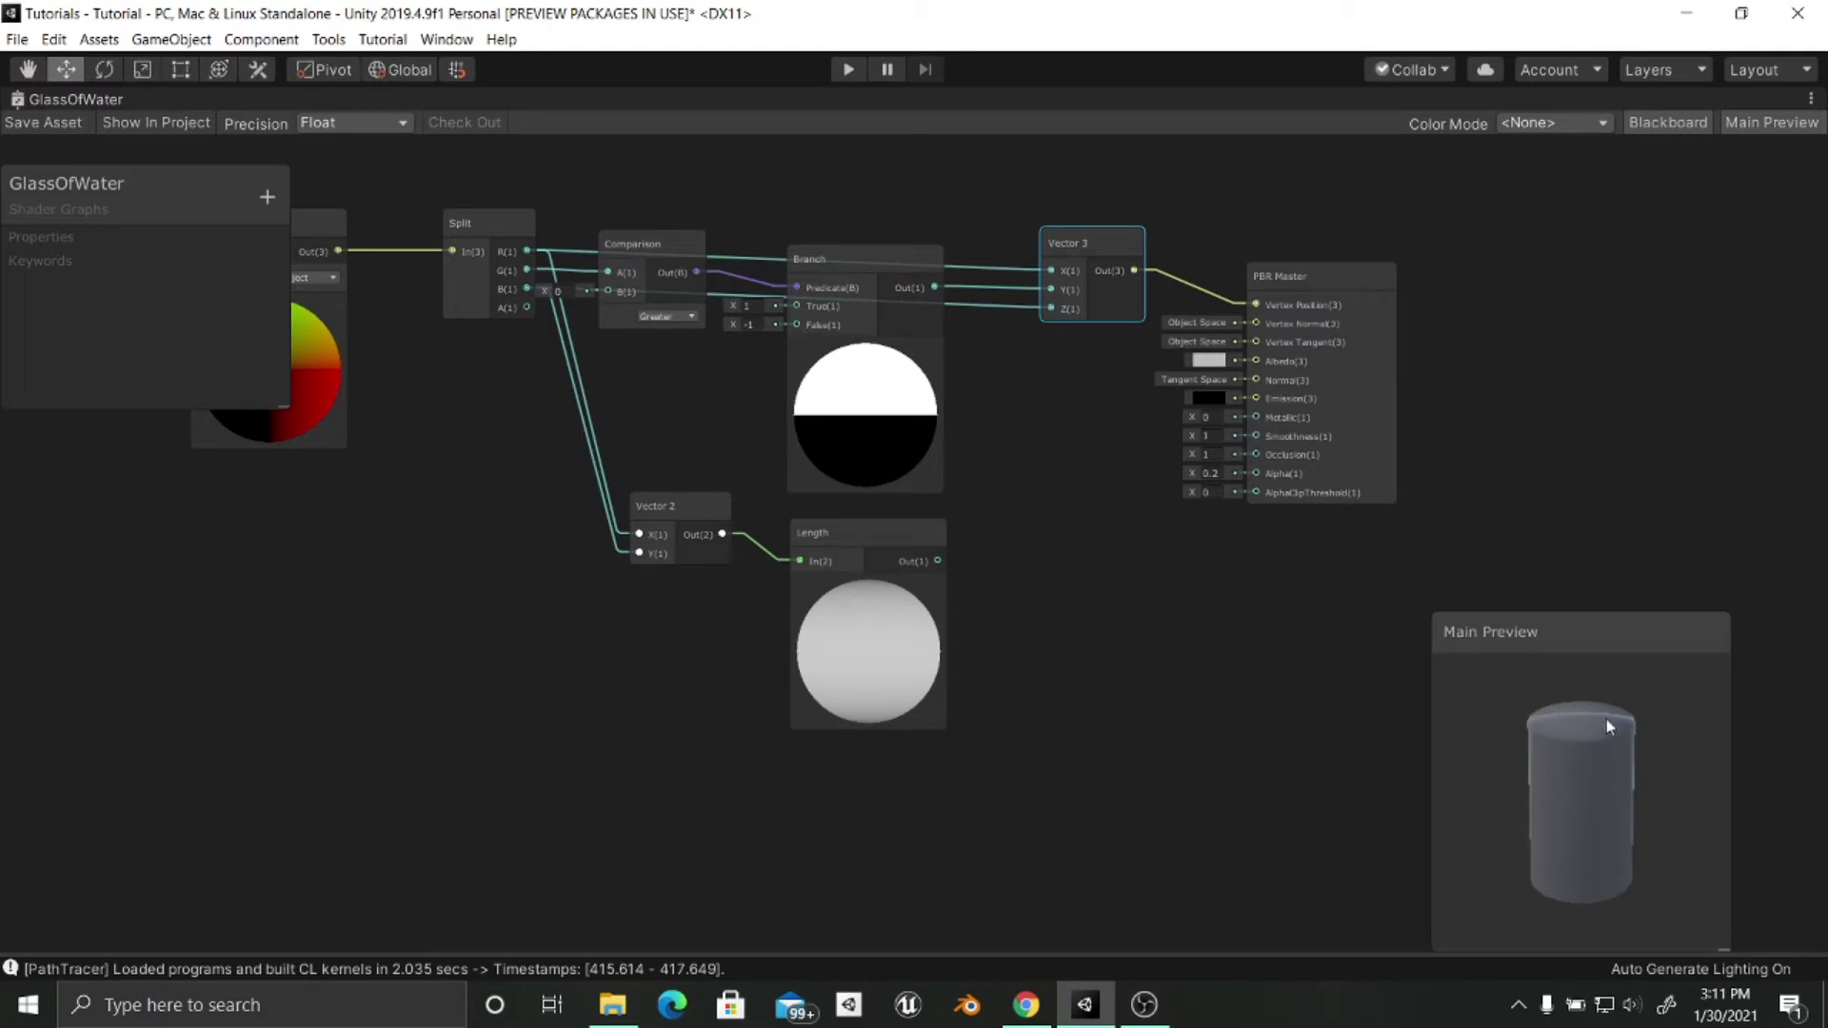
# Add a Comparison node fed by the Length output into its A input and place it beside the Length node.
pyautogui.moveTo(1017, 709); pyautogui.dragTo(995, 704, button='middle')
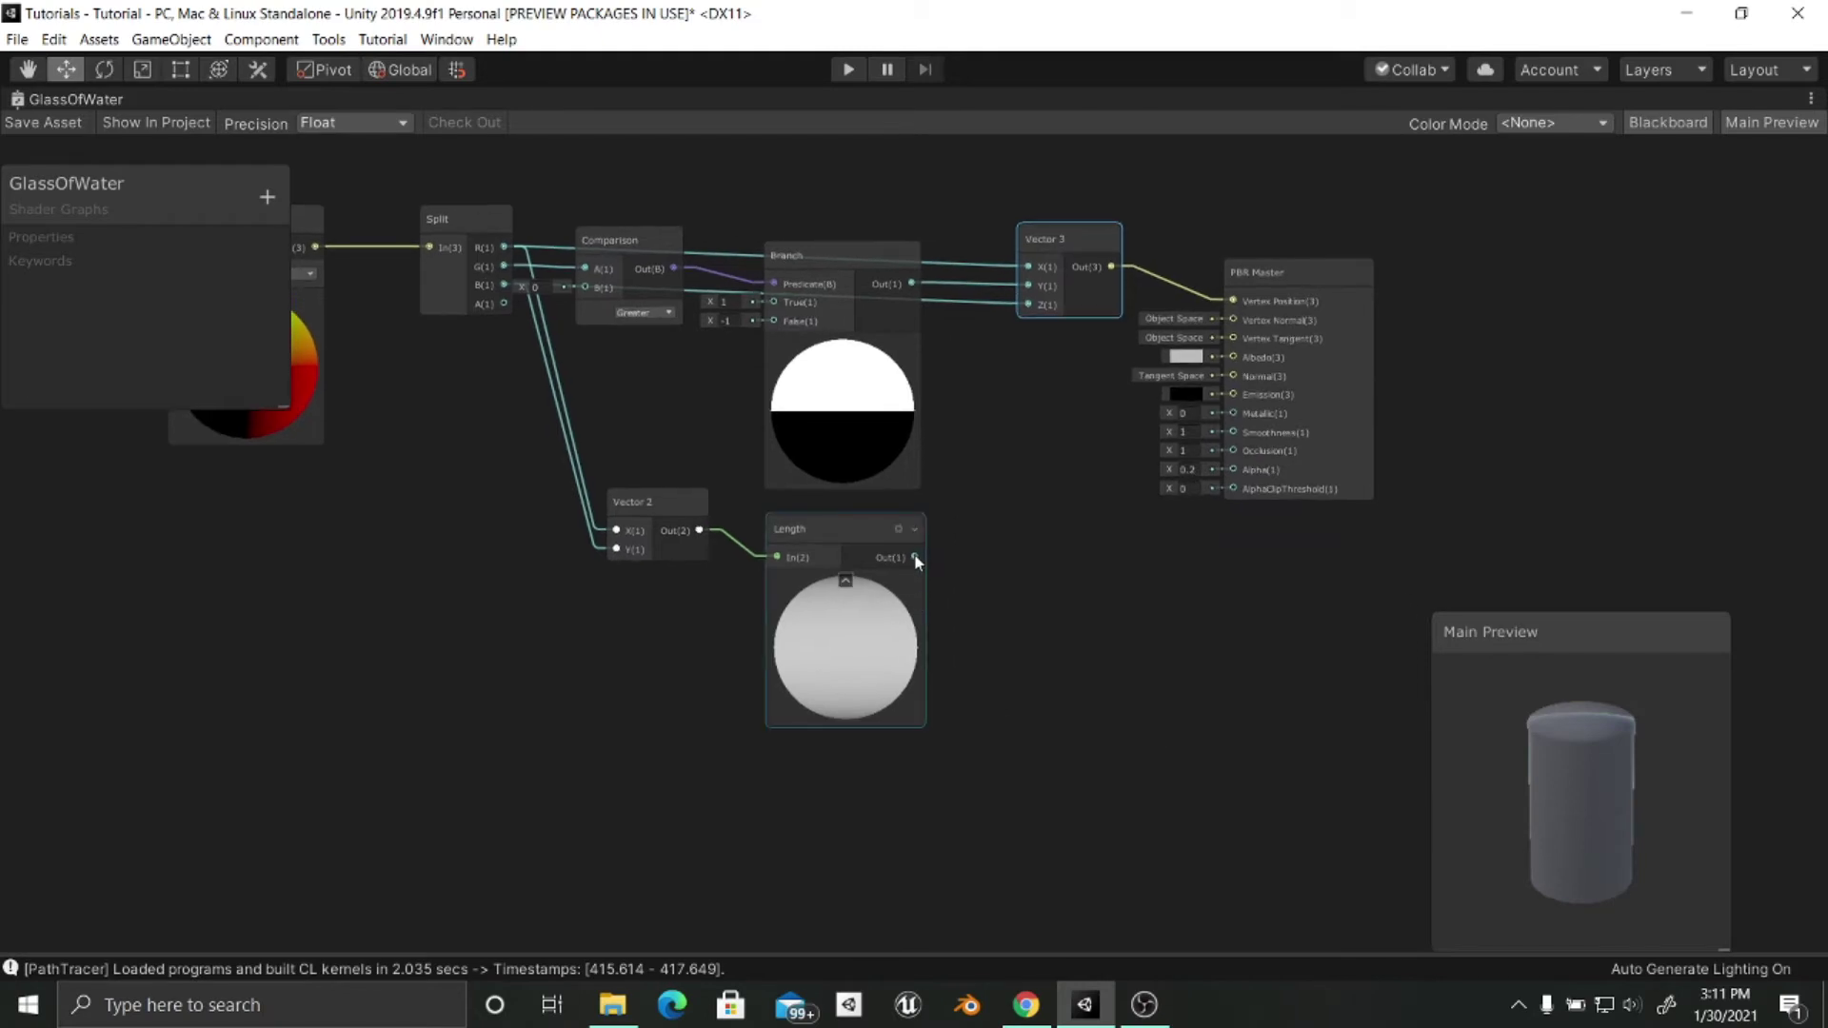
pyautogui.press('space')
pyautogui.write('com')
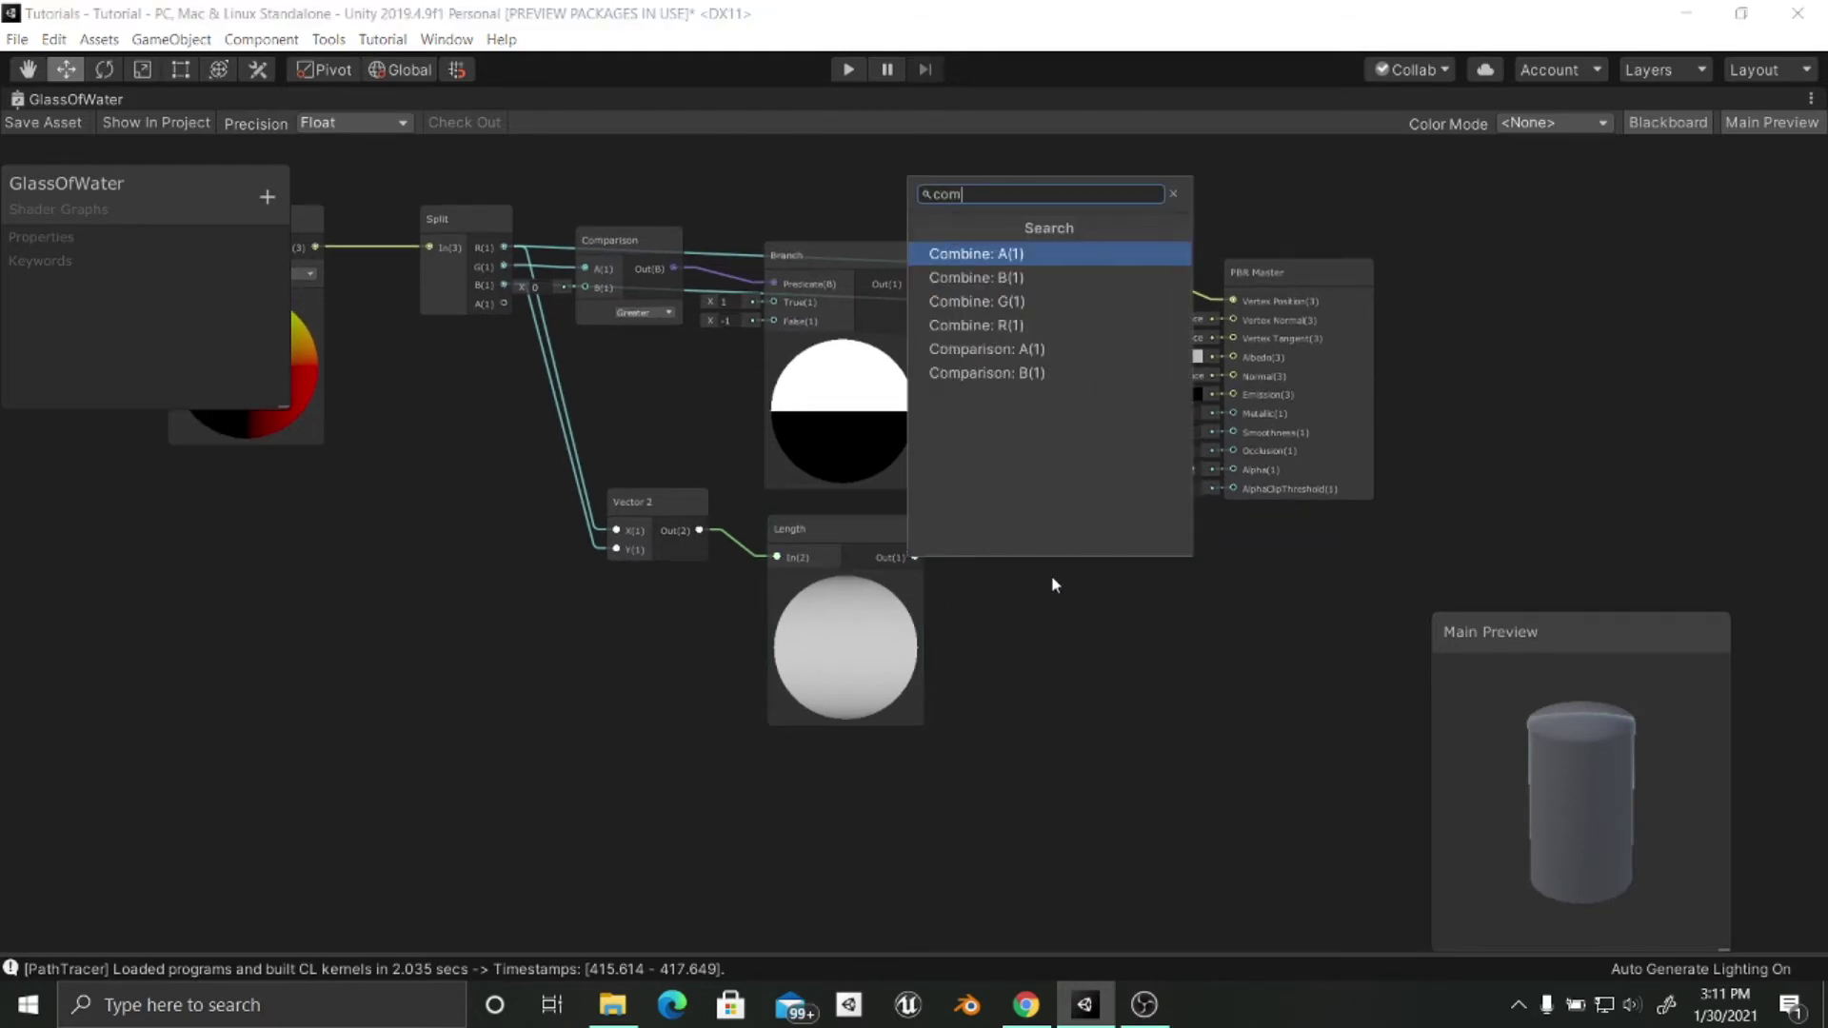
pyautogui.press('Down')
pyautogui.press('Down')
pyautogui.press('Down')
pyautogui.press('Down')
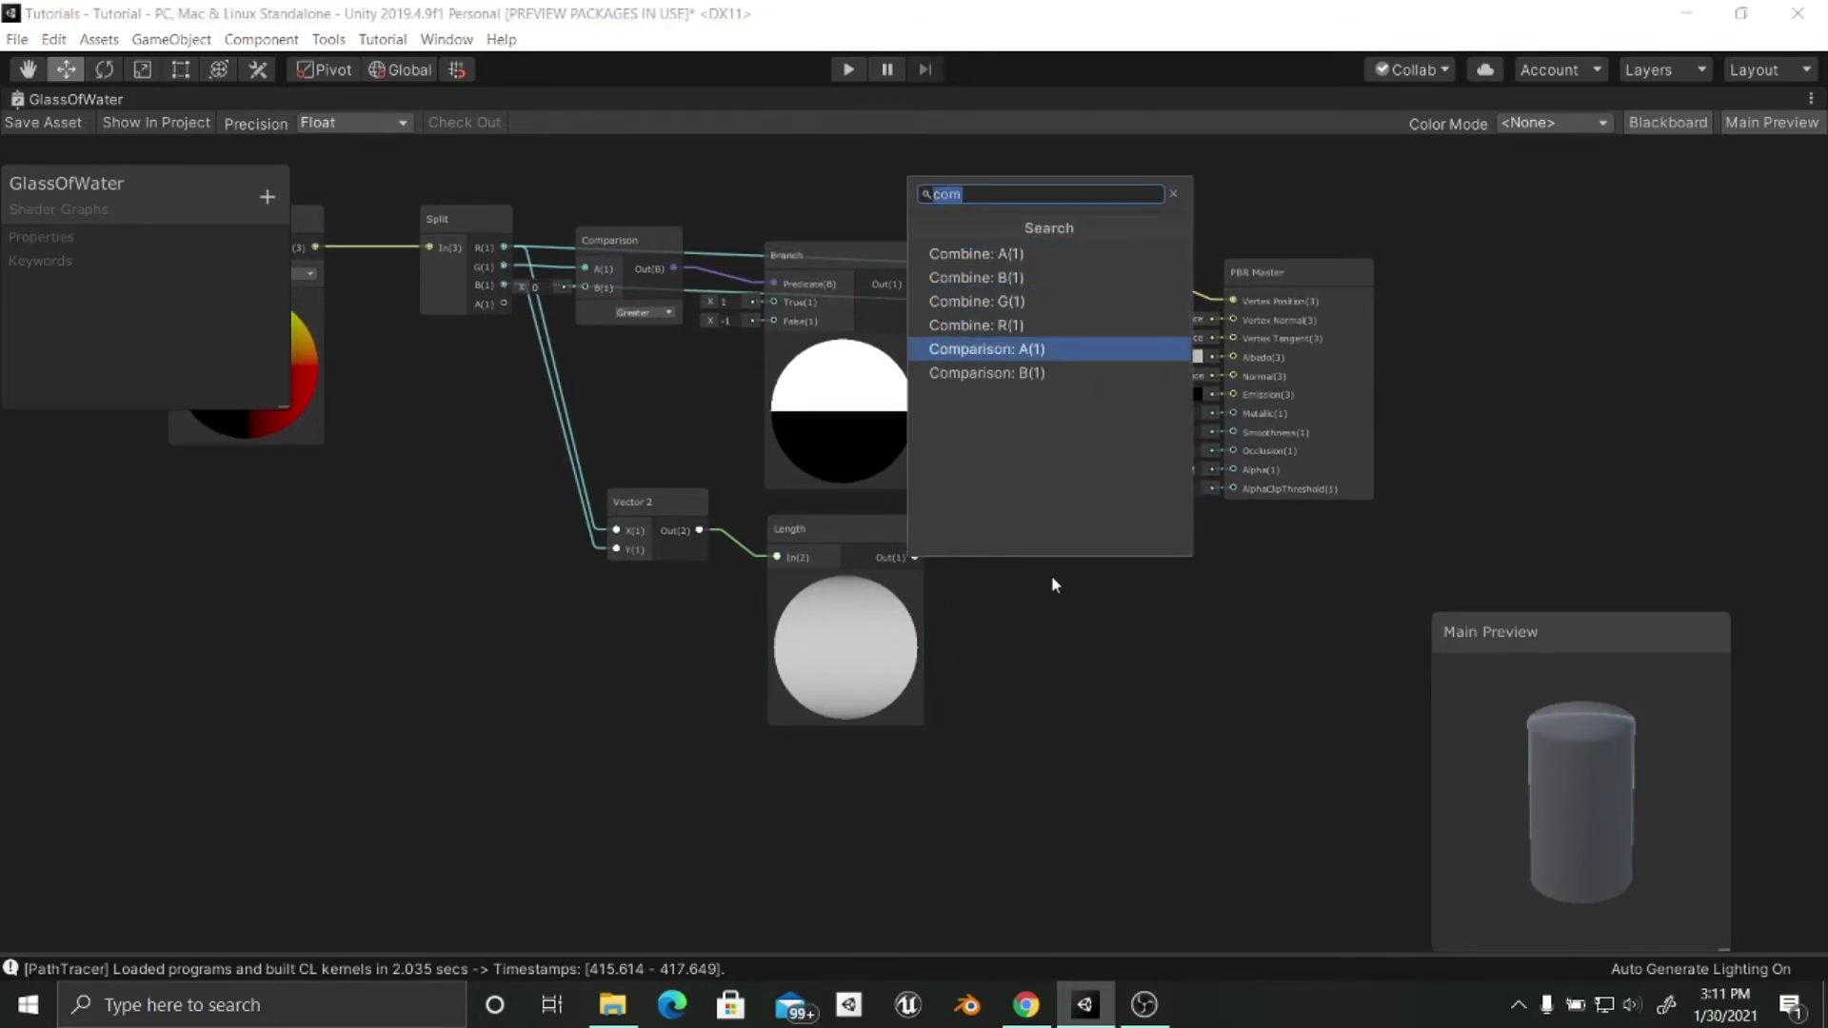
pyautogui.press('Return')
pyautogui.moveTo(1048, 571); pyautogui.dragTo(1021, 535)
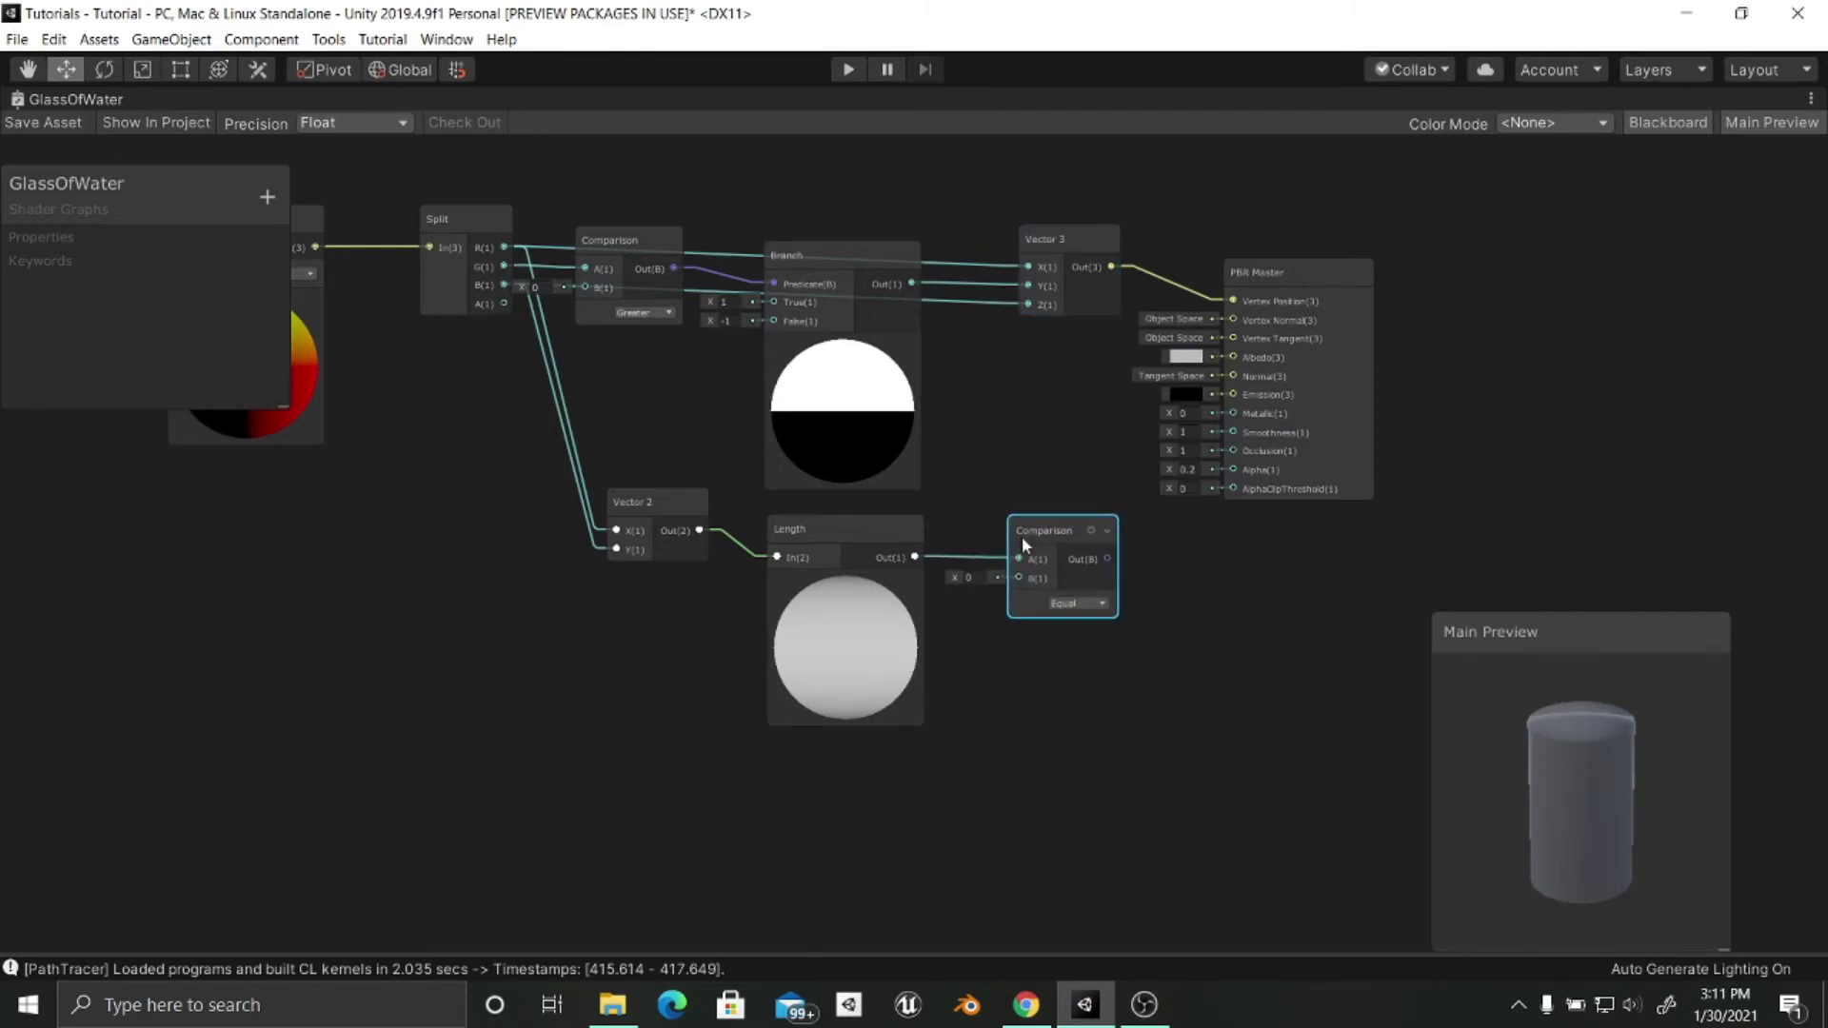
# Set the new Comparison node to Greater with a B value of 0.2.
pyautogui.scroll(2, 1028, 671)
pyautogui.click(971, 595)
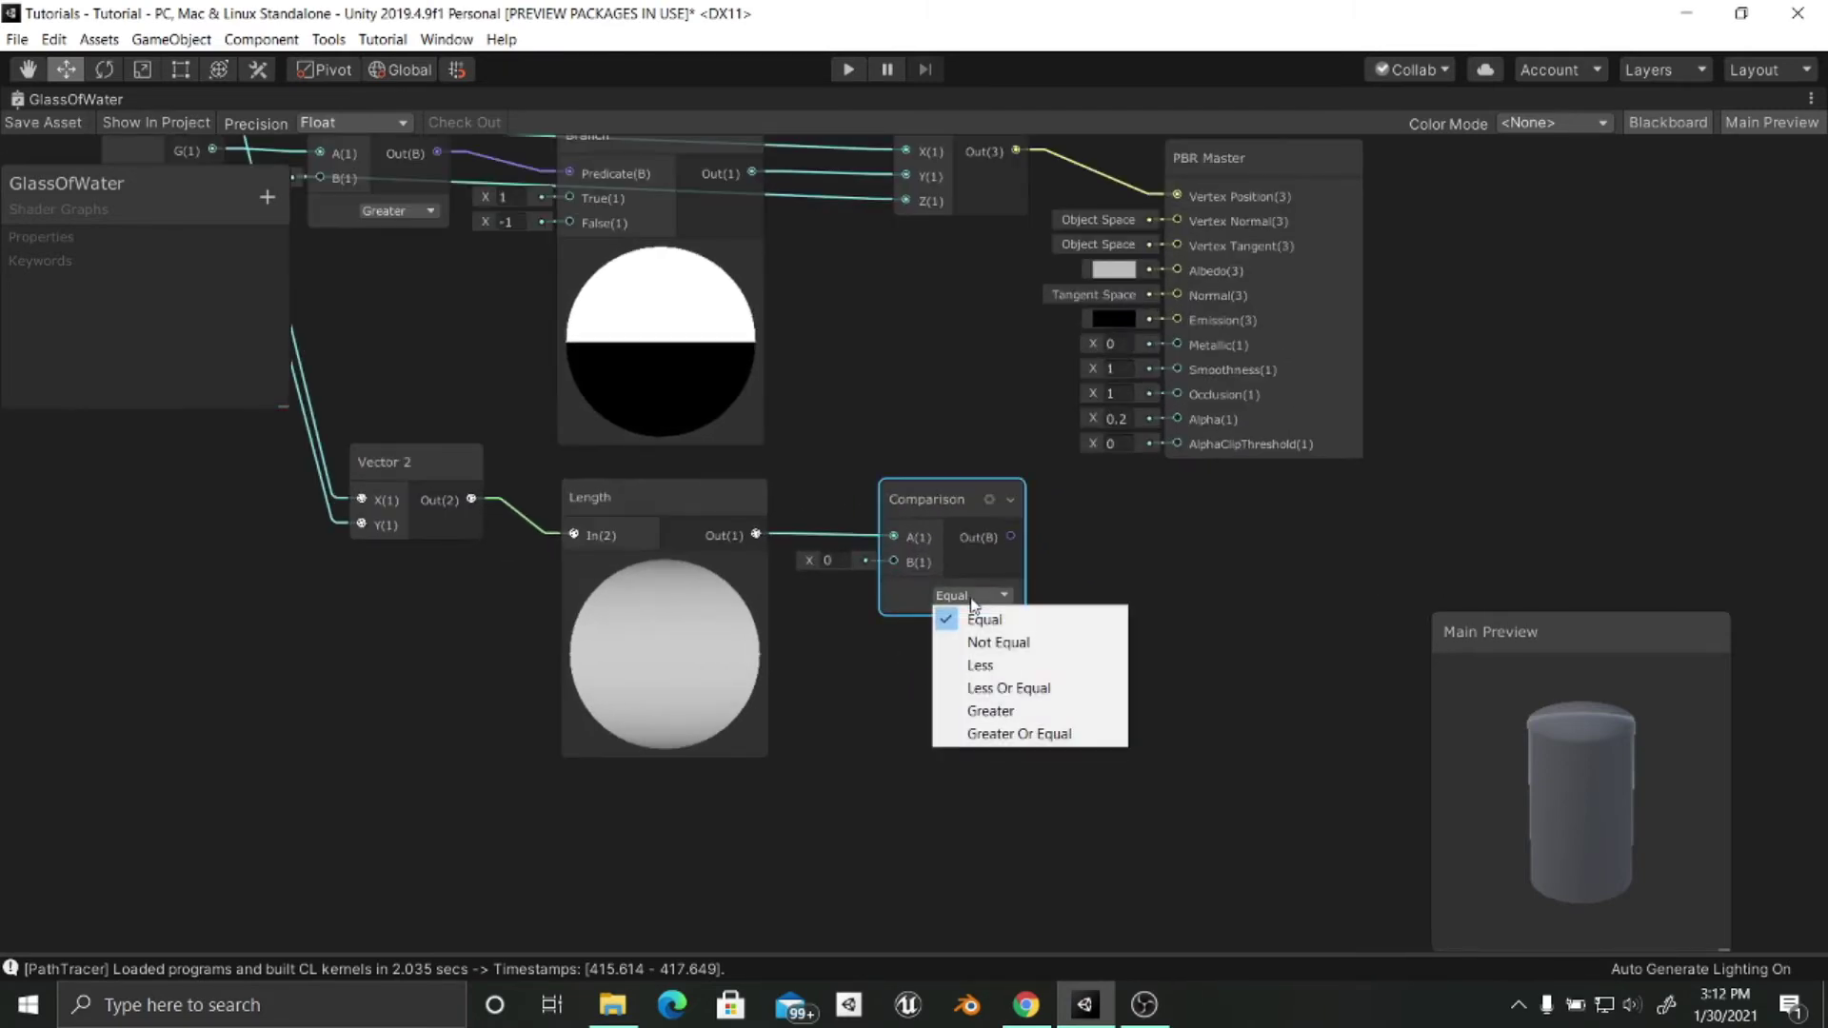
pyautogui.click(990, 714)
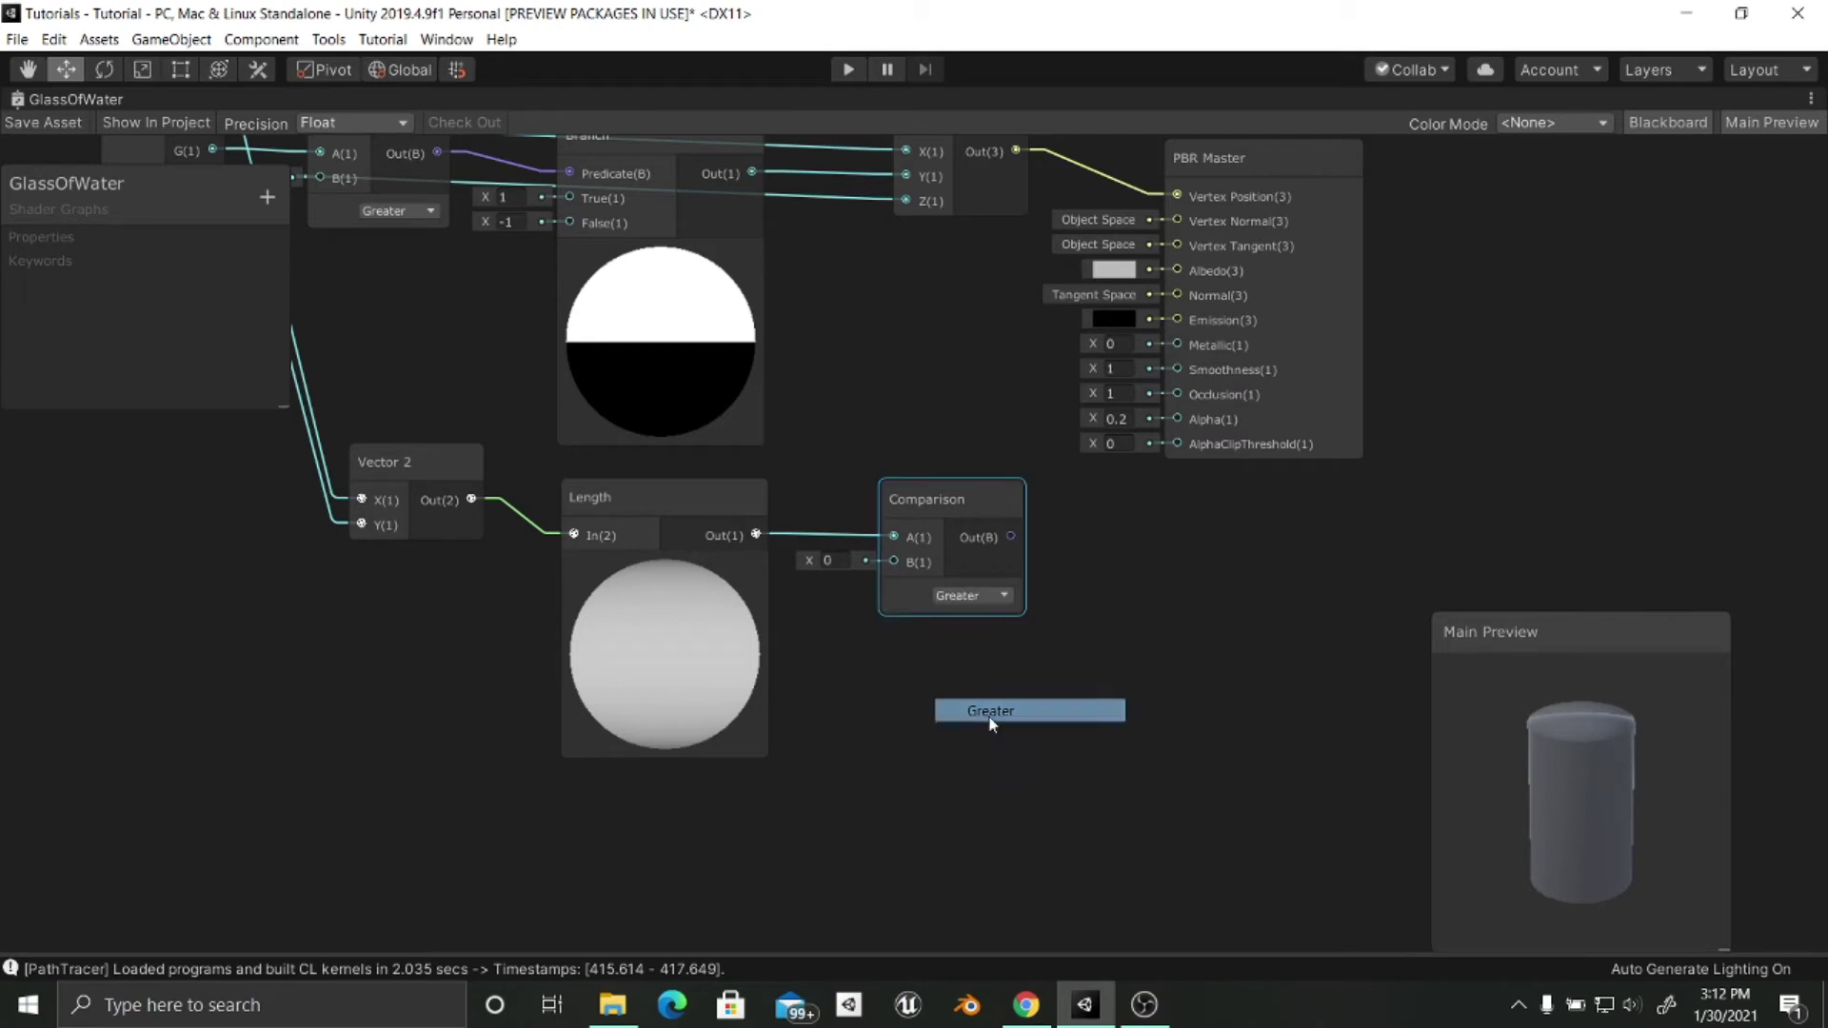
pyautogui.click(827, 560)
pyautogui.write('0.2')
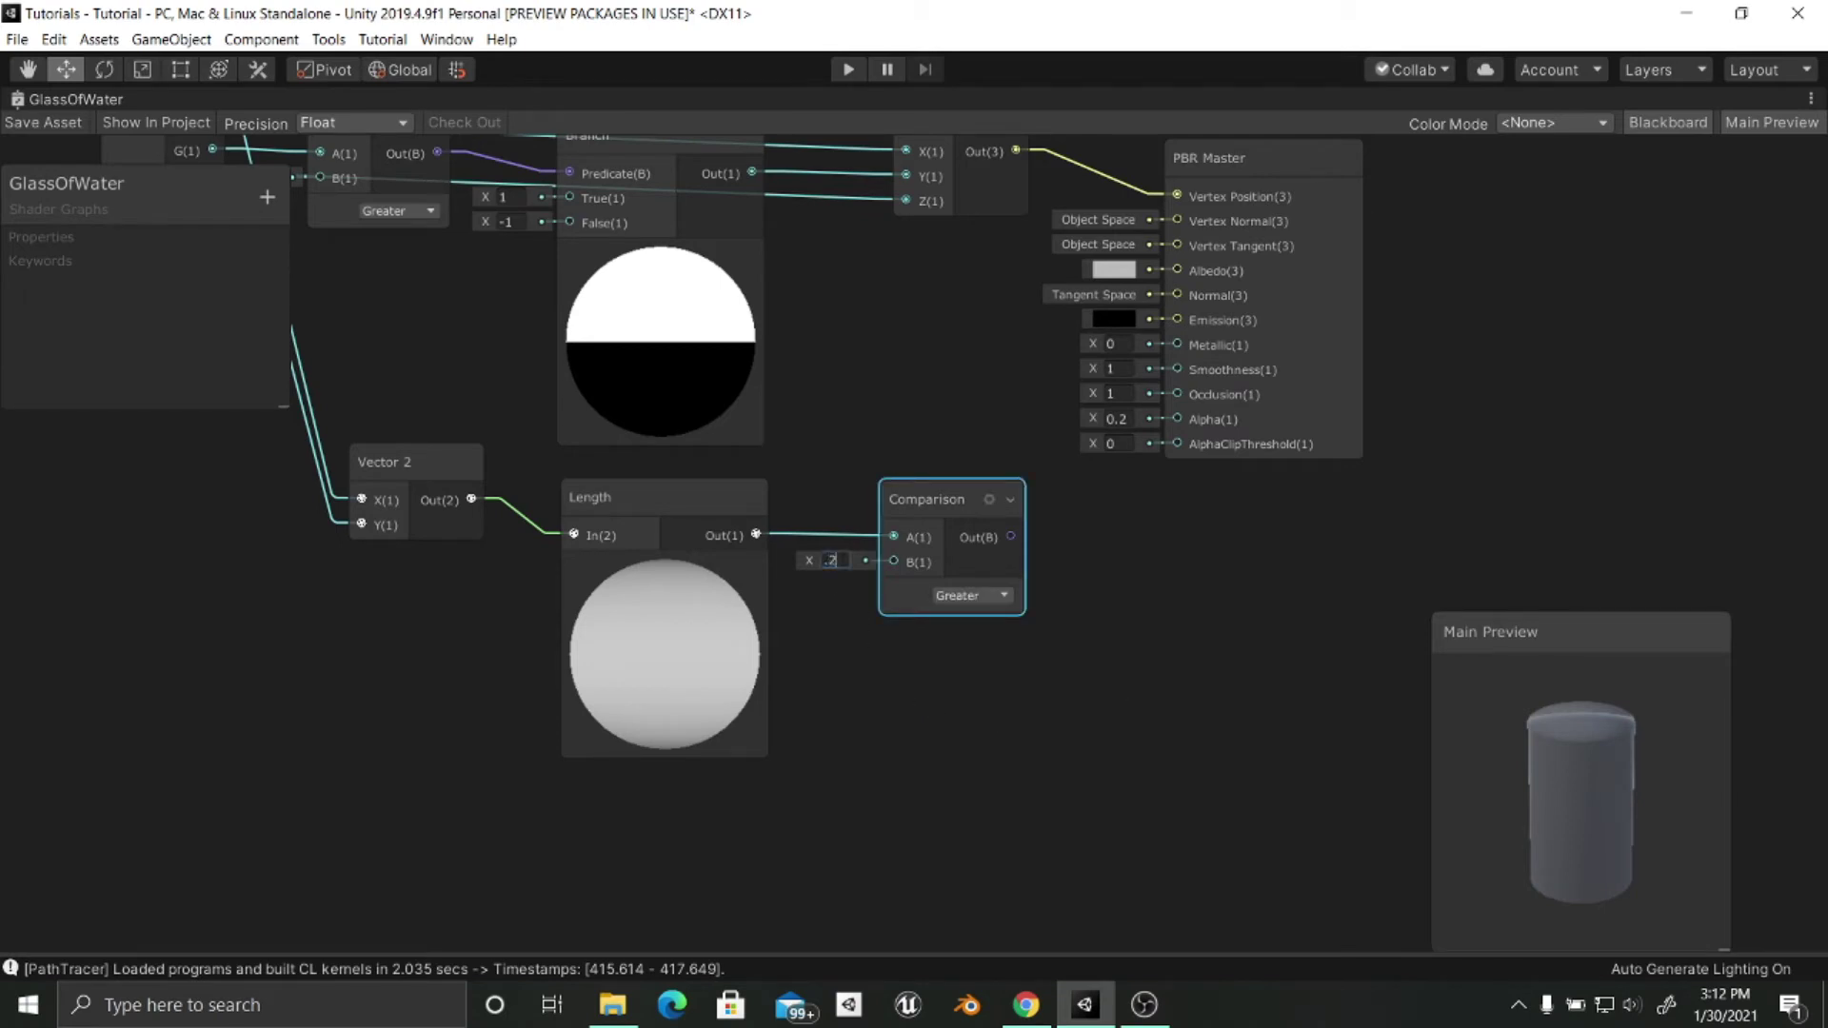
pyautogui.press('Return')
pyautogui.moveTo(803, 583); pyautogui.dragTo(738, 579, button='middle')
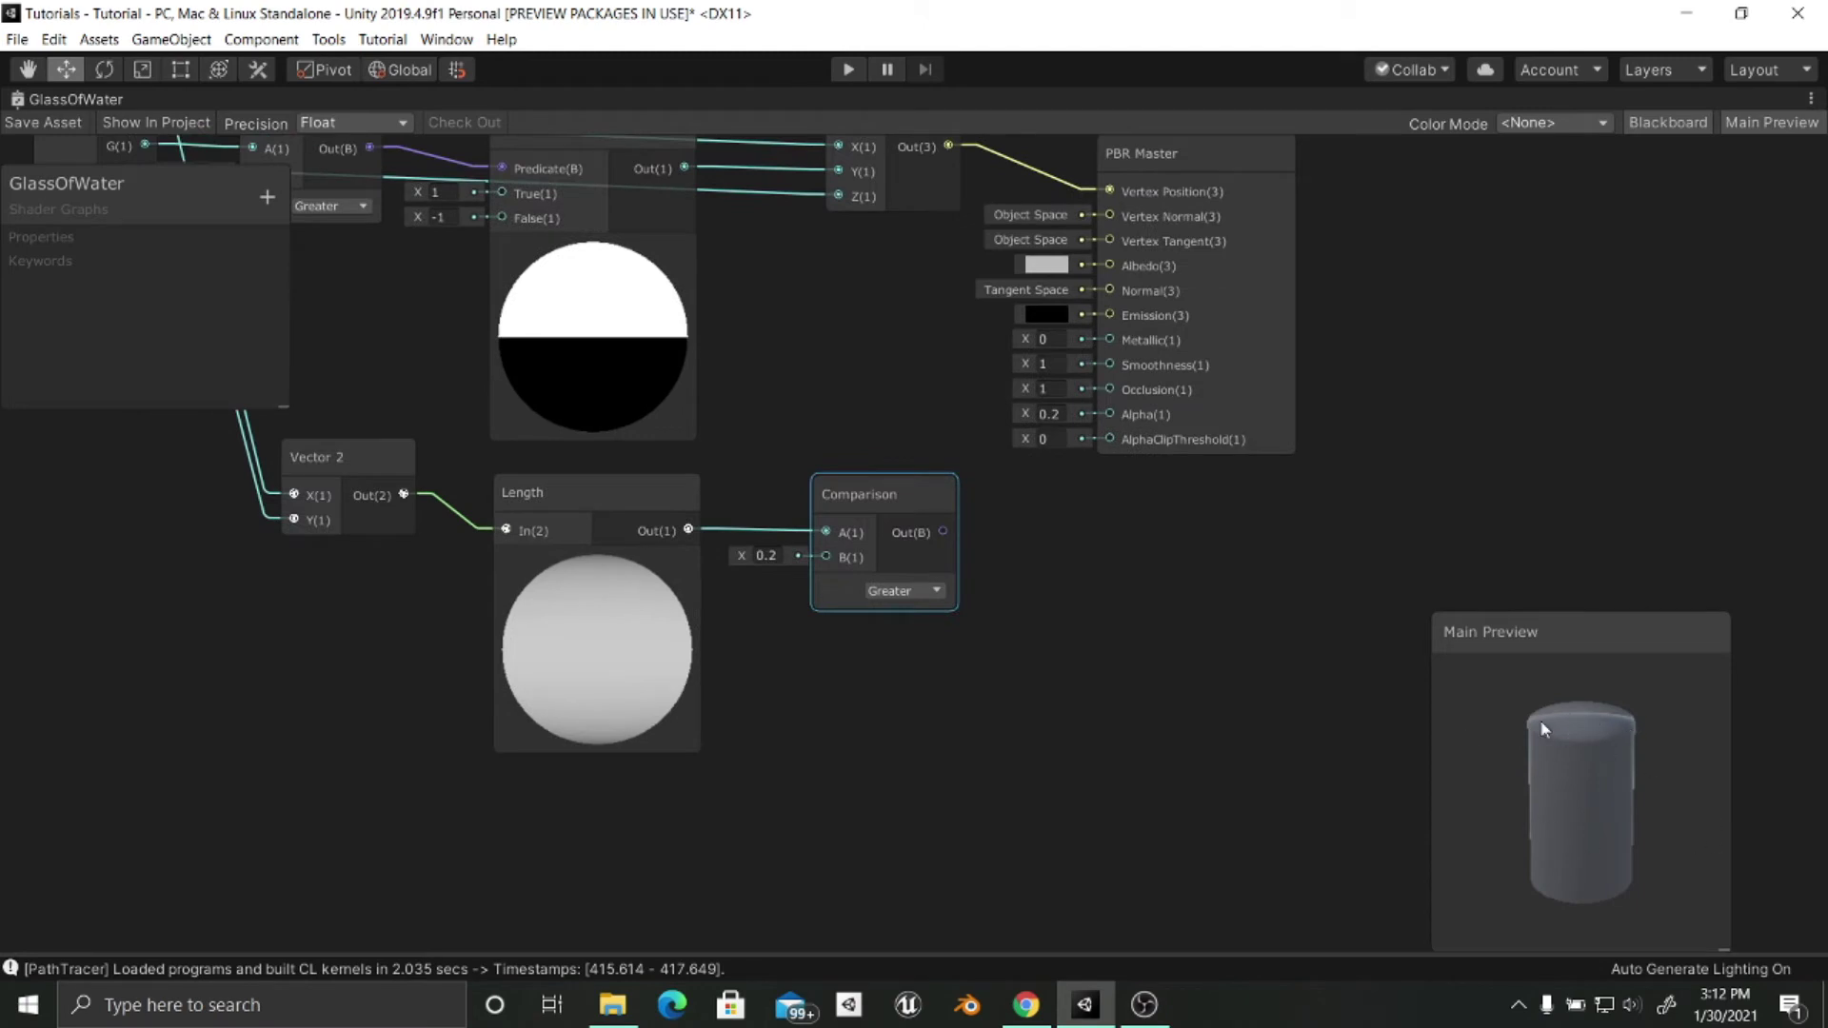
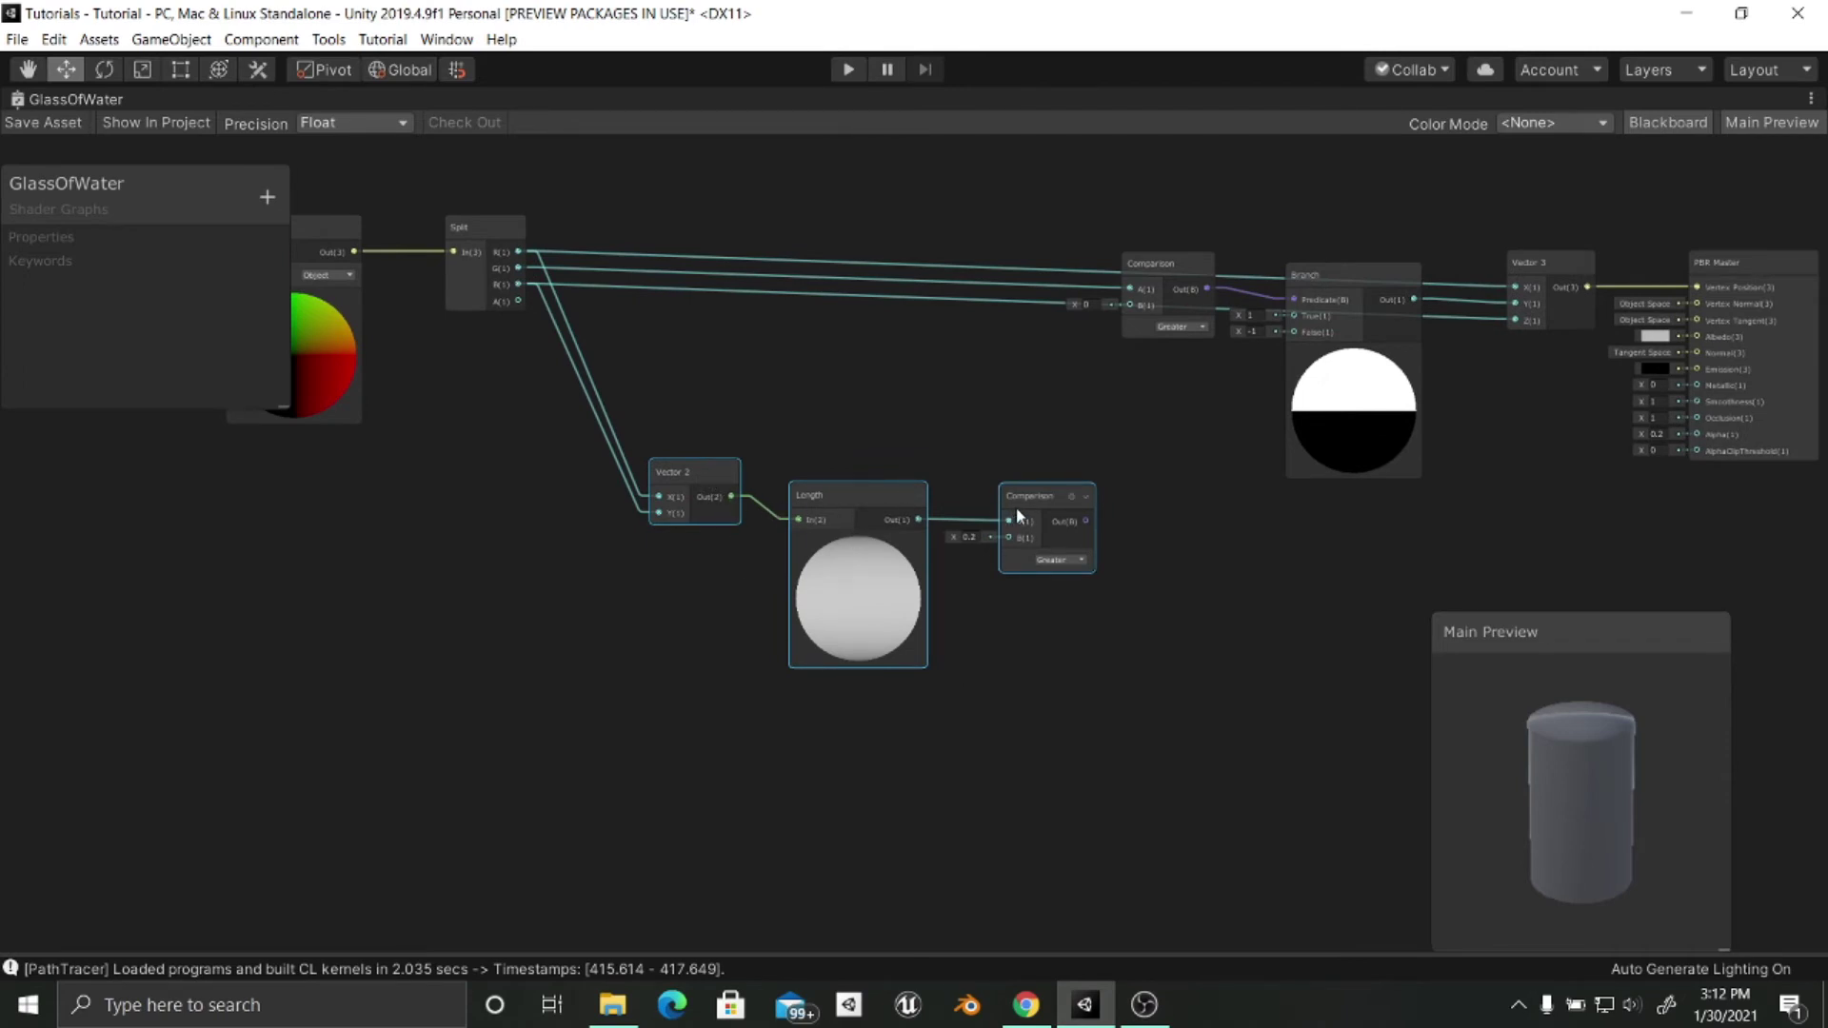
# Select the Vector 2, Length and lower Comparison nodes and nudge them together into a tidier position.
pyautogui.click(1002, 637)
pyautogui.click(676, 486)
pyautogui.keyDown('ctrl'); pyautogui.click(851, 496); pyautogui.keyUp('ctrl')
pyautogui.moveTo(1025, 495)
pyautogui.keyDown('ctrl'); pyautogui.mouseDown()
pyautogui.moveTo(1039, 444)
pyautogui.moveTo(1022, 504)
pyautogui.mouseUp(); pyautogui.keyUp('ctrl')
pyautogui.scroll(3, 1023, 511)
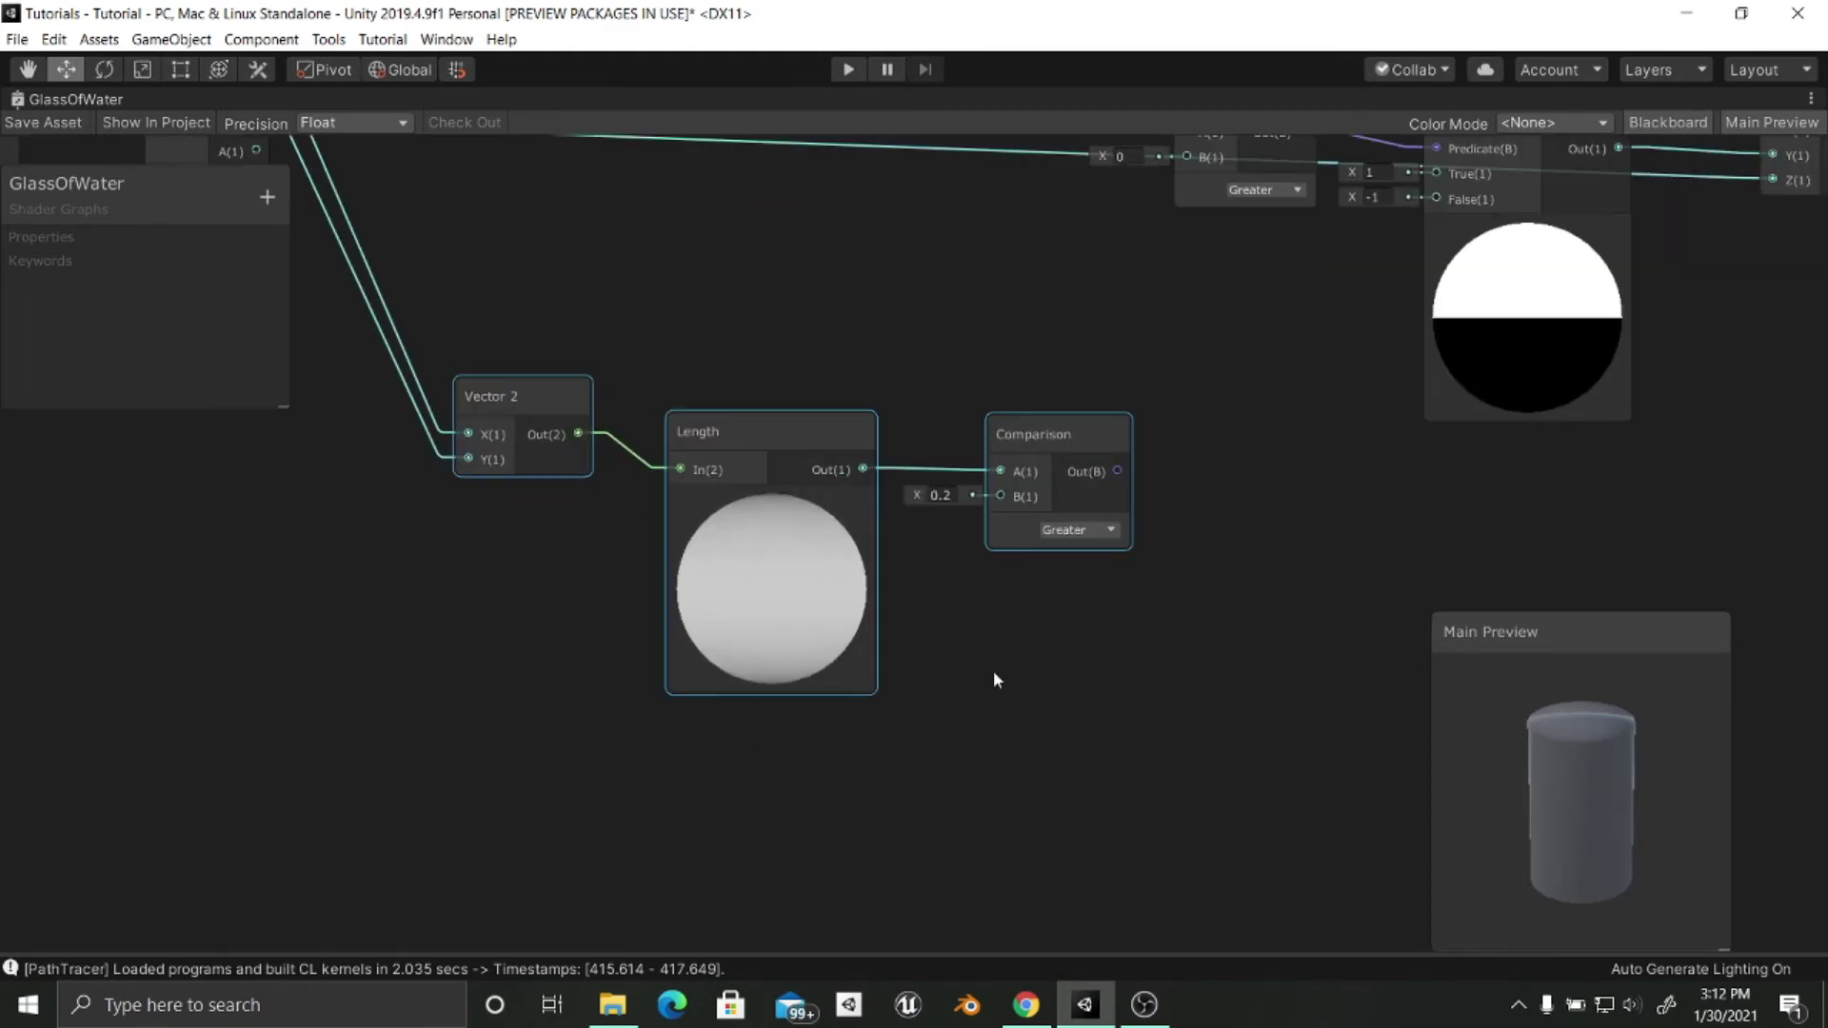
pyautogui.moveTo(1118, 460); pyautogui.dragTo(1078, 508, button='middle')
pyautogui.moveTo(935, 530); pyautogui.dragTo(927, 522)
pyautogui.click(963, 677)
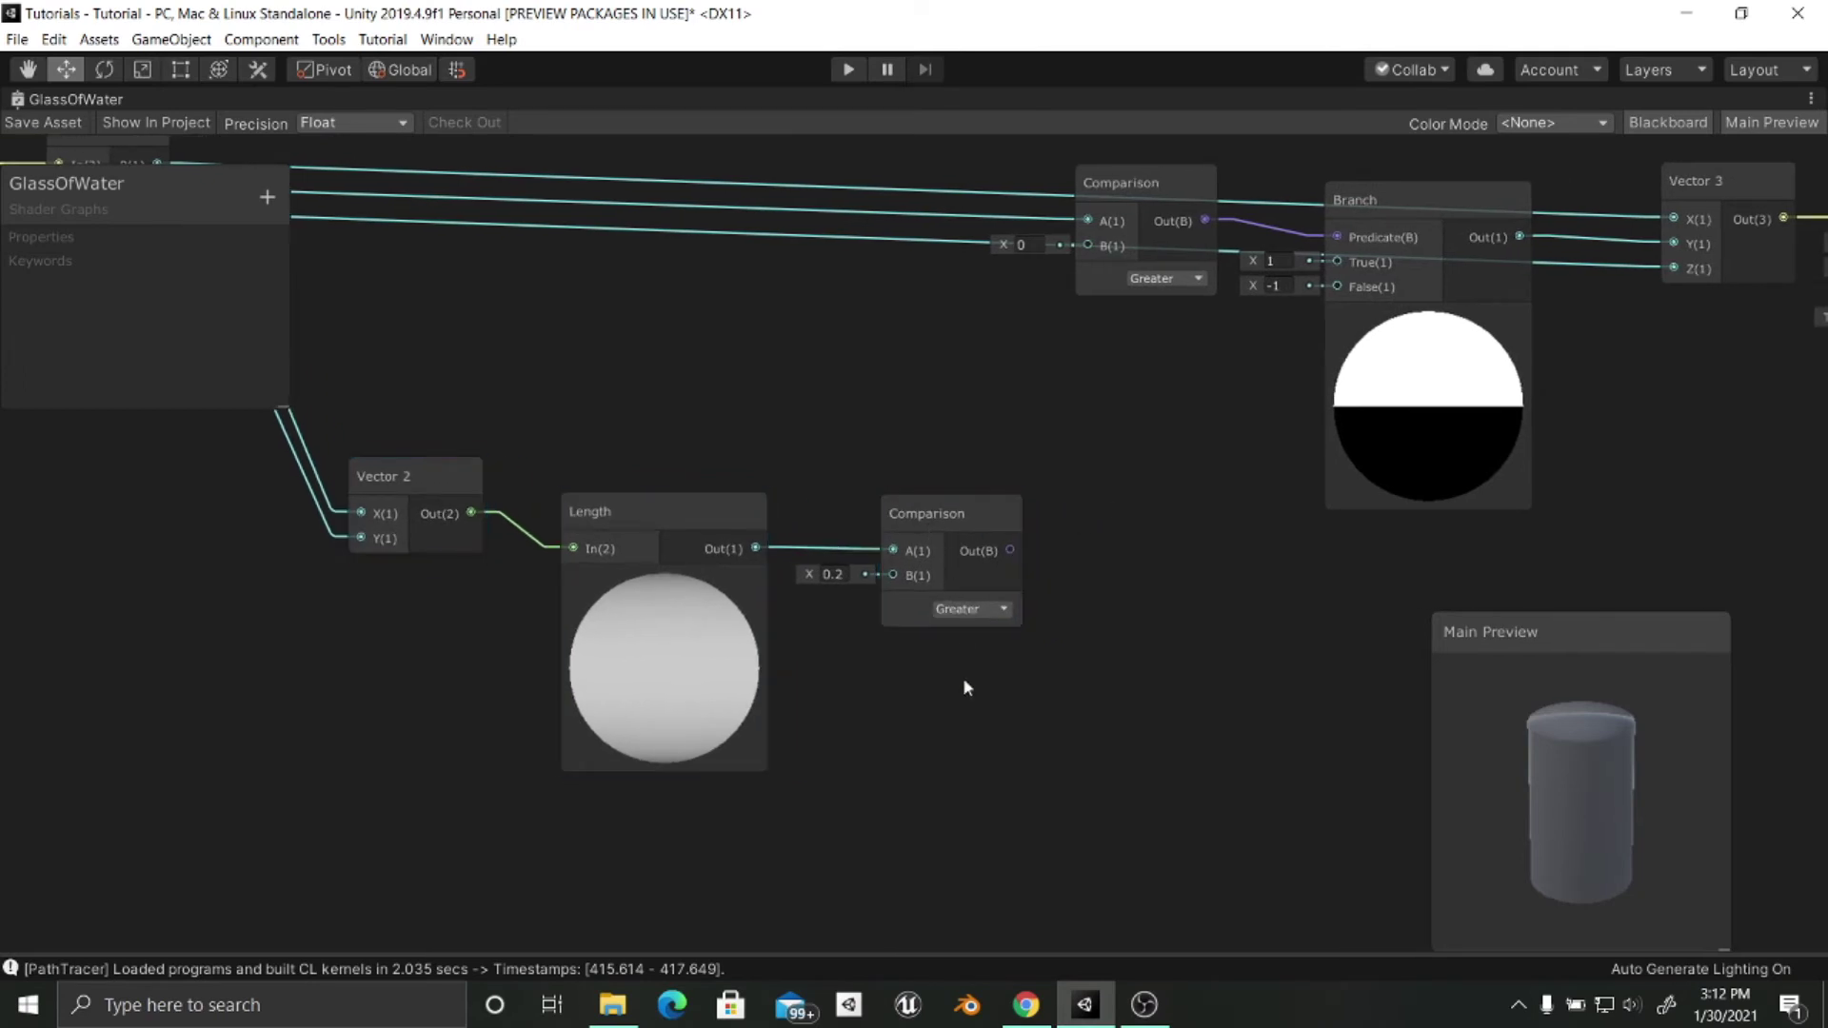
# Add a Branch node beside the lower Comparison, with the Comparison output connected to its Predicate input.
pyautogui.moveTo(963, 677); pyautogui.dragTo(899, 708, button='middle')
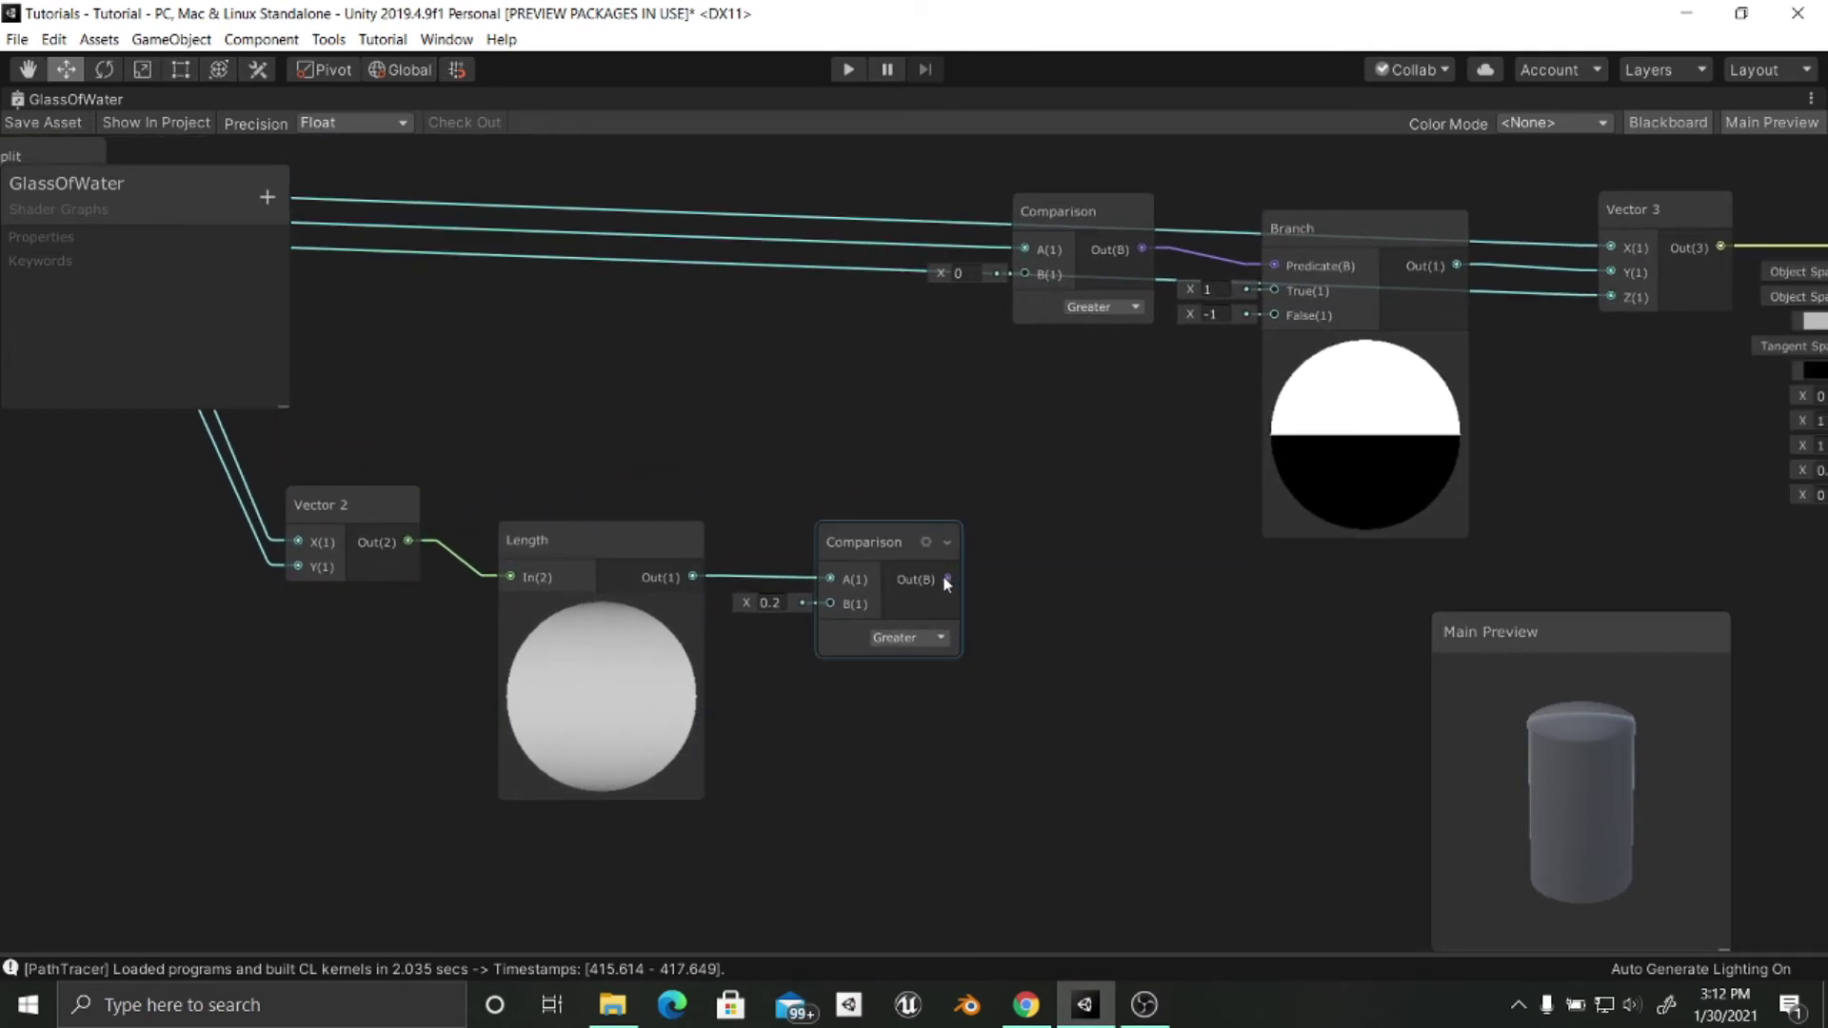
pyautogui.moveTo(947, 579); pyautogui.dragTo(1034, 548)
pyautogui.write('branch')
pyautogui.press('Return')
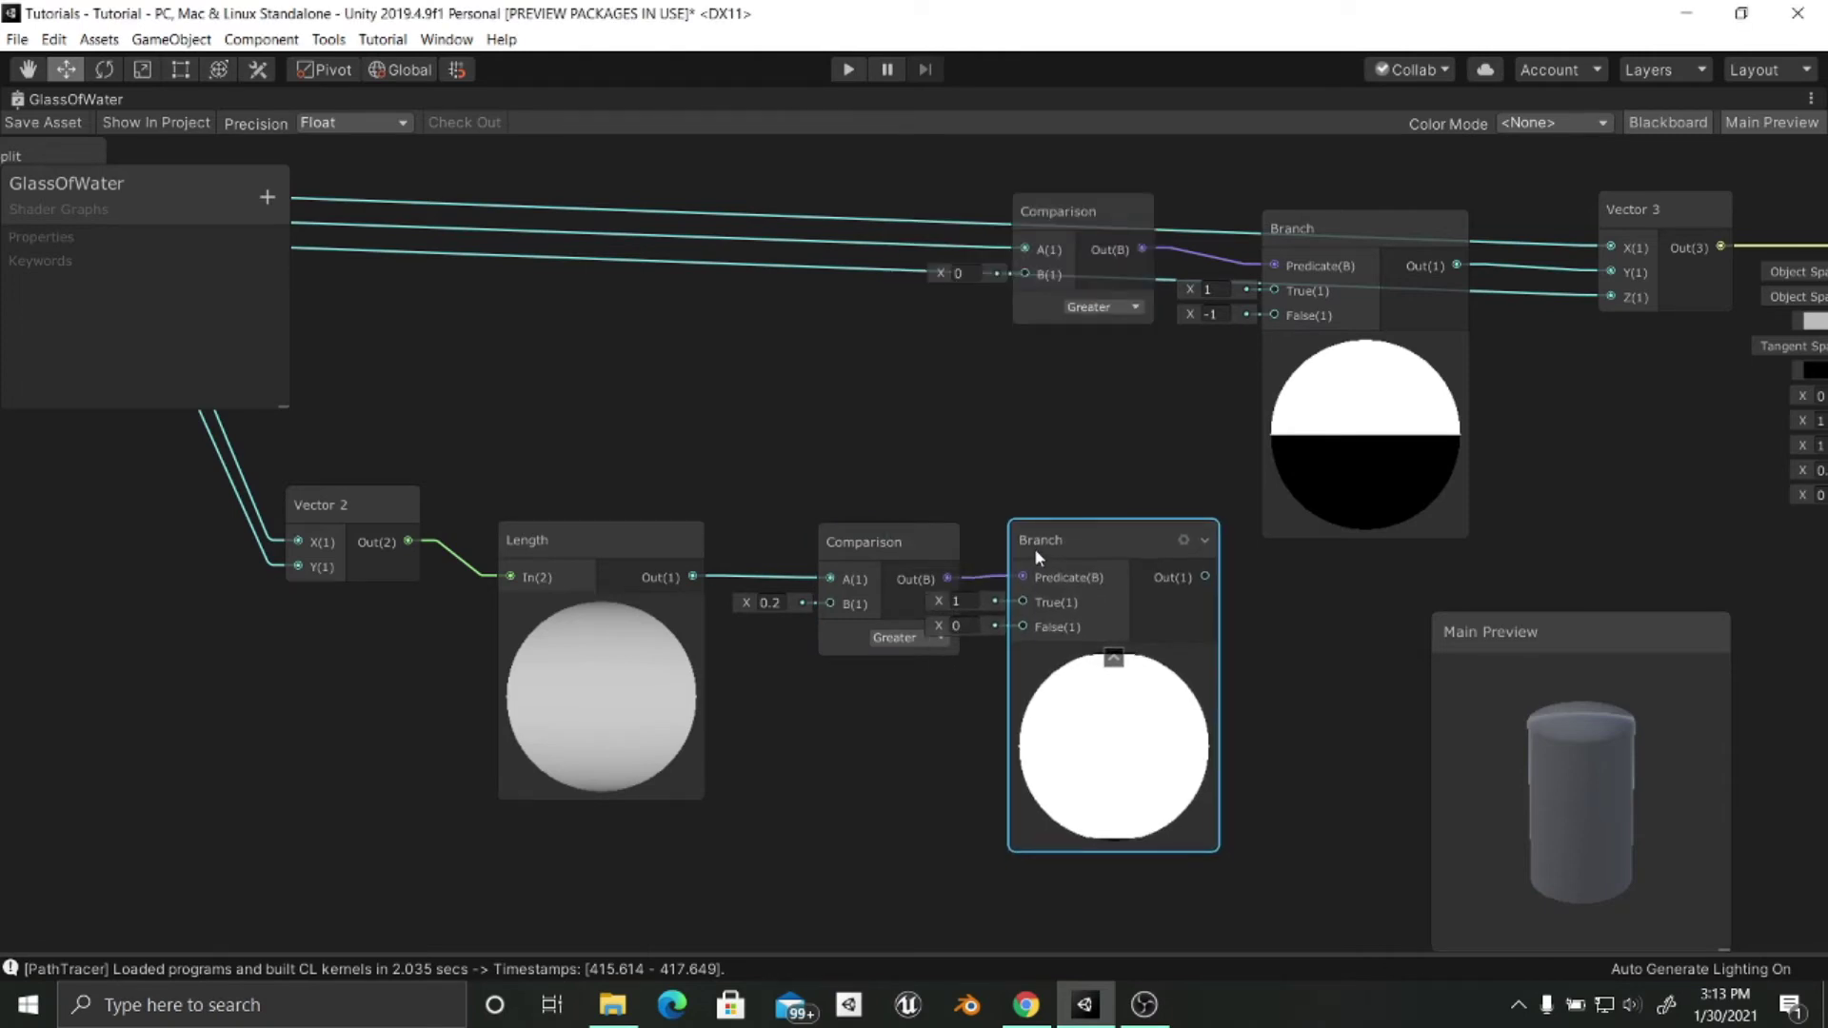
pyautogui.scroll(1, 957, 746)
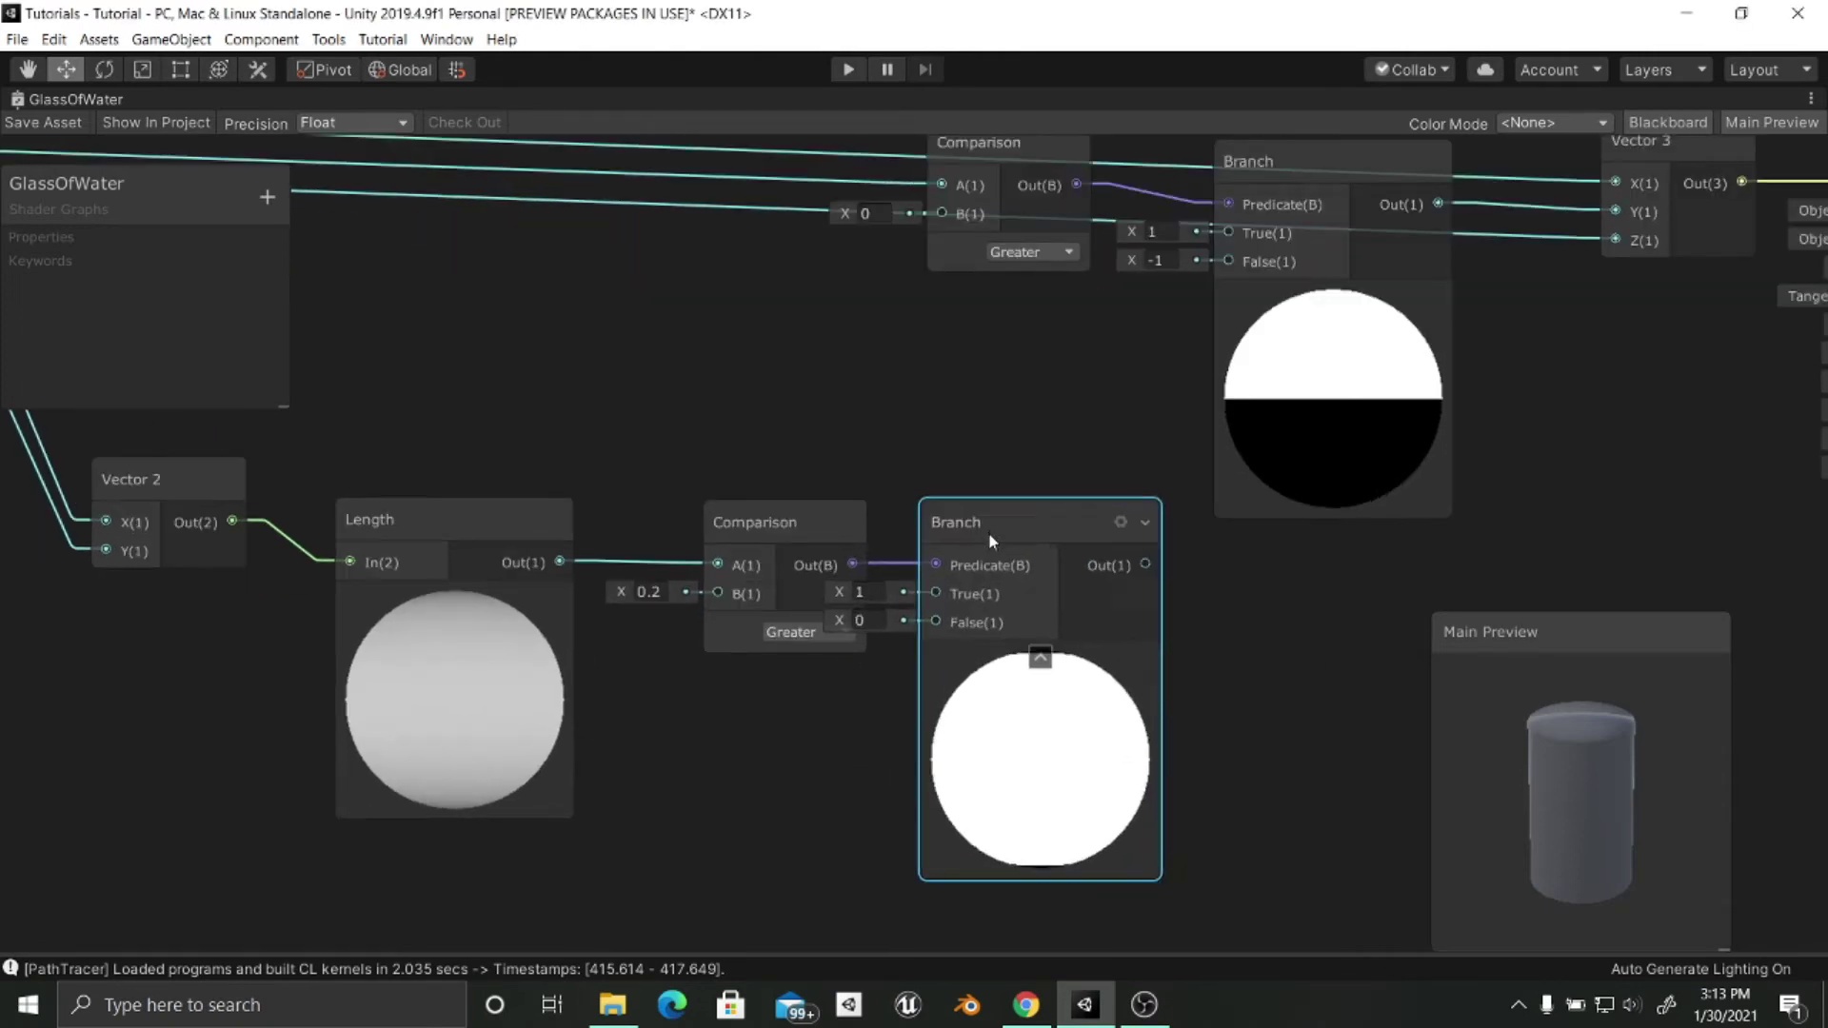
pyautogui.moveTo(986, 531); pyautogui.dragTo(982, 534)
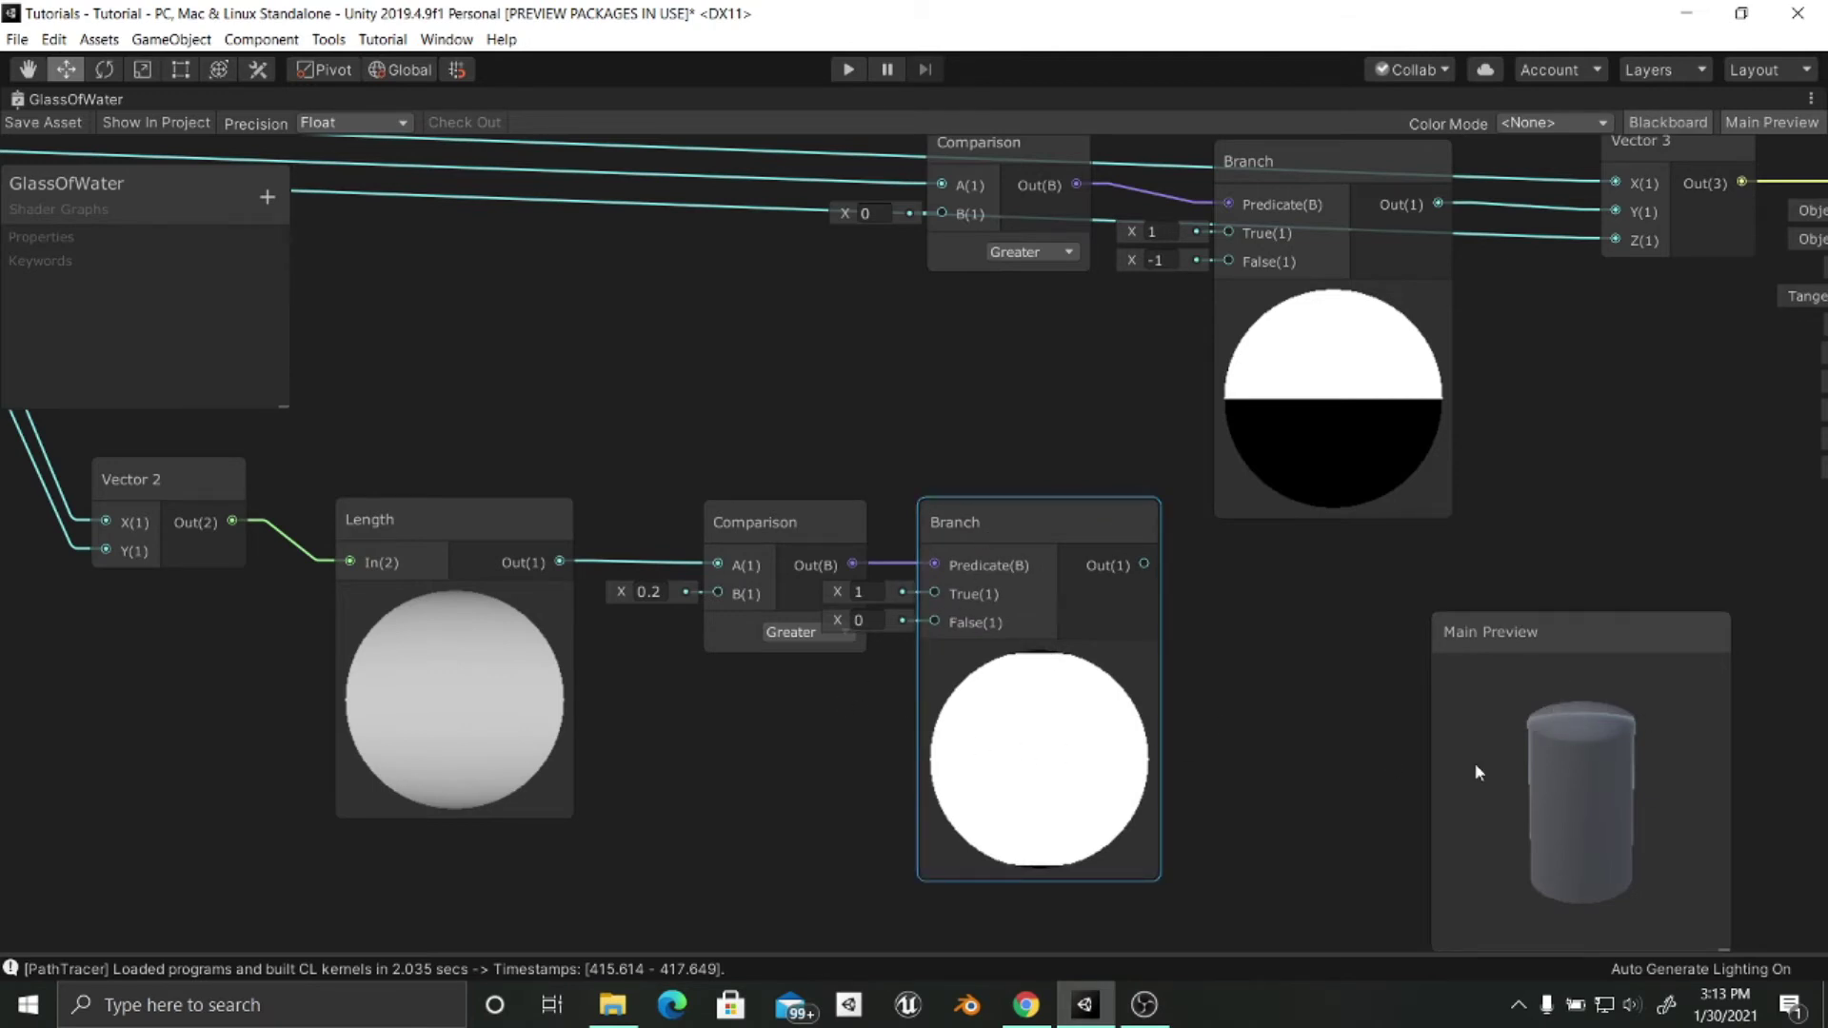
# Set the lower Branch node's False value to 1 and its True value to -0.5.
pyautogui.moveTo(992, 748); pyautogui.dragTo(1045, 739, button='middle')
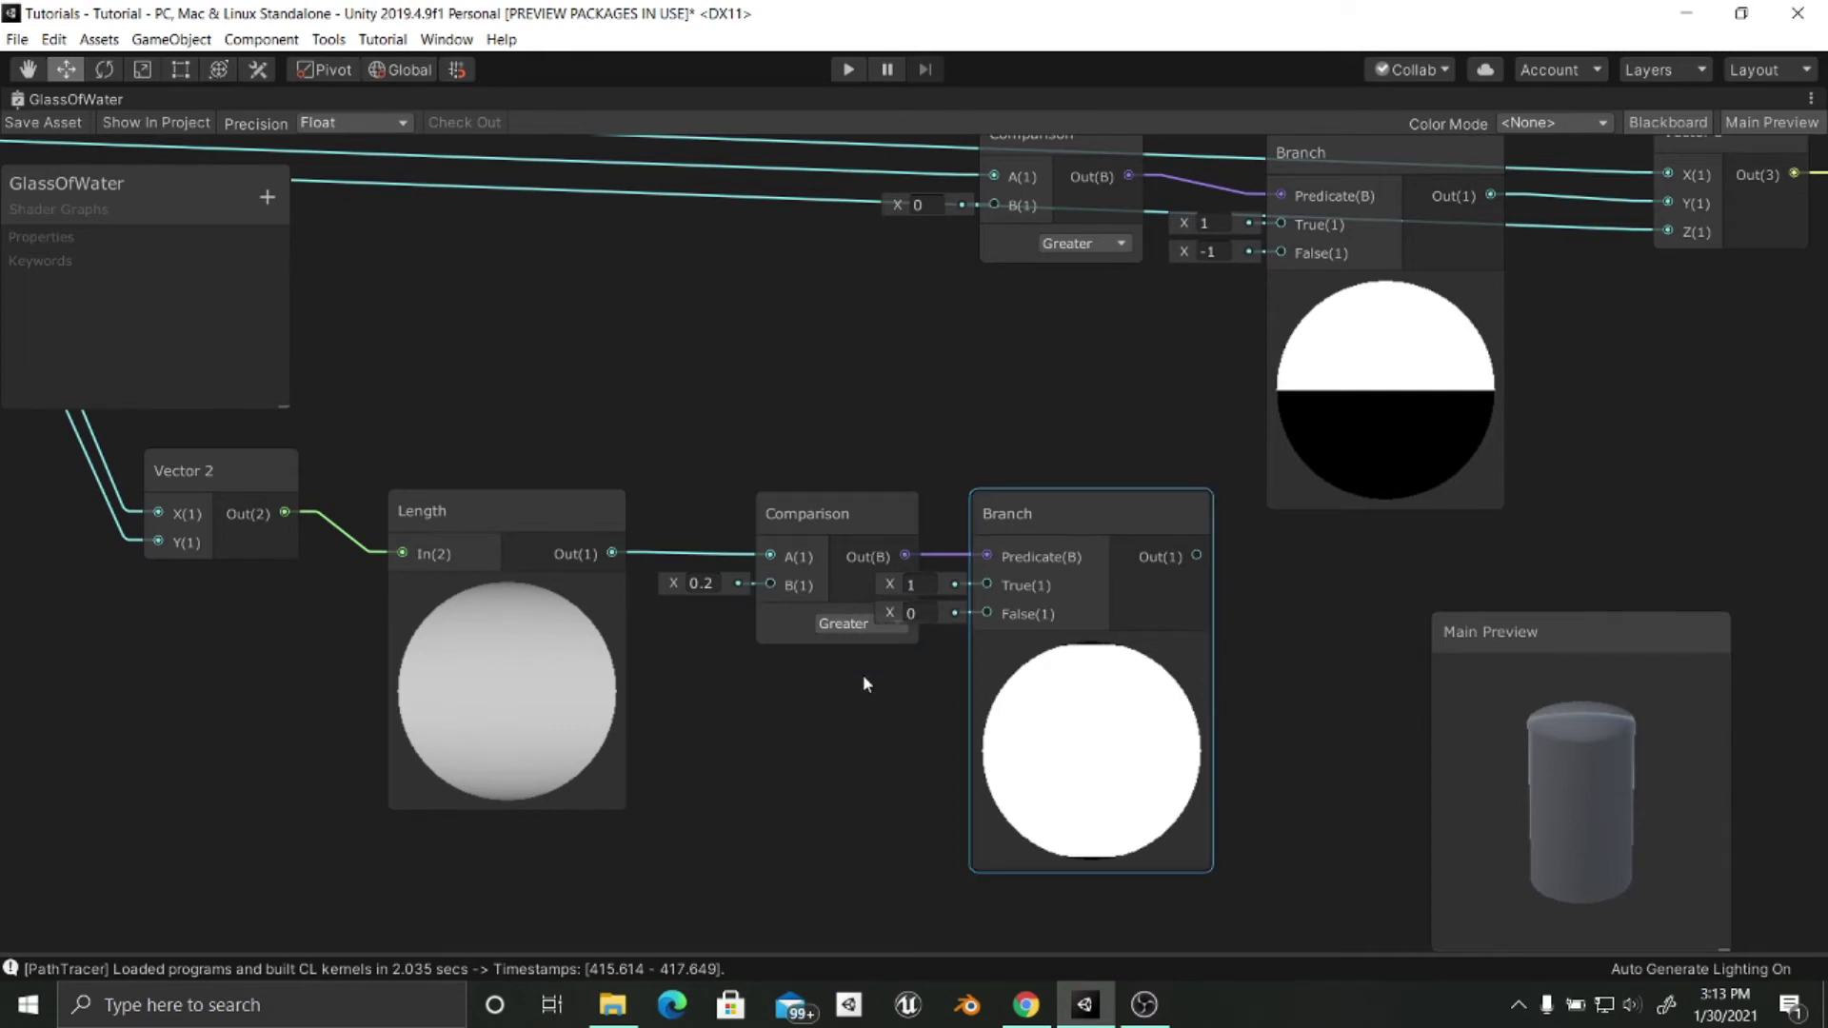
pyautogui.moveTo(862, 675); pyautogui.dragTo(722, 673, button='middle')
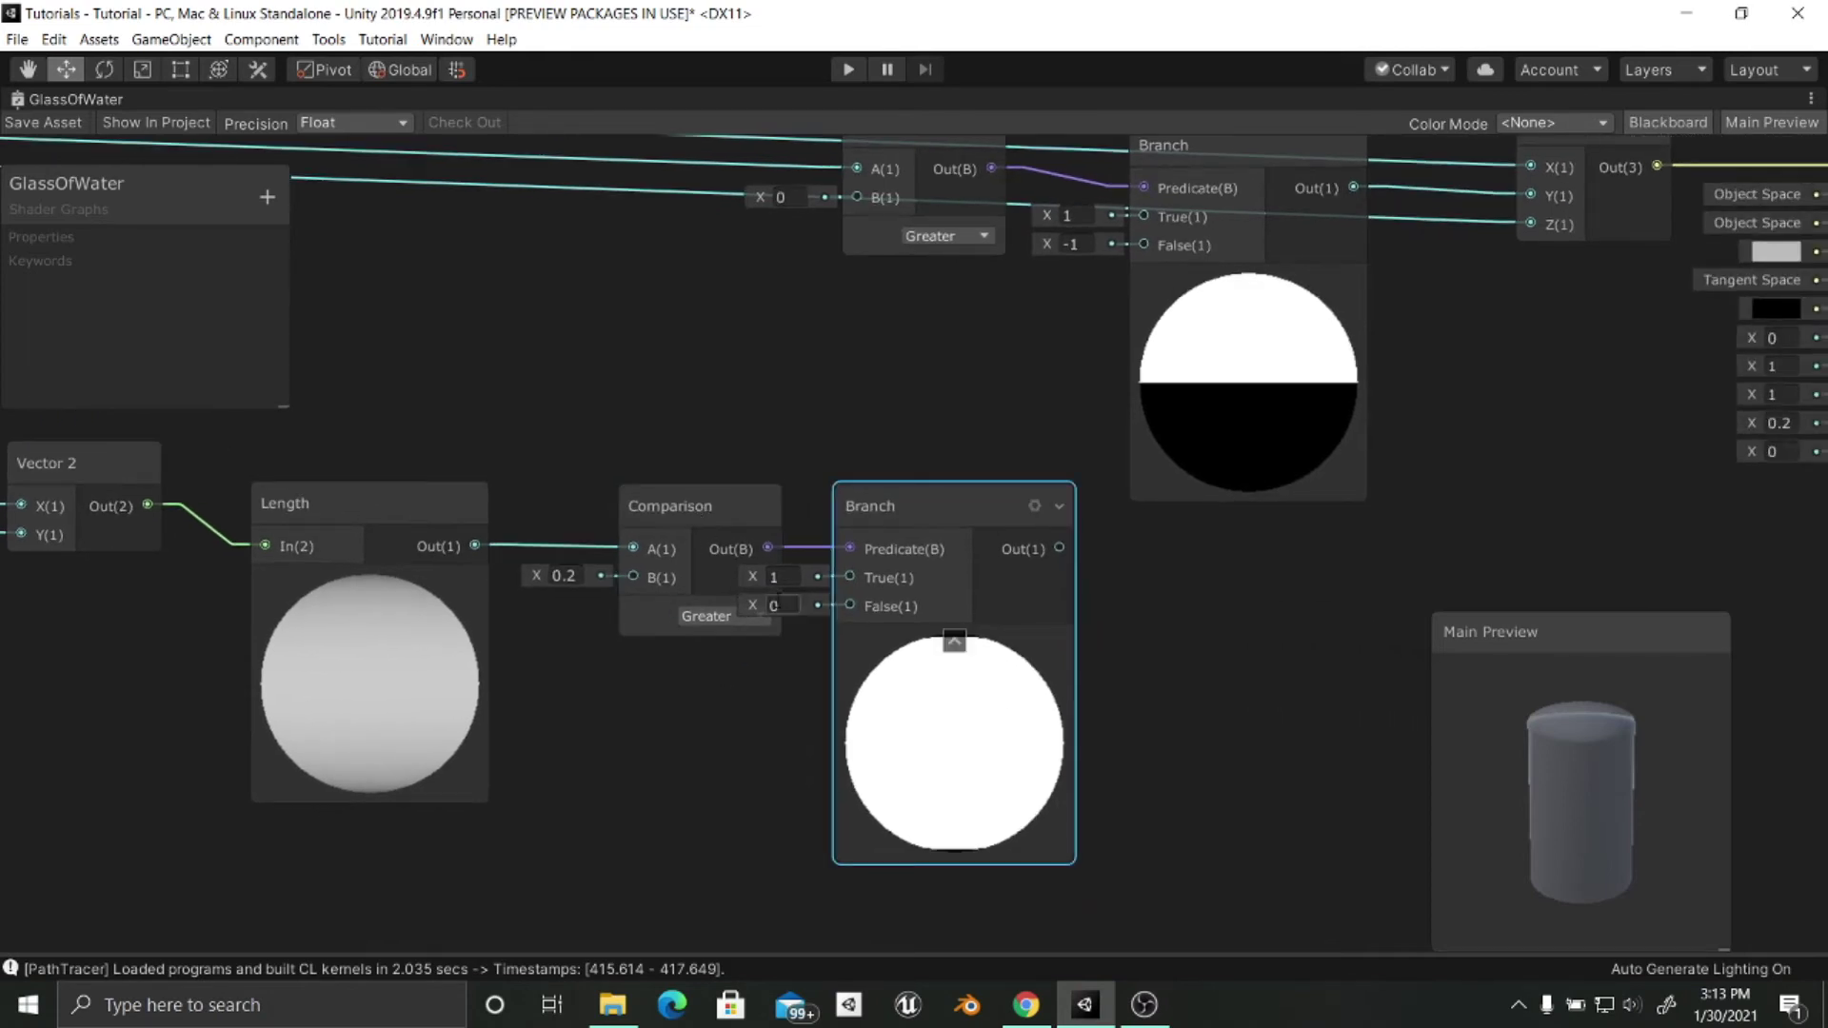
pyautogui.click(777, 604)
pyautogui.write('1')
pyautogui.click(783, 575)
pyautogui.write('-0')
pyautogui.write('.5')
pyautogui.press('Return')
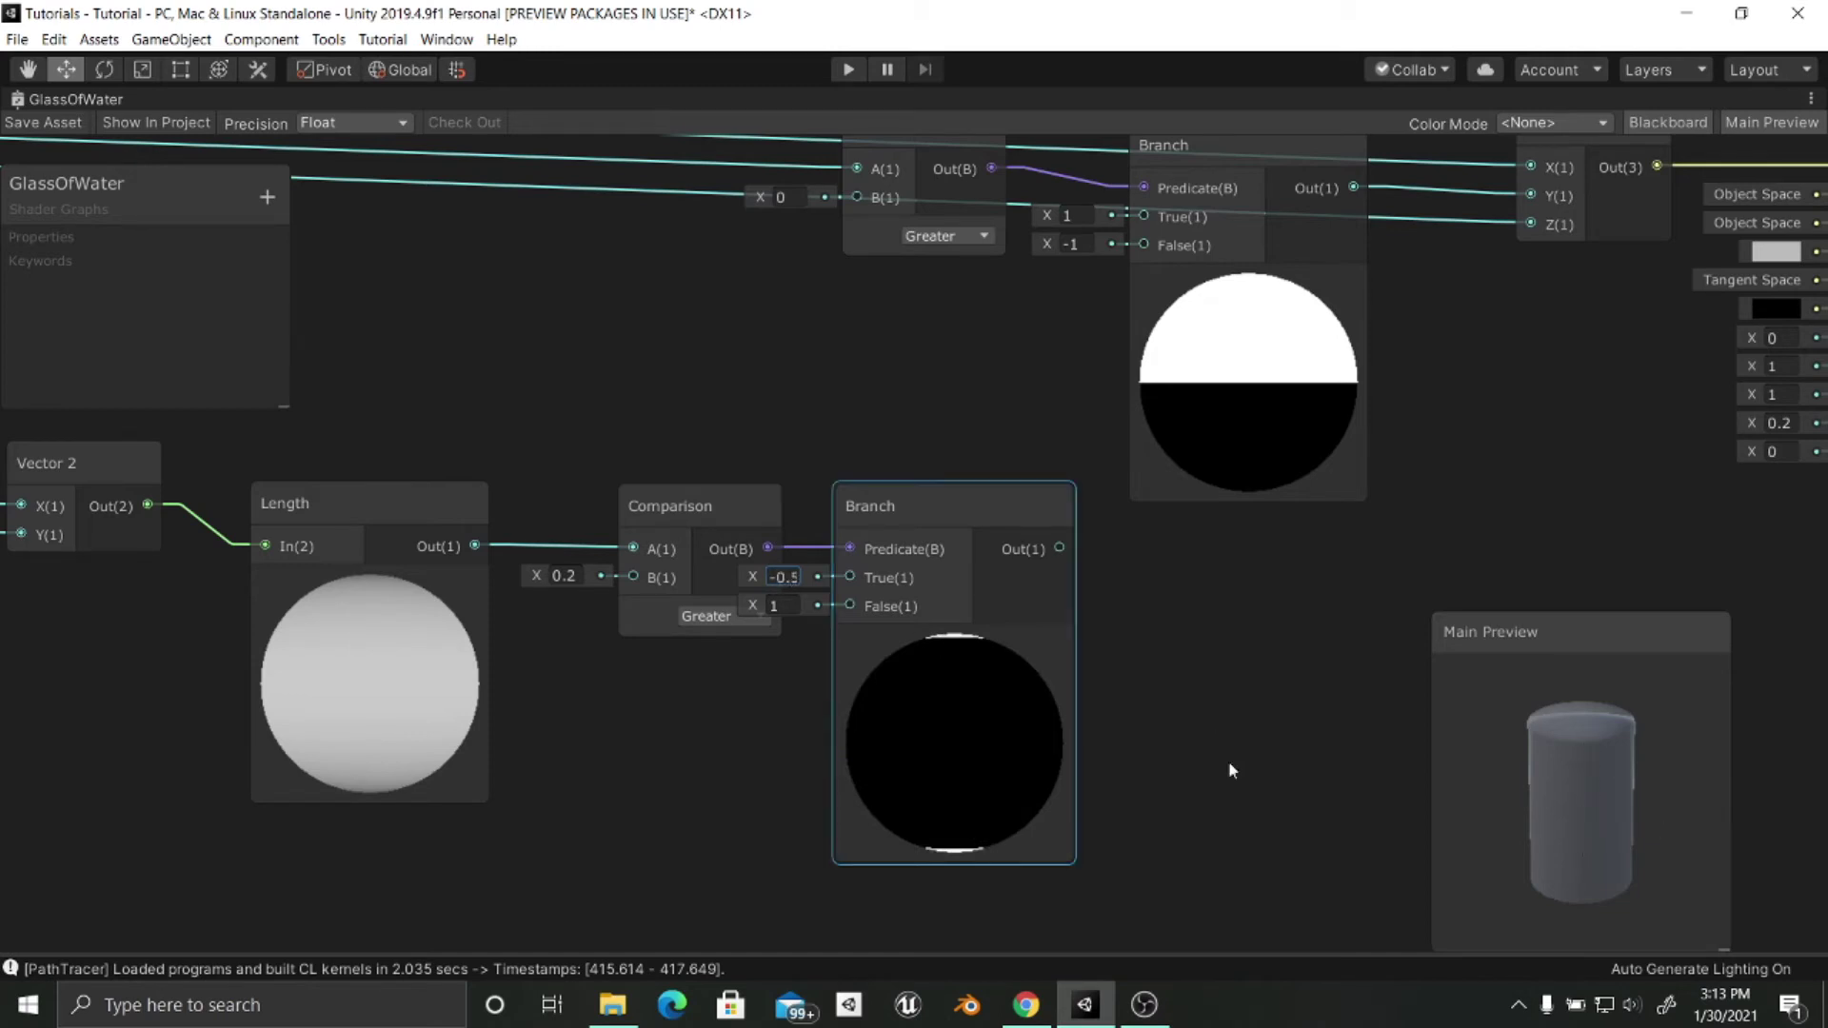
# Collapse the lower Branch node's preview and connect its output to the upper Branch node's True input.
pyautogui.click(954, 640)
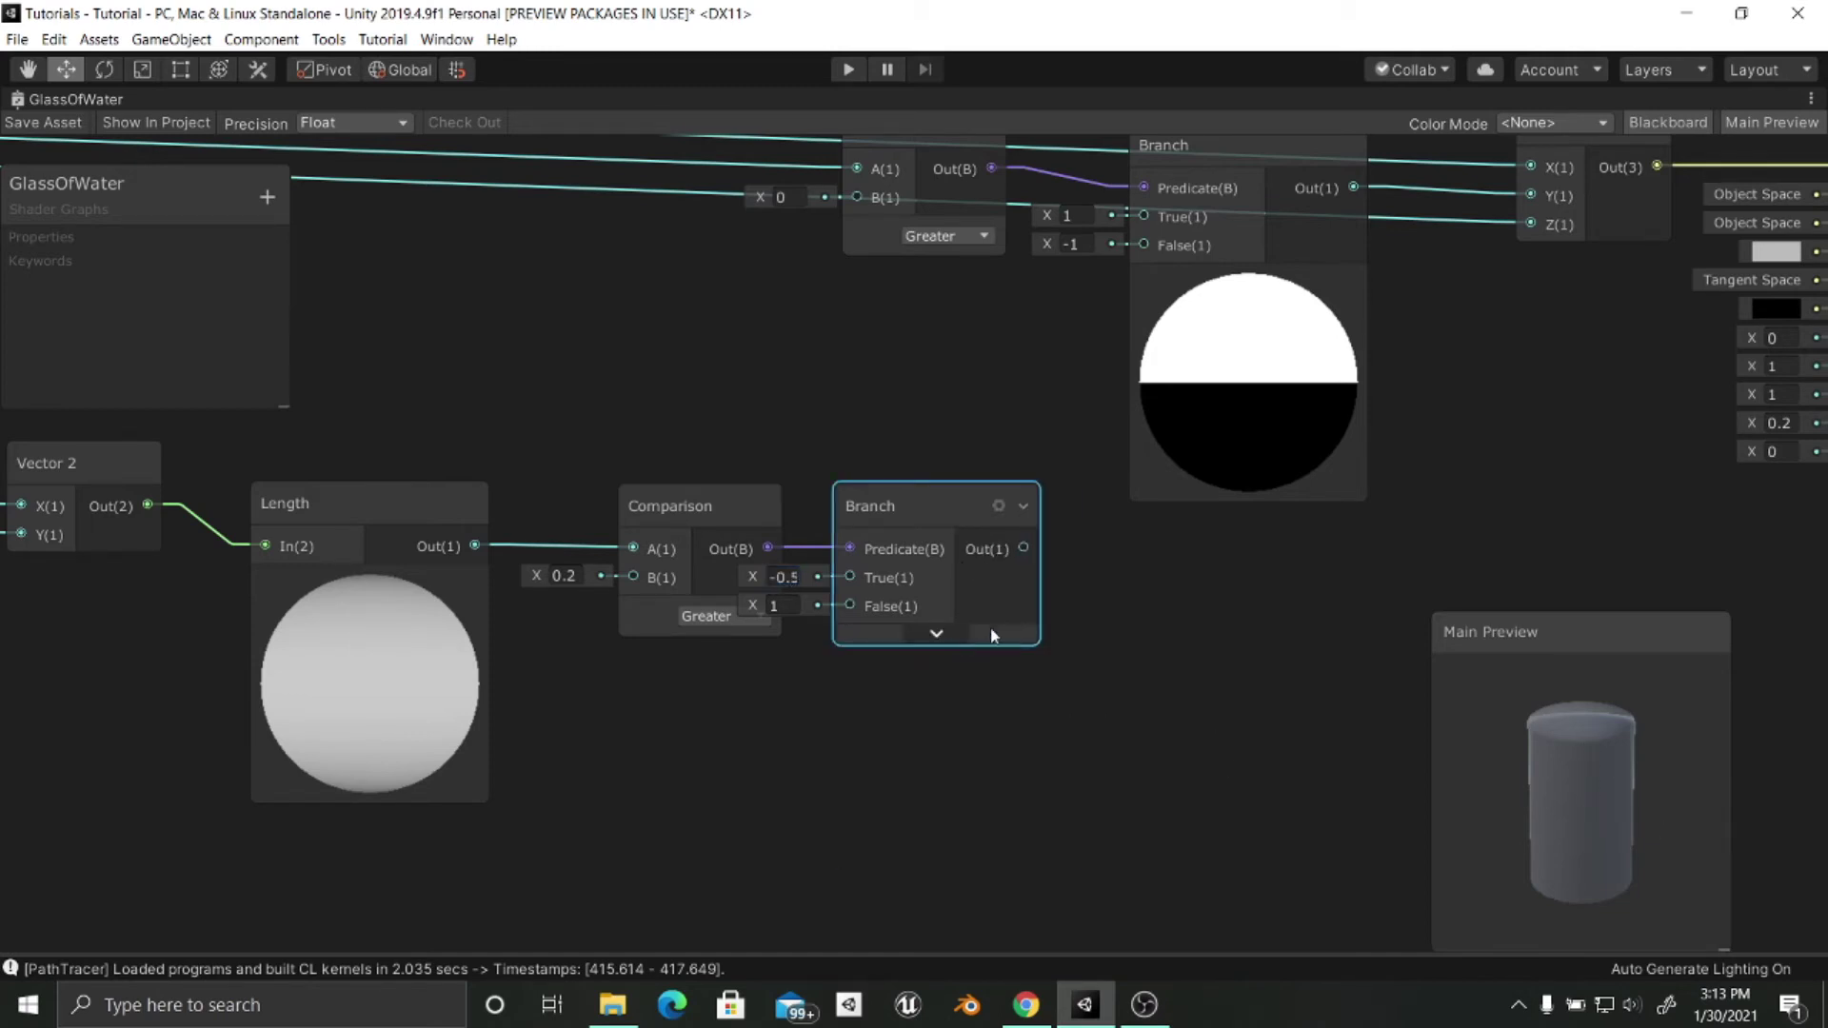
pyautogui.moveTo(1194, 517); pyautogui.dragTo(1074, 649, button='middle')
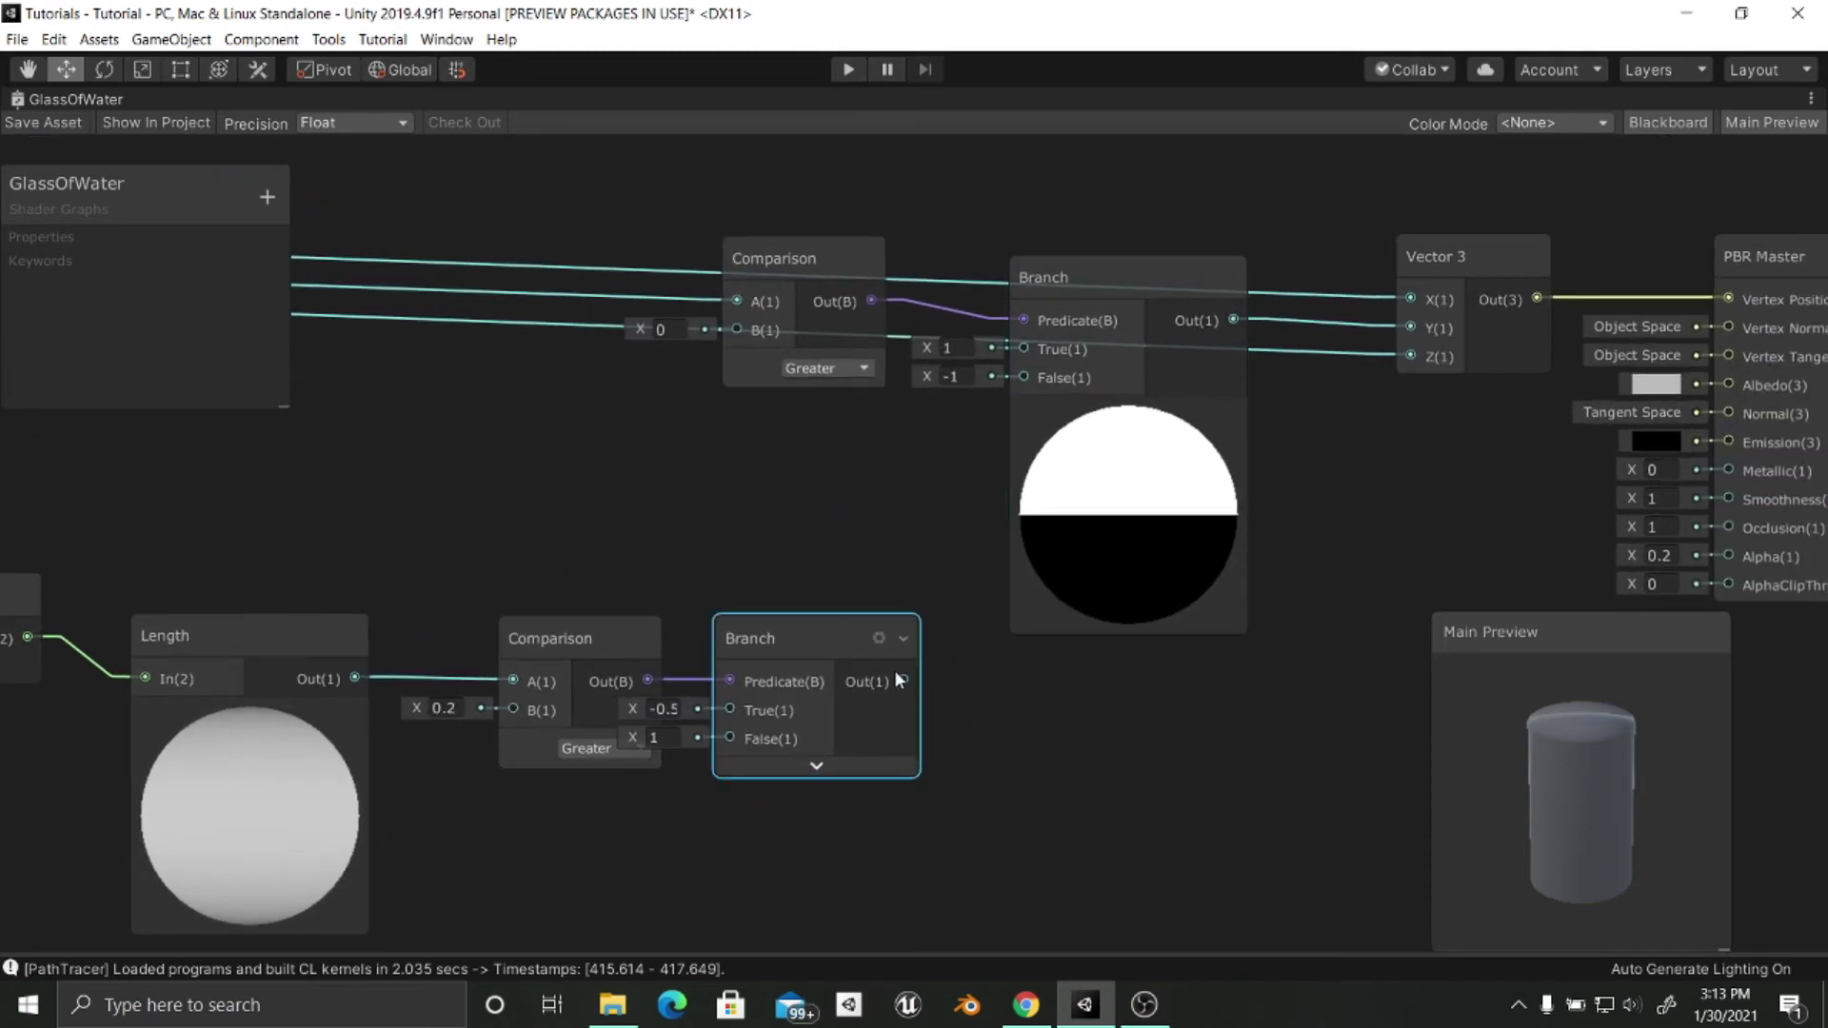
pyautogui.moveTo(903, 681); pyautogui.dragTo(1017, 349)
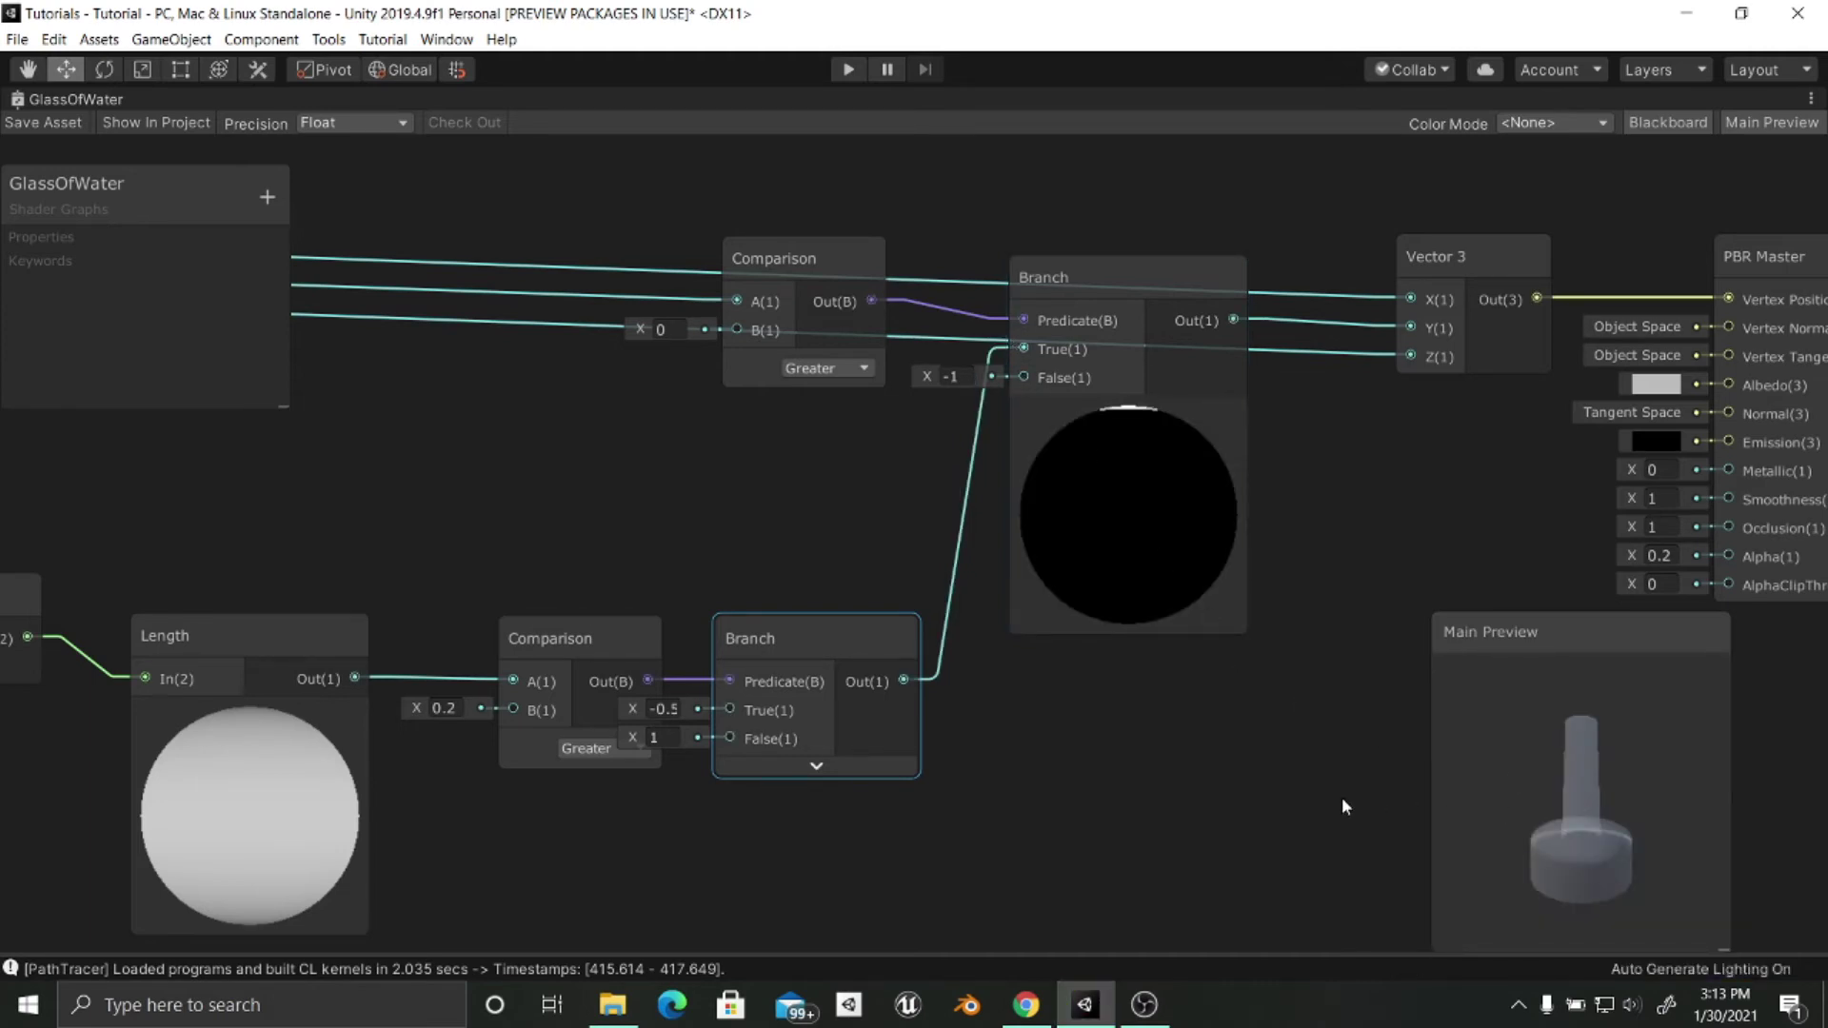
pyautogui.moveTo(1311, 807); pyautogui.dragTo(1314, 797, button='middle')
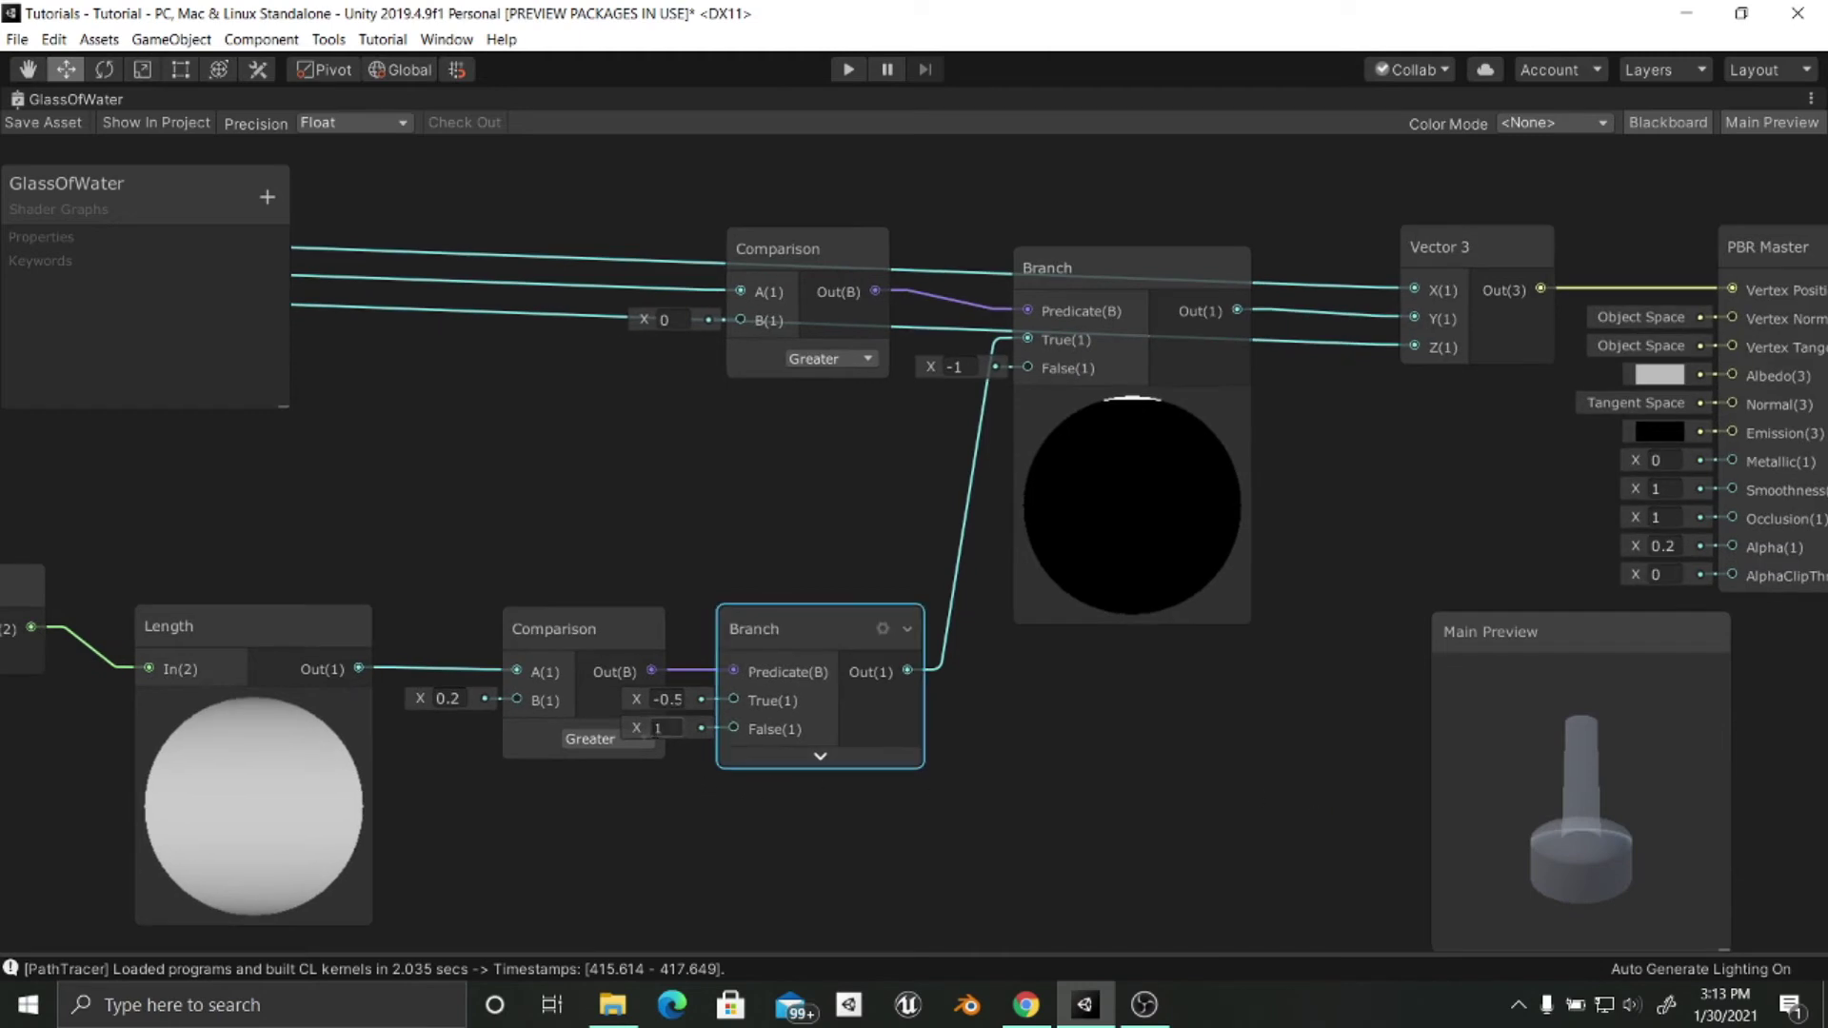
# Swap the lower Branch node's values, setting True to 1 and False to -0.5.
pyautogui.click(643, 724)
pyautogui.click(666, 699)
pyautogui.write('1')
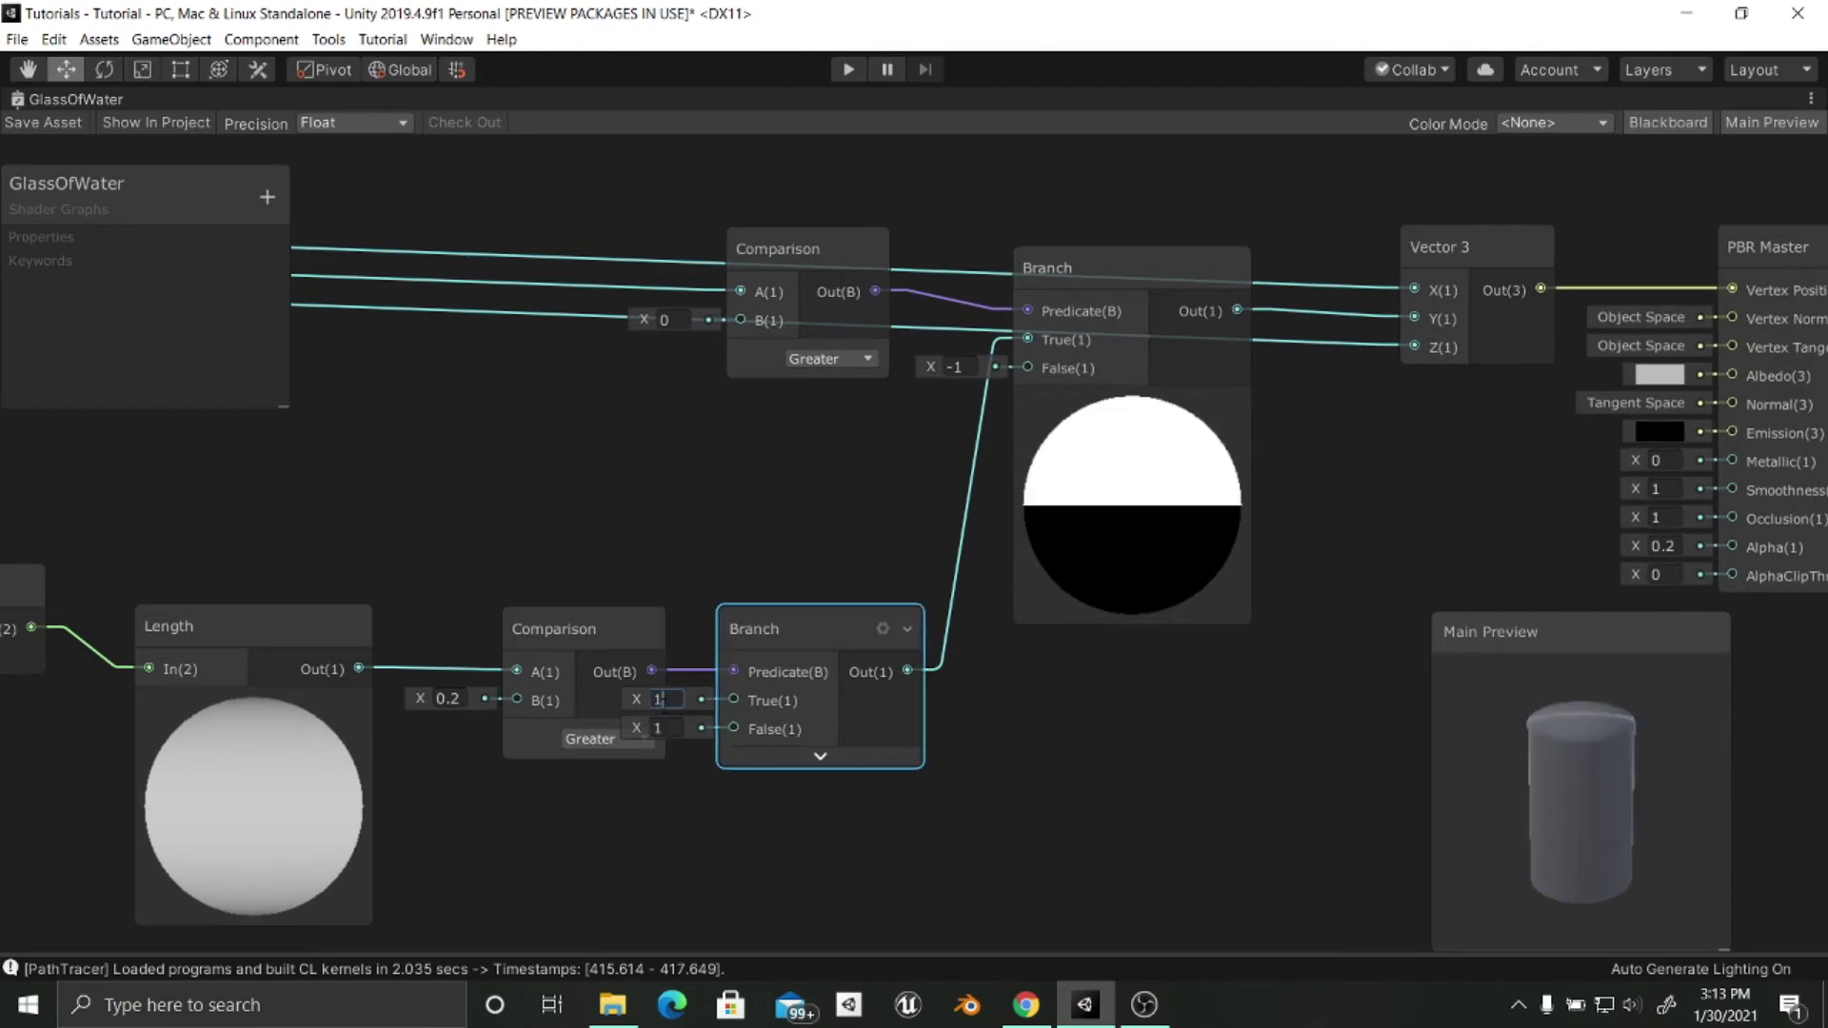
pyautogui.click(662, 728)
pyautogui.write('-')
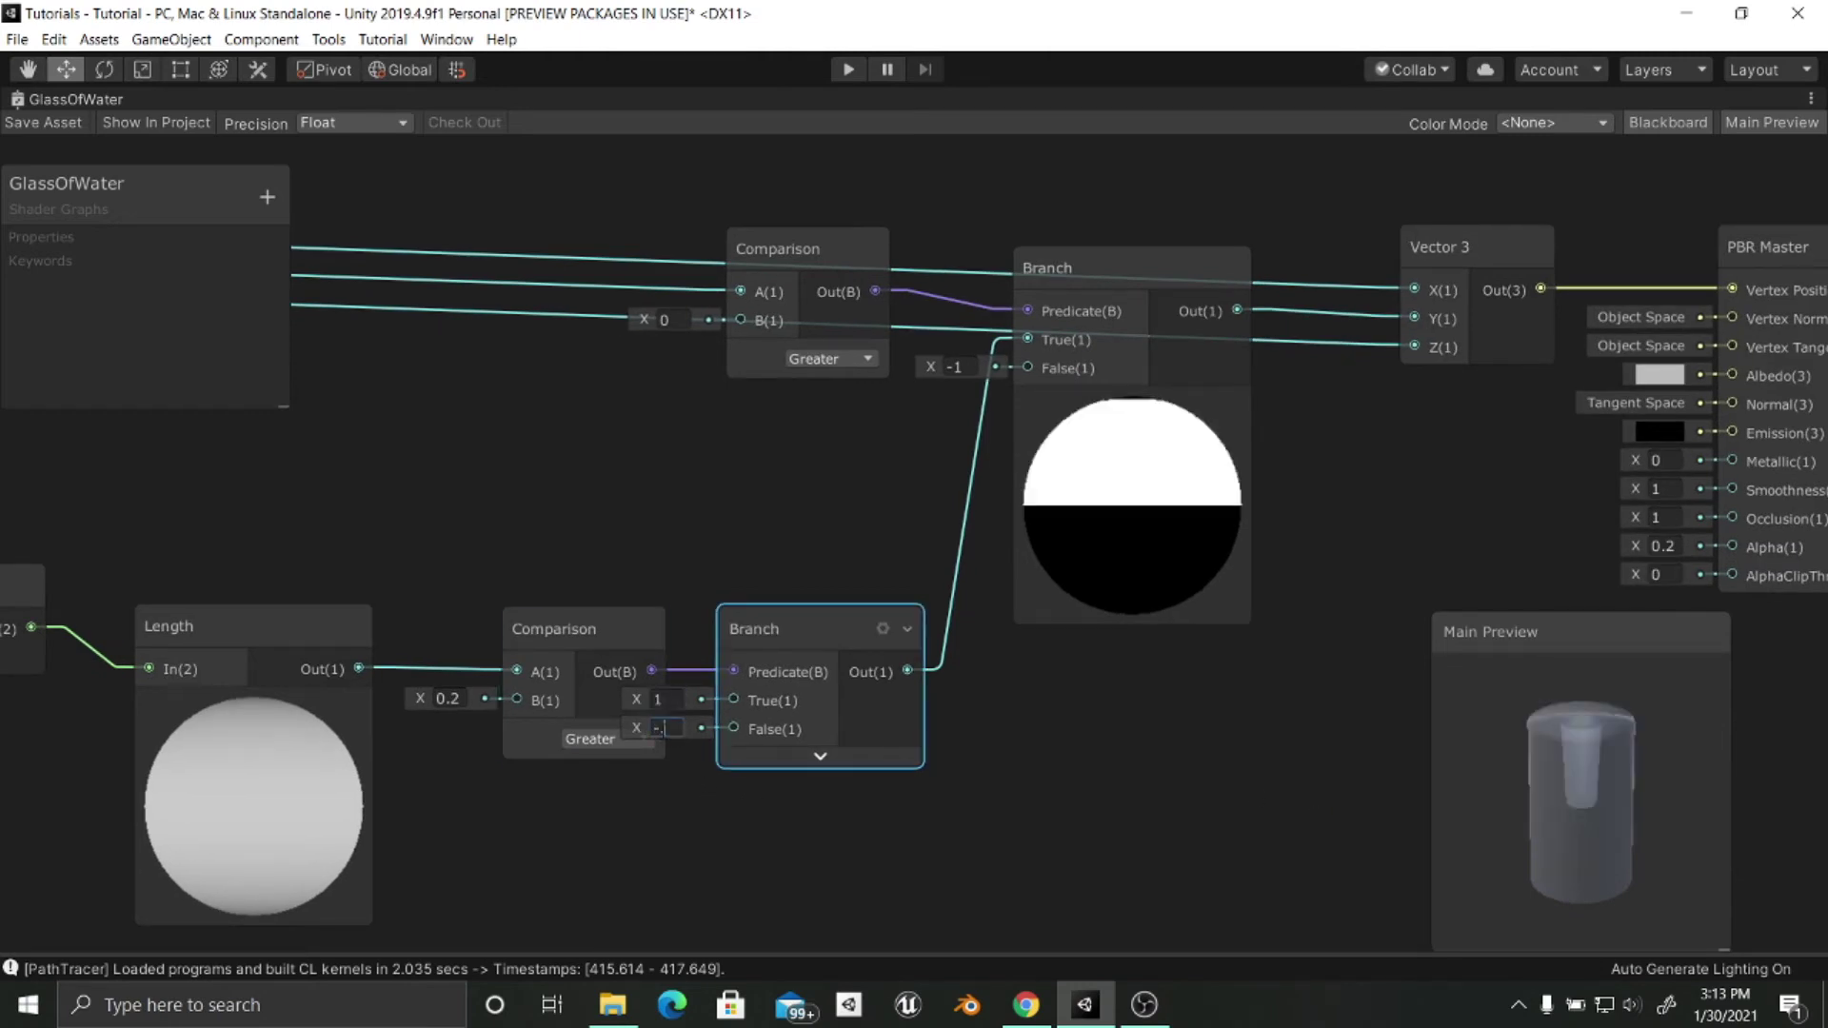
pyautogui.write('0.5')
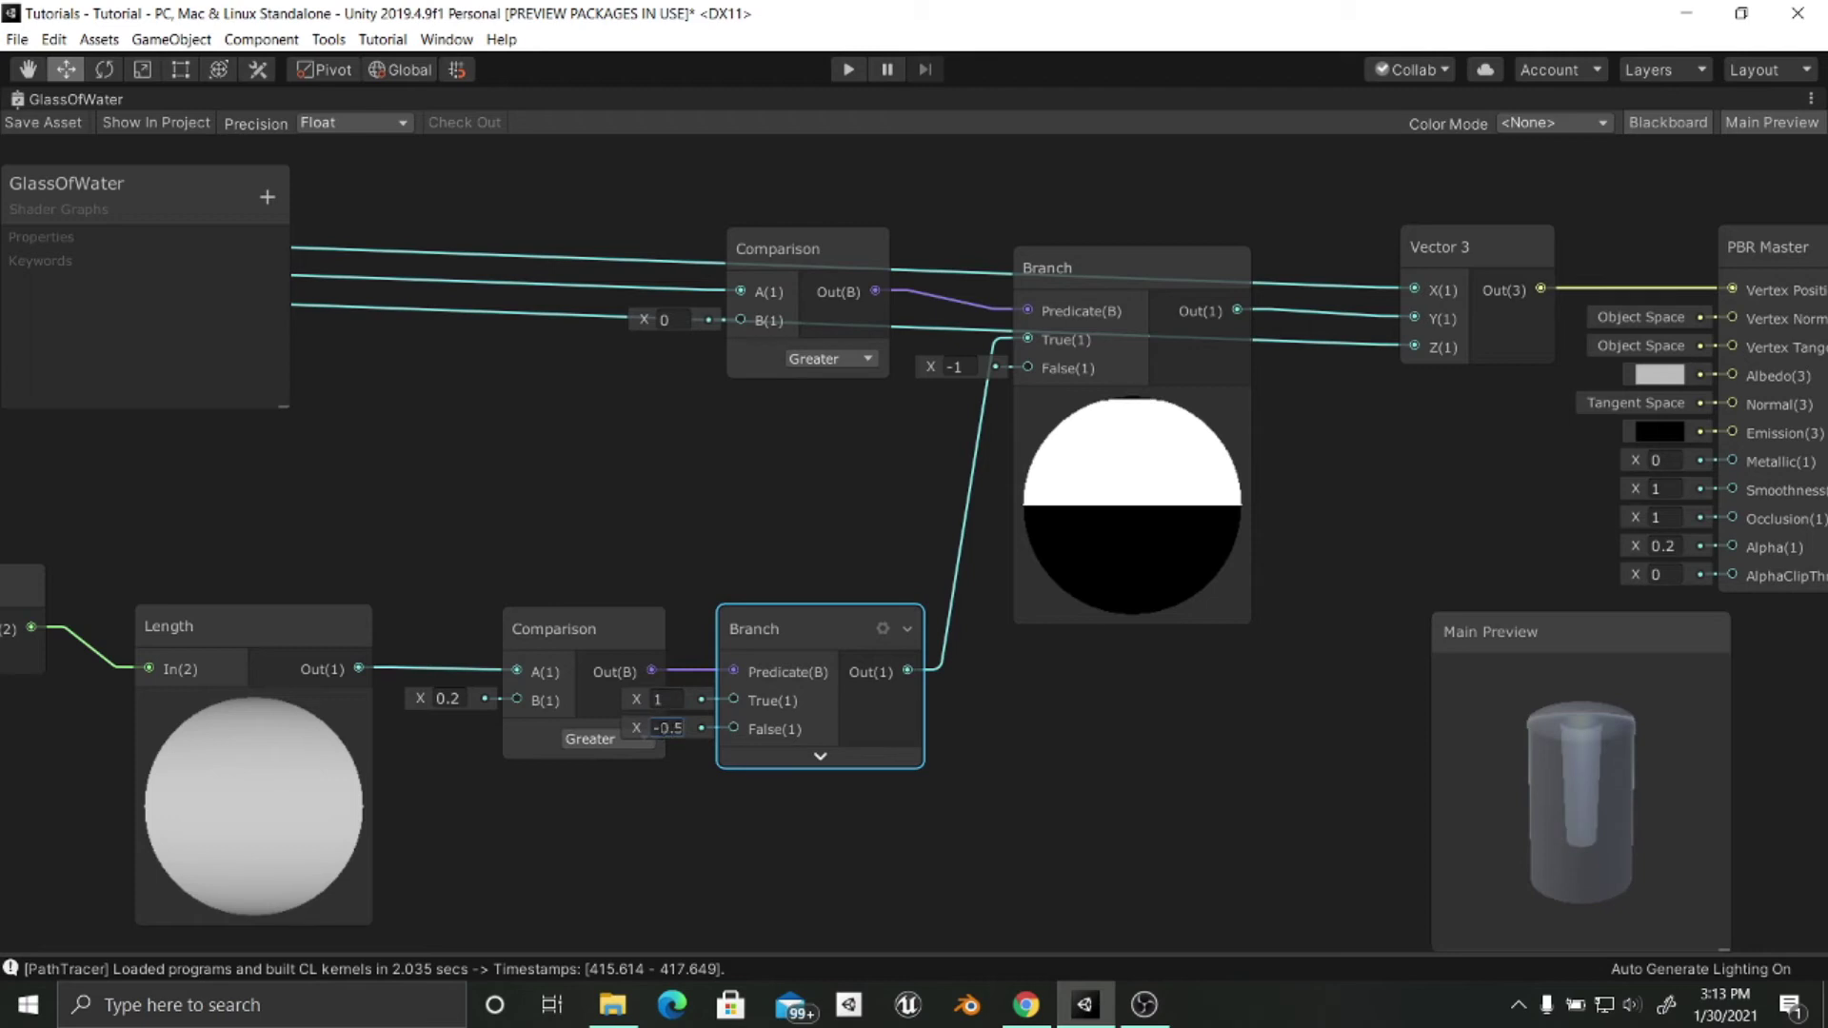
pyautogui.click(673, 785)
pyautogui.moveTo(674, 784); pyautogui.dragTo(737, 741, button='middle')
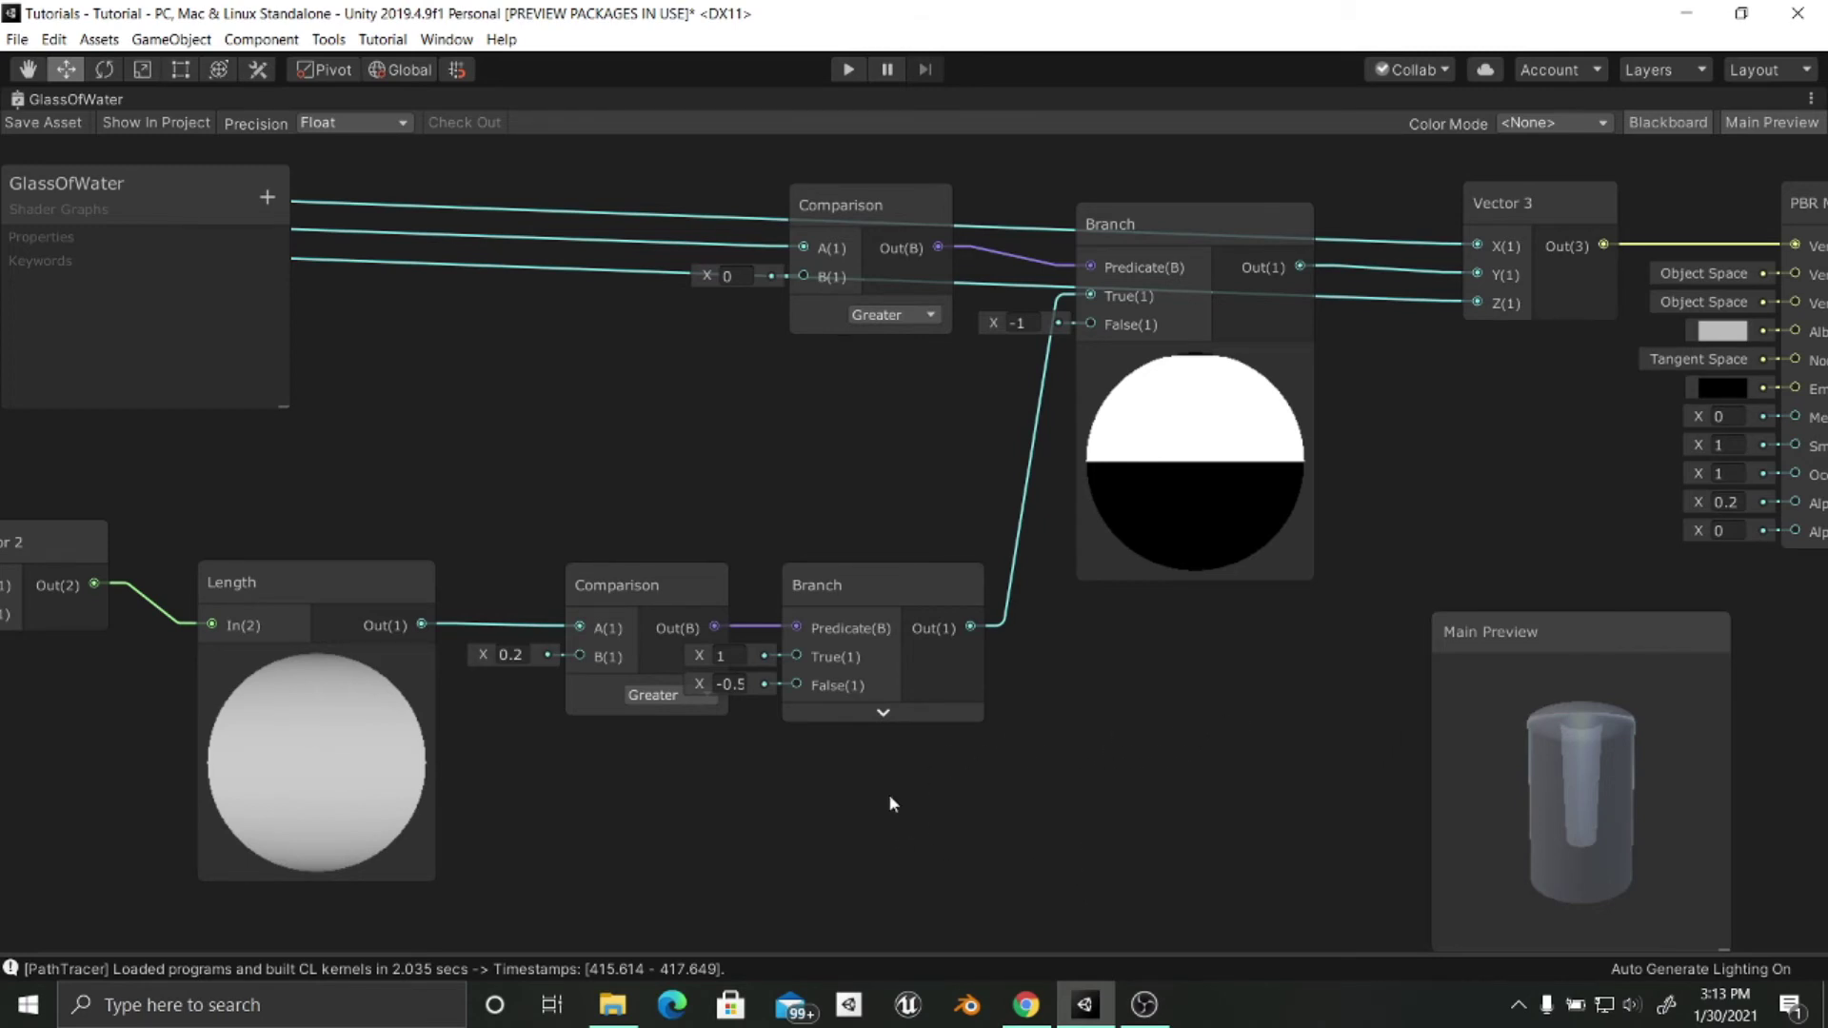
# Set the lower Comparison node's B value to 0.3 and check the glass shape in the main preview.
pyautogui.moveTo(889, 795); pyautogui.dragTo(991, 774, button='middle')
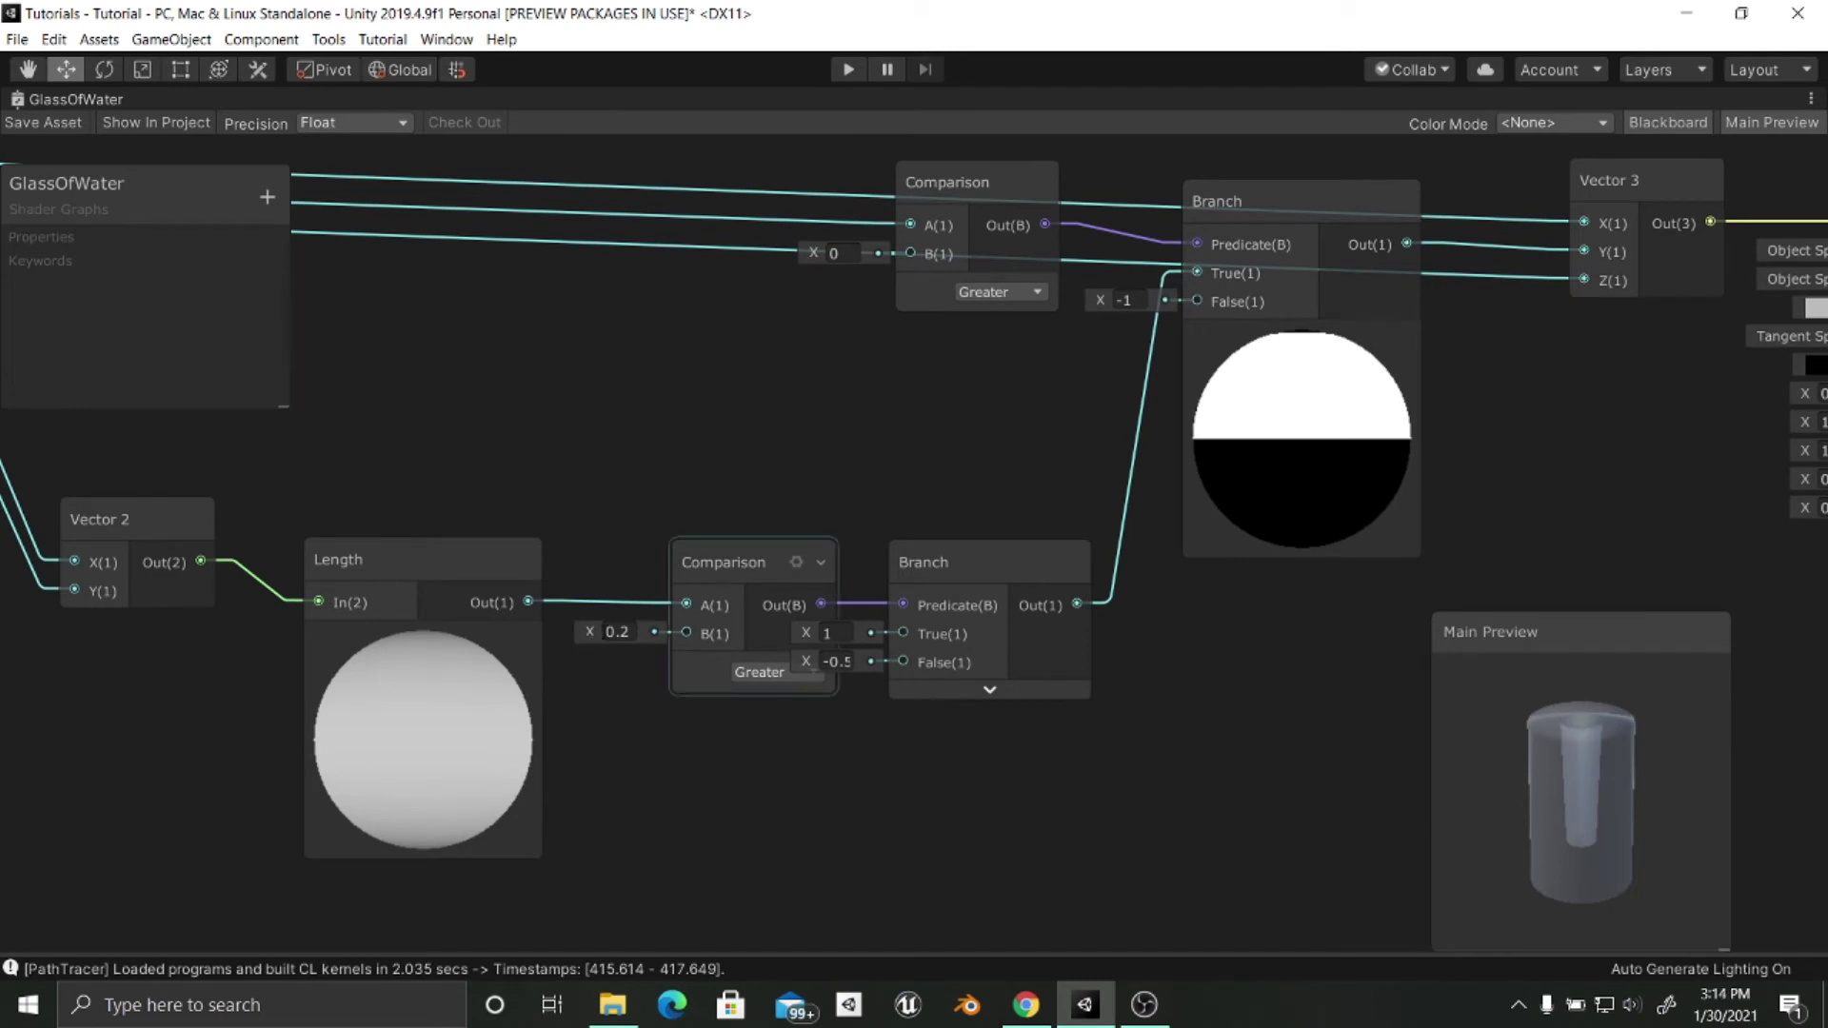
pyautogui.click(614, 631)
pyautogui.write('0.3')
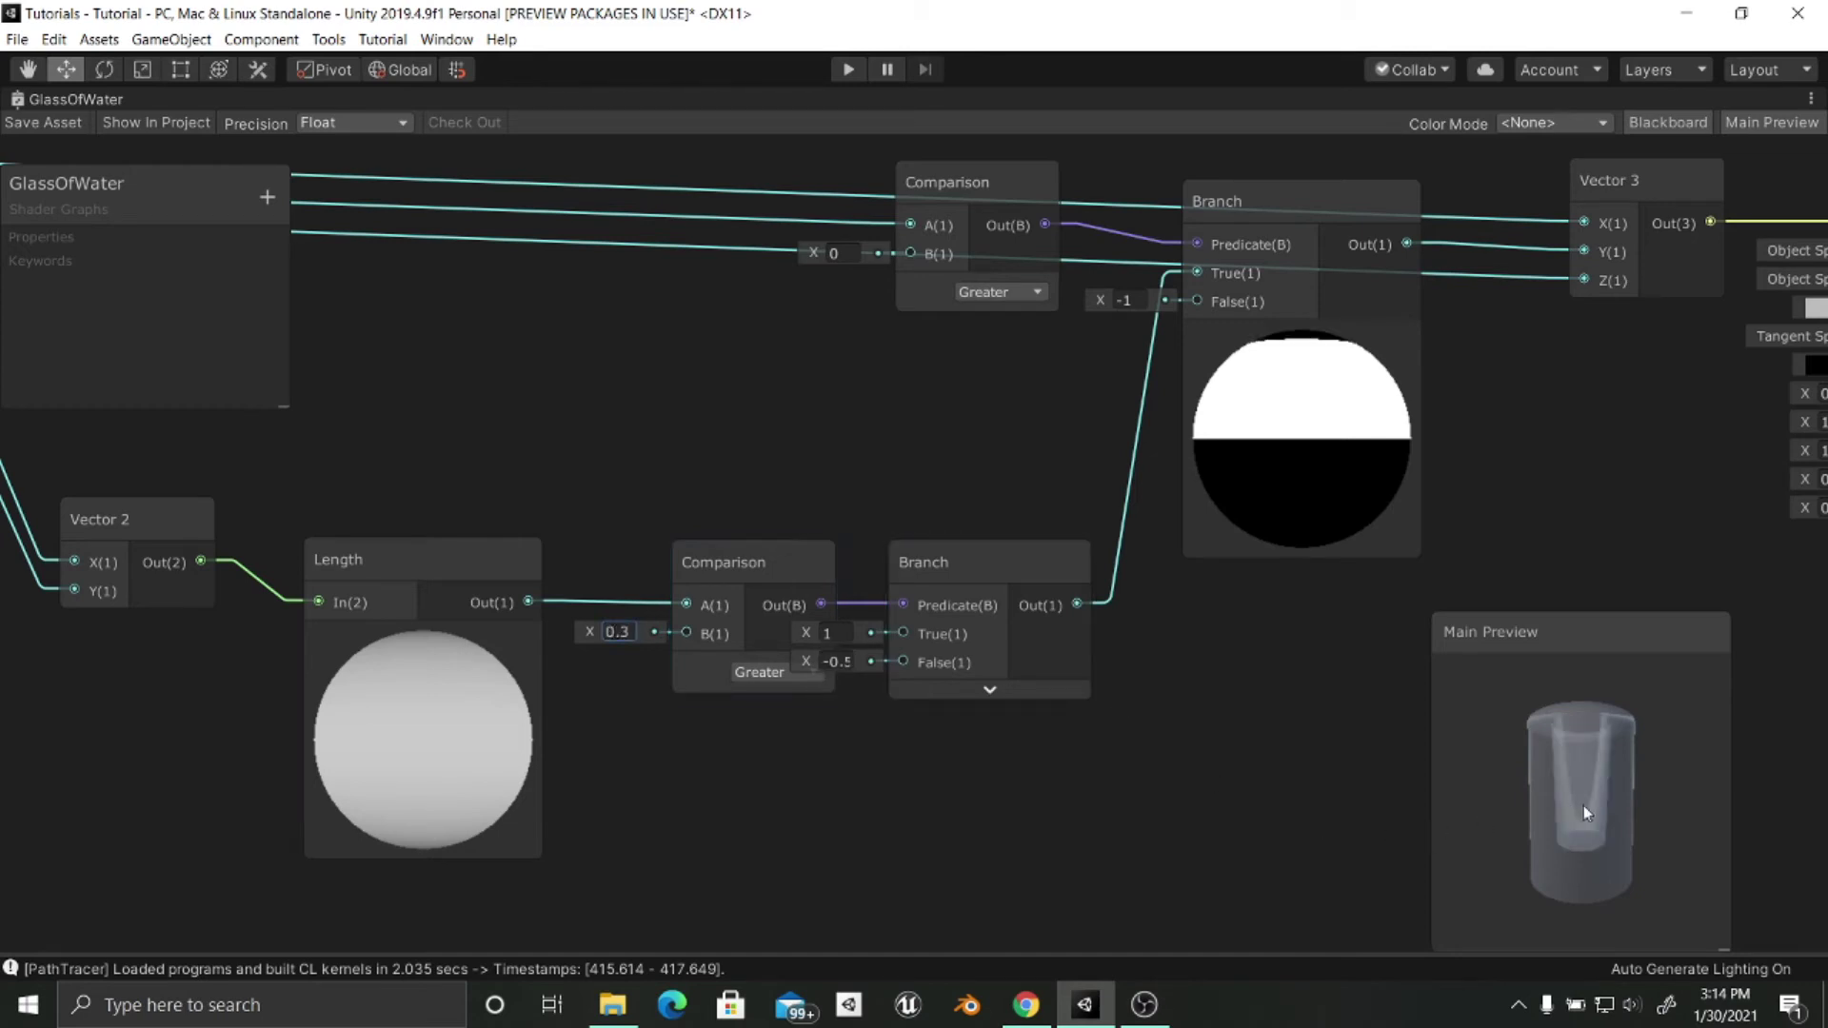
pyautogui.moveTo(1585, 812); pyautogui.dragTo(1573, 746)
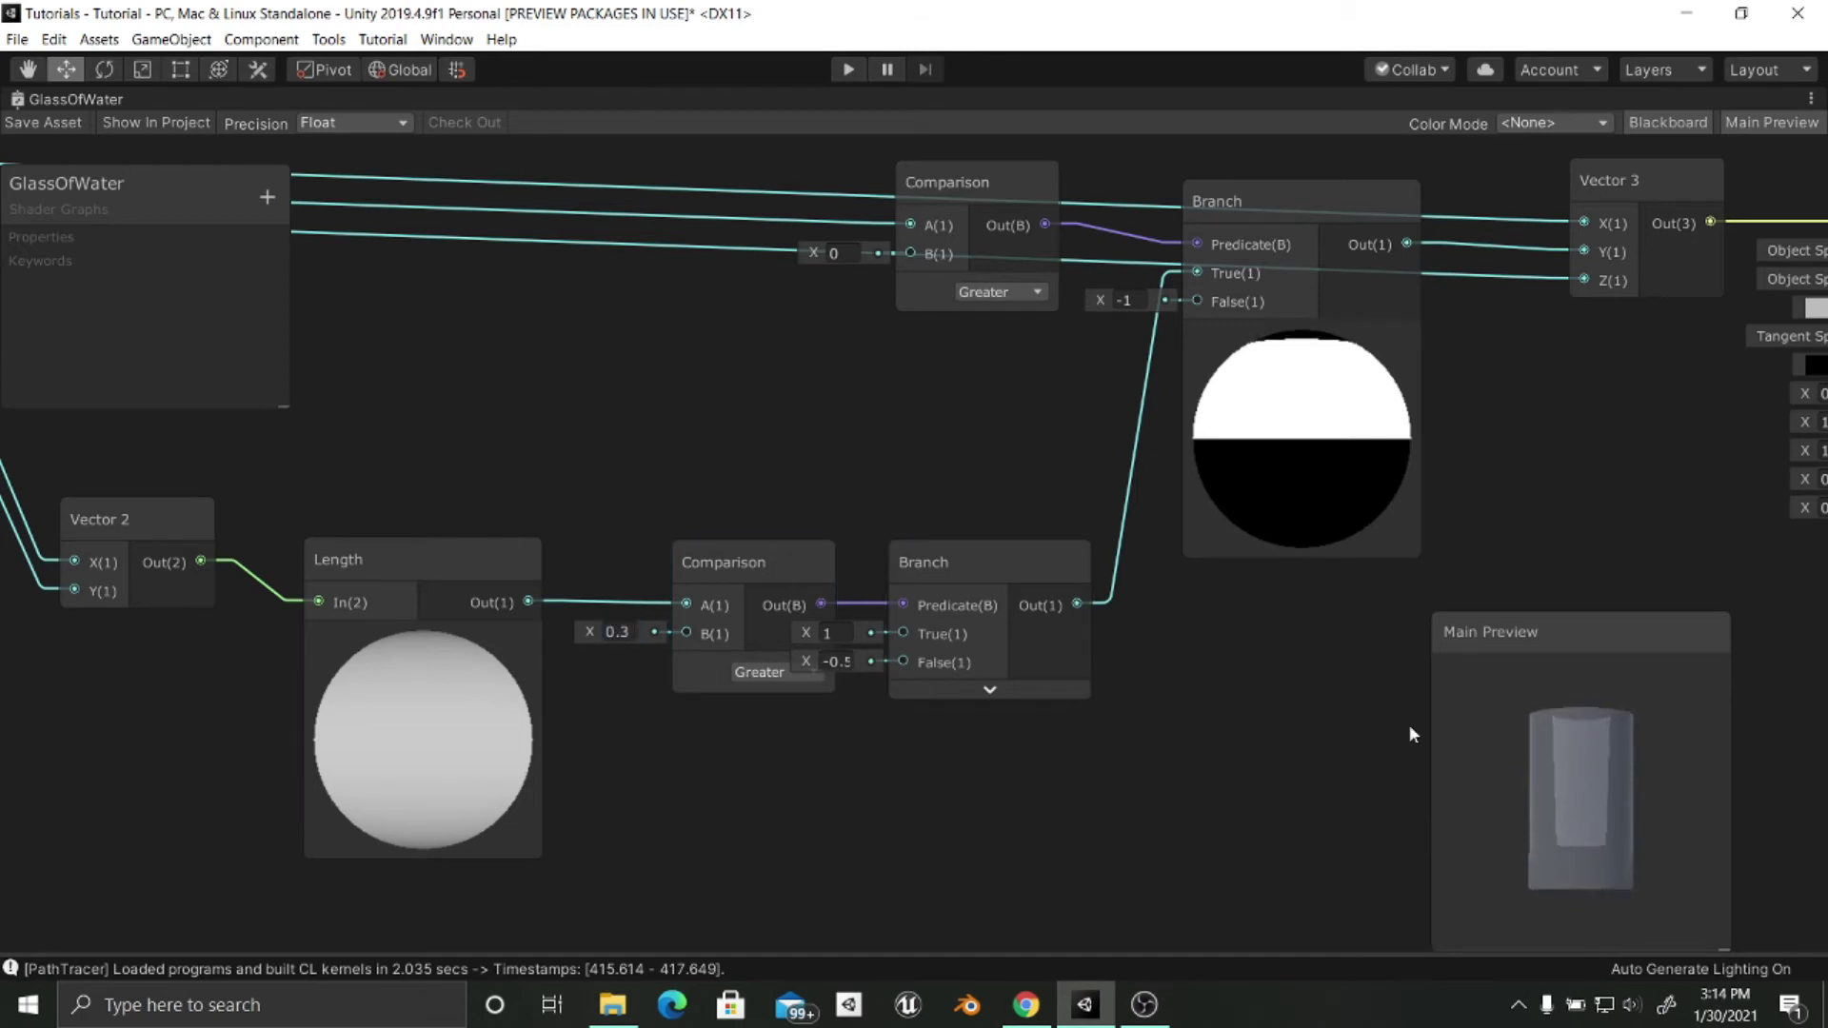
pyautogui.moveTo(1049, 741); pyautogui.dragTo(930, 734, button='middle')
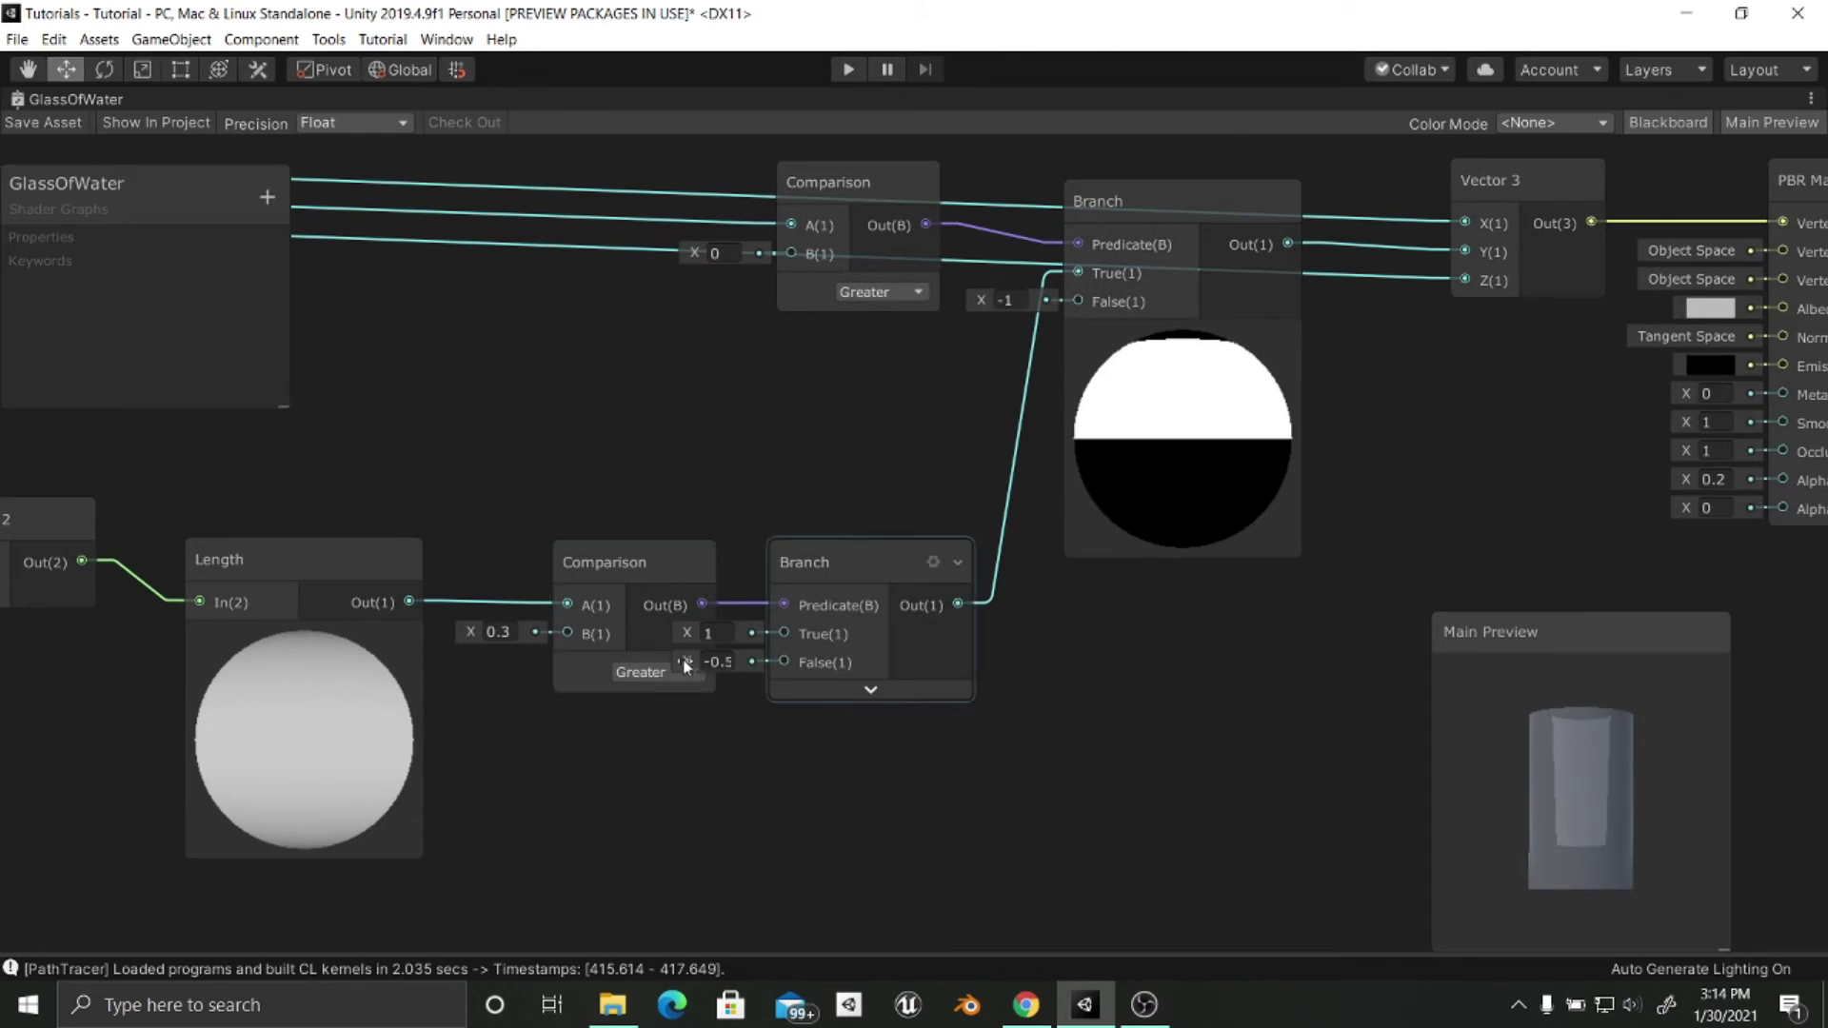
# Lower the second Branch node's False value to about -0.8 and set the lower Comparison's B value to 0.35.
pyautogui.moveTo(685, 664); pyautogui.dragTo(603, 659)
pyautogui.click(501, 632)
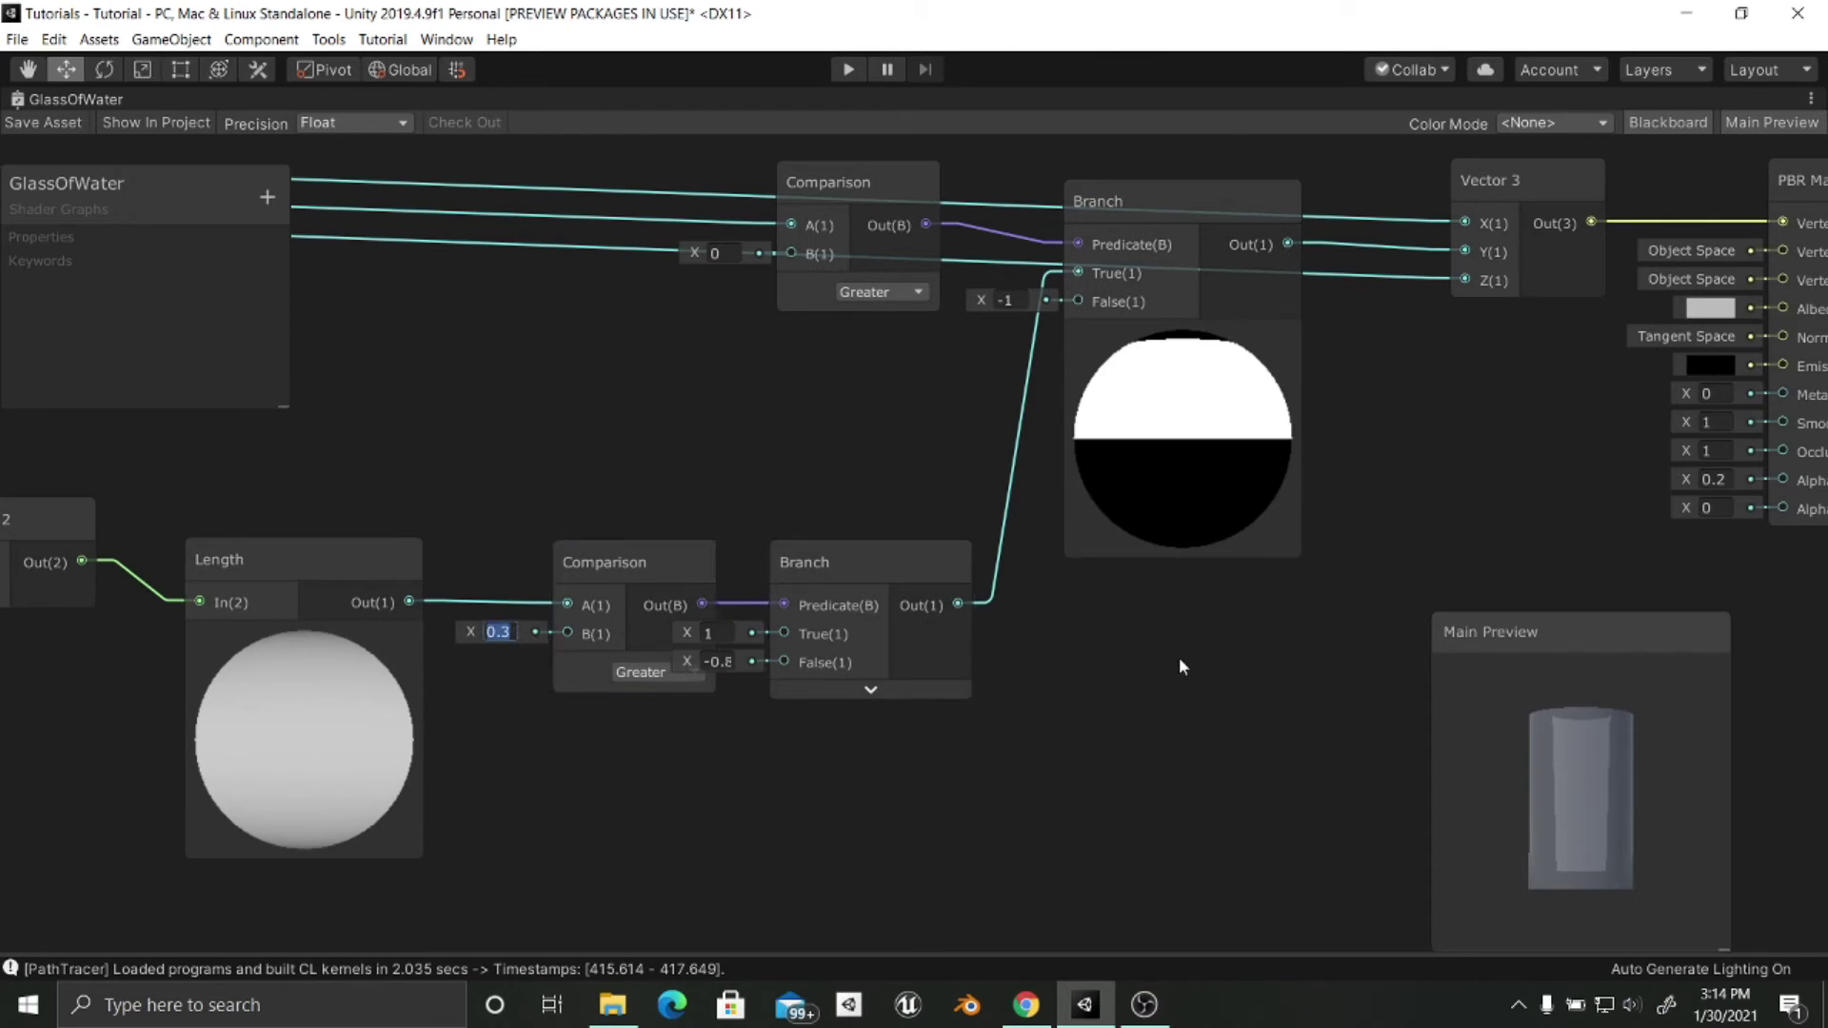
pyautogui.write('.35')
pyautogui.click(1179, 657)
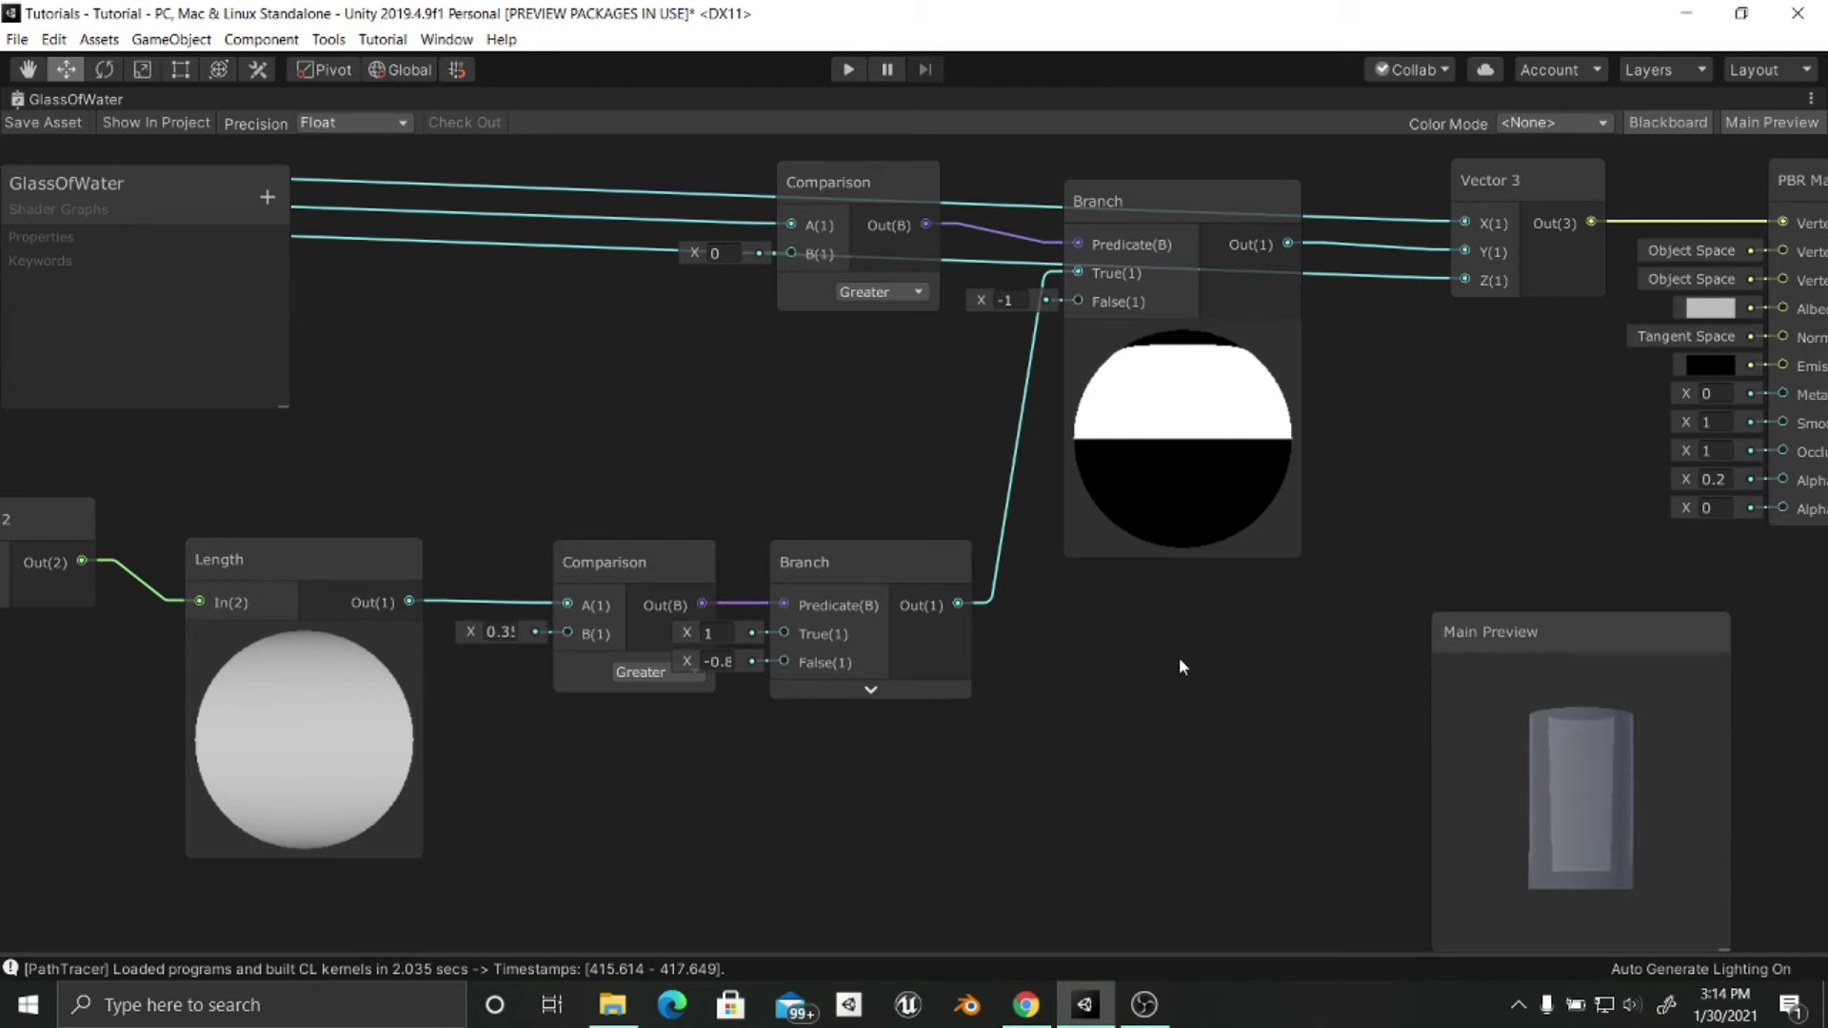
# Set the lower Comparison node's B value to 0.4 and inspect the inner cavity in the main preview.
pyautogui.click(494, 633)
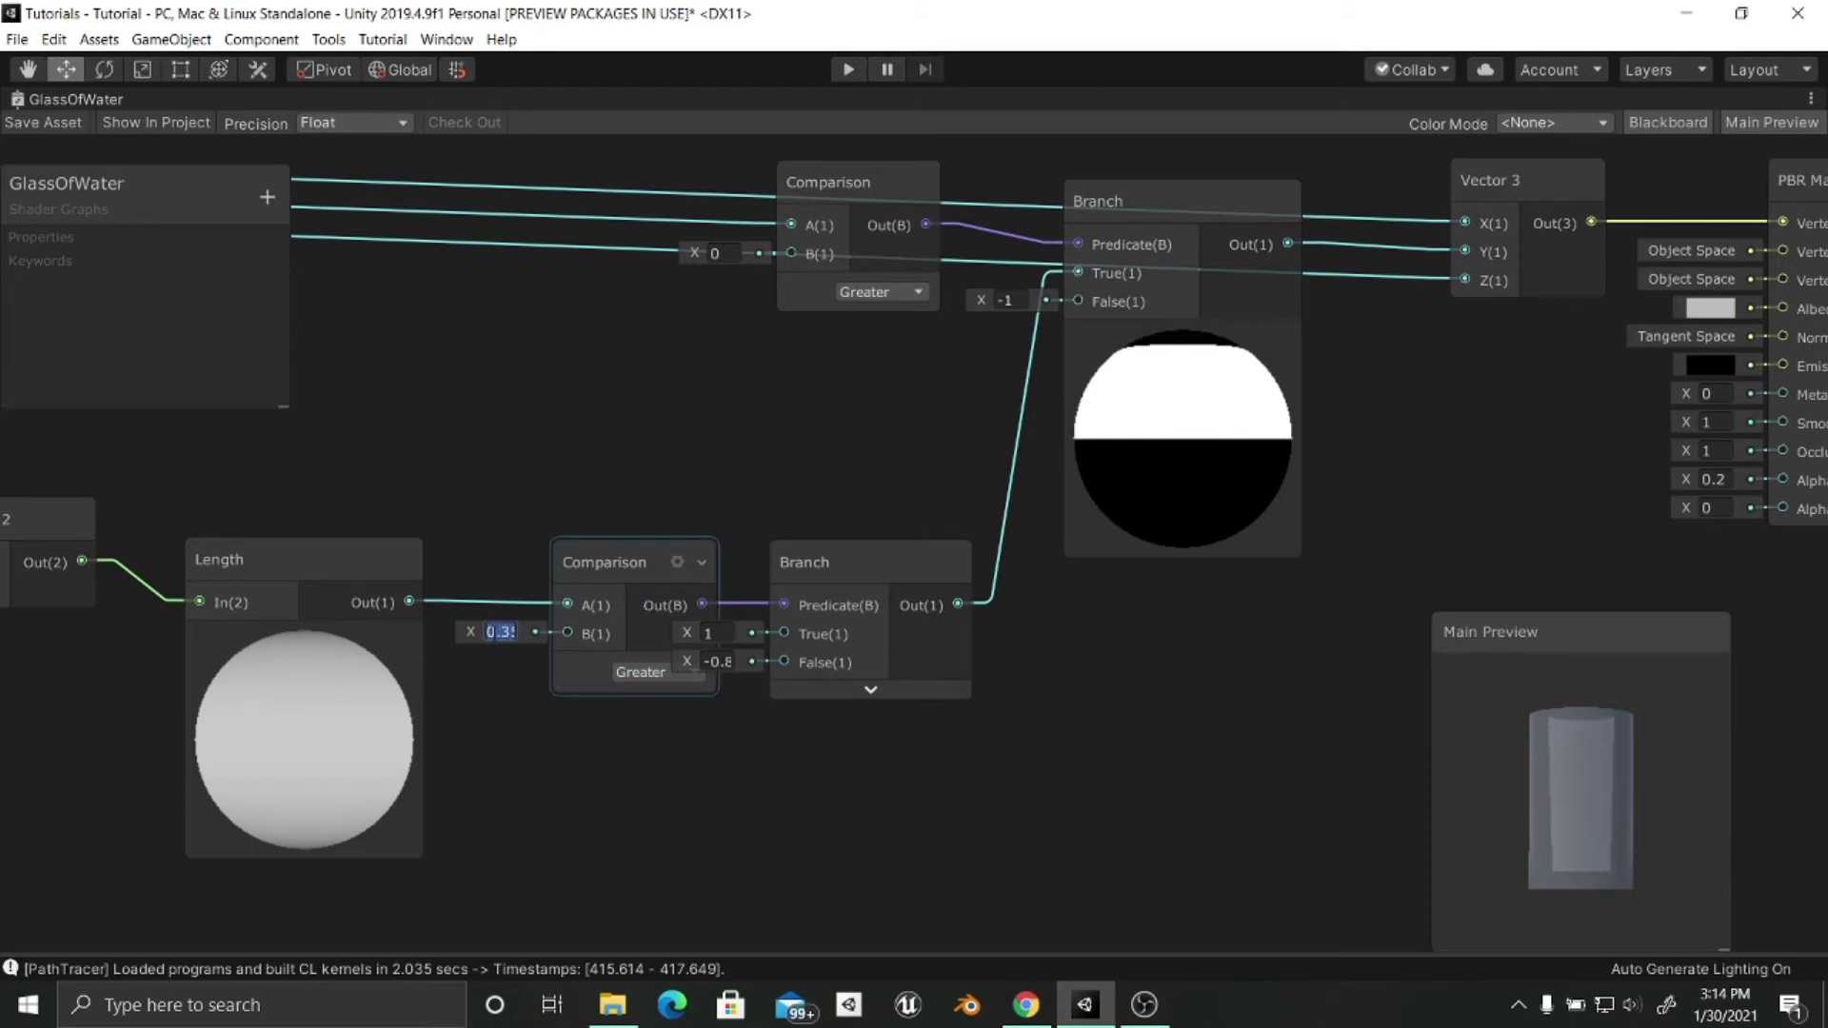
pyautogui.write('.4')
pyautogui.press('Return')
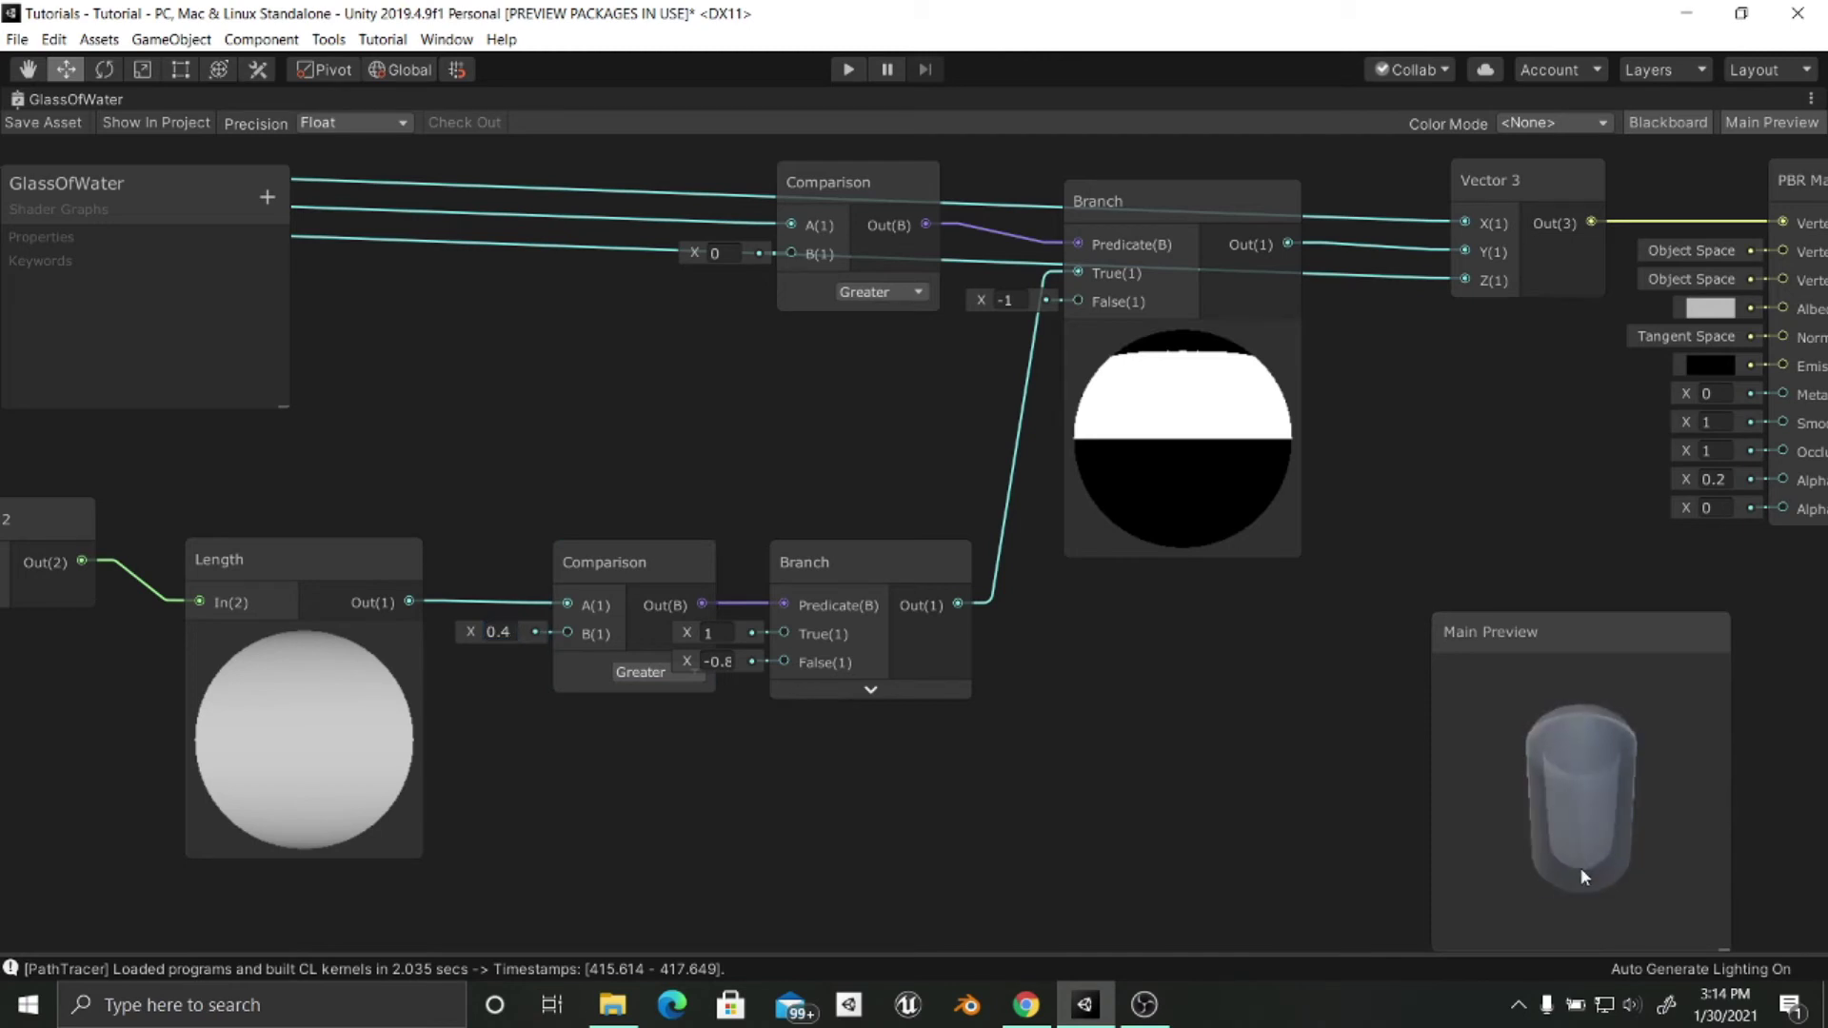
pyautogui.moveTo(1581, 867); pyautogui.dragTo(1584, 779)
pyautogui.moveTo(1258, 776); pyautogui.dragTo(929, 819, button='middle')
pyautogui.moveTo(1158, 760)
pyautogui.mouseDown(button='middle')
pyautogui.moveTo(1259, 682)
pyautogui.moveTo(1144, 760)
pyautogui.mouseUp(button='middle')
pyautogui.scroll(-1, 1183, 718)
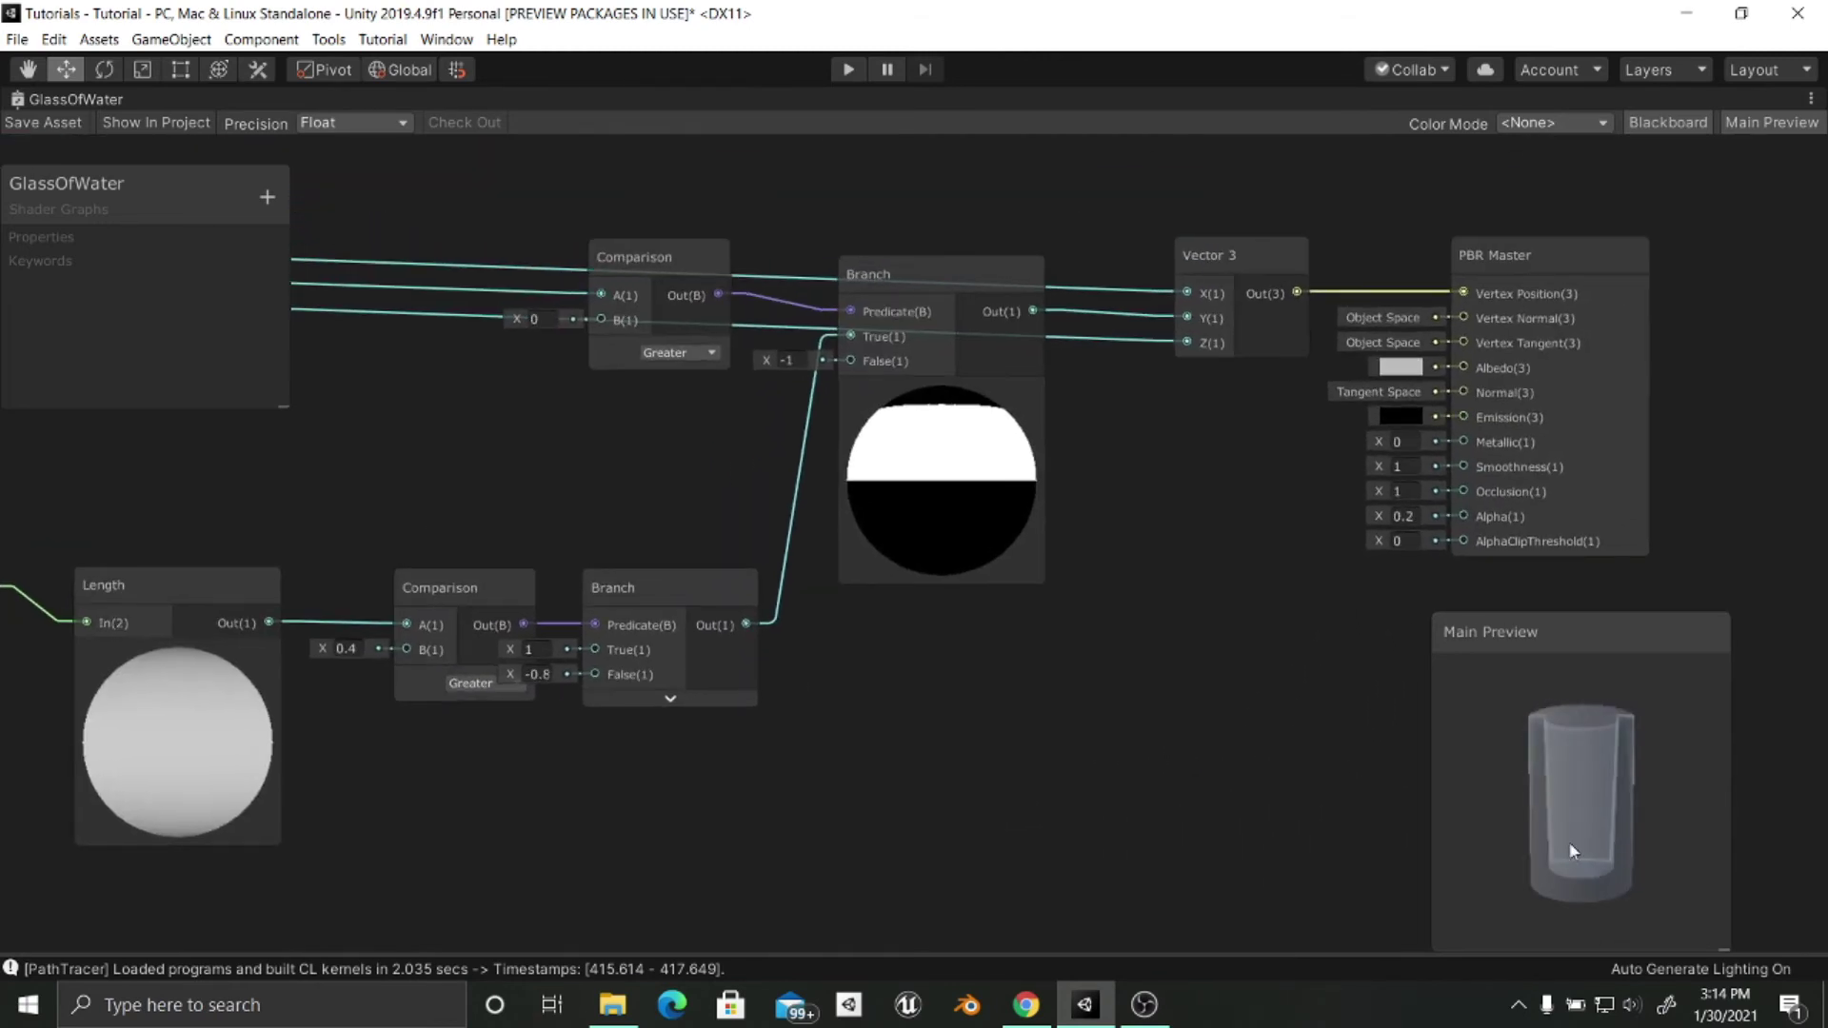
# Examine the hollow glass shape in the main preview from several angles.
pyautogui.moveTo(1573, 851)
pyautogui.mouseDown()
pyautogui.moveTo(1562, 771)
pyautogui.moveTo(1573, 870)
pyautogui.moveTo(1603, 747)
pyautogui.moveTo(1587, 854)
pyautogui.moveTo(1581, 803)
pyautogui.moveTo(1567, 831)
pyautogui.mouseUp()
pyautogui.moveTo(1224, 737); pyautogui.dragTo(1108, 752, button='middle')
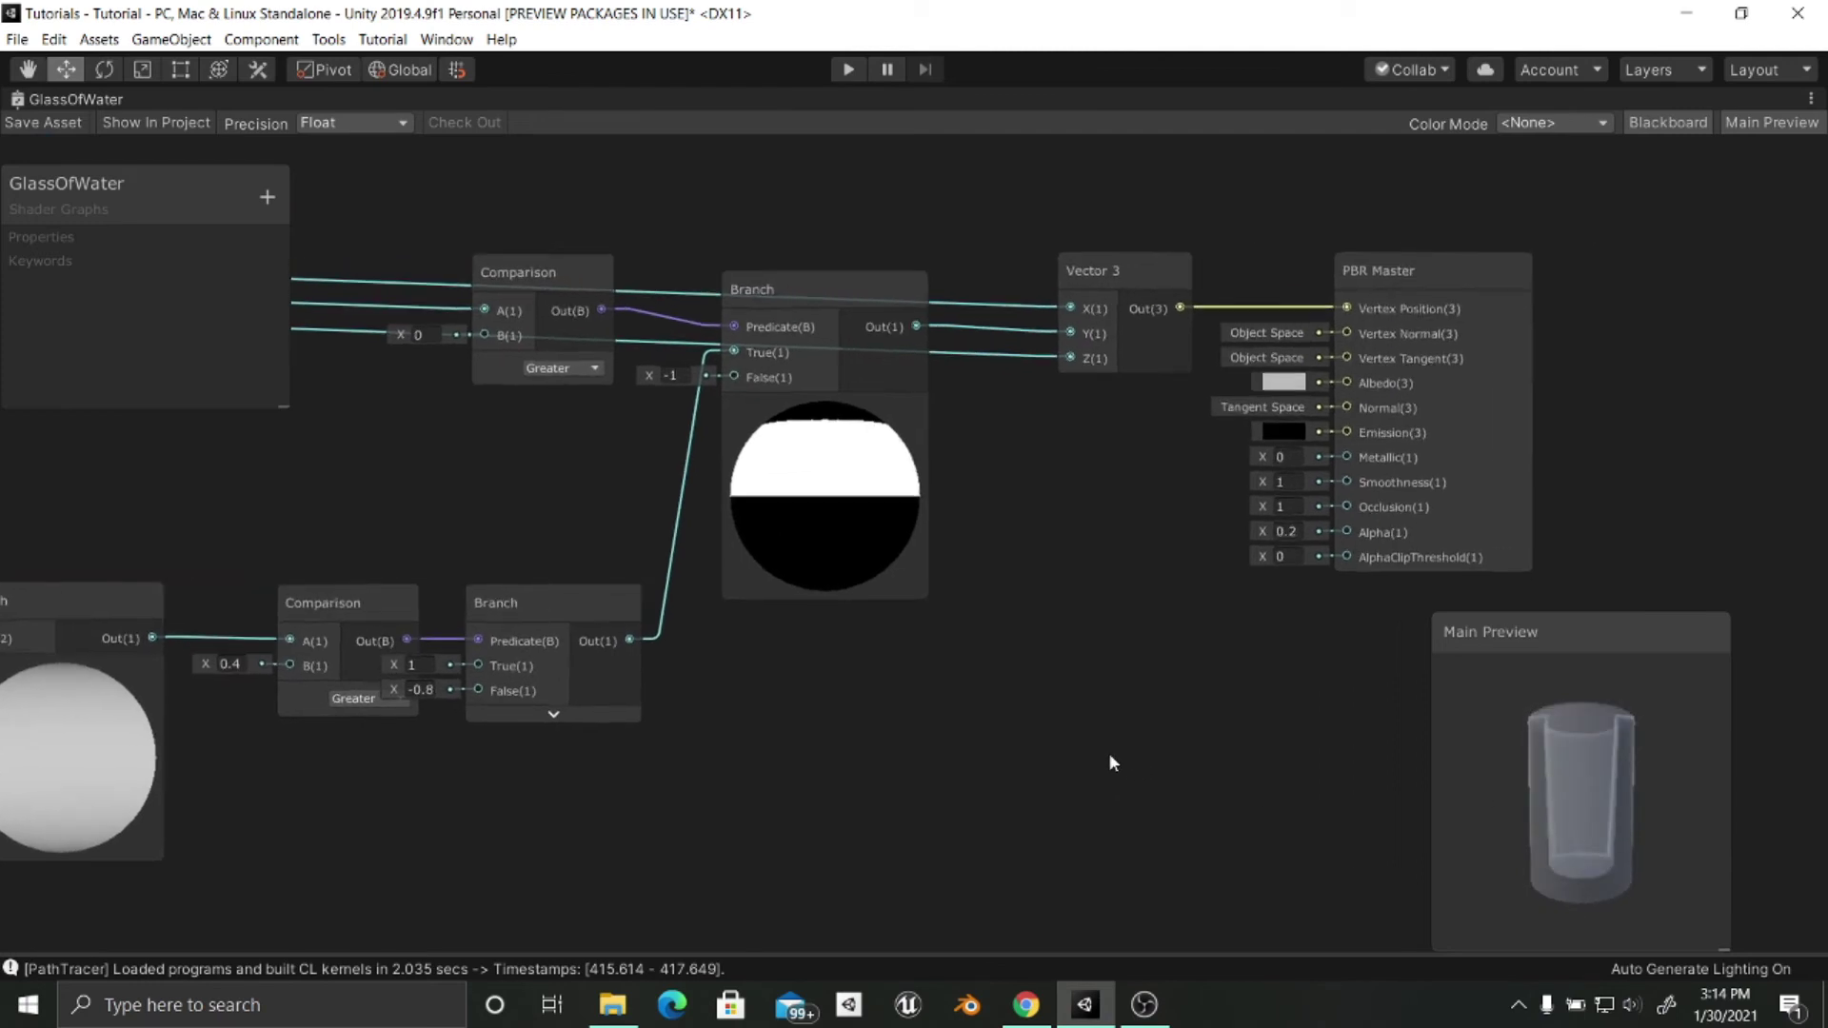
pyautogui.moveTo(1636, 798); pyautogui.dragTo(1550, 829)
pyautogui.moveTo(1225, 802); pyautogui.dragTo(1114, 785, button='middle')
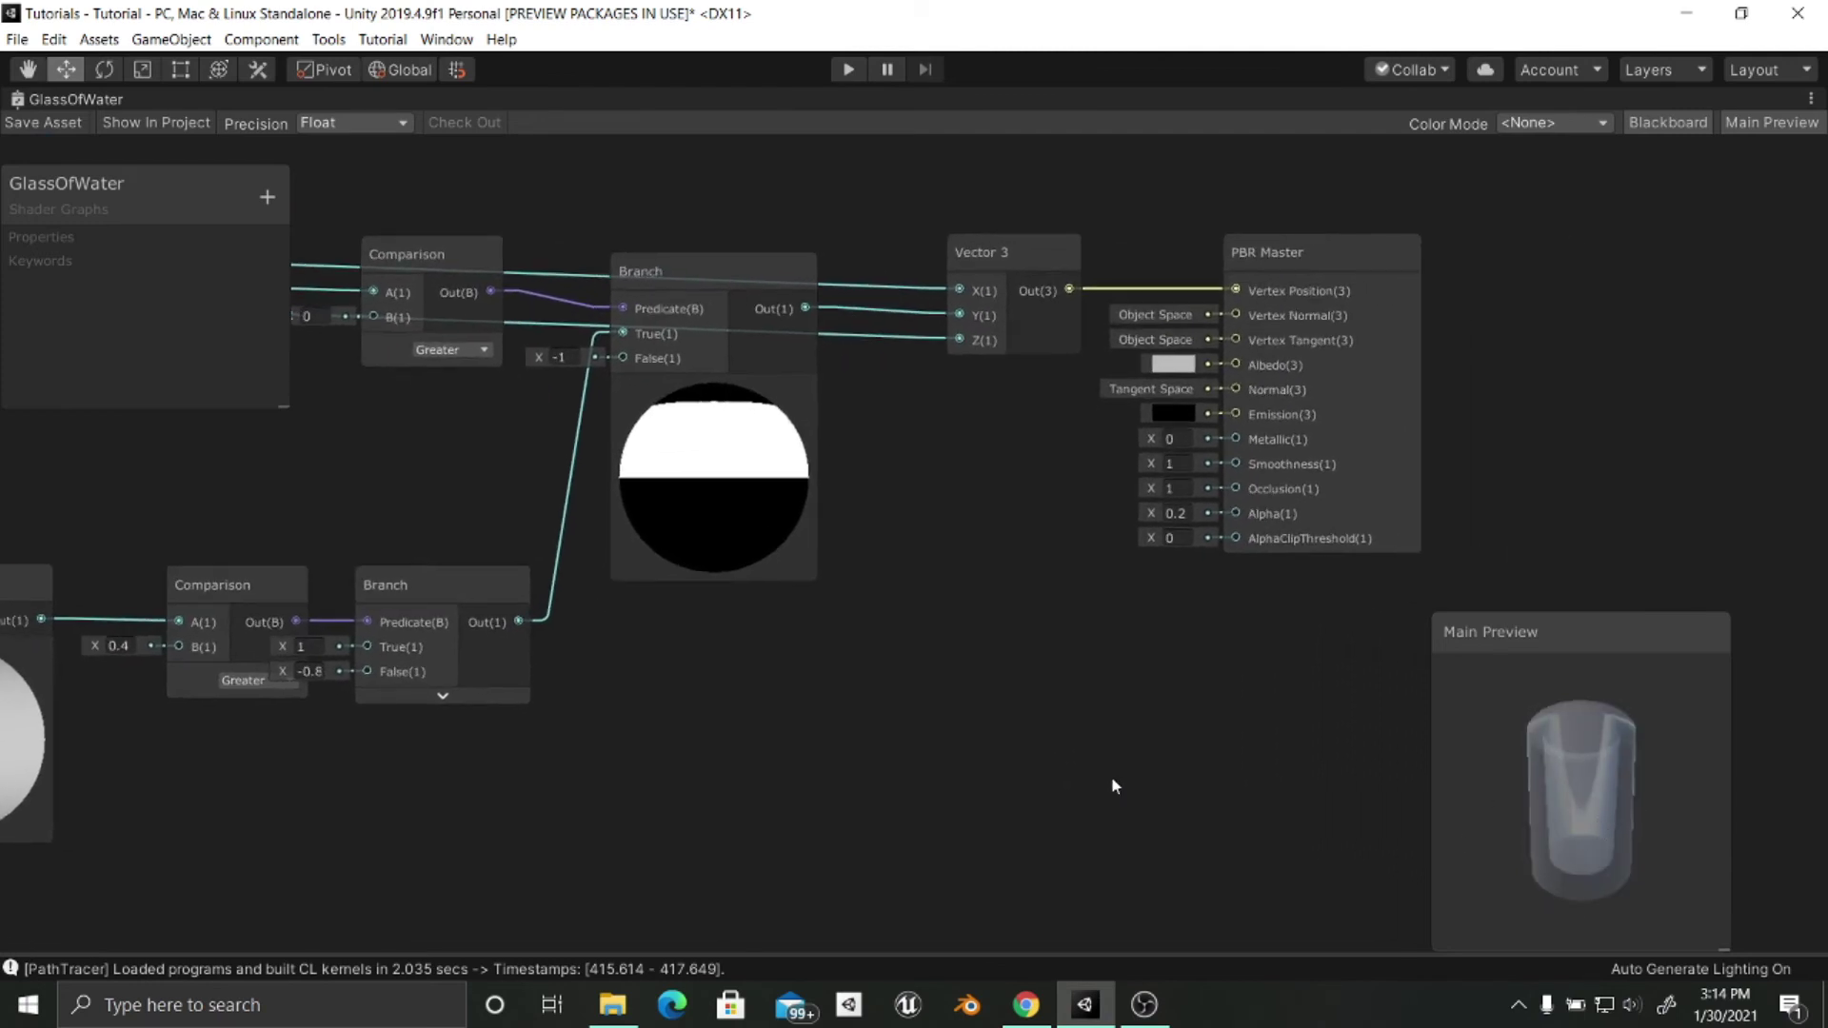
pyautogui.scroll(-5, 1234, 682)
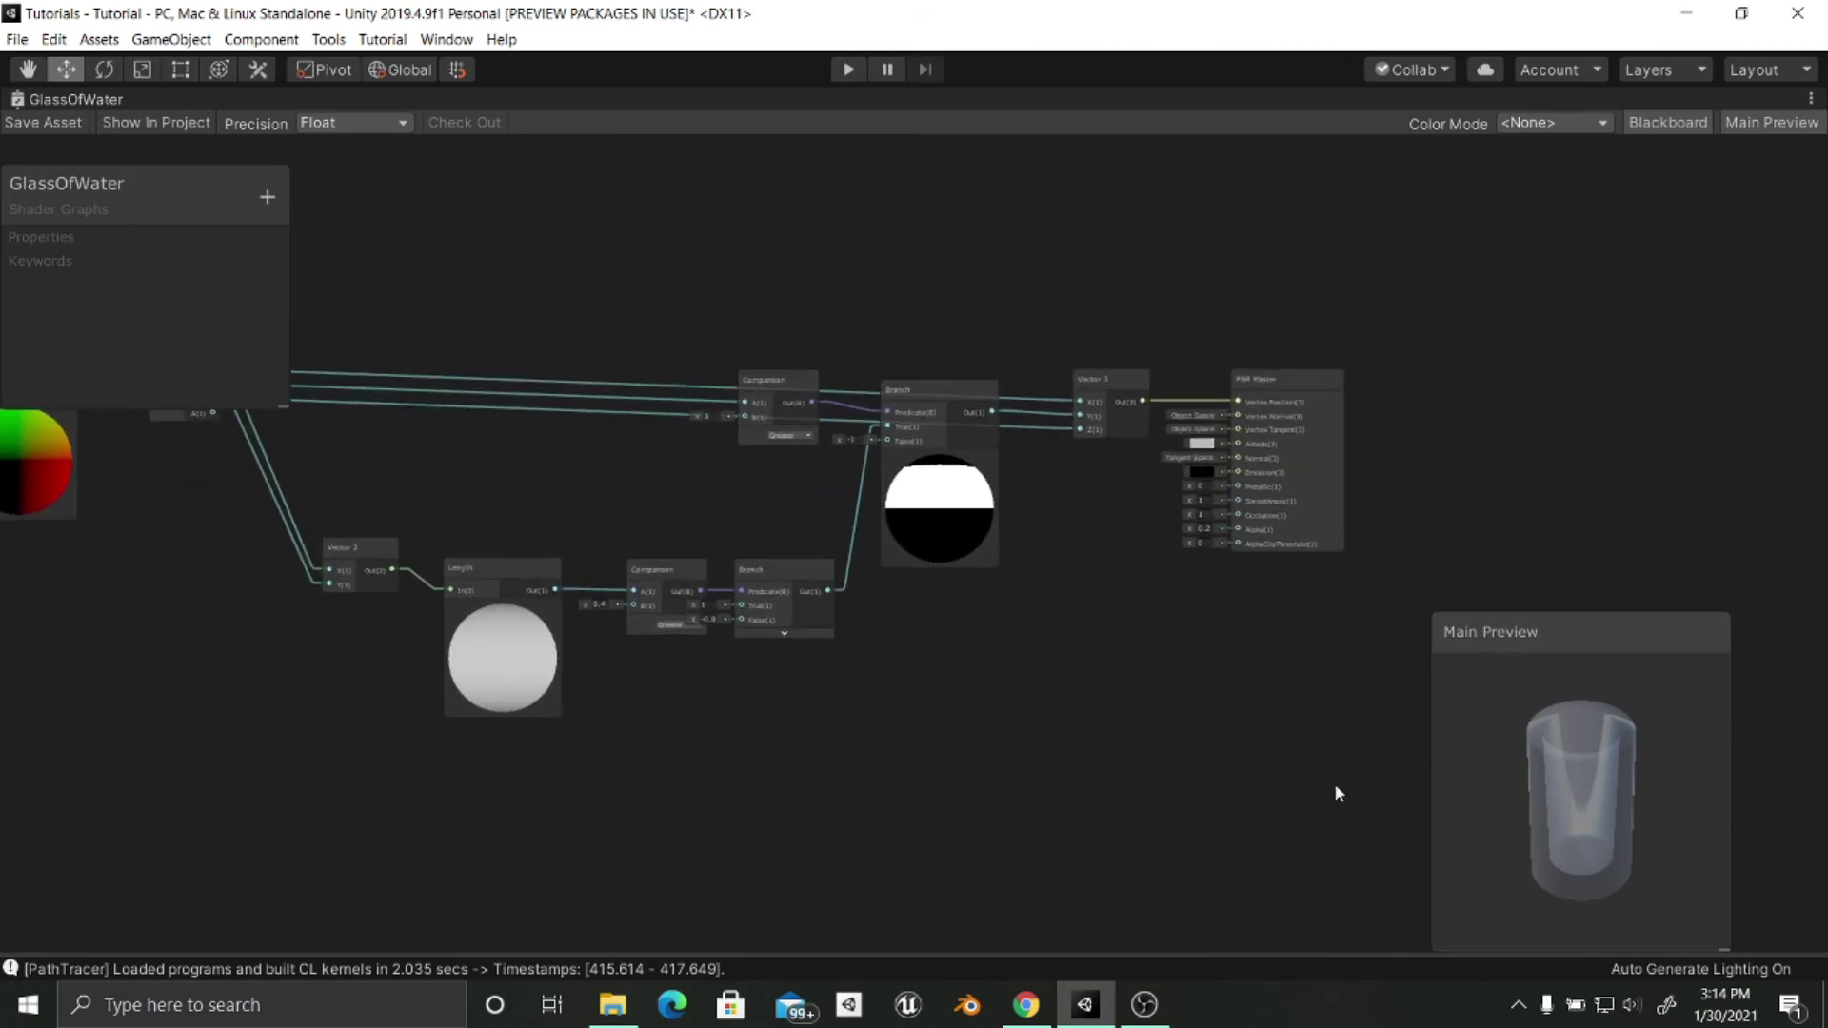
pyautogui.moveTo(1334, 793); pyautogui.dragTo(1245, 738, button='middle')
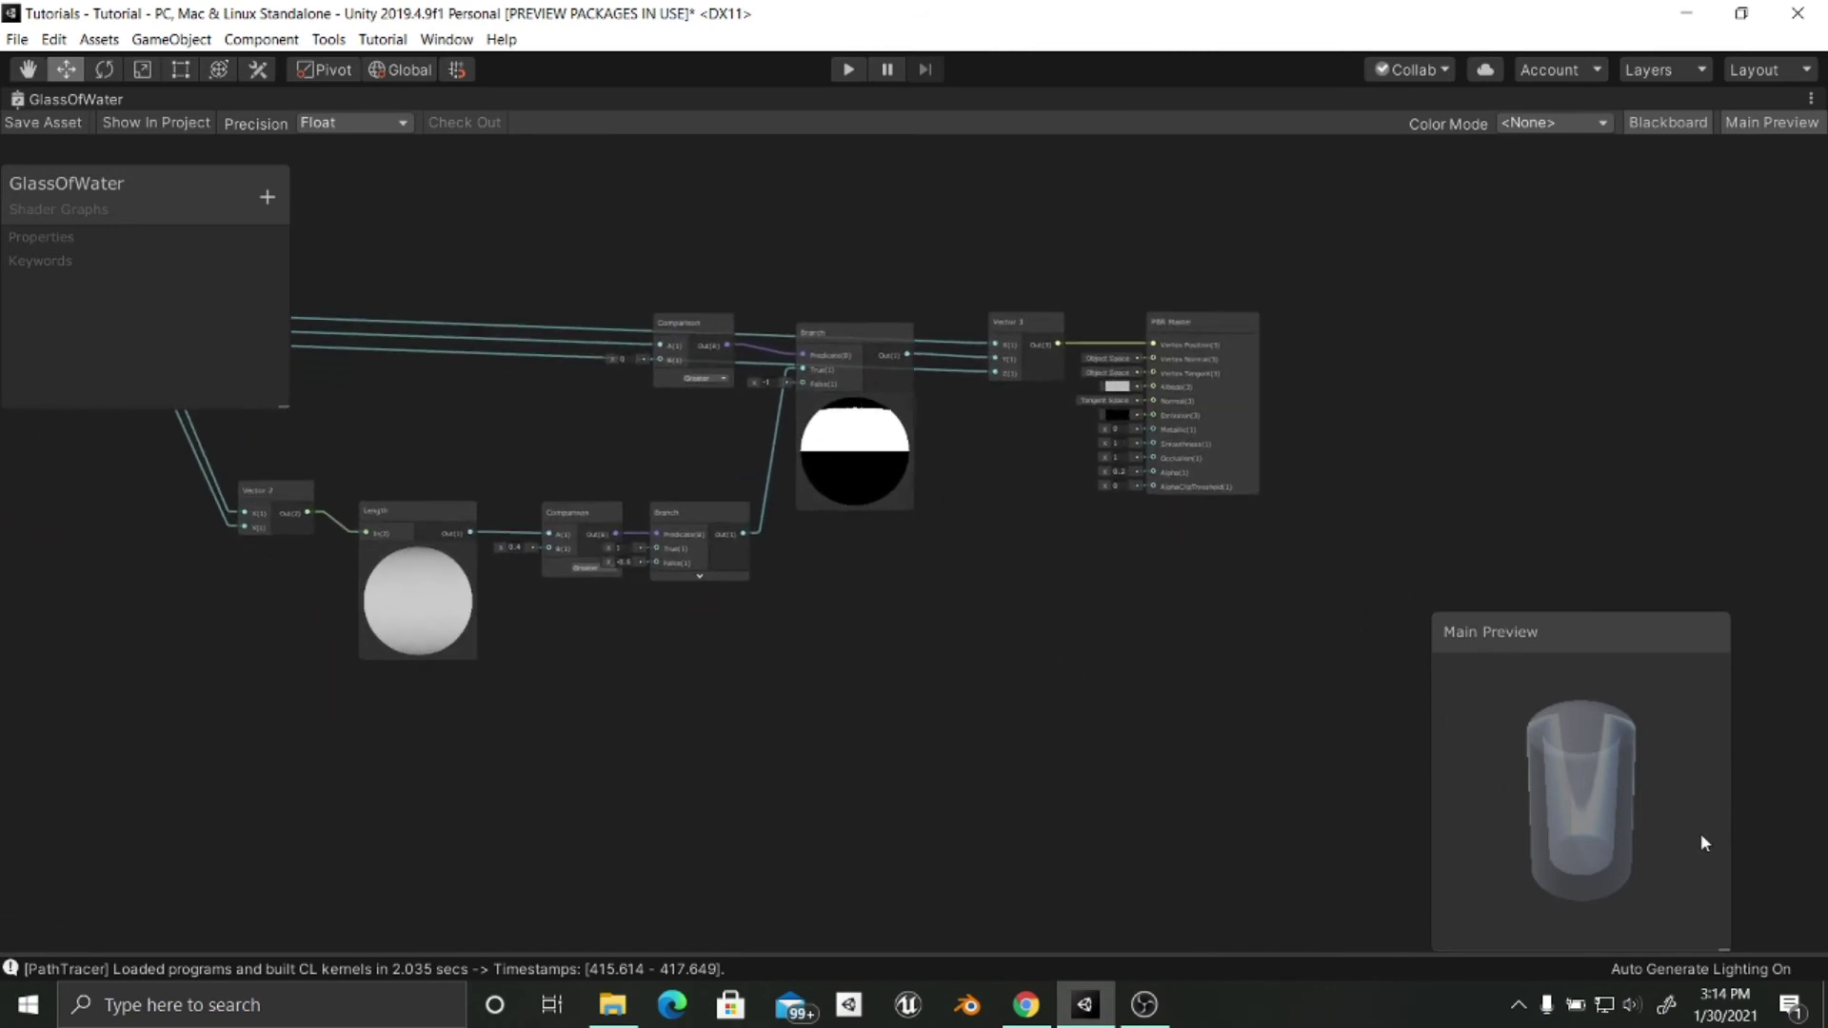
pyautogui.moveTo(1598, 798); pyautogui.dragTo(1586, 763)
pyautogui.moveTo(1055, 759); pyautogui.dragTo(1231, 727, button='middle')
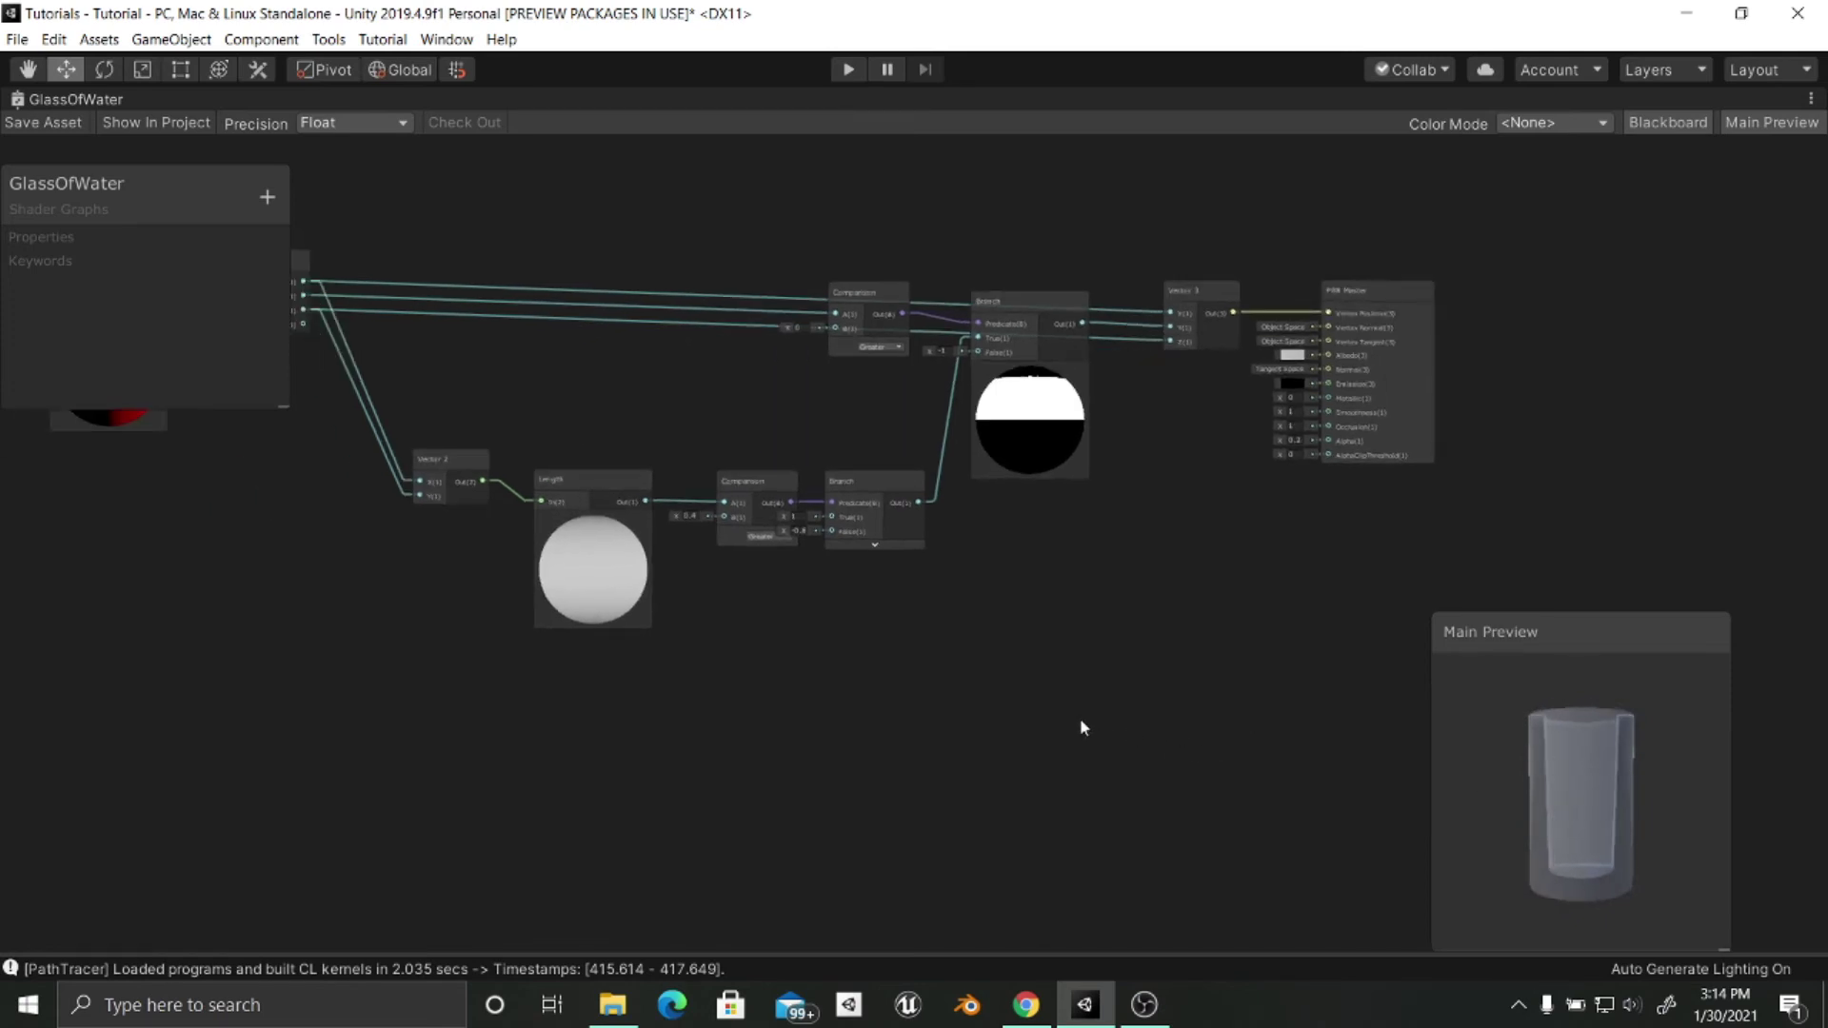
# Add a Lerp node in the empty graph area below the PBR Master node.
pyautogui.press('space')
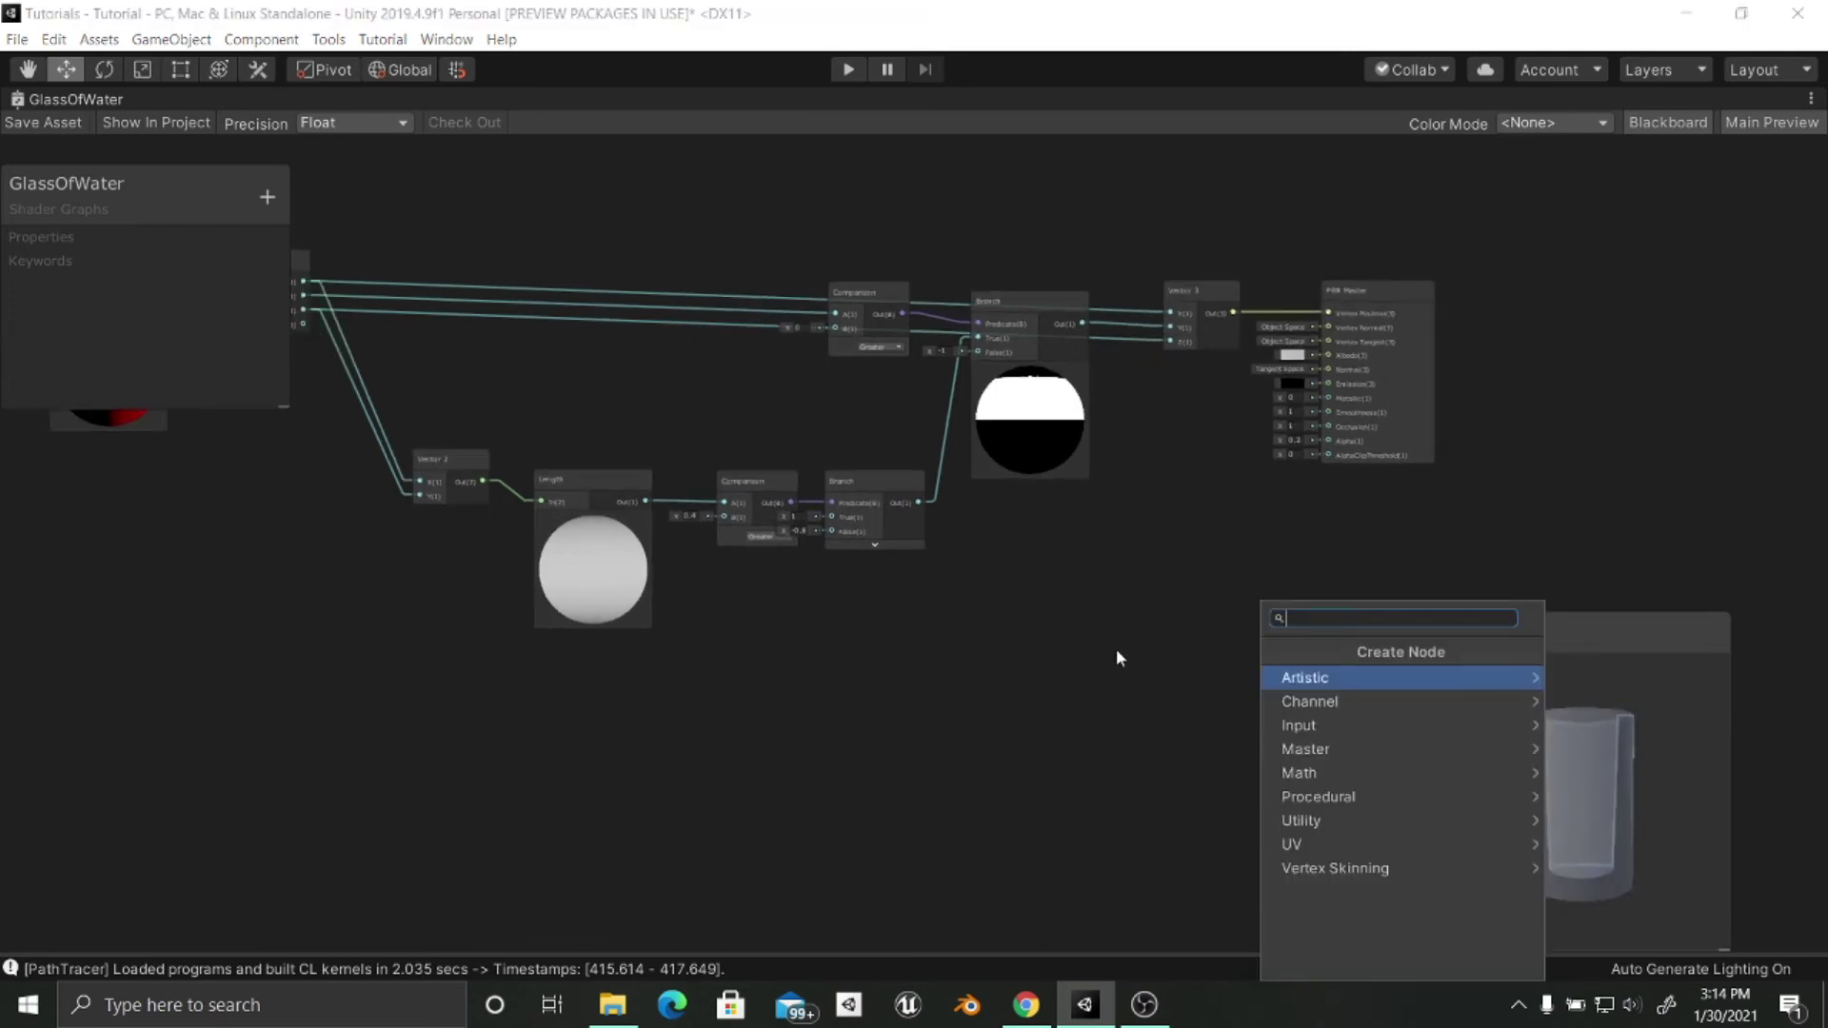
pyautogui.write('lerp')
pyautogui.press('Return')
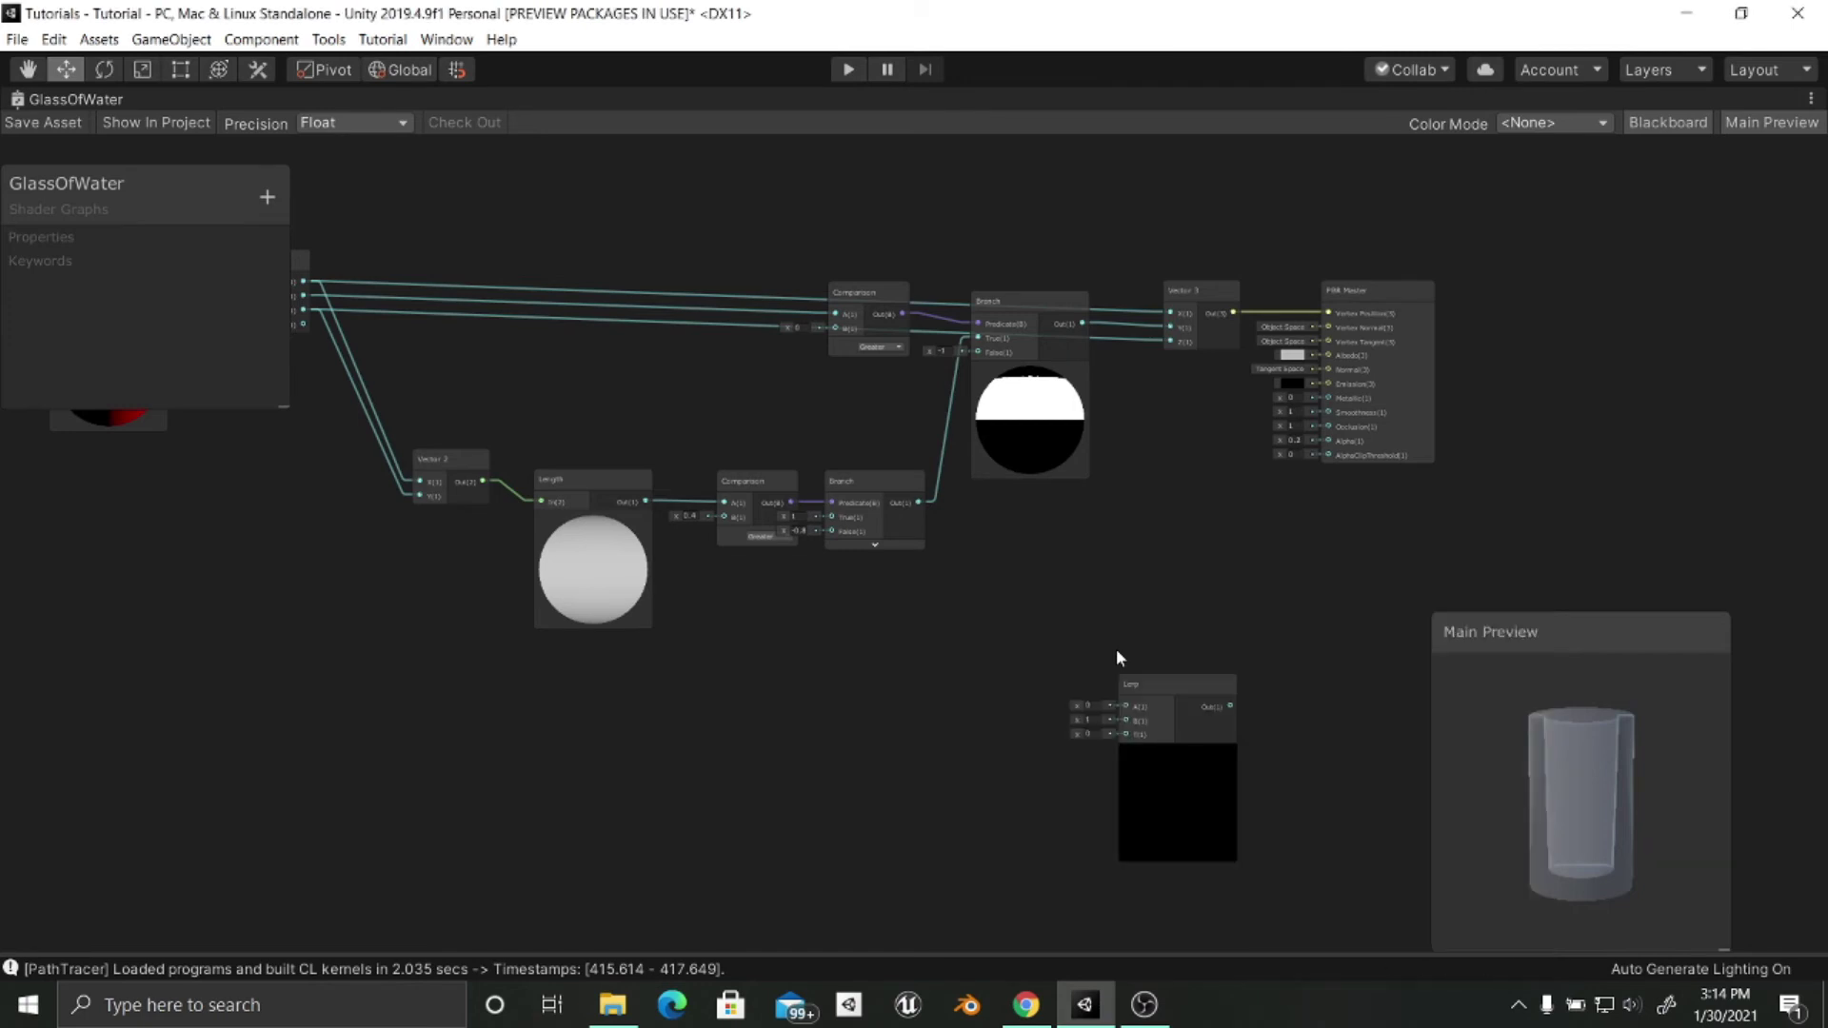
pyautogui.moveTo(981, 686); pyautogui.dragTo(1082, 683, button='middle')
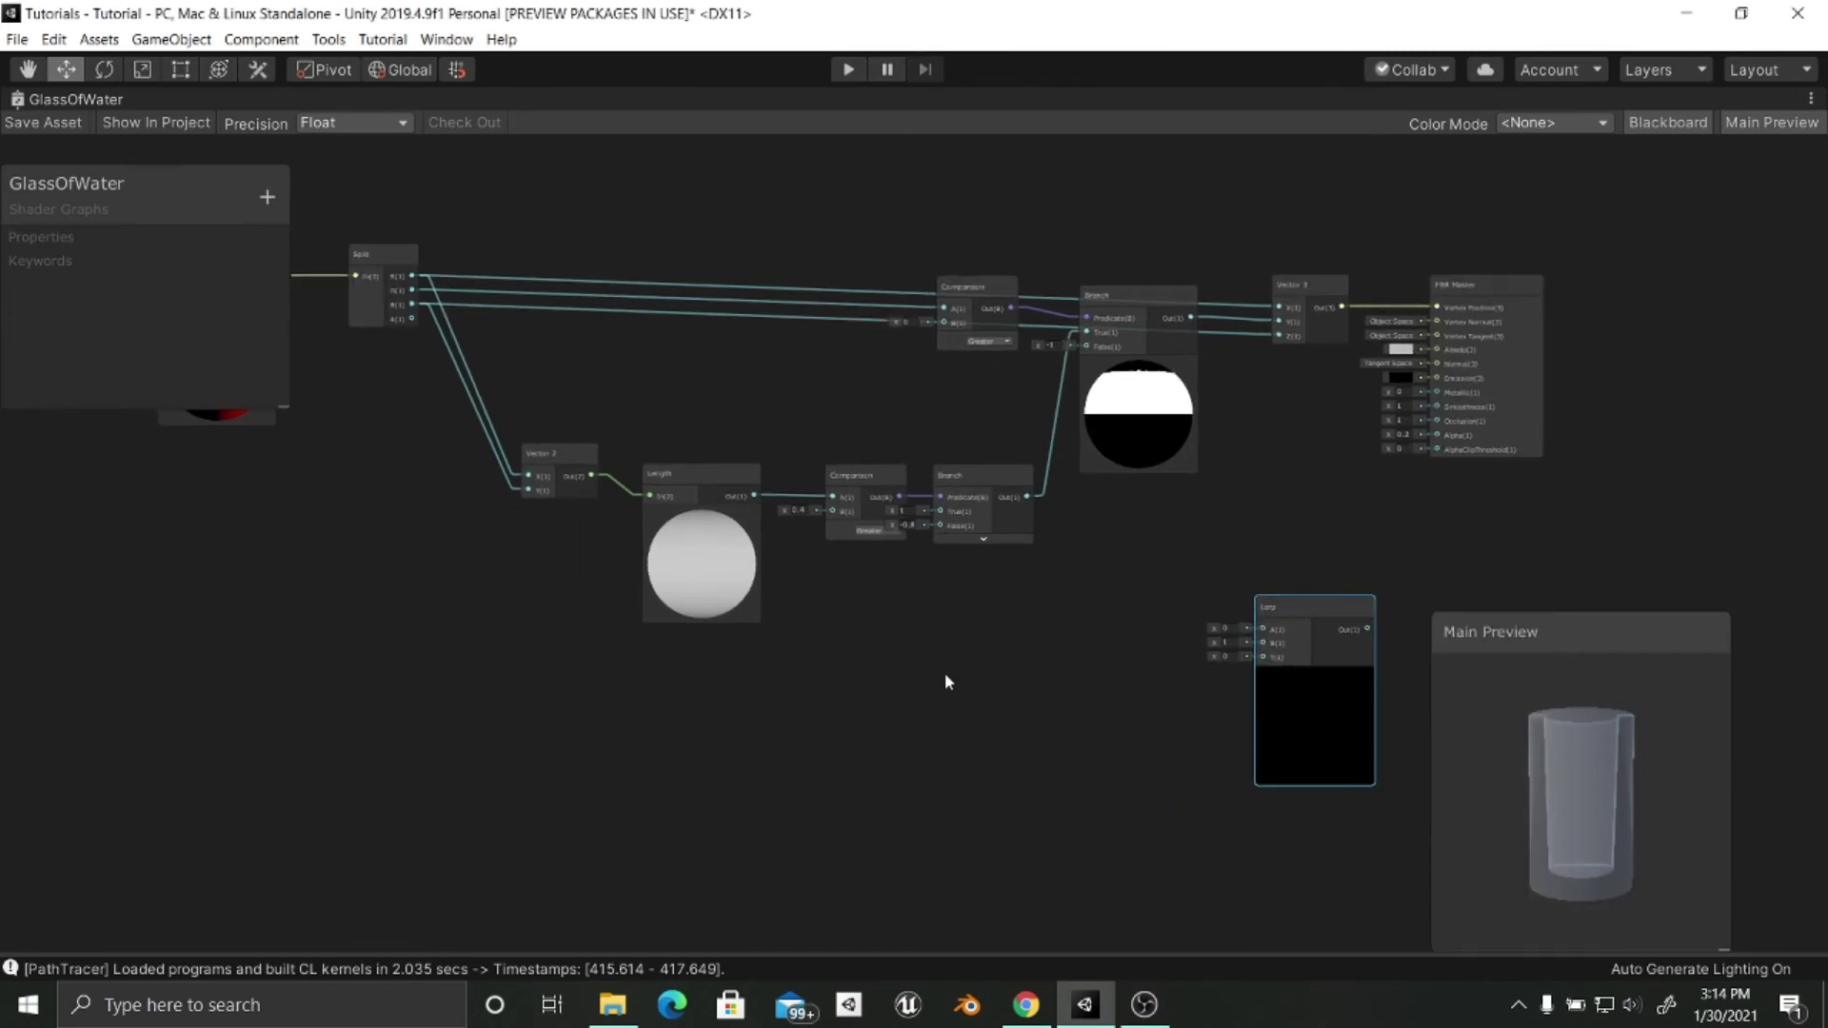
pyautogui.moveTo(945, 681); pyautogui.dragTo(1117, 635, button='middle')
# Connect the Position node's output to the Lerp's A input and the Vector 3 output to its B input.
pyautogui.moveTo(440, 229); pyautogui.dragTo(1424, 590)
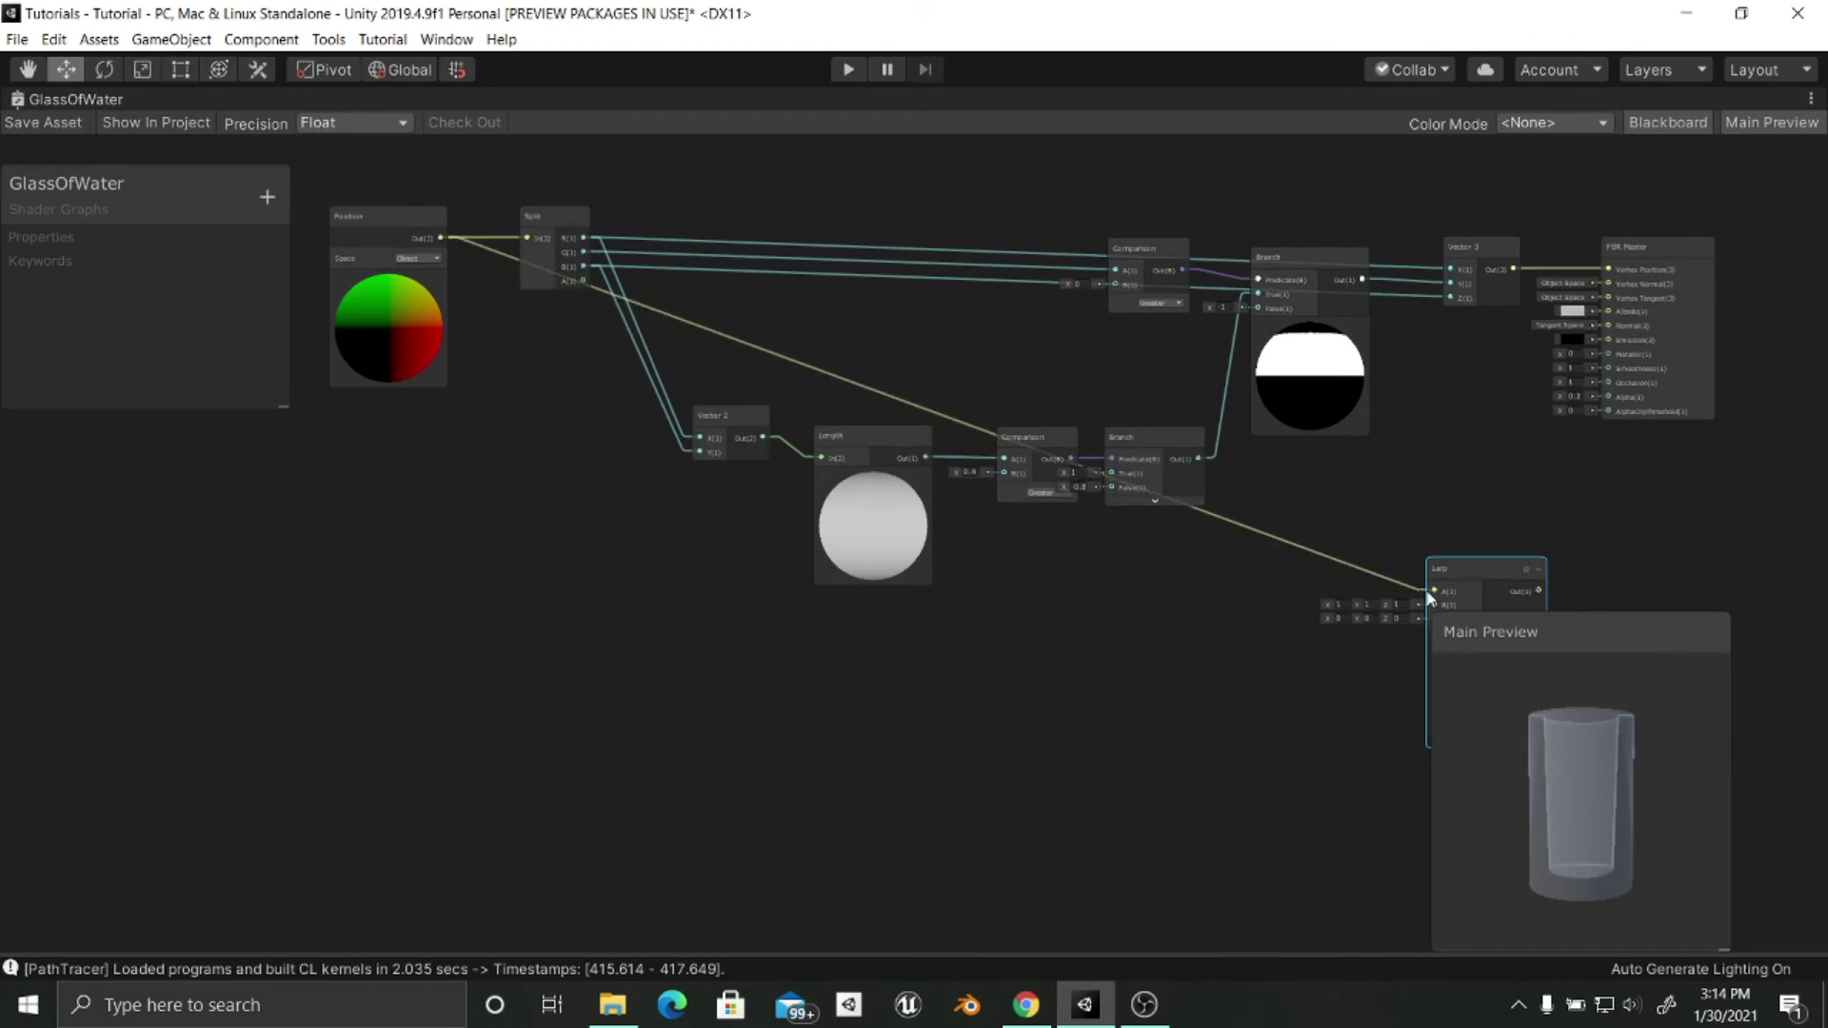
pyautogui.moveTo(1424, 590); pyautogui.dragTo(938, 617, button='middle')
pyautogui.moveTo(971, 589); pyautogui.dragTo(1155, 538)
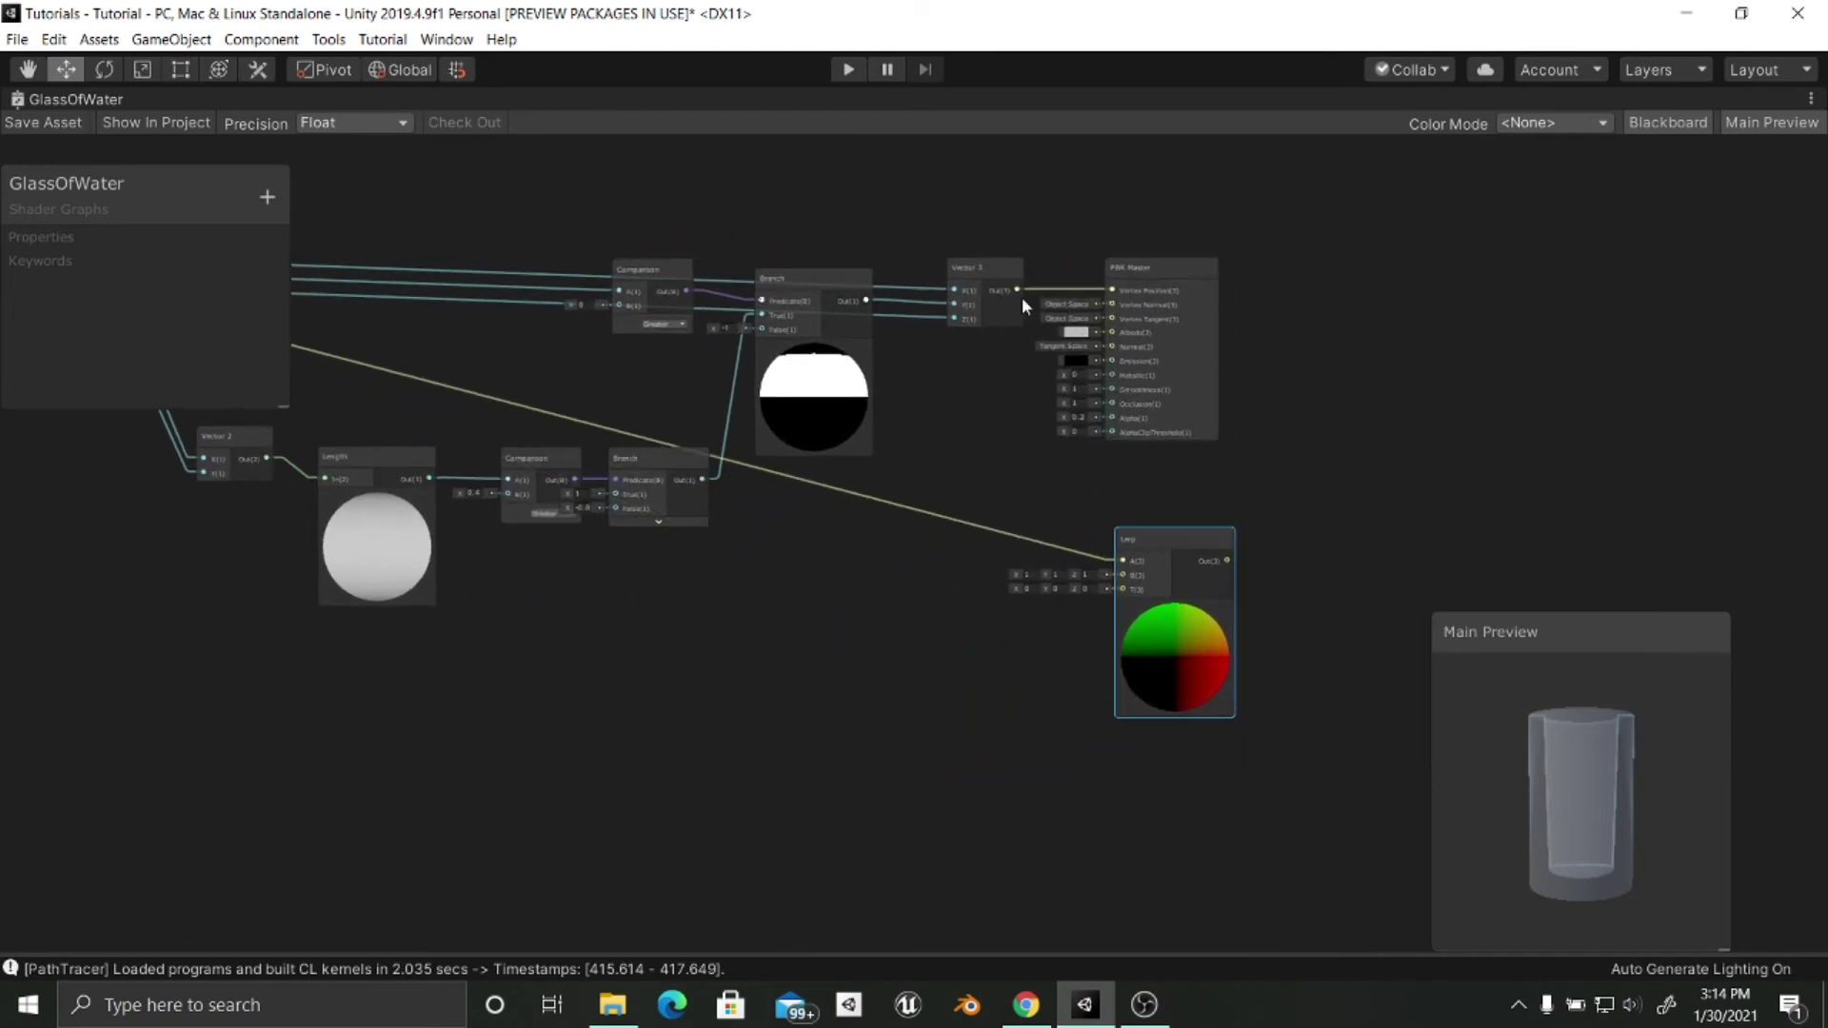
pyautogui.moveTo(1017, 290); pyautogui.dragTo(1123, 577)
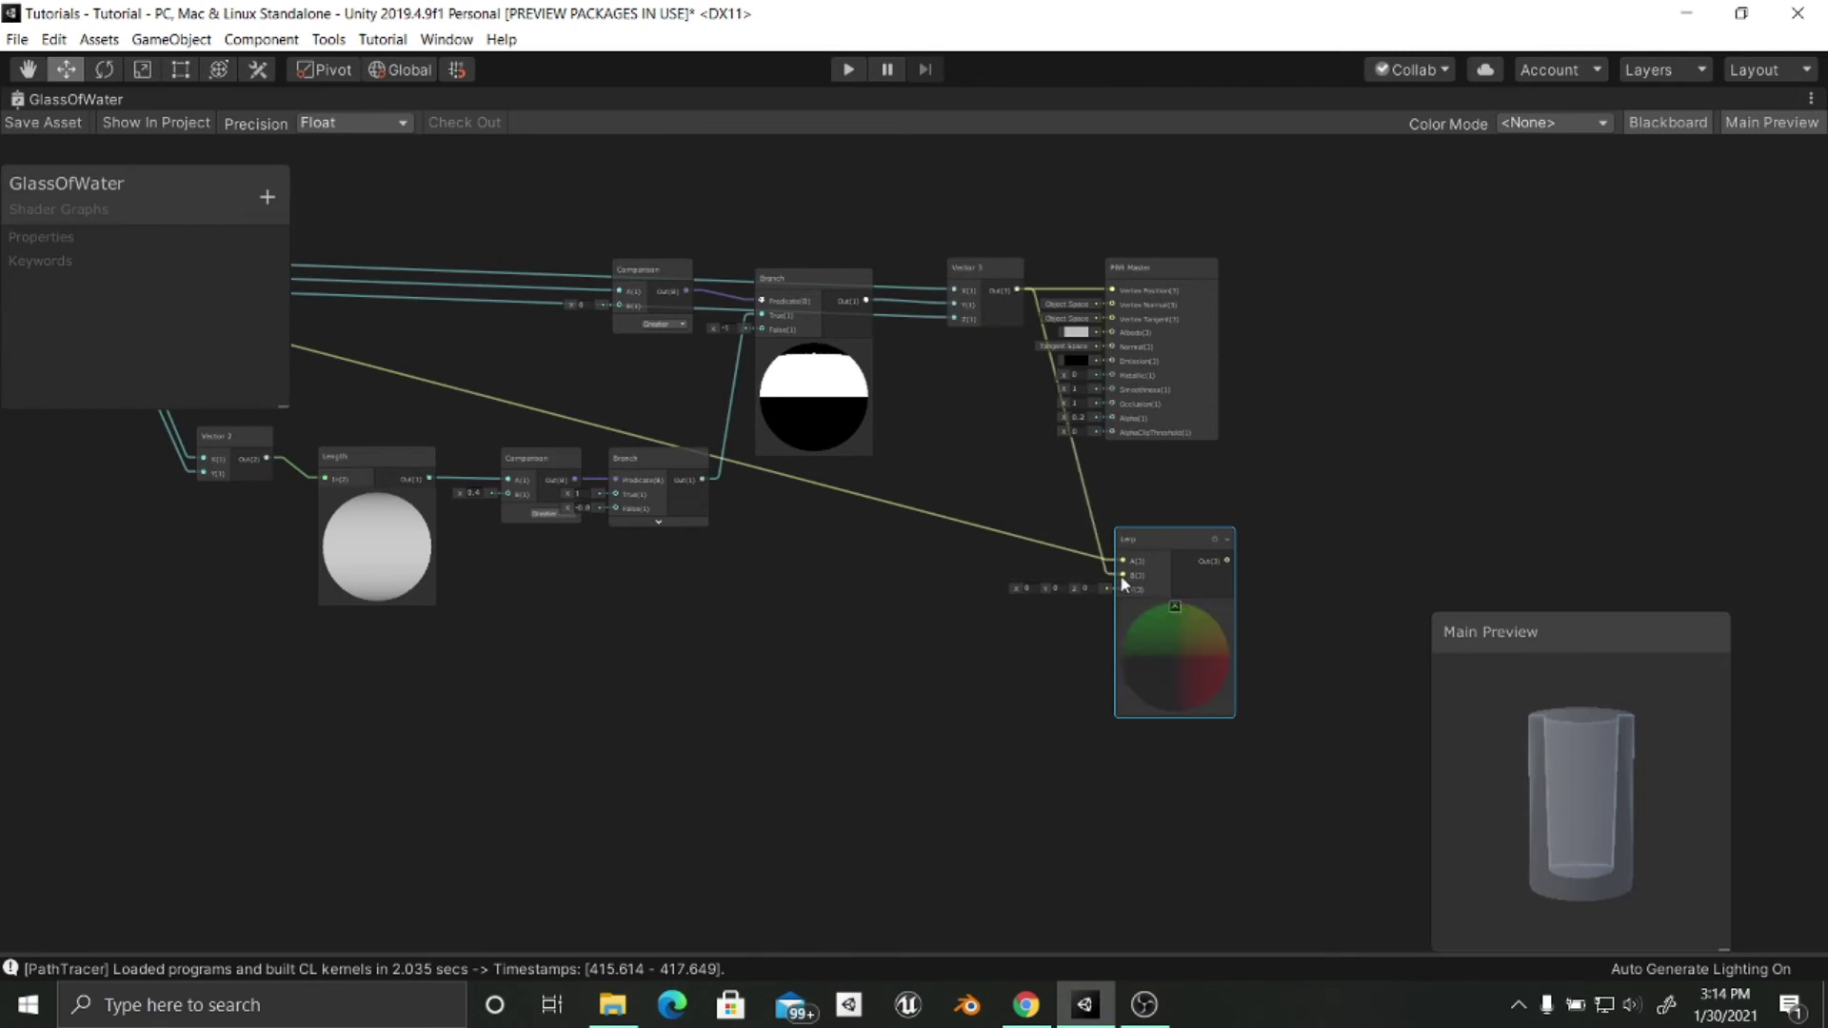
# Move the PBR Master node farther from the Vector 3 node and place the Lerp node between them.
pyautogui.moveTo(1050, 602); pyautogui.dragTo(807, 678, button='middle')
pyautogui.moveTo(931, 352); pyautogui.dragTo(1200, 352)
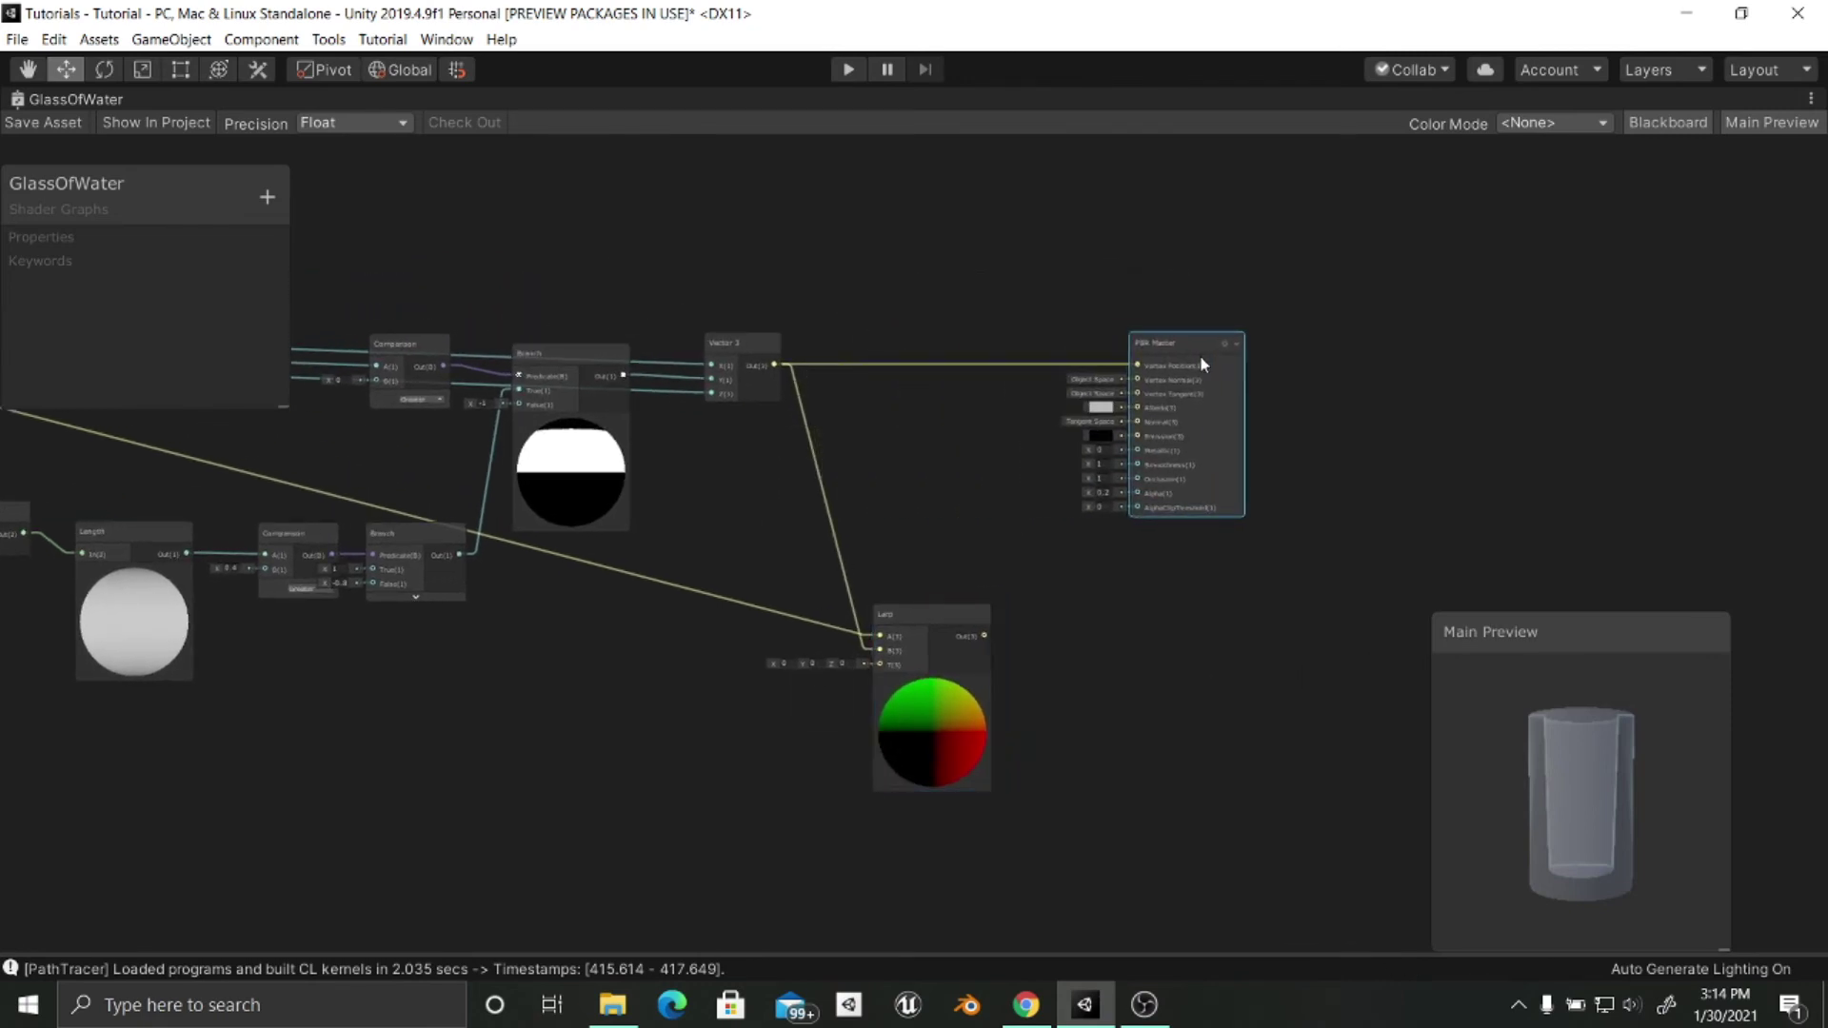
pyautogui.moveTo(928, 619); pyautogui.dragTo(991, 471)
pyautogui.scroll(5, 943, 485)
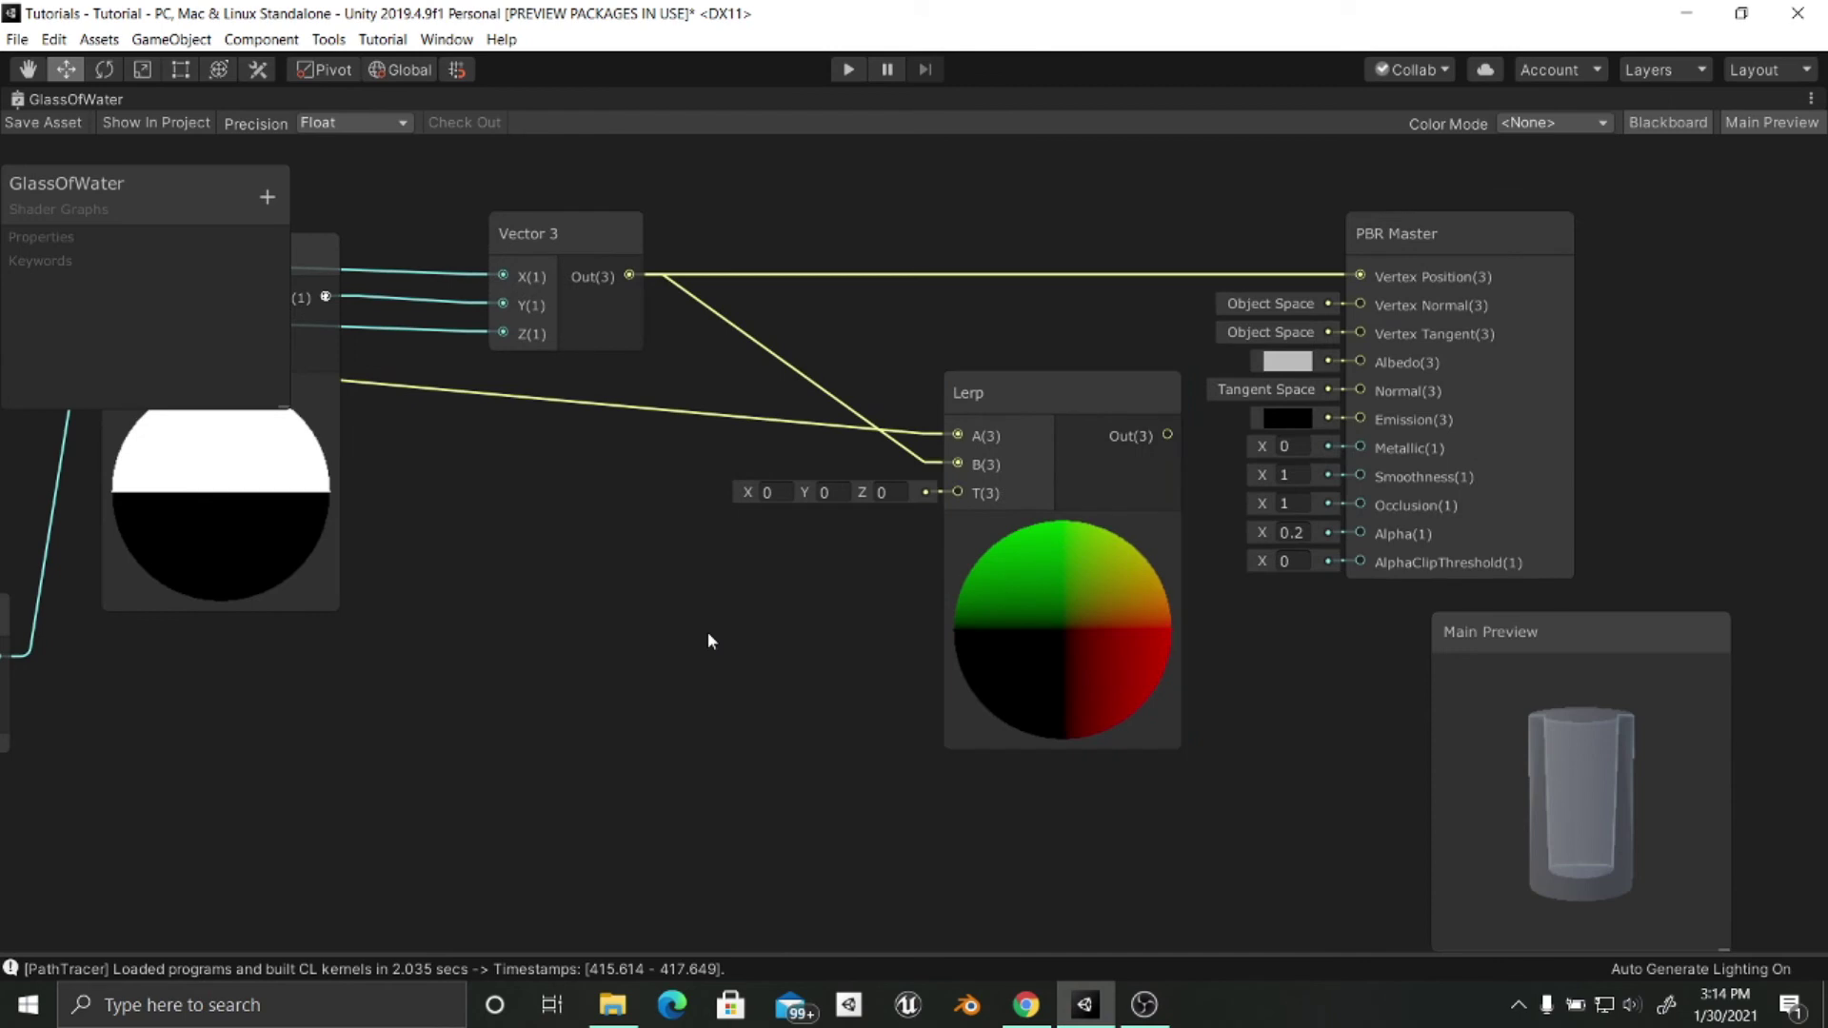
# Add a Vector 1 node, connect its output to the Lerp's T input, and place it beneath the Vector 3 node.
pyautogui.press('space')
pyautogui.write('vie')
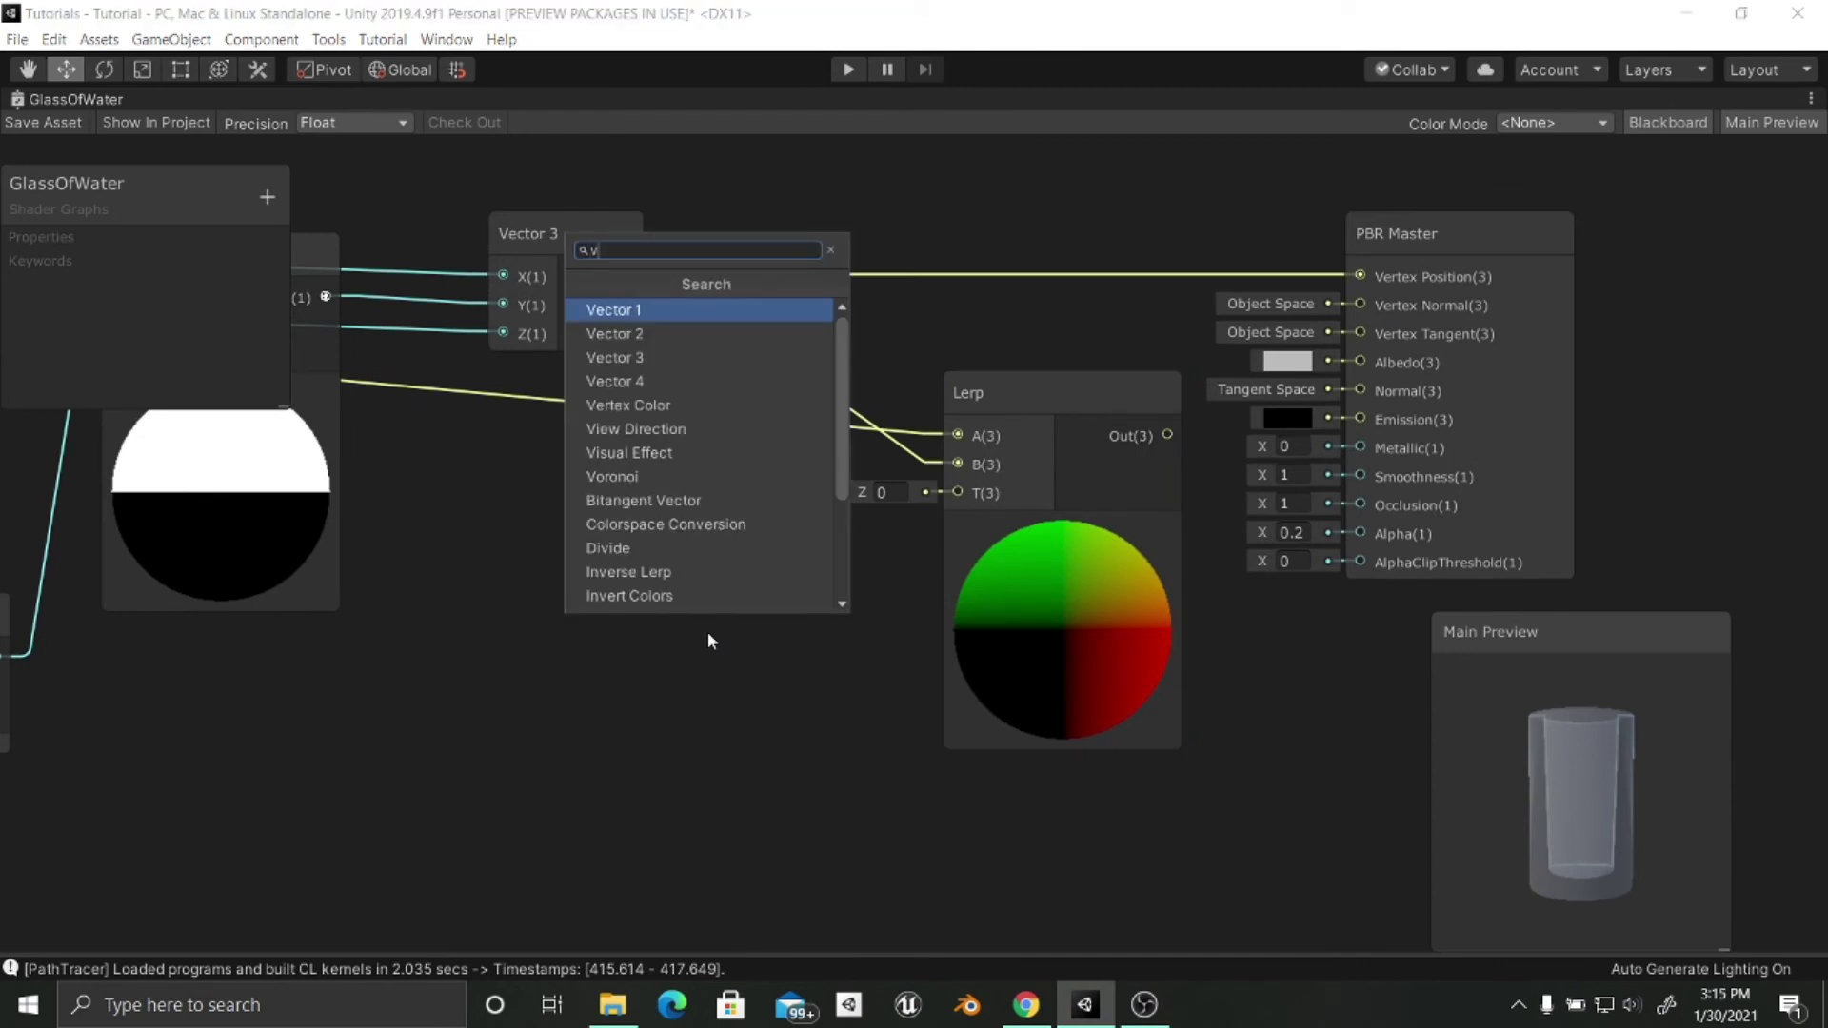
pyautogui.press('BackSpace')
pyautogui.press('BackSpace')
pyautogui.press('Return')
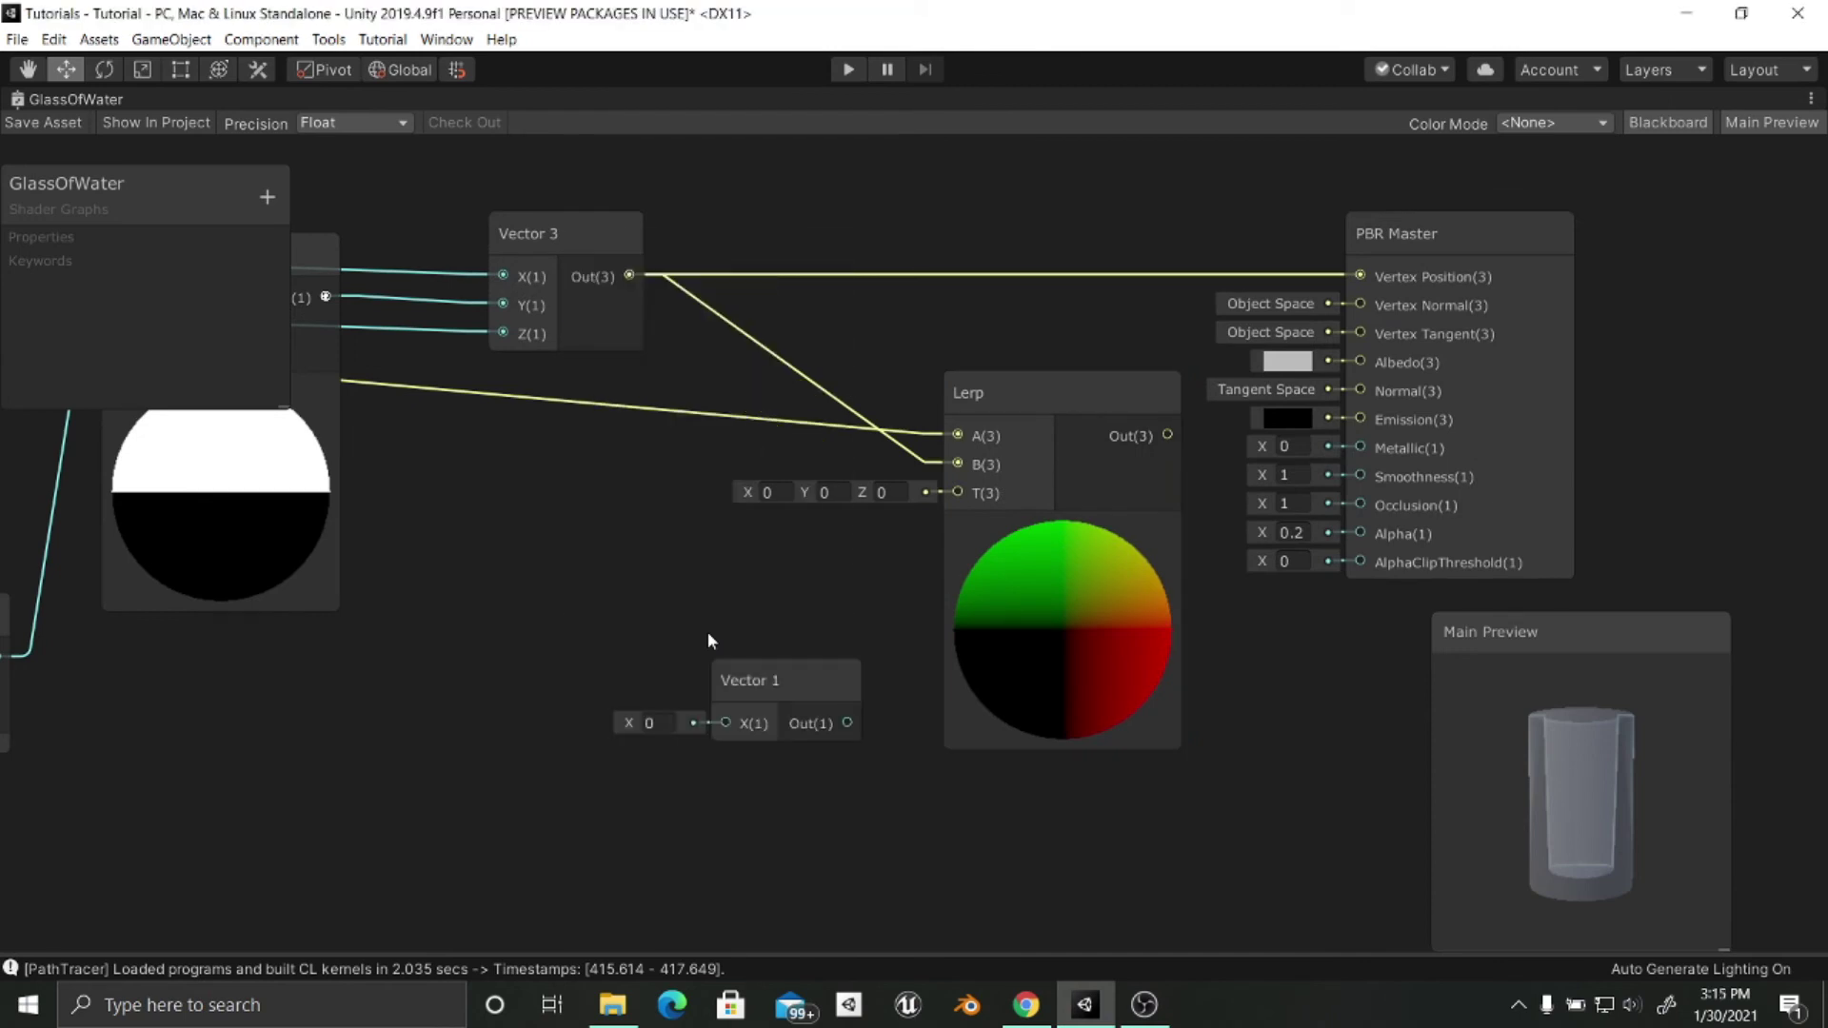
pyautogui.moveTo(741, 672); pyautogui.dragTo(625, 550)
pyautogui.moveTo(721, 598); pyautogui.dragTo(979, 488)
pyautogui.moveTo(636, 564); pyautogui.dragTo(661, 481)
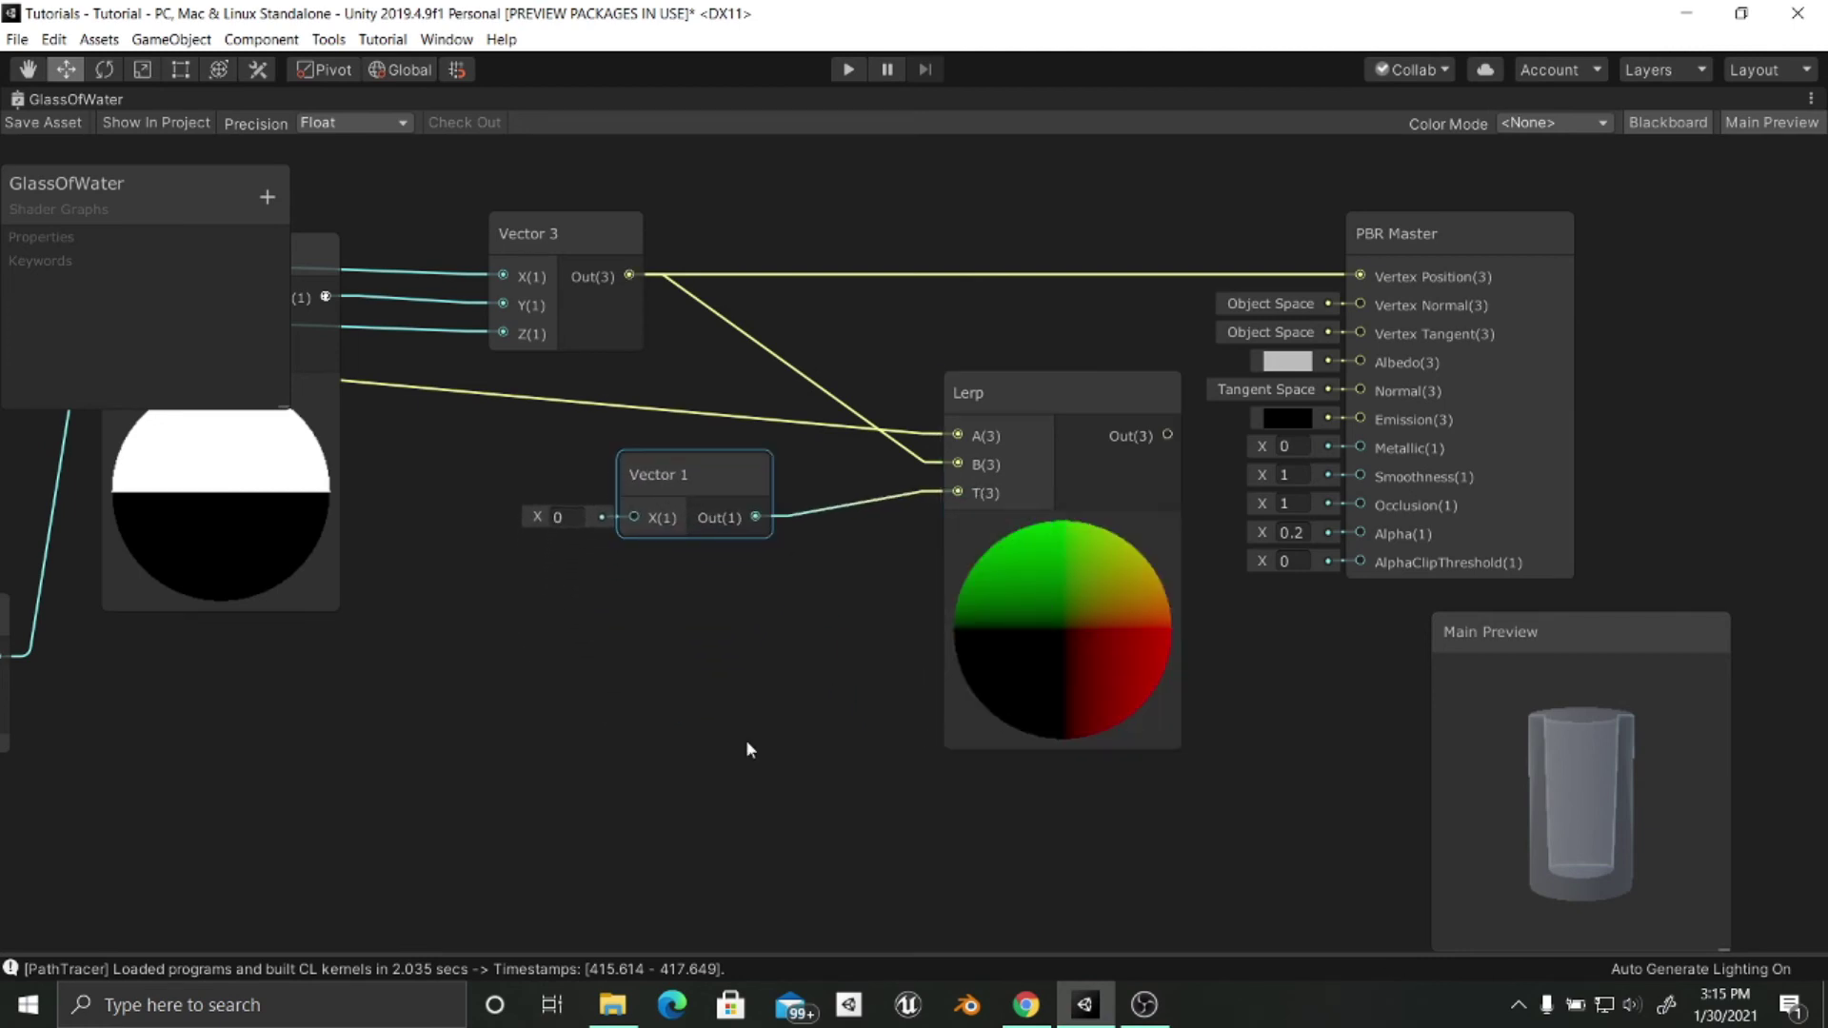
# Try varying the Vector 1 node's X value, and reset it to 0.
pyautogui.moveTo(529, 728); pyautogui.dragTo(705, 728, button='middle')
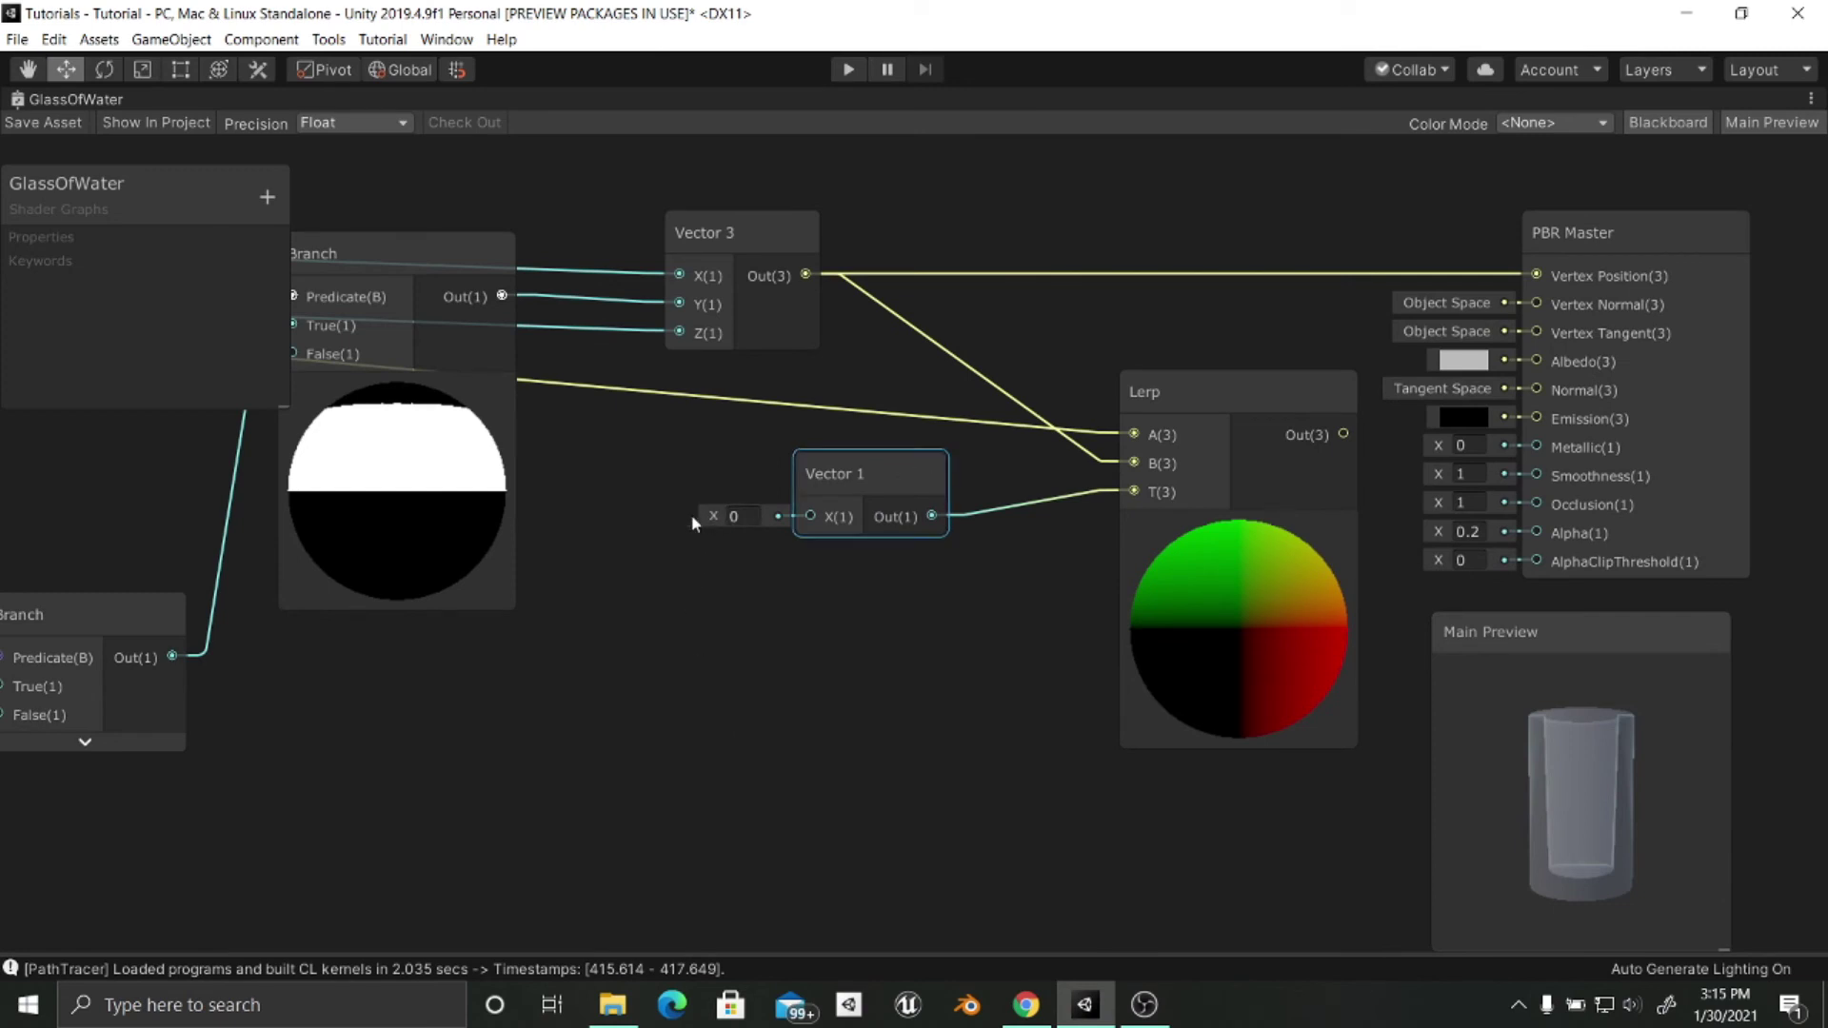
pyautogui.moveTo(708, 514); pyautogui.dragTo(751, 523)
pyautogui.click(752, 521)
pyautogui.write('0')
# Connect the Lerp output to the PBR Master's Vertex Position input and align the Lerp node beside it.
pyautogui.moveTo(934, 608); pyautogui.dragTo(649, 682, button='middle')
pyautogui.moveTo(1053, 509); pyautogui.dragTo(1238, 347)
pyautogui.moveTo(963, 483); pyautogui.dragTo(942, 375)
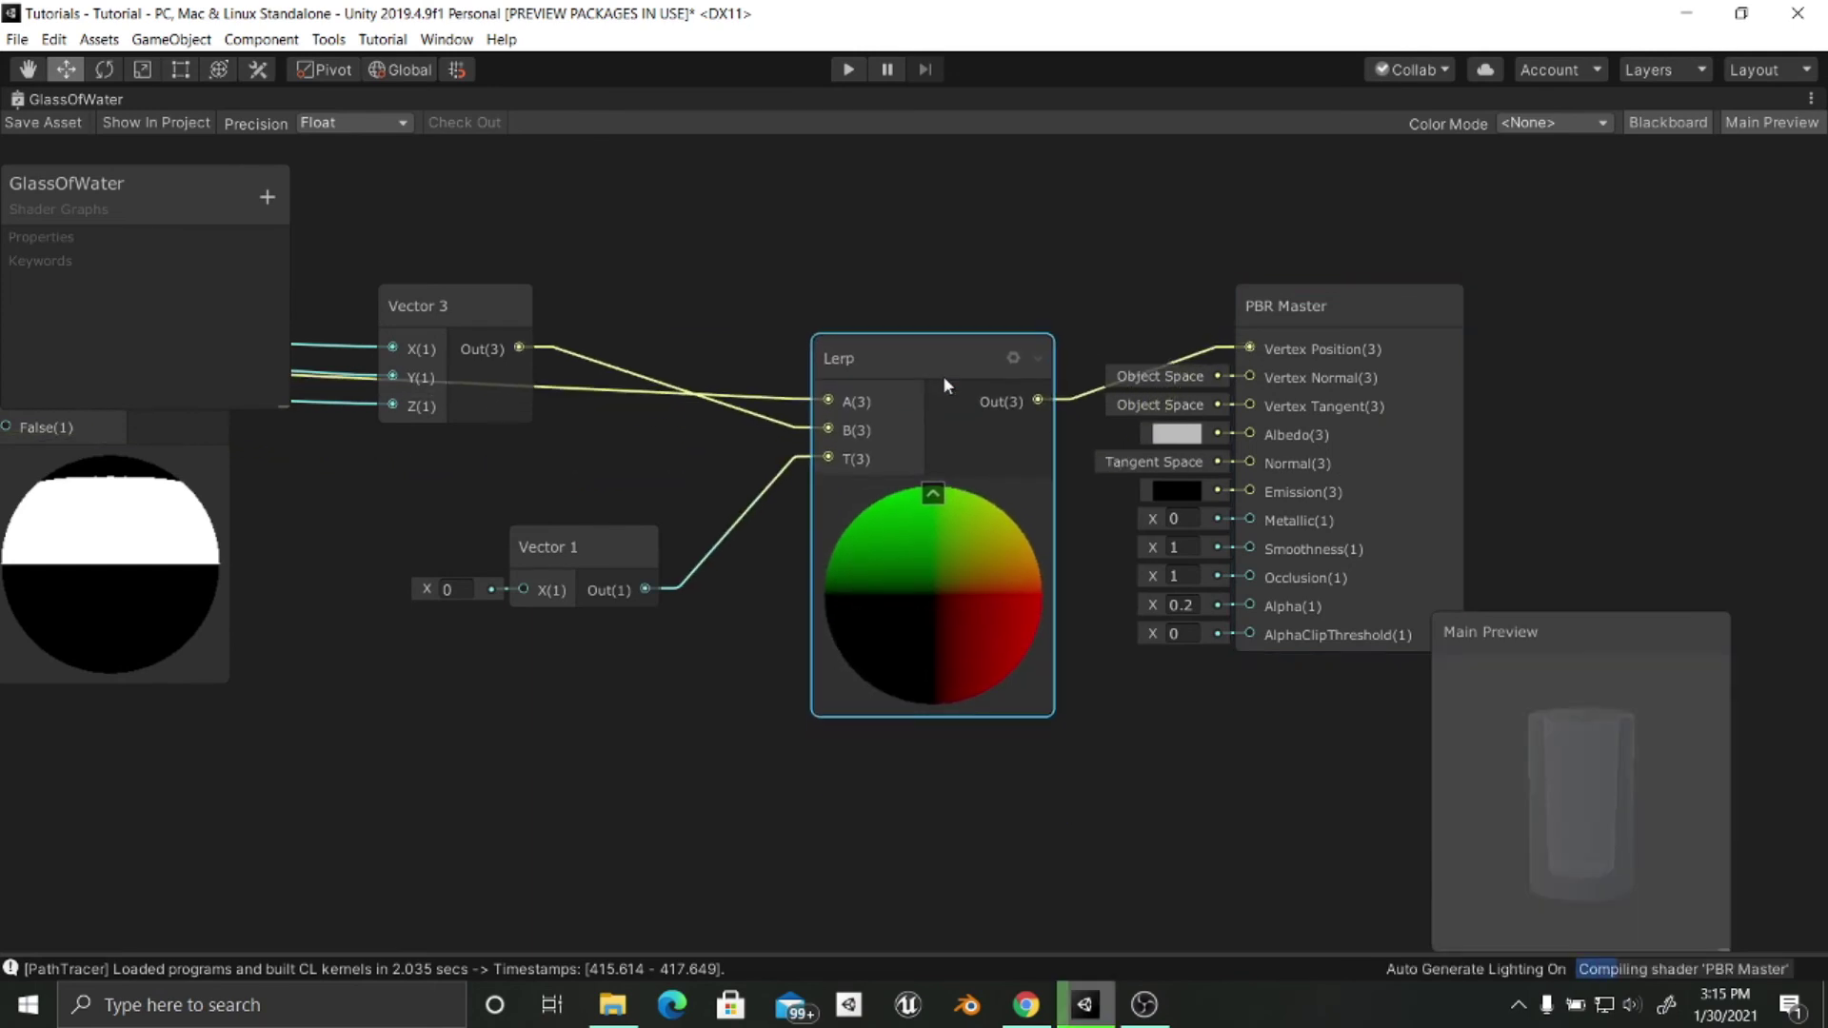
# Set the Vector 1 node's X to 1, test lower blend values in the main preview, and restore it to 1.
pyautogui.moveTo(746, 669); pyautogui.dragTo(845, 665, button='middle')
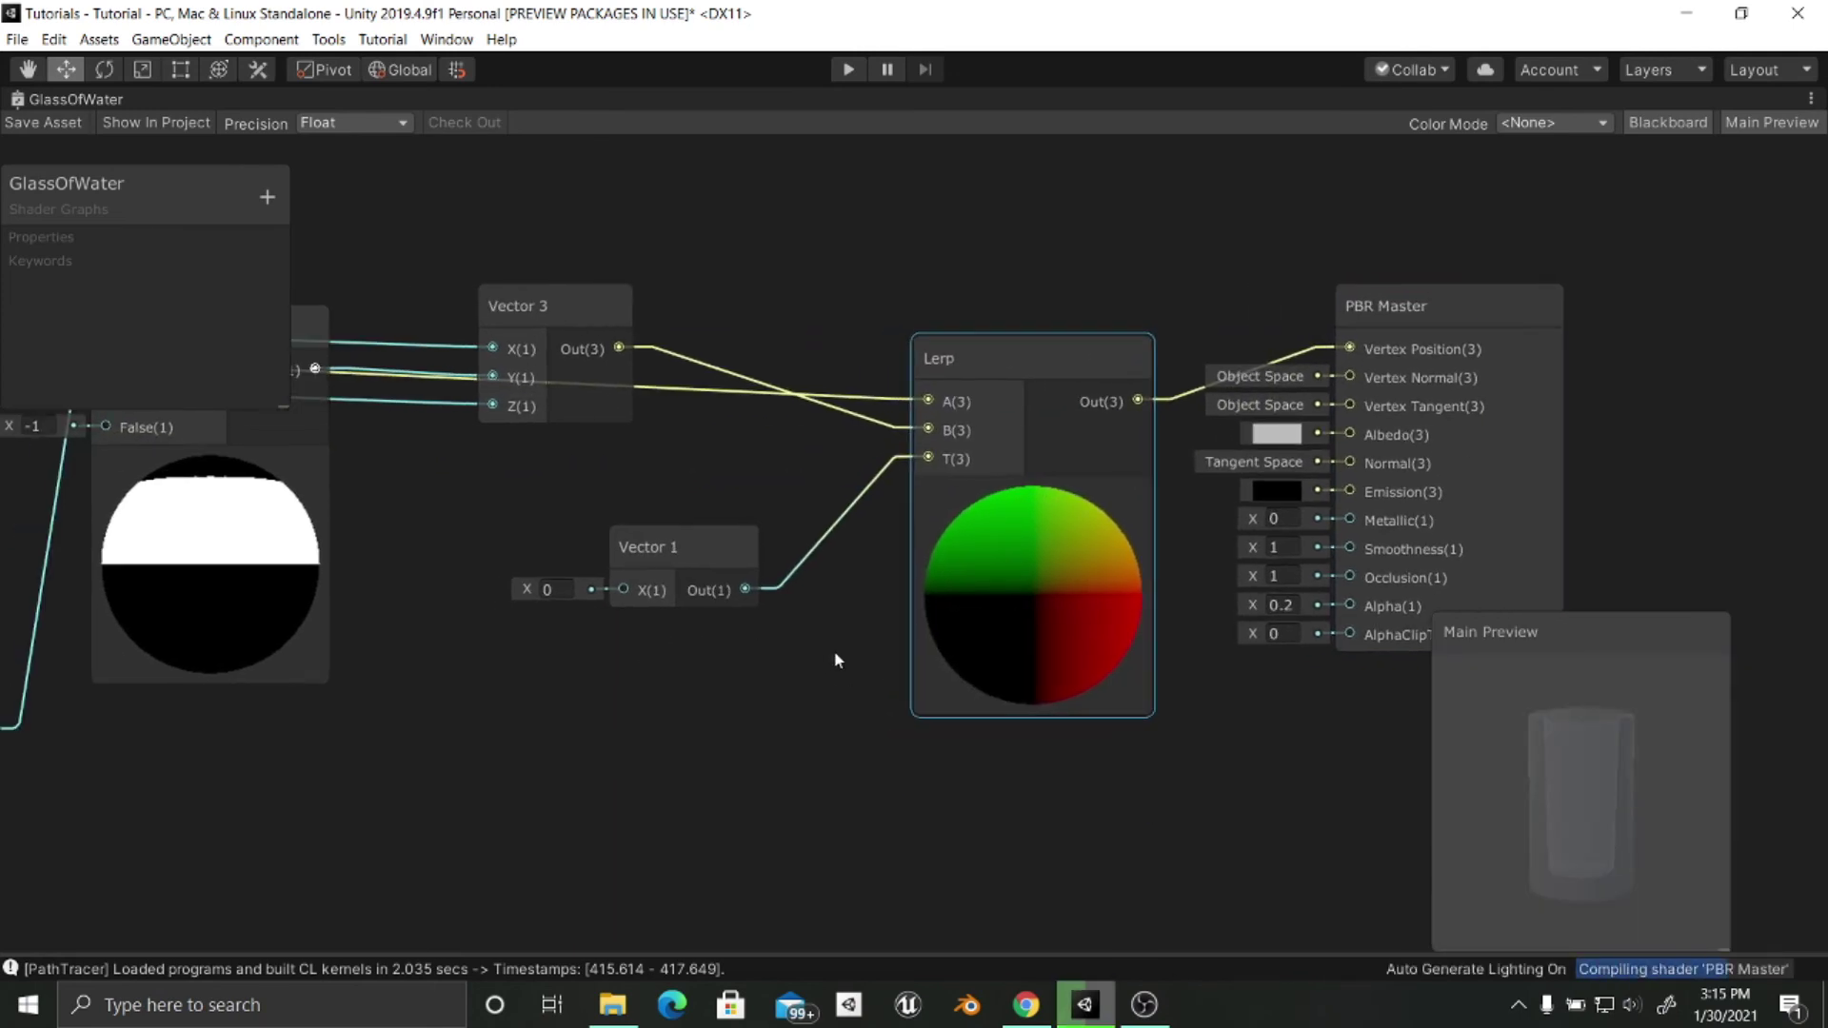
pyautogui.click(557, 588)
pyautogui.write('1')
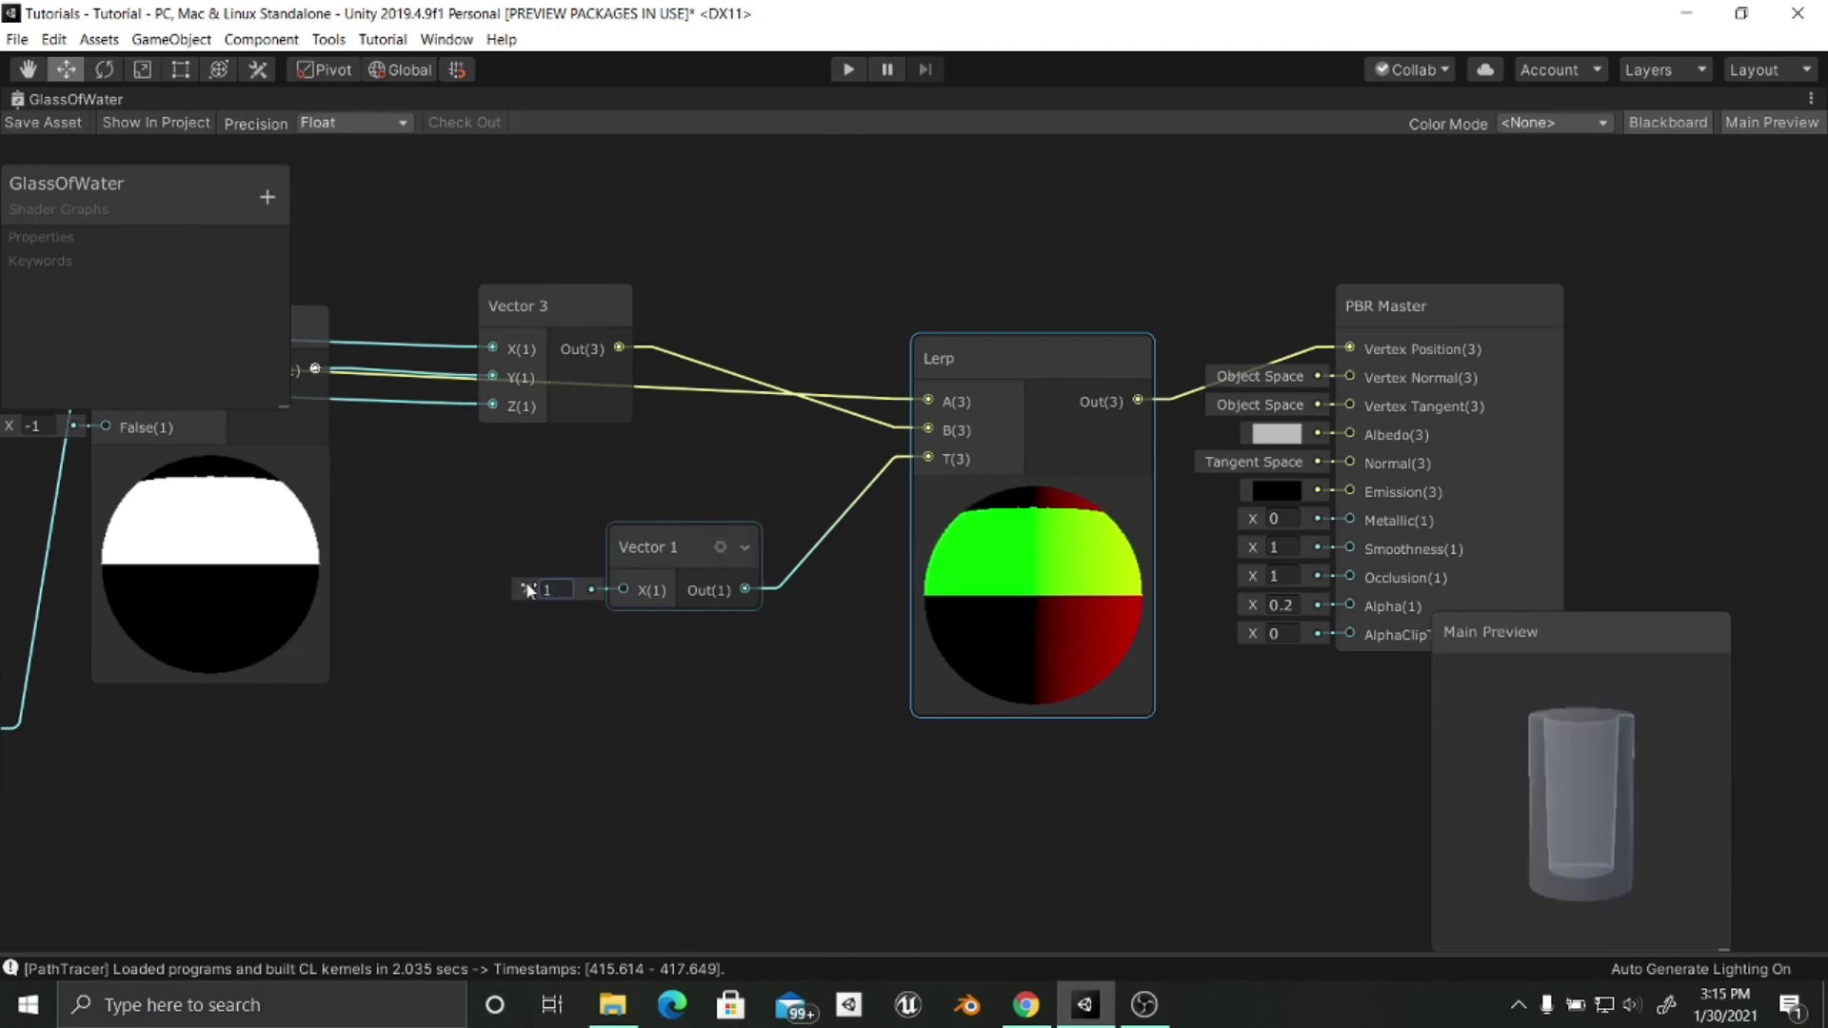
pyautogui.moveTo(530, 590); pyautogui.dragTo(523, 593)
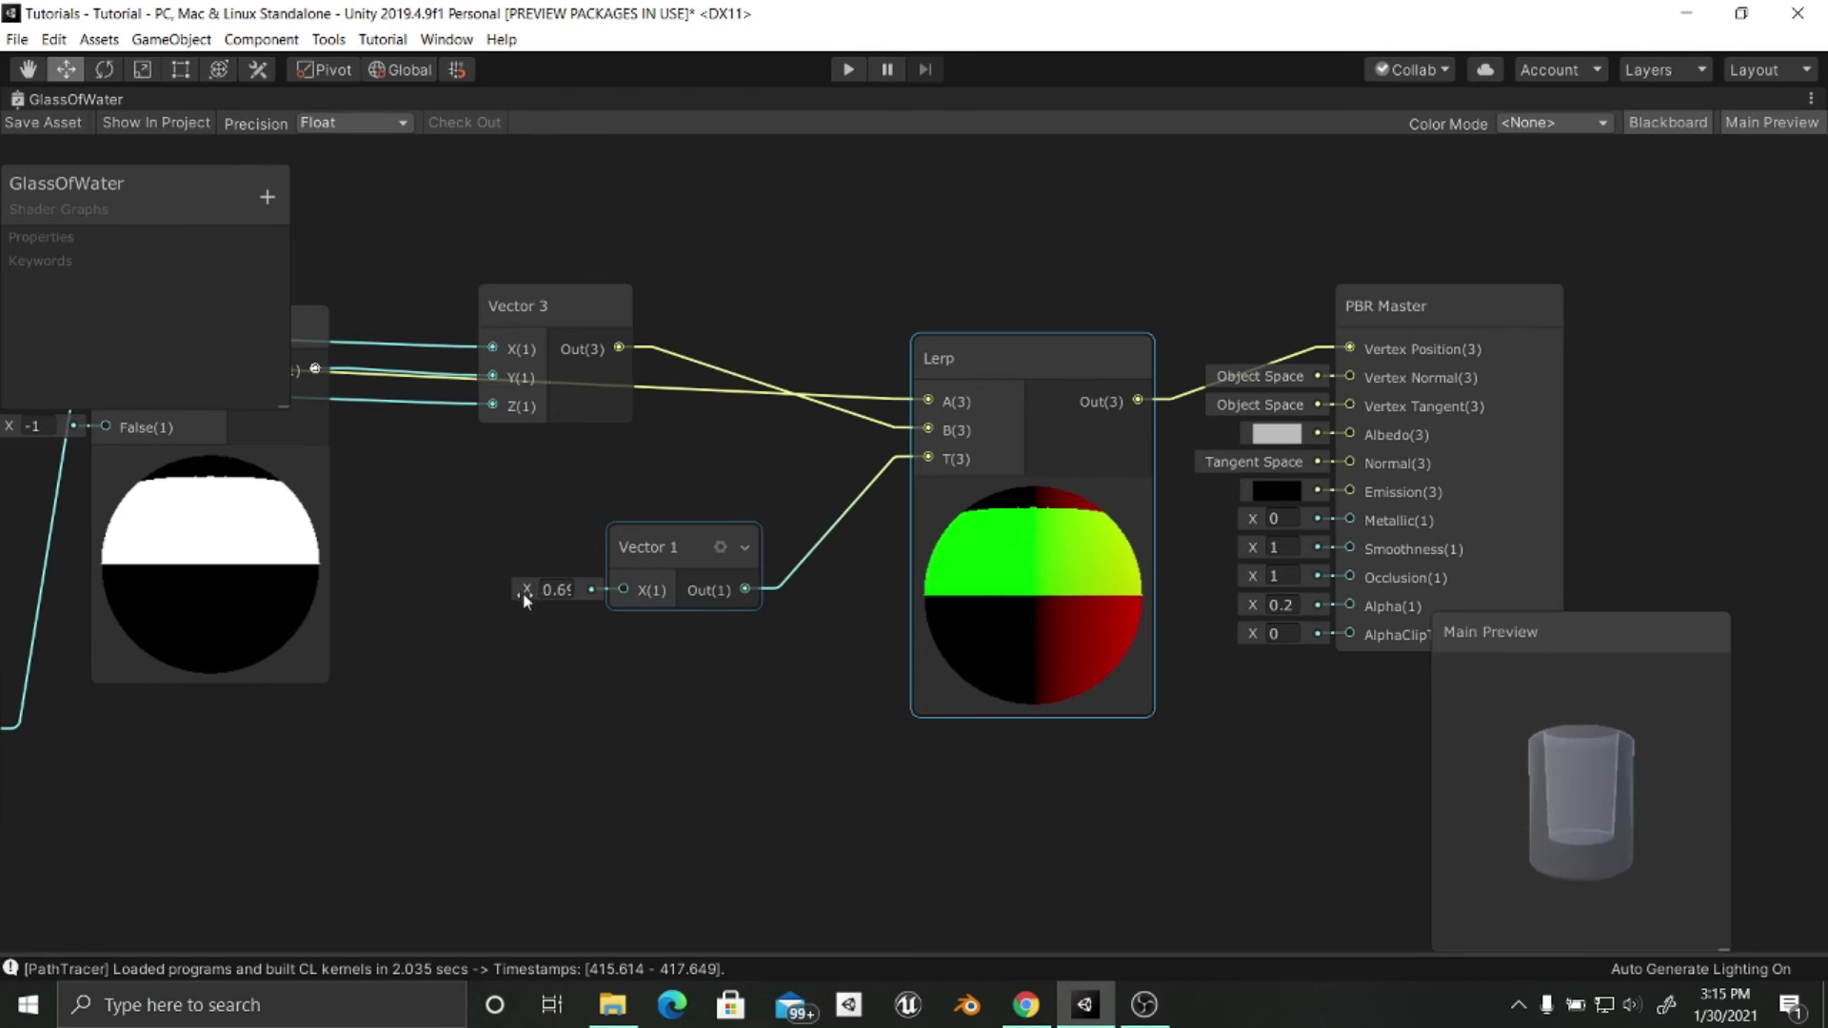
pyautogui.click(550, 591)
pyautogui.write('1')
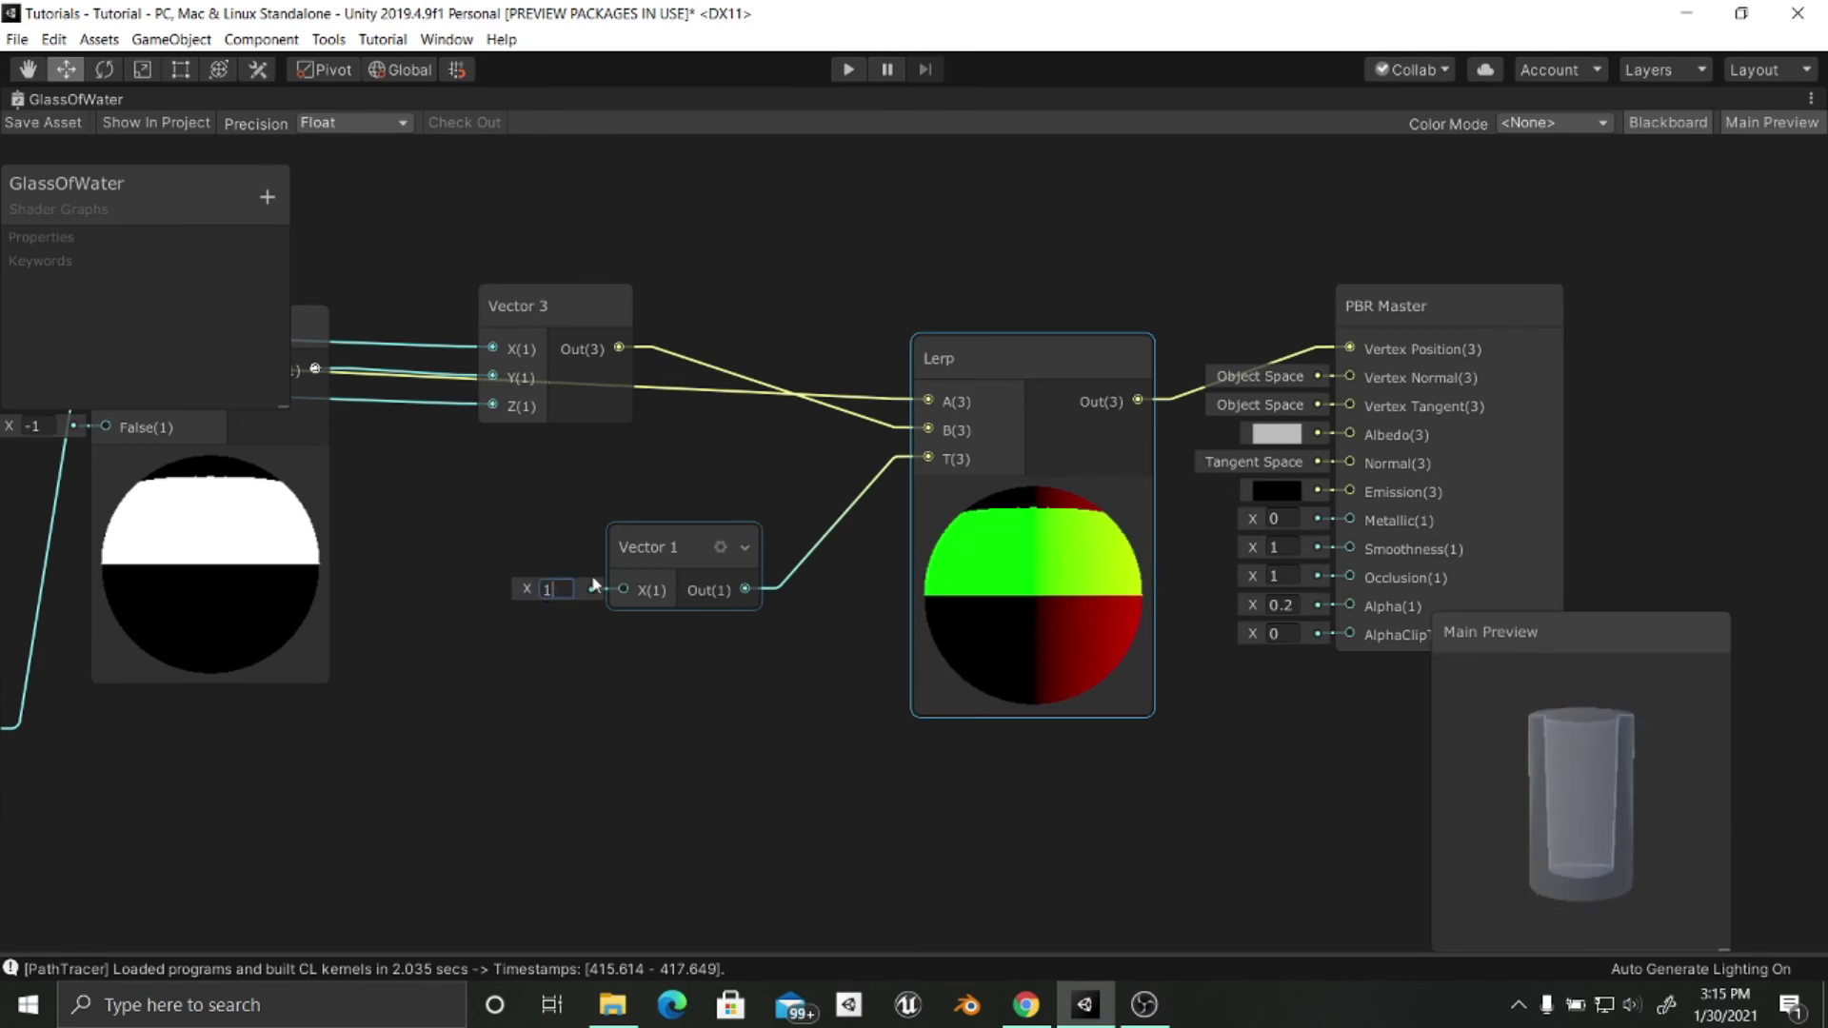
# Convert the Vector 1 node to a property and enlarge the Blackboard to fit the property's settings.
pyautogui.rightClick(647, 550)
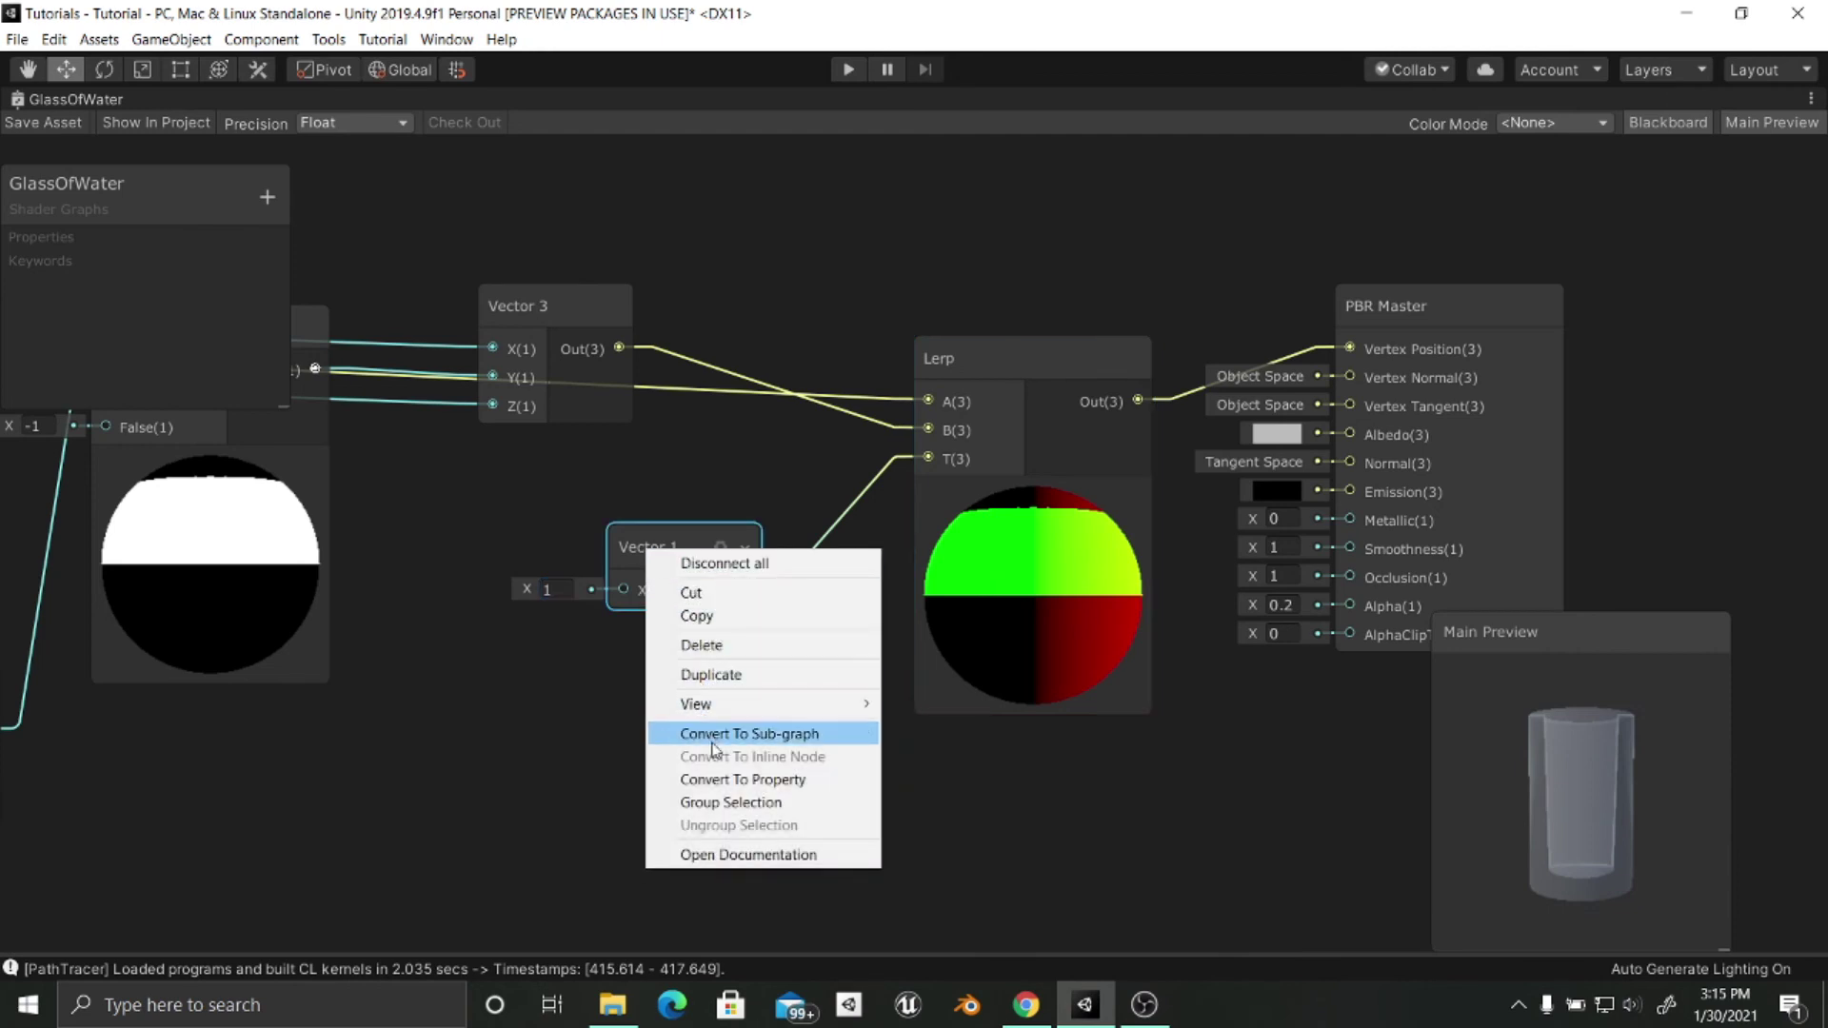
pyautogui.click(743, 779)
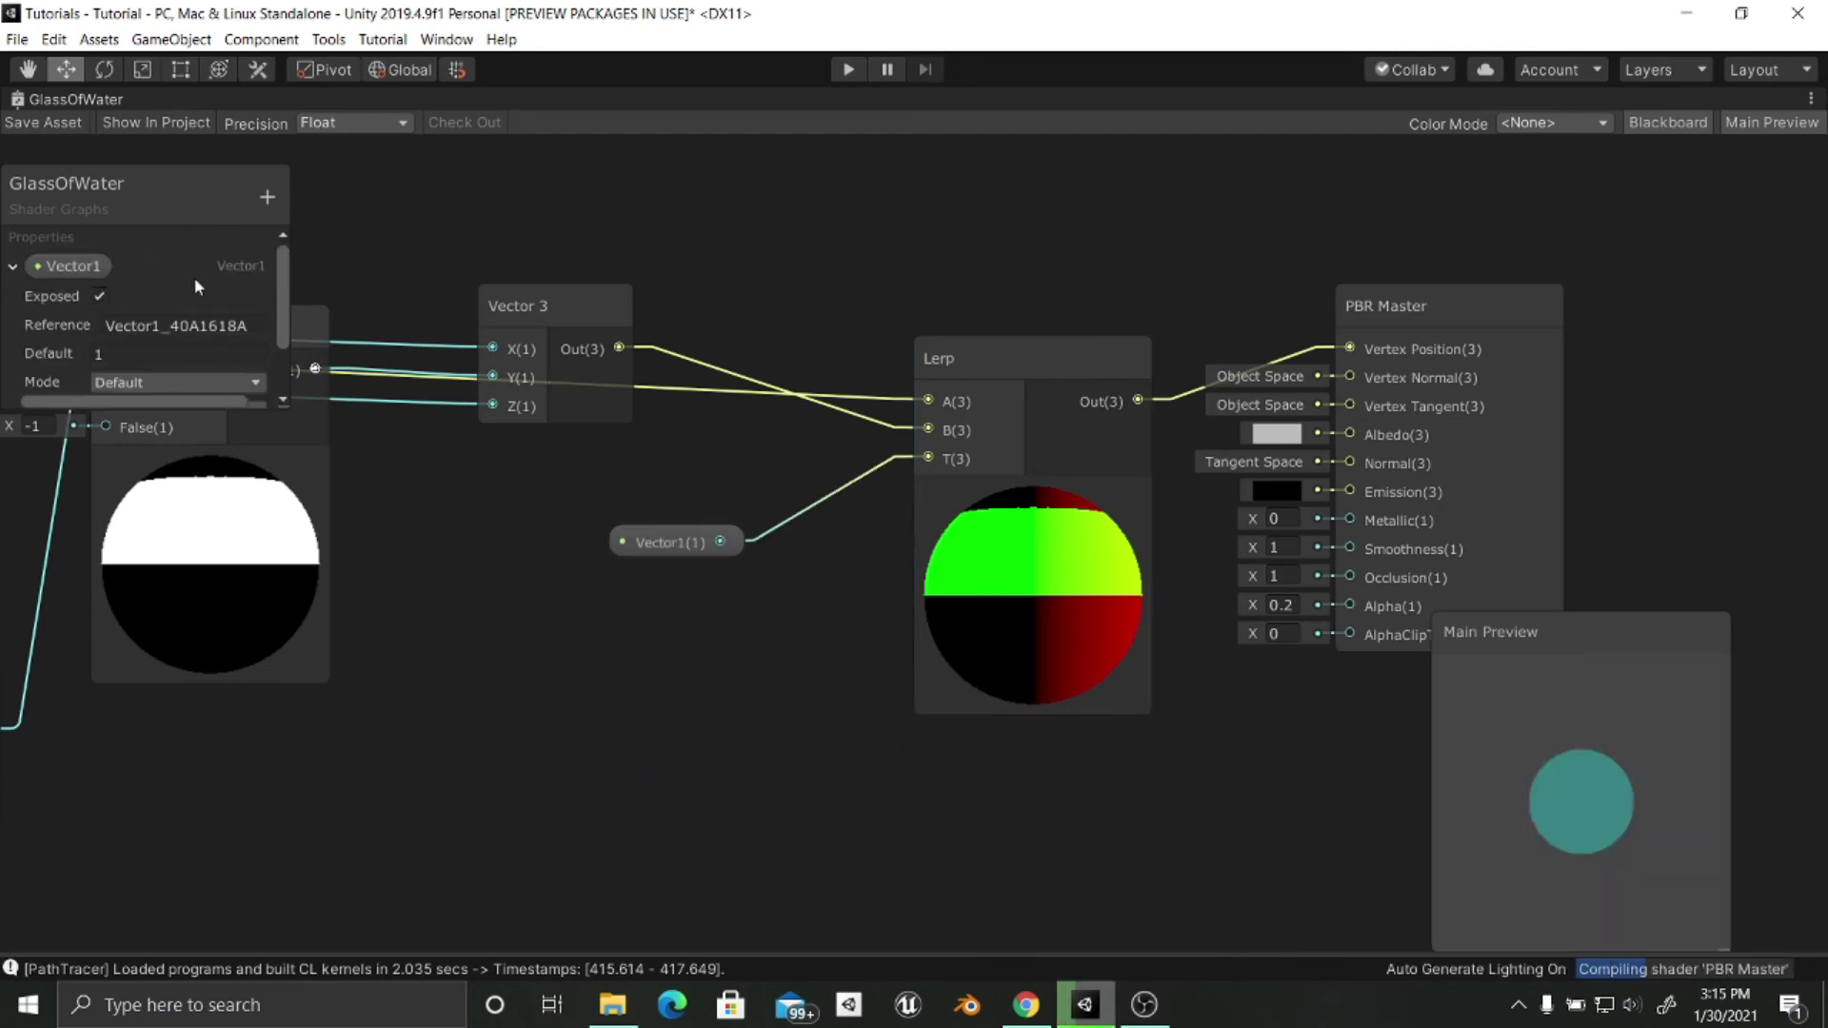
pyautogui.moveTo(283, 405); pyautogui.dragTo(285, 590)
# Rename the new Vector1 property to GlassFactor.
pyautogui.click(82, 274)
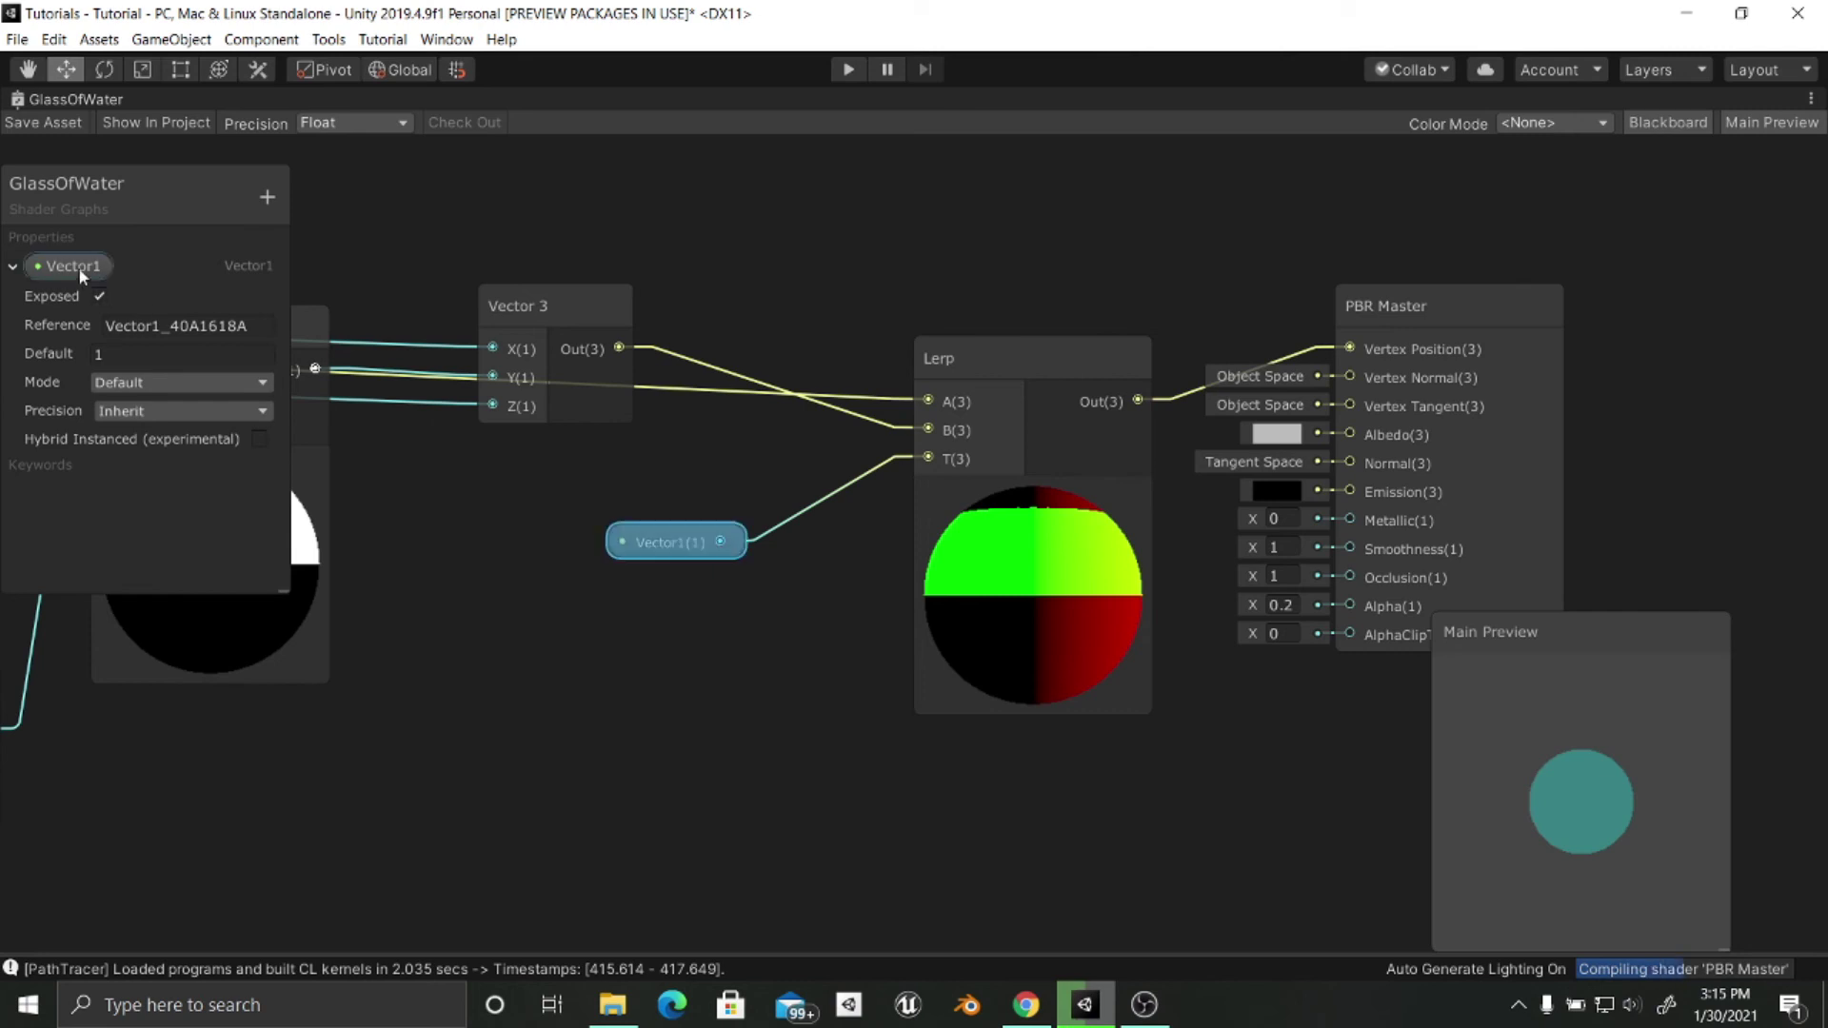
pyautogui.doubleClick(82, 275)
pyautogui.write('Gla')
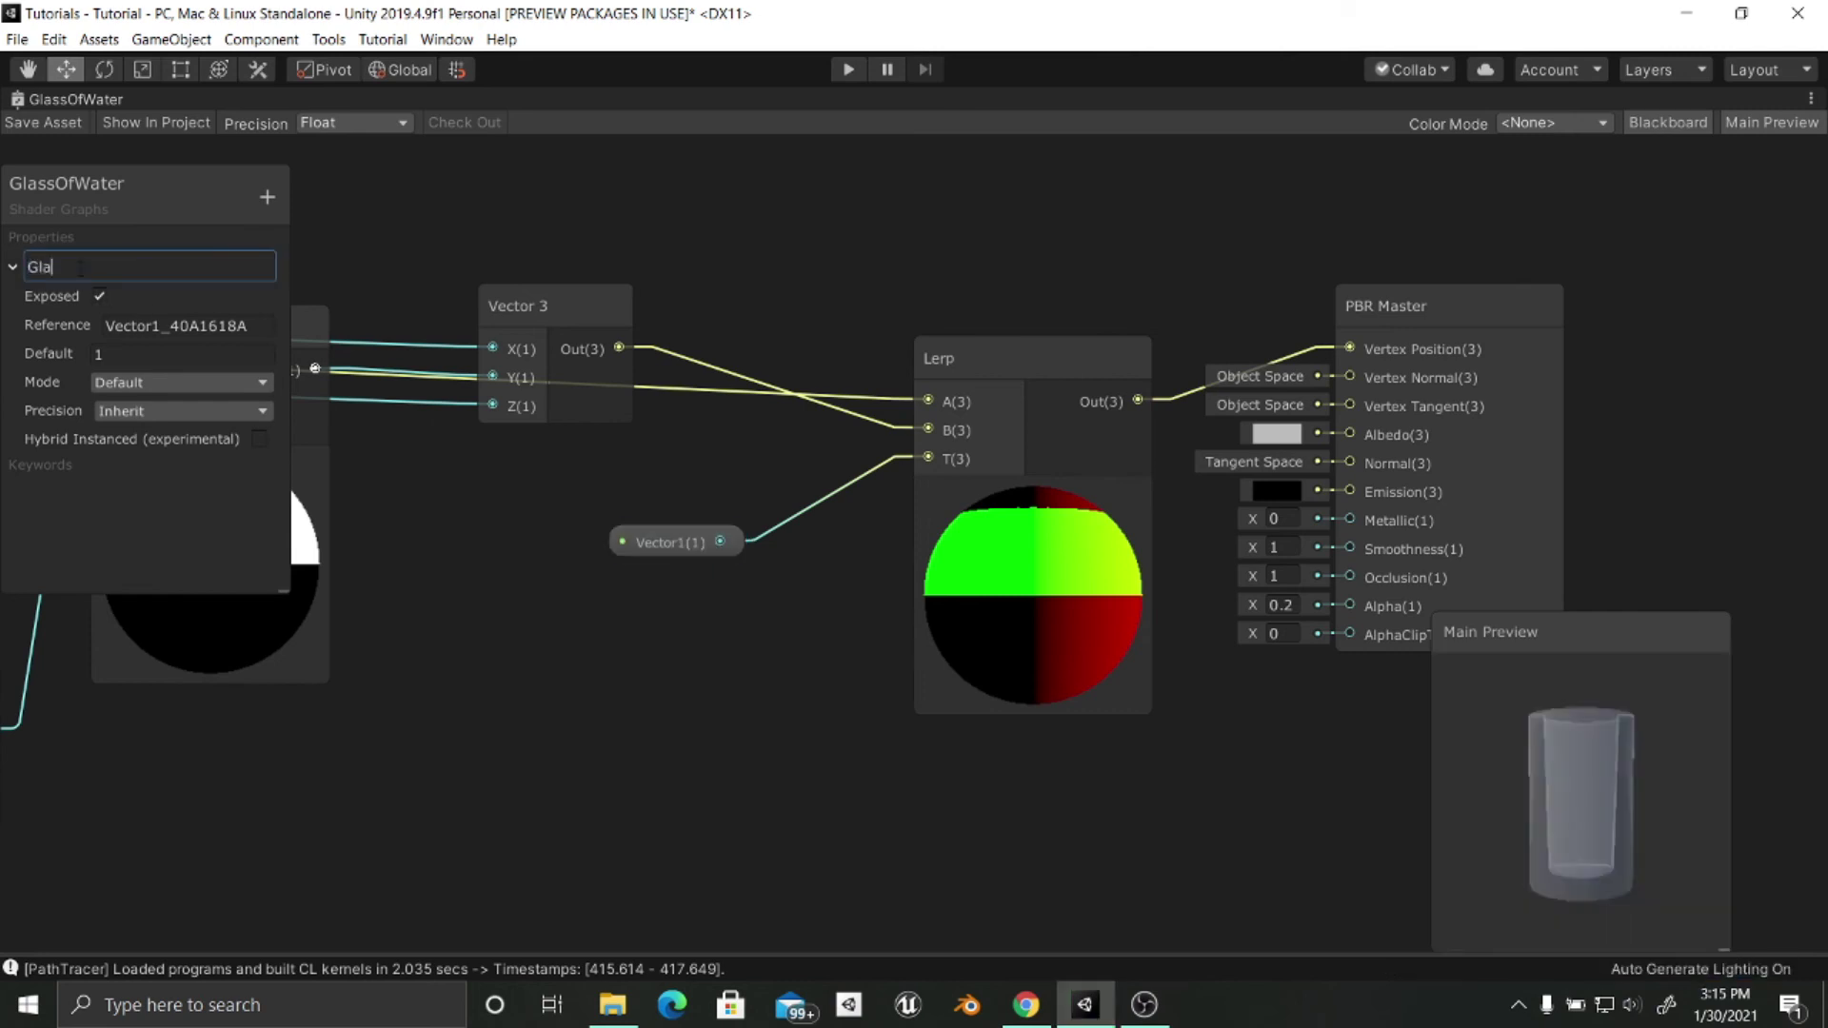
pyautogui.write('ssFactor')
pyautogui.press('Return')
# Save the GlassOfWater shader graph and restore its maximized window to the full editor layout.
pyautogui.moveTo(566, 590); pyautogui.dragTo(614, 589, button='middle')
pyautogui.click(19, 124)
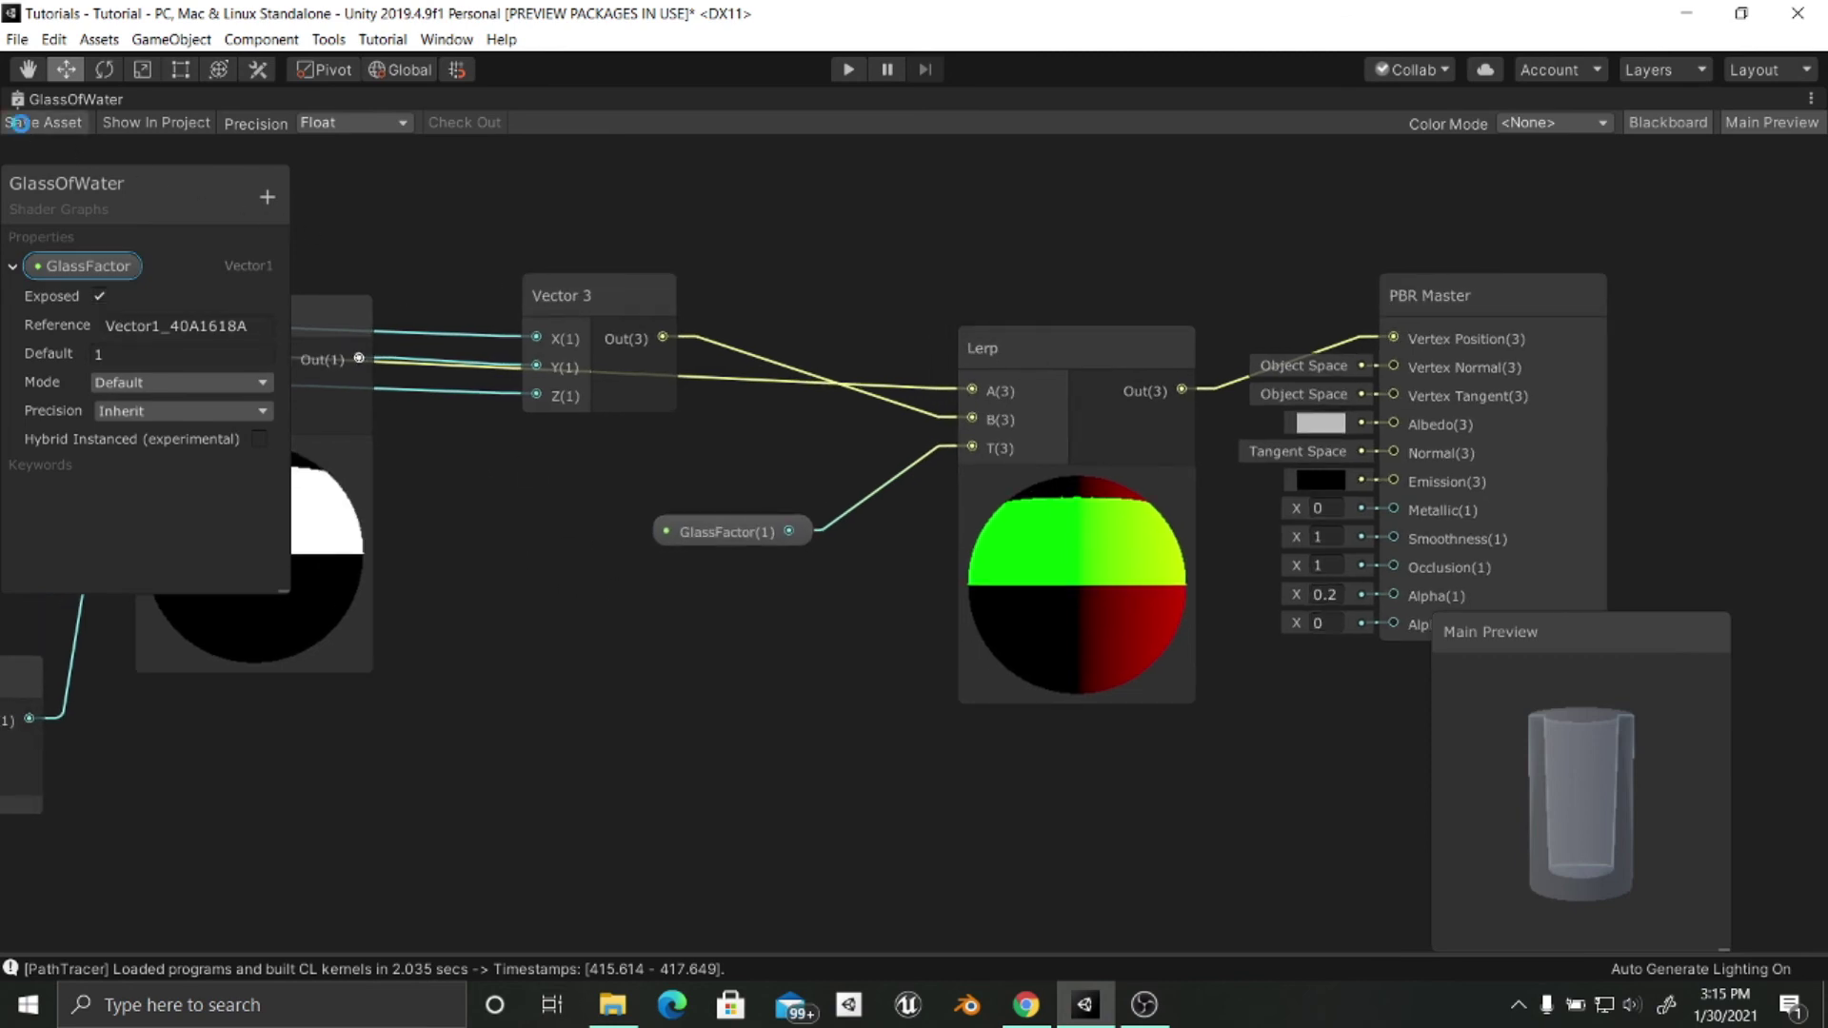
pyautogui.rightClick(76, 99)
pyautogui.click(119, 115)
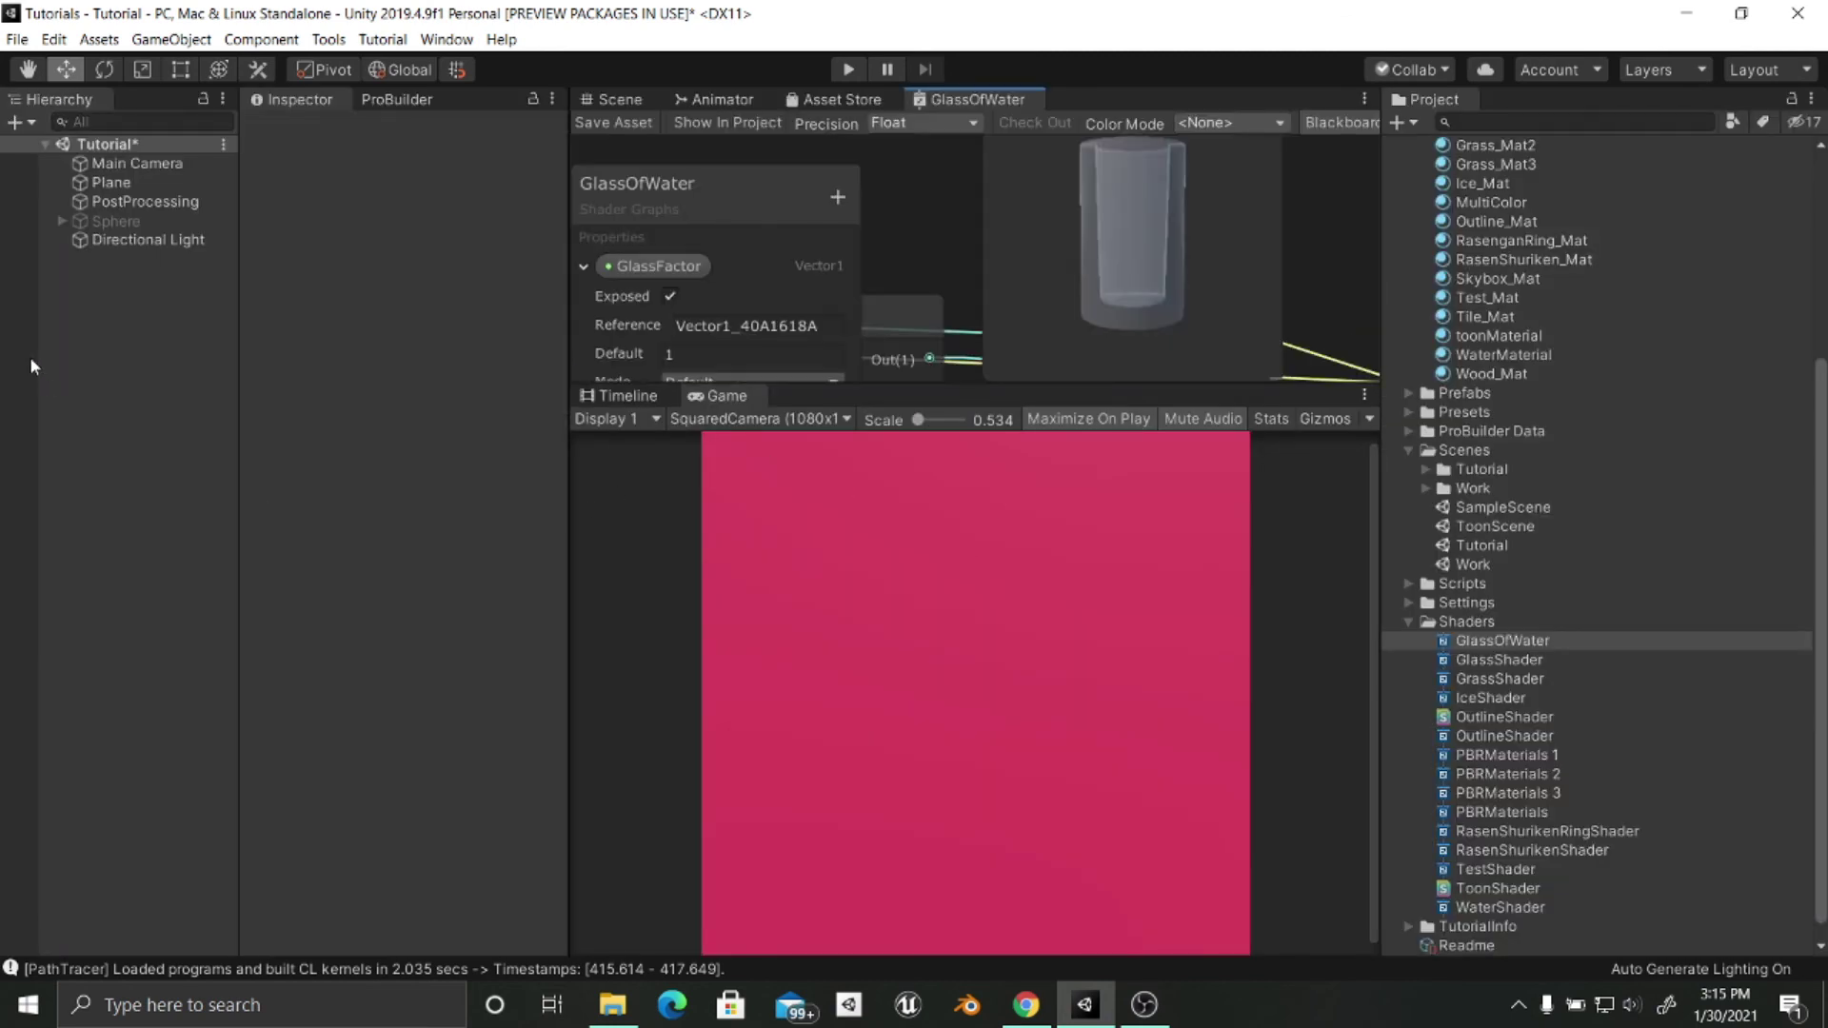
# Create a new material named GlassOfWater in the Materials folder.
pyautogui.rightClick(90, 371)
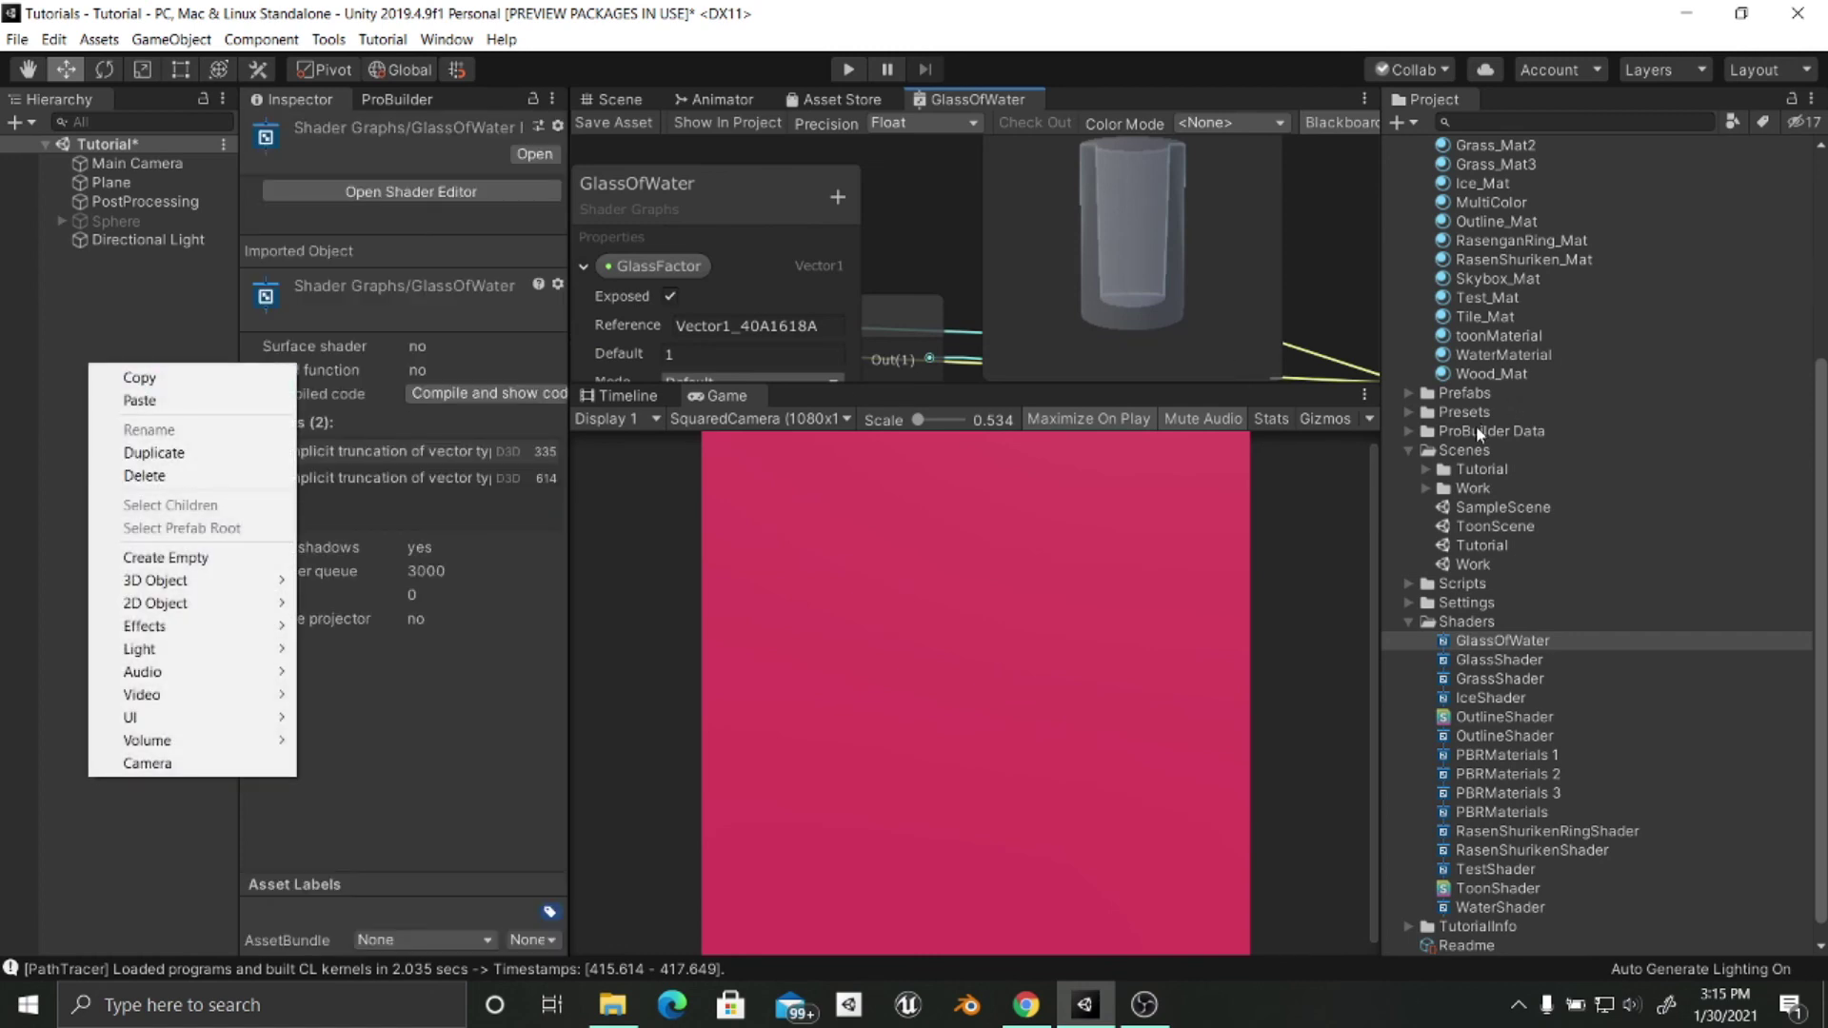
pyautogui.scroll(6, 1670, 404)
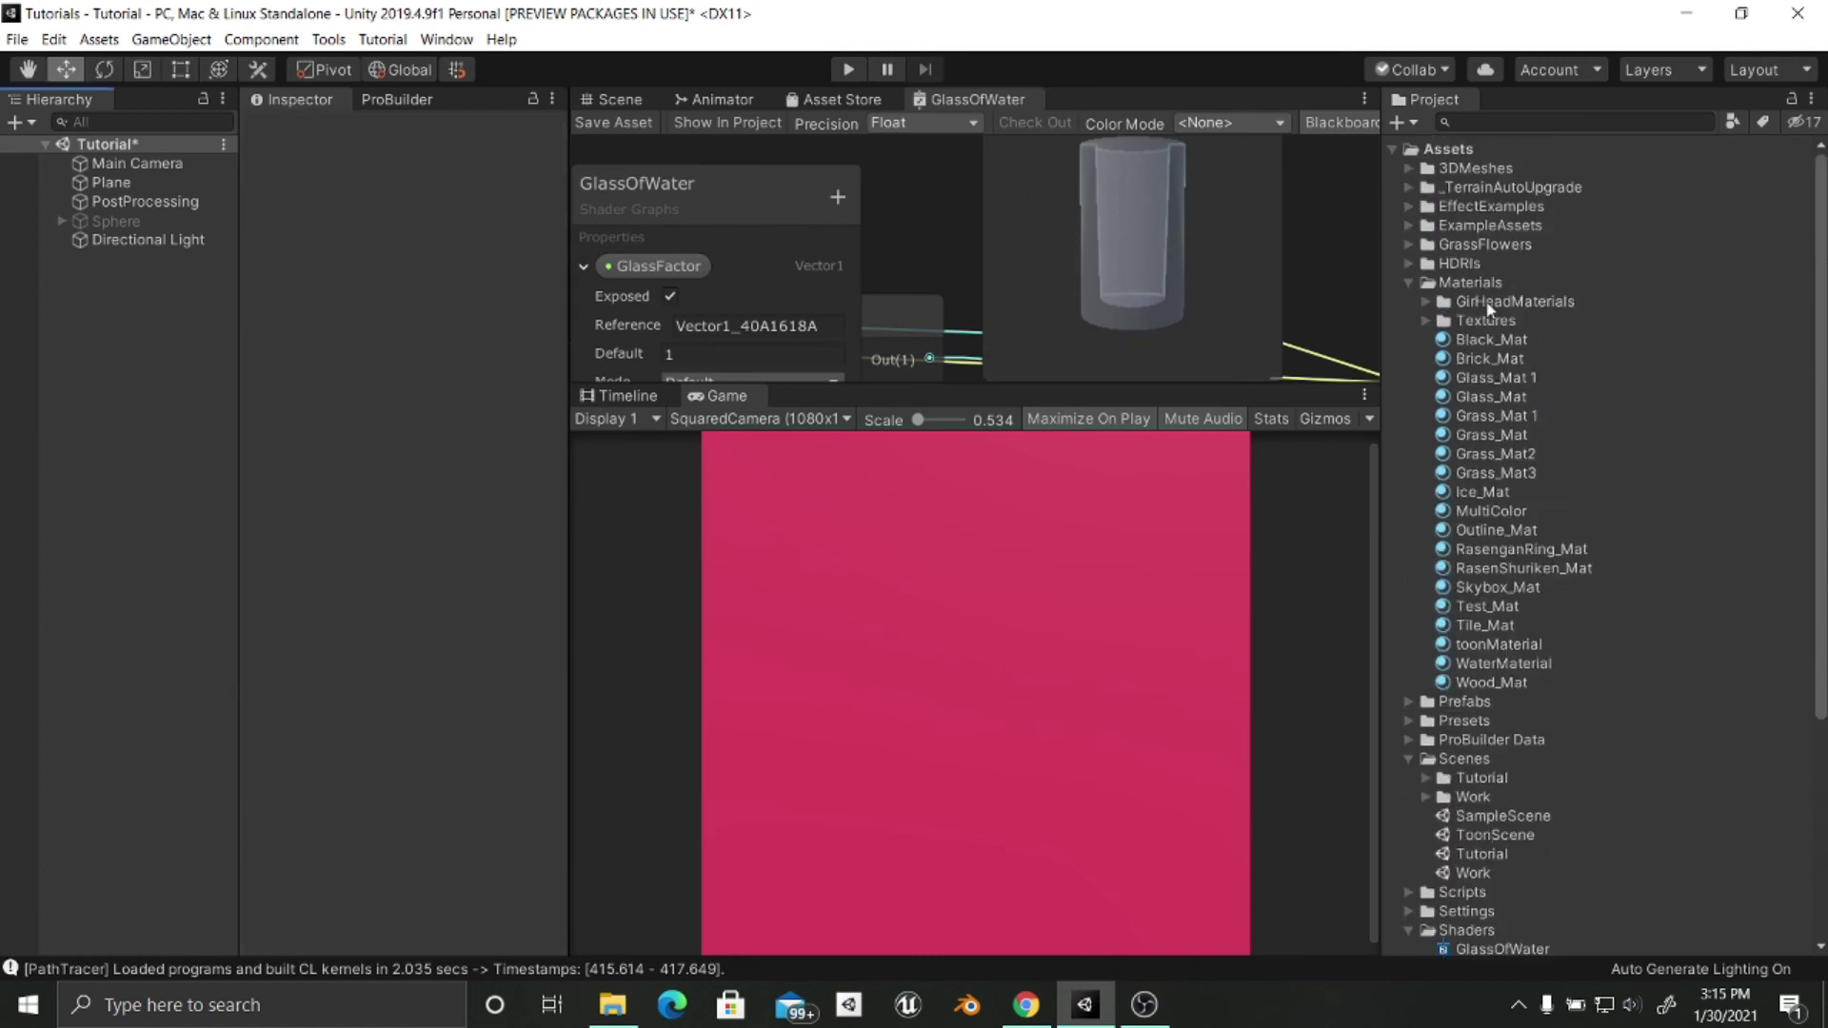
pyautogui.rightClick(1472, 282)
pyautogui.moveTo(1504, 292)
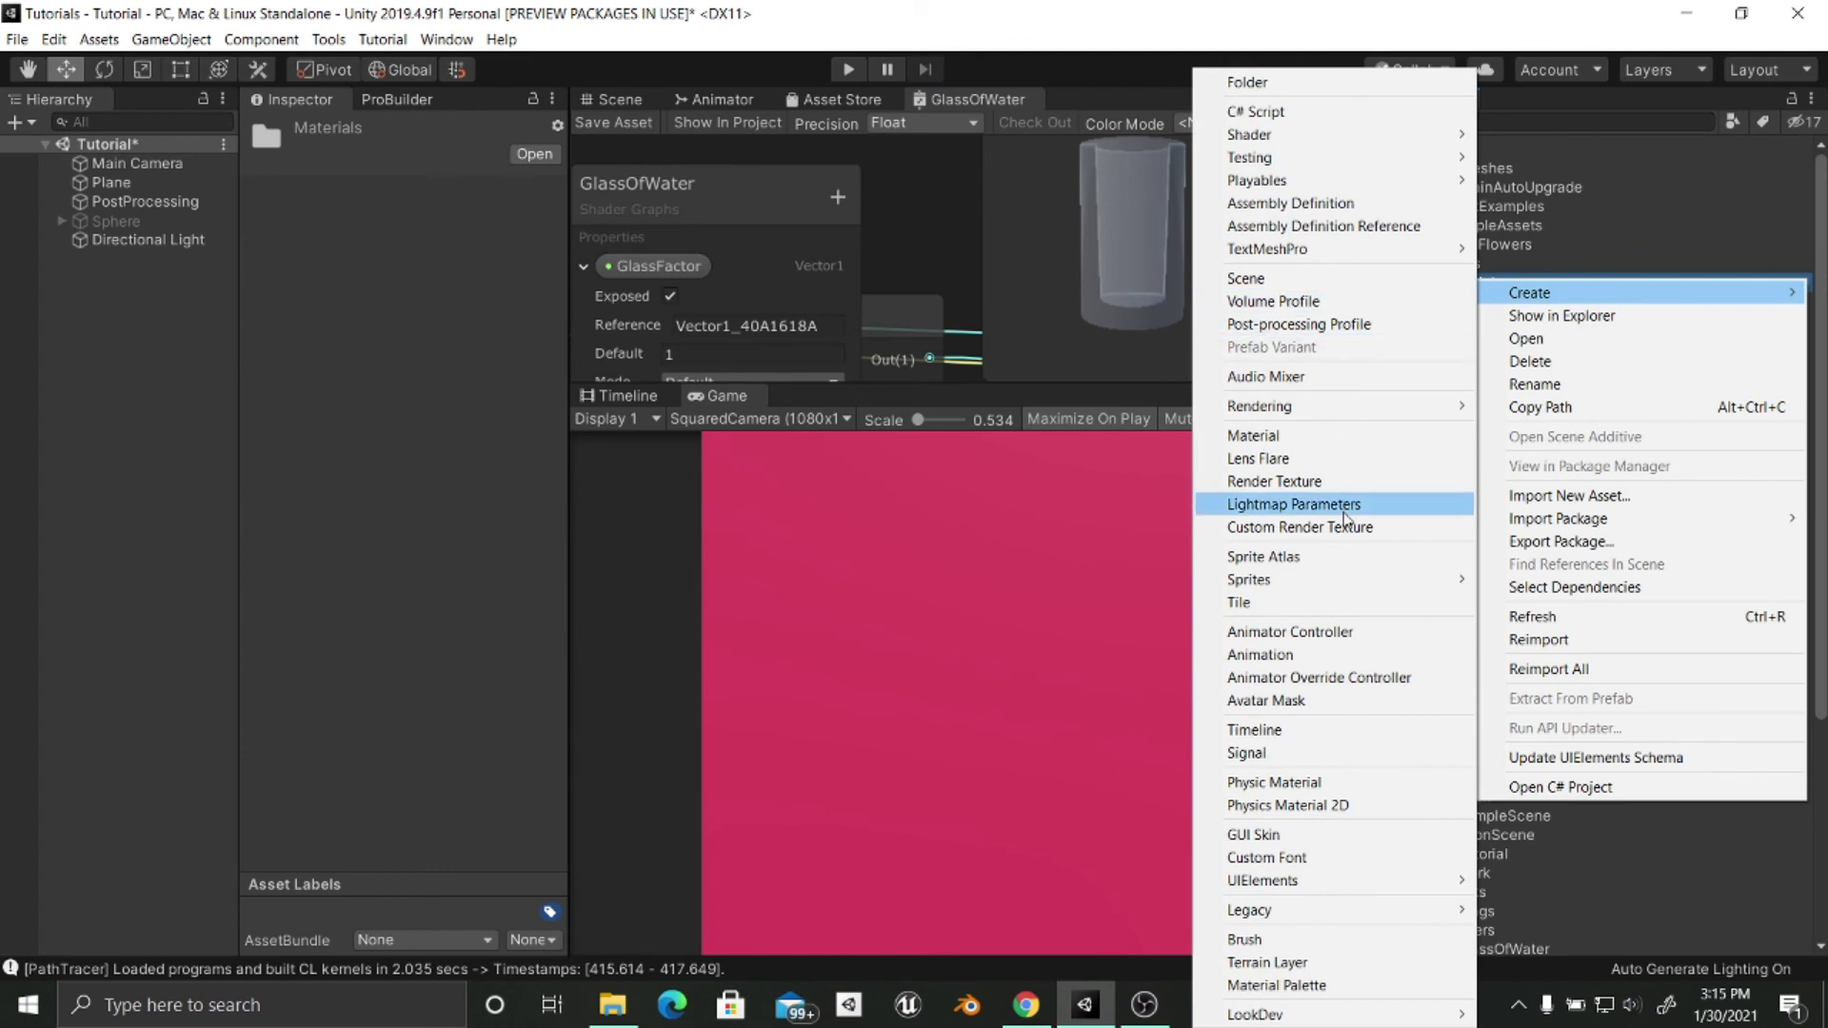
pyautogui.click(1294, 435)
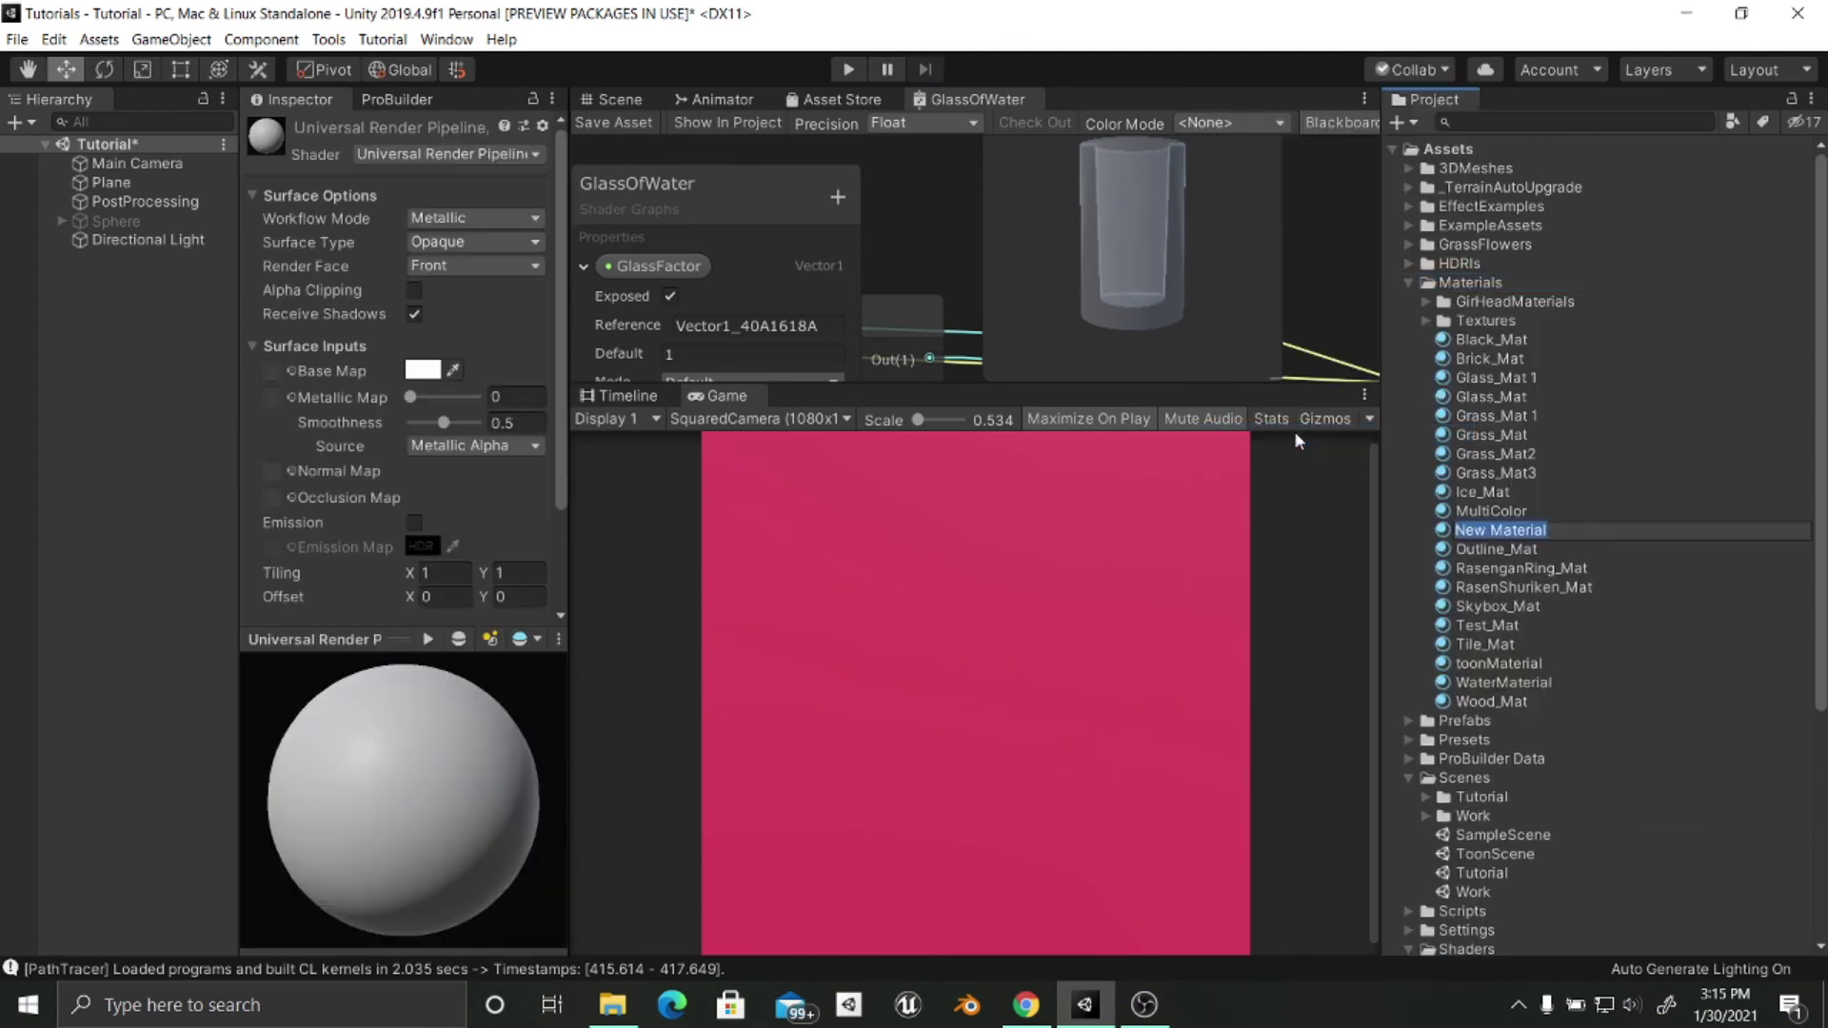
pyautogui.write('GlassOfWater')
pyautogui.press('Return')
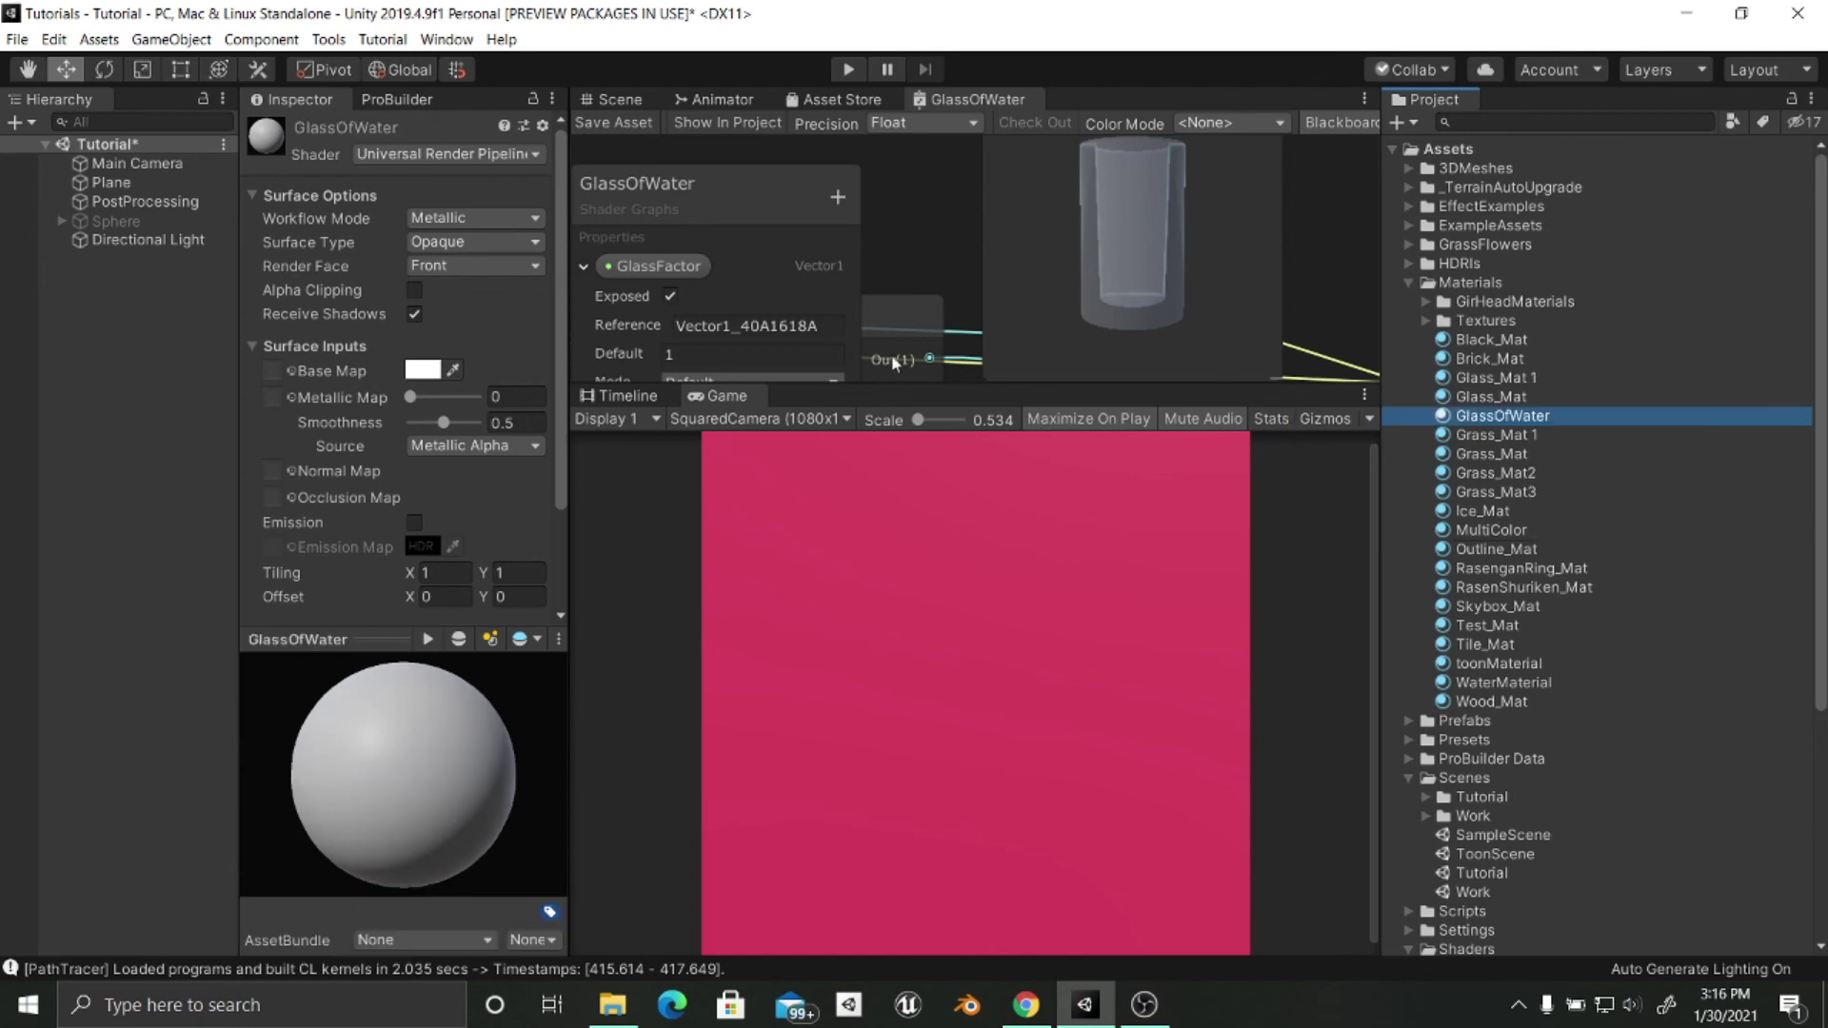
# Assign the GlassOfWater shader graph as the shader of the GlassOfWater material.
pyautogui.click(486, 161)
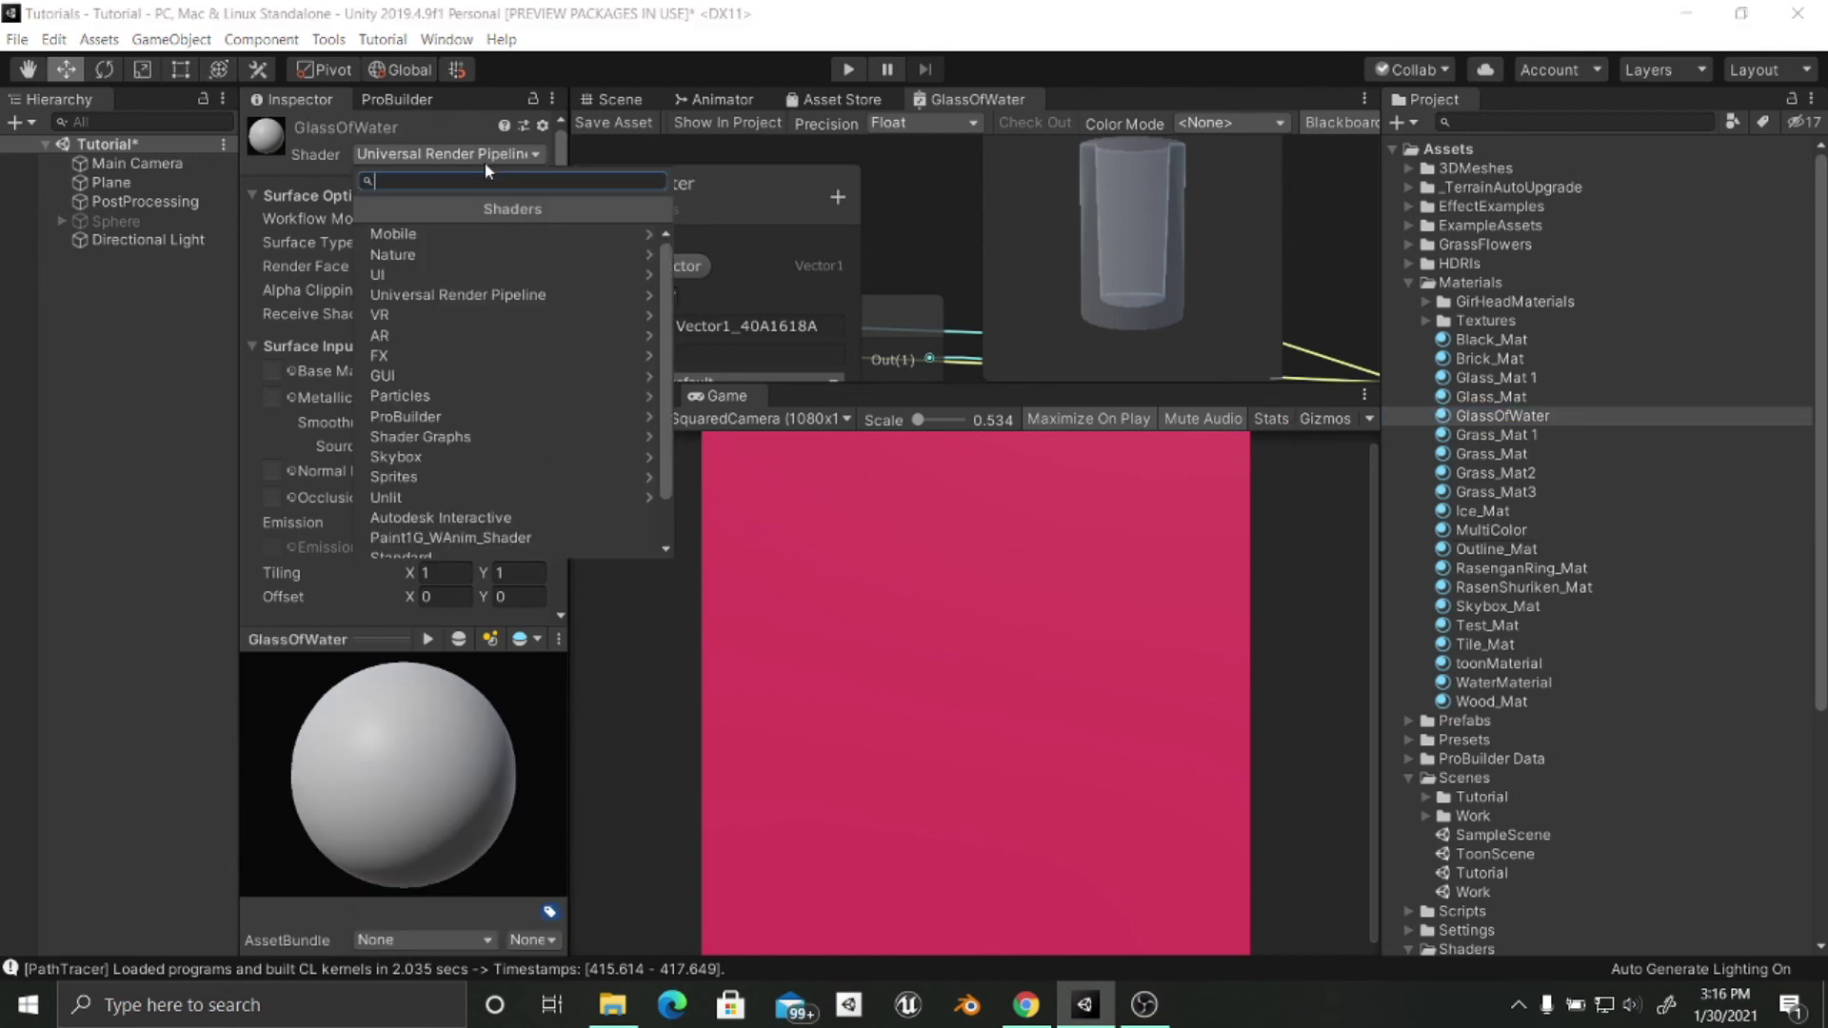
pyautogui.write('glas')
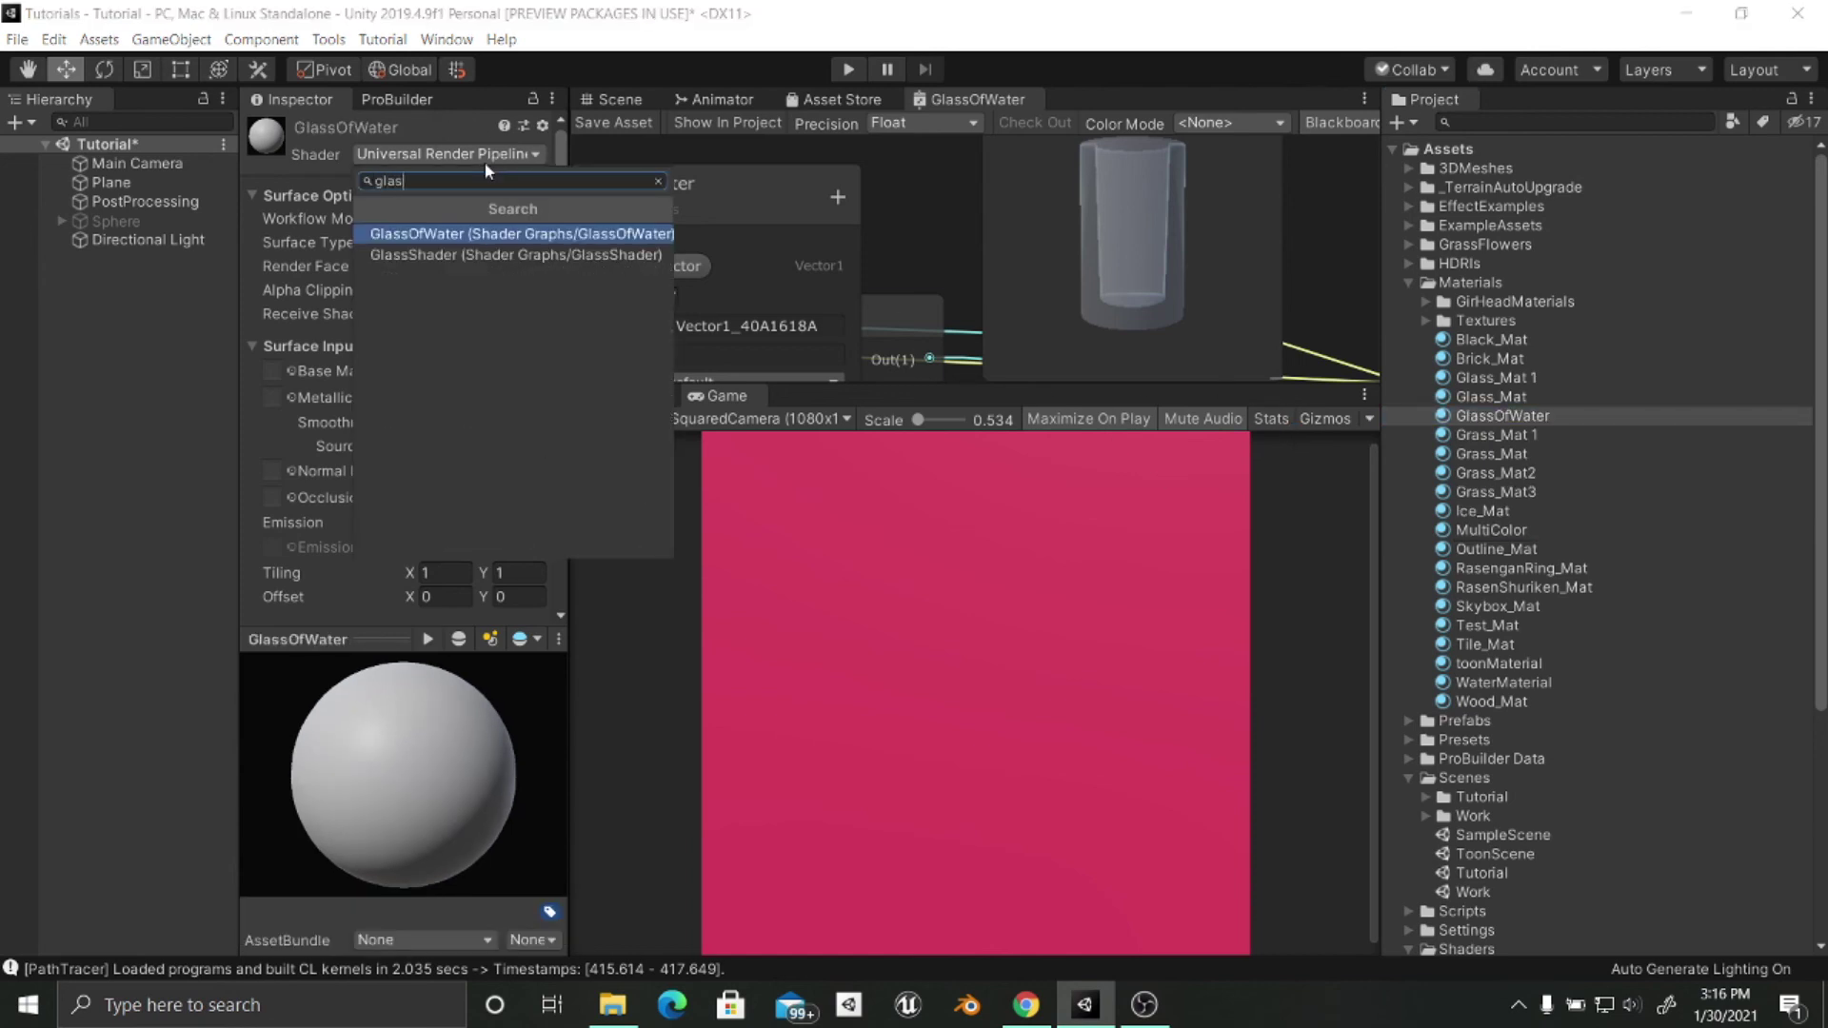
pyautogui.press('Return')
# Add a 3D sphere to the scene and reset its transform.
pyautogui.click(620, 100)
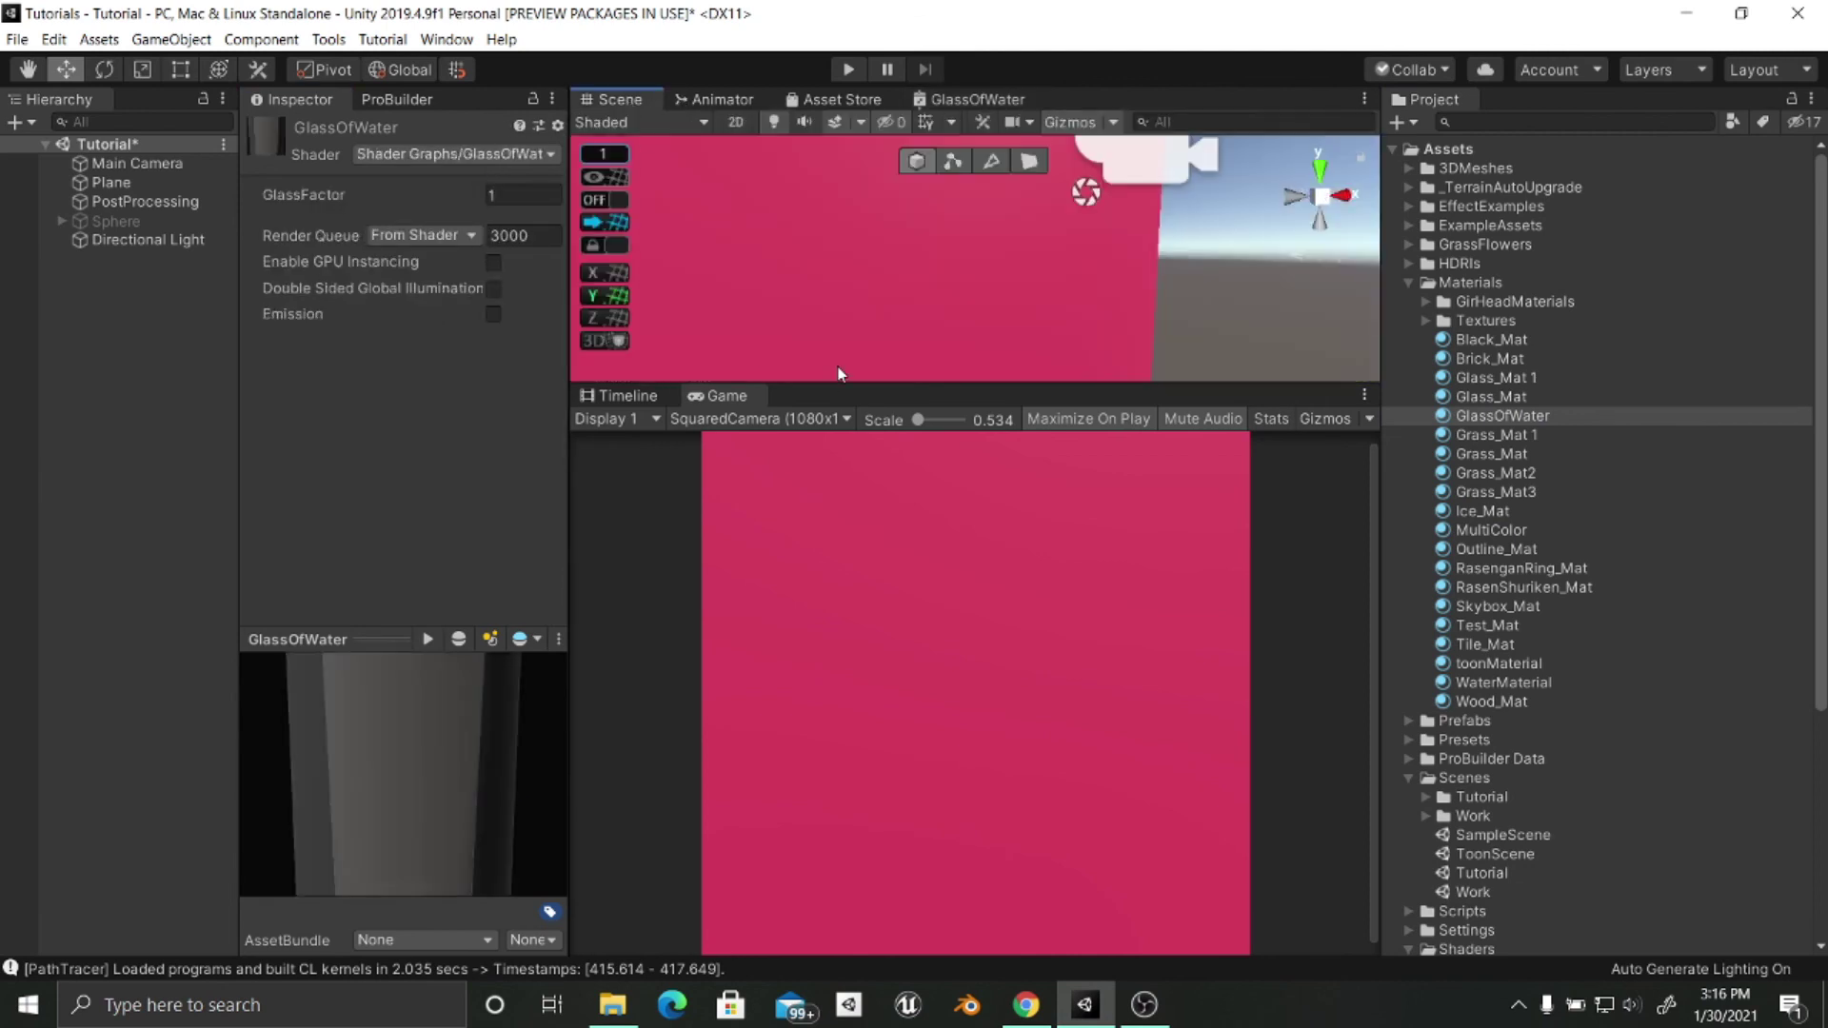
pyautogui.moveTo(957, 253); pyautogui.dragTo(838, 257, button='right')
pyautogui.scroll(-5, 903, 254)
pyautogui.moveTo(971, 253); pyautogui.dragTo(975, 316, button='middle')
pyautogui.rightClick(107, 332)
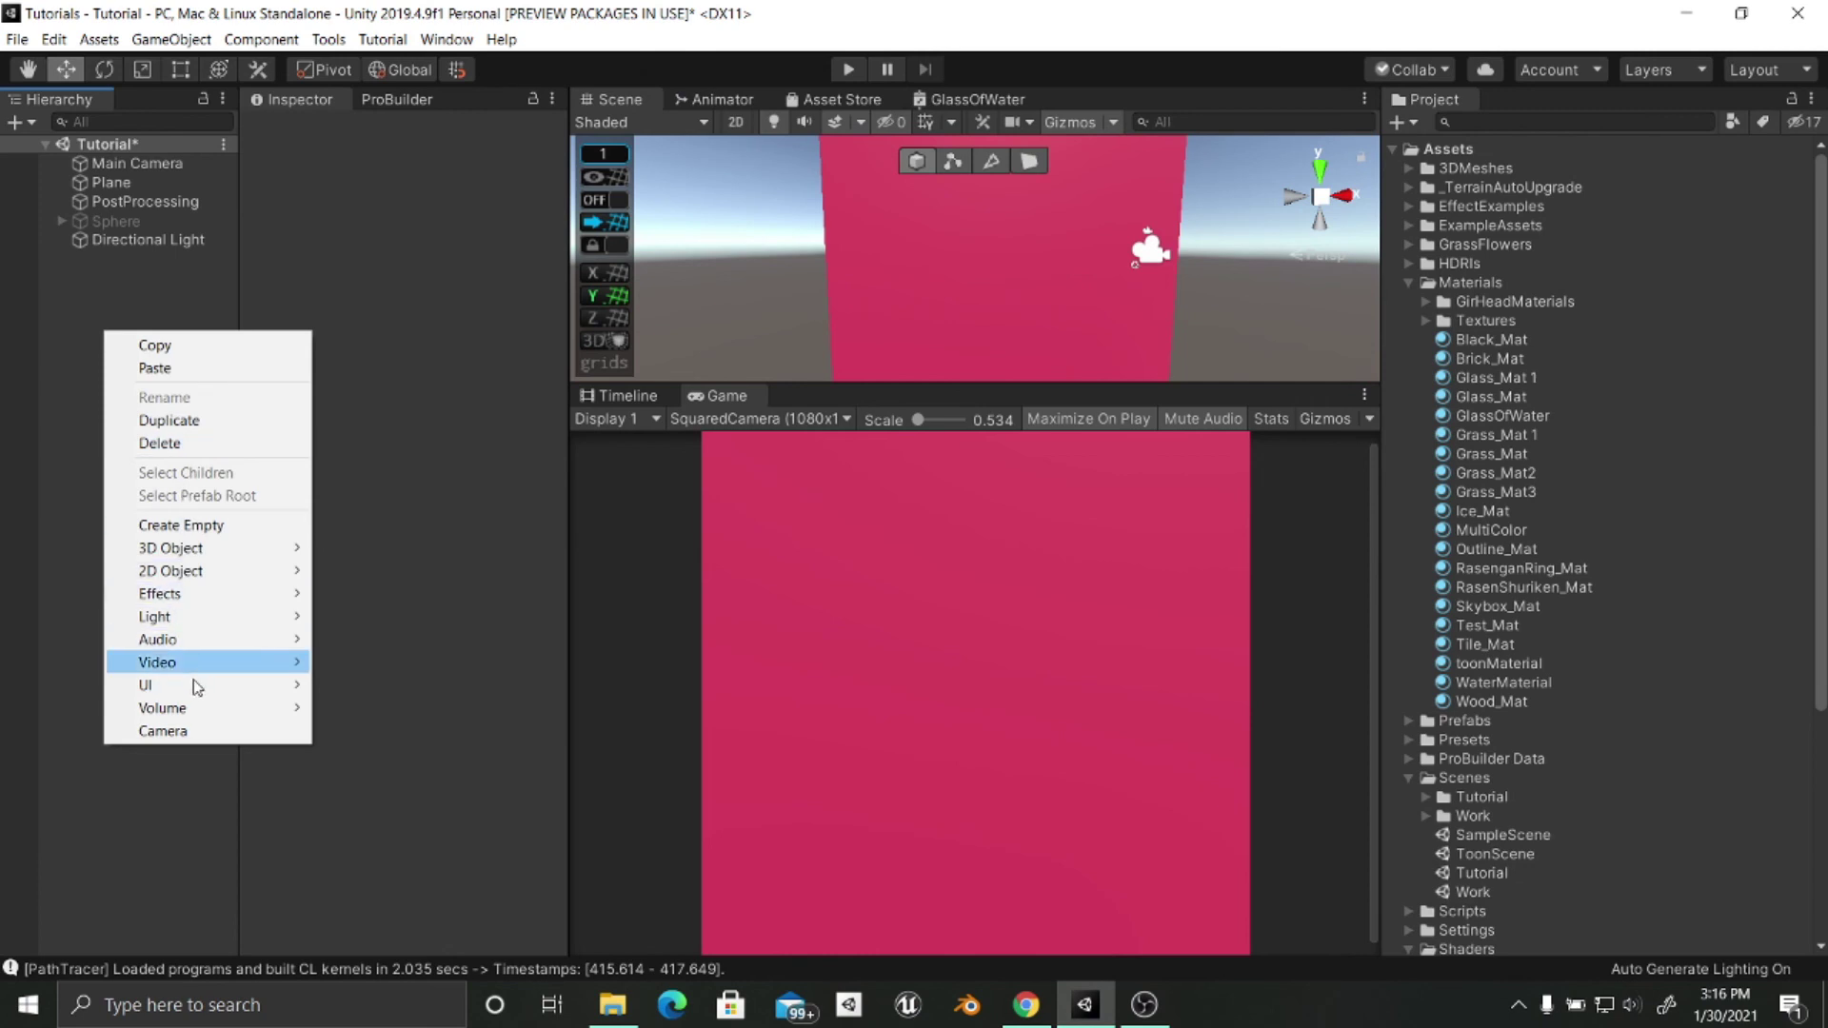
pyautogui.moveTo(199, 550)
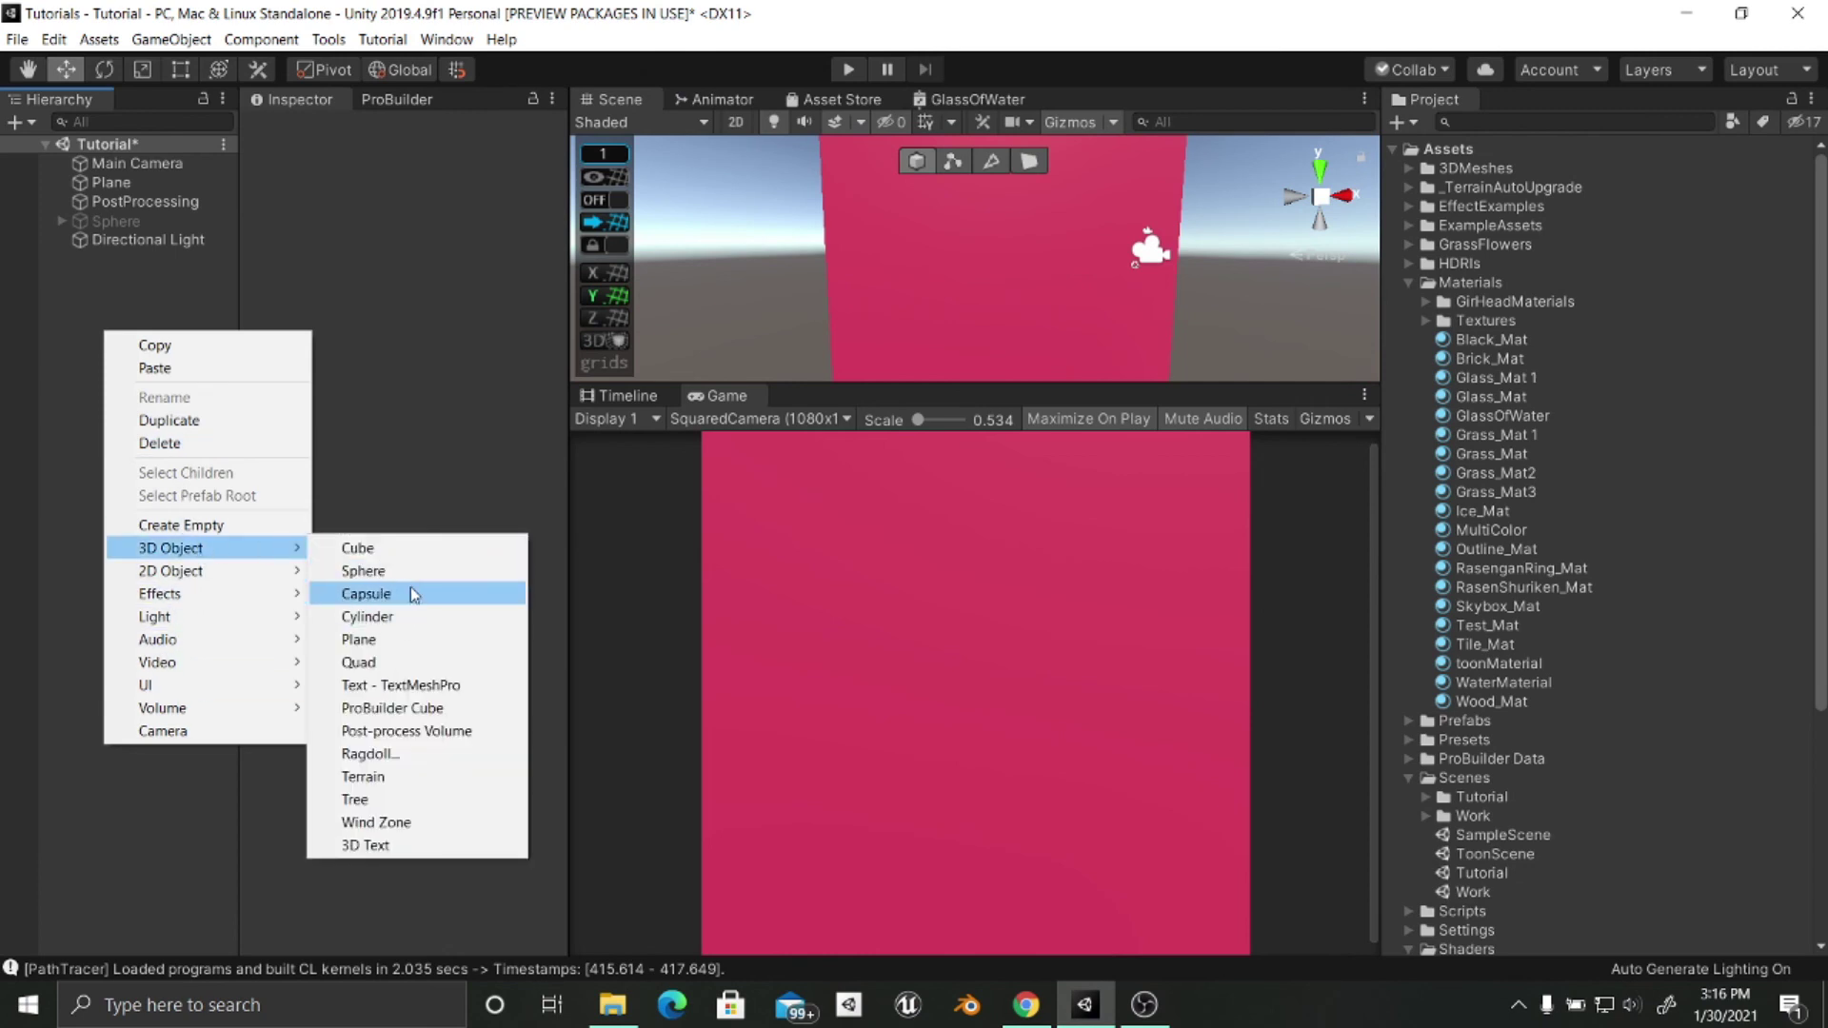
pyautogui.click(400, 571)
pyautogui.keyDown('alt'); pyautogui.moveTo(725, 367); pyautogui.dragTo(666, 238); pyautogui.keyUp('alt')
pyautogui.click(553, 193)
pyautogui.click(595, 217)
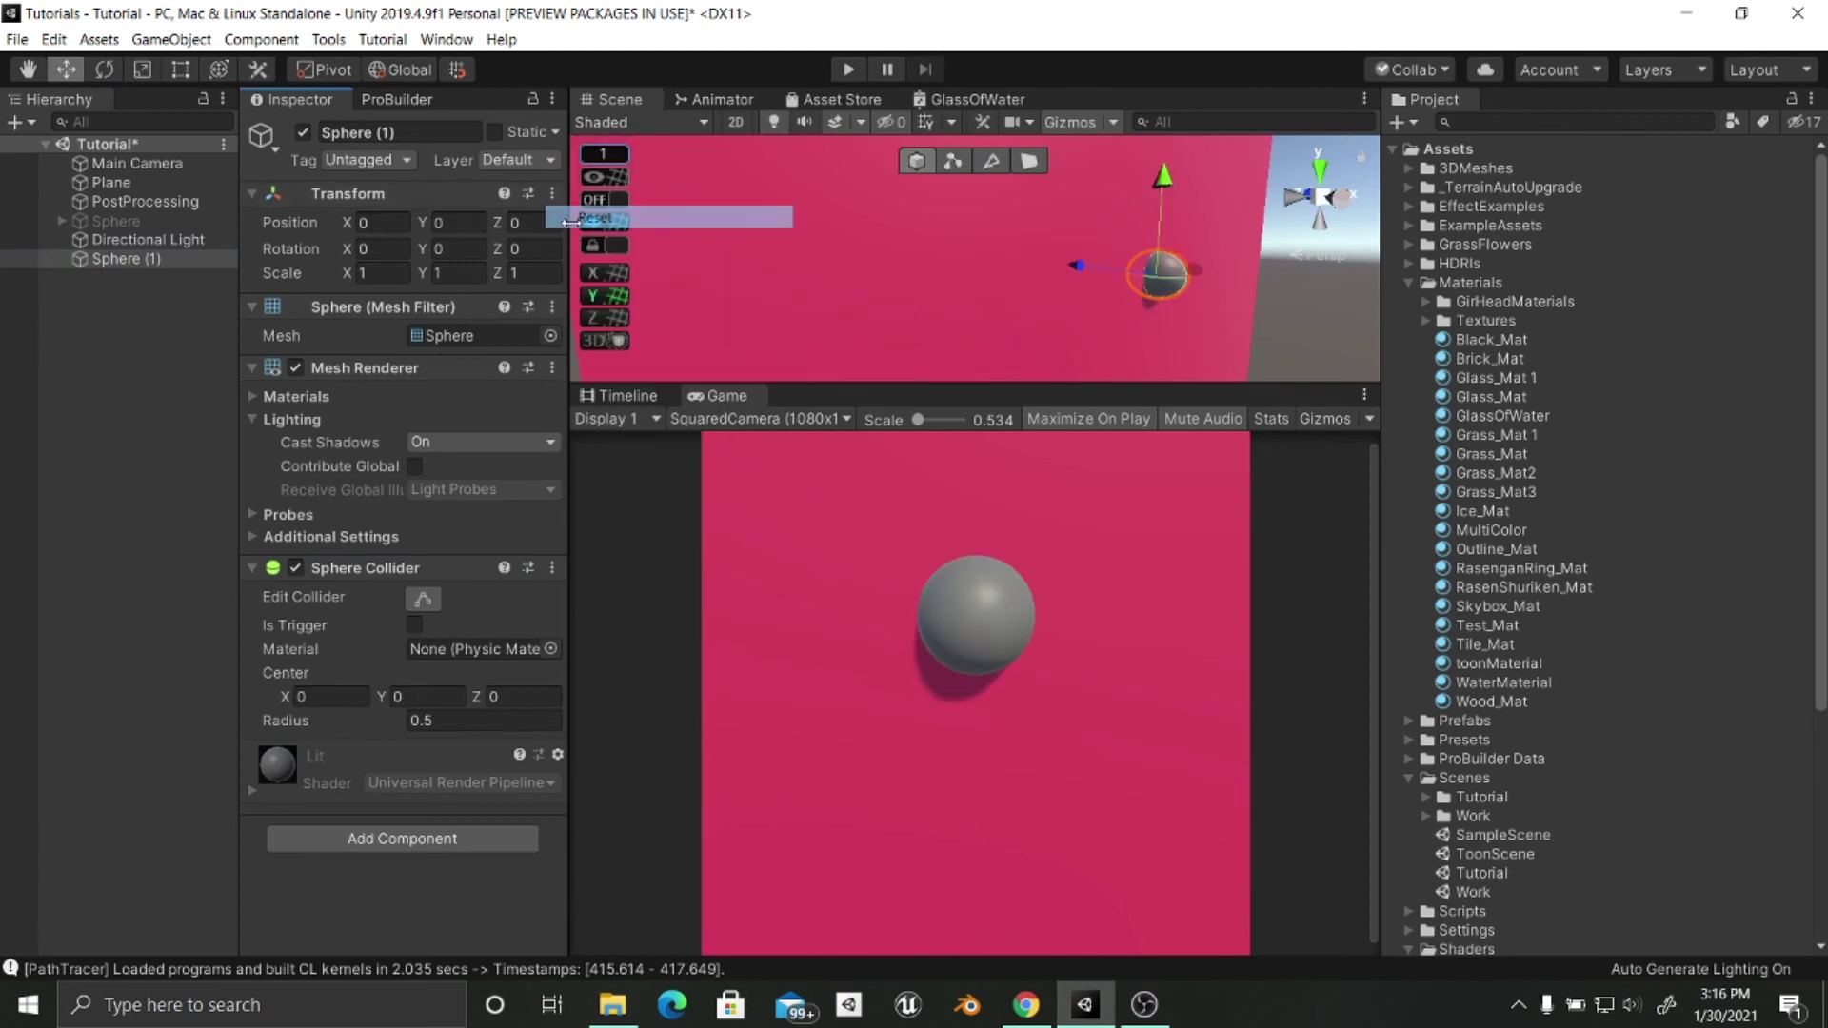
# Move the new sphere along Z to -1.04 and apply the GlassOfWater material to it.
pyautogui.moveTo(1061, 267)
pyautogui.mouseDown()
pyautogui.moveTo(1105, 280)
pyautogui.moveTo(1047, 271)
pyautogui.mouseUp()
pyautogui.moveTo(1479, 427); pyautogui.dragTo(1051, 315)
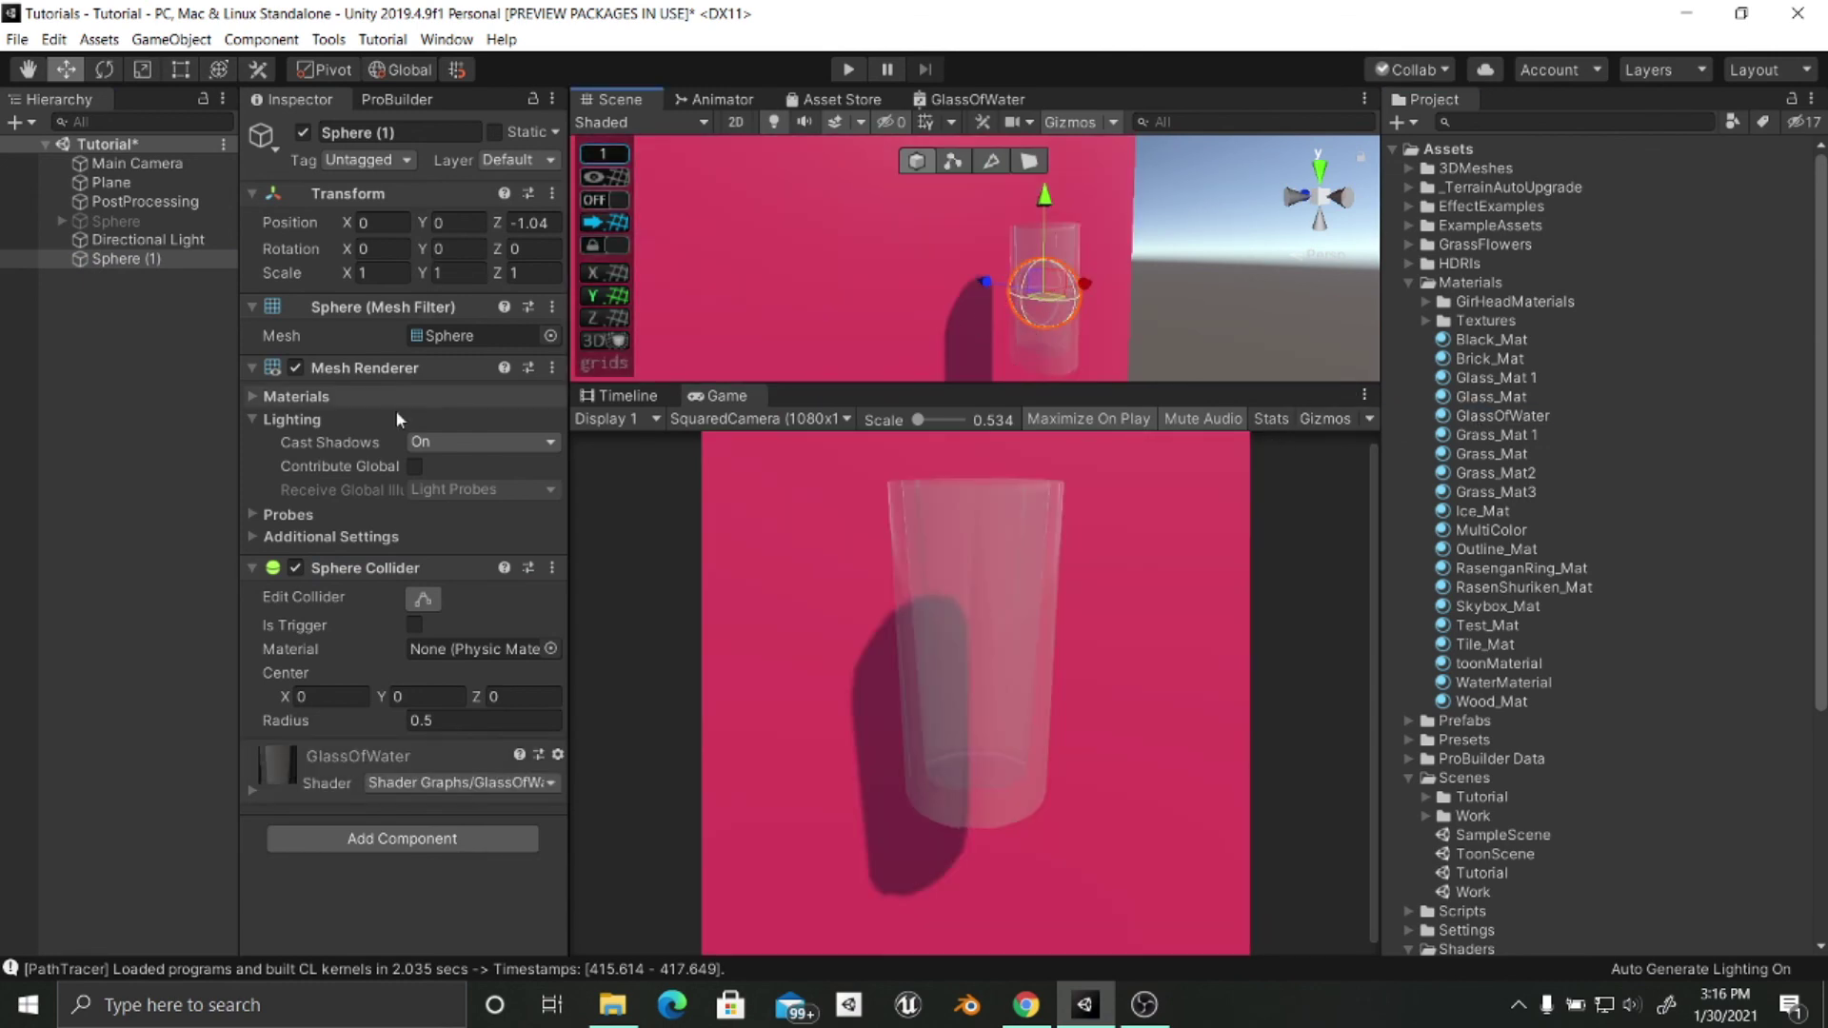
# Switch the GlassFactor property to Slider mode in the maximized GlassOfWater graph, then save the graph and restore the editor layout.
pyautogui.click(1517, 438)
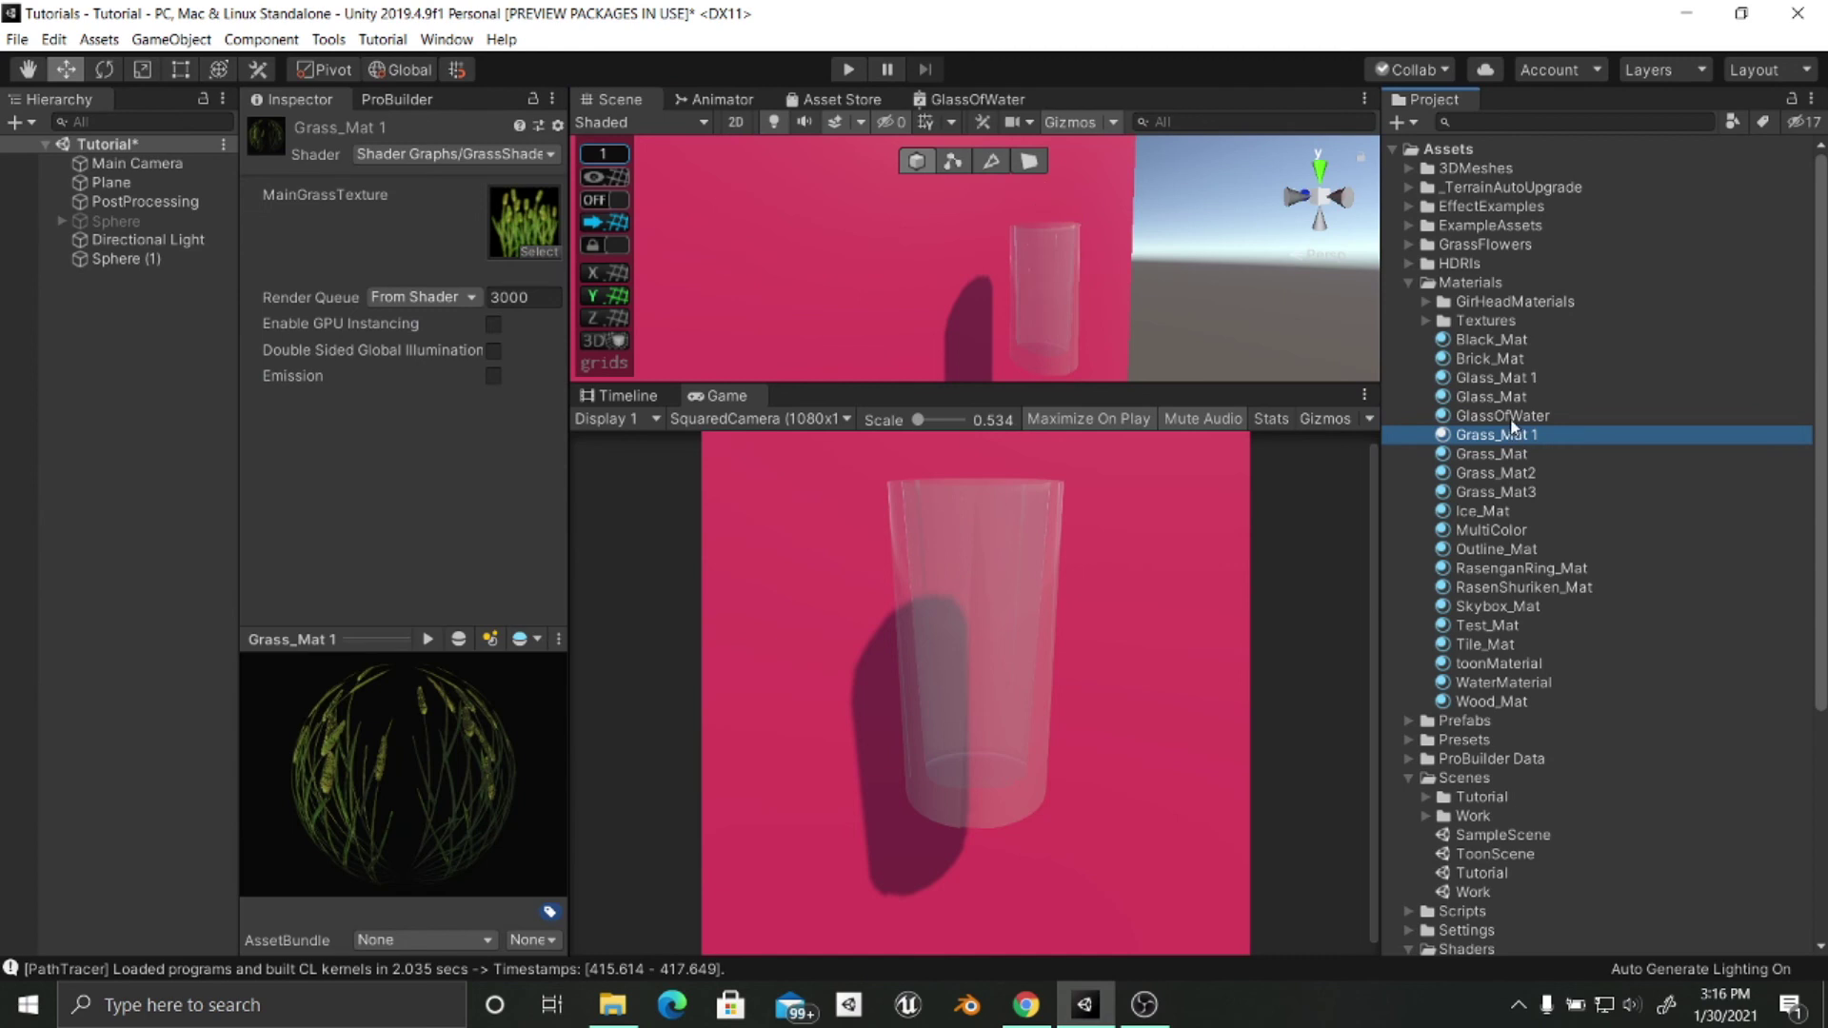
pyautogui.click(1510, 416)
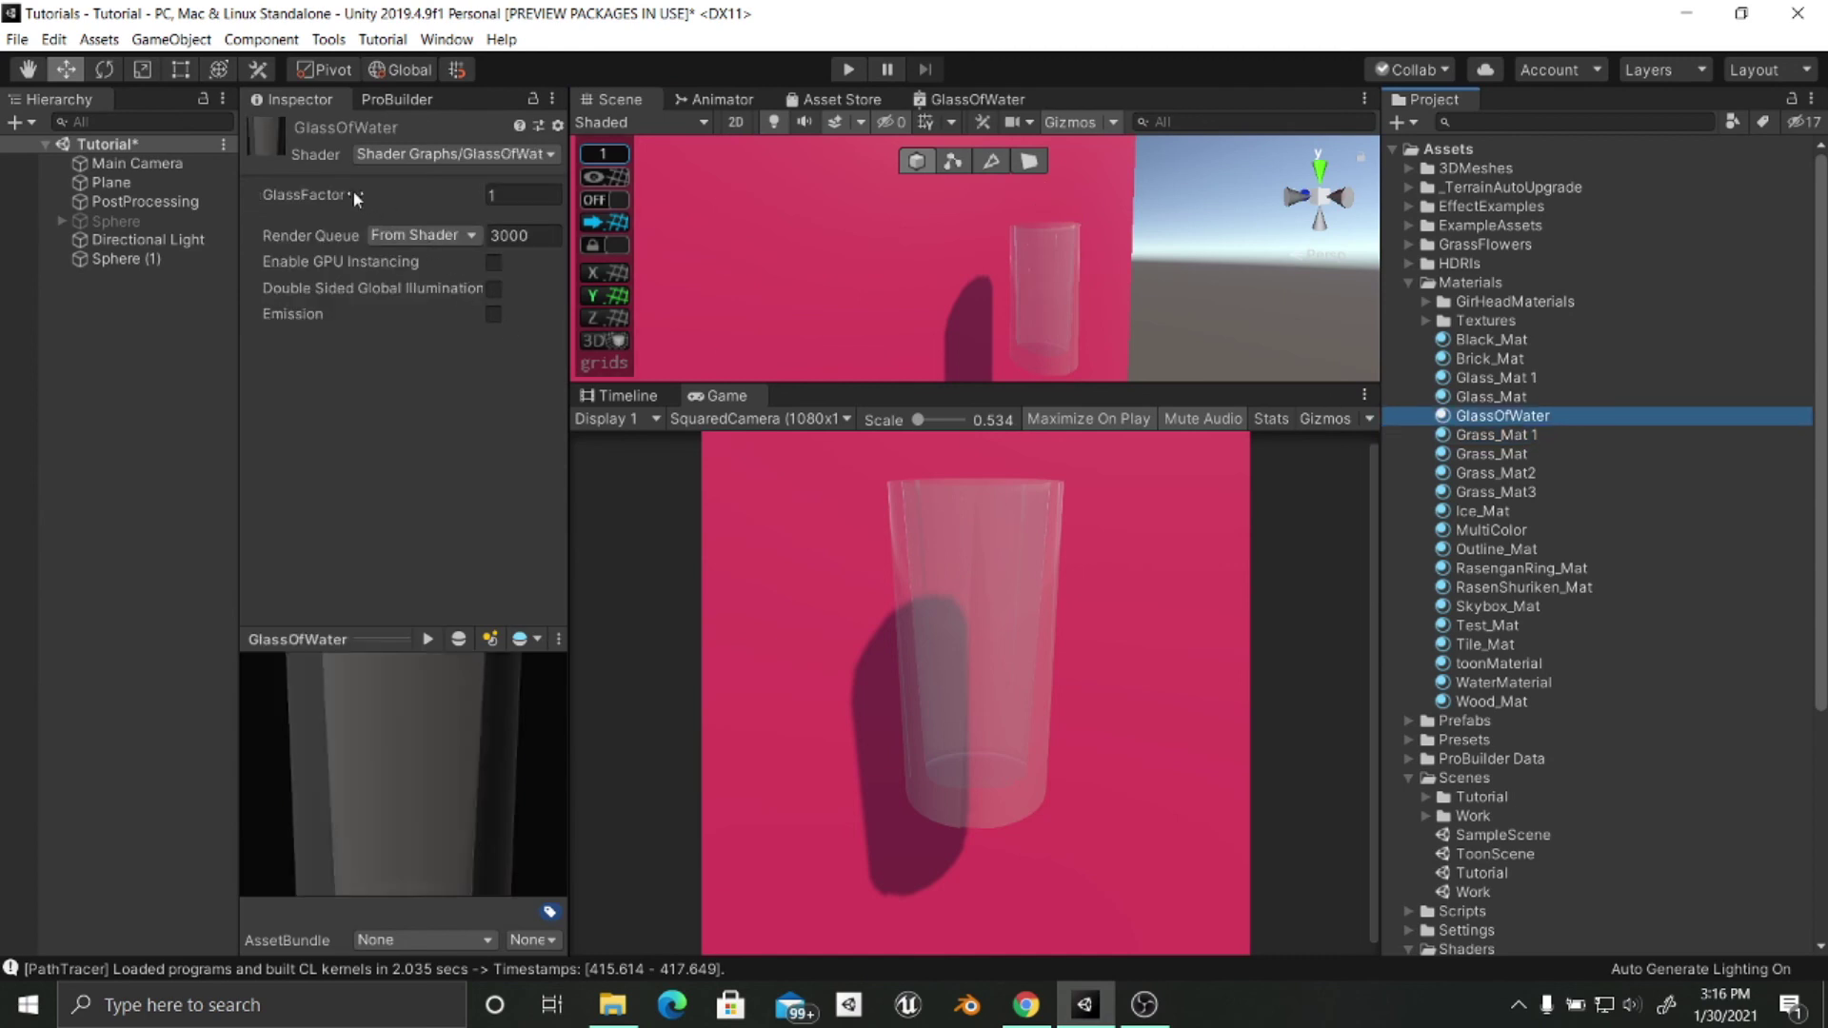
pyautogui.rightClick(952, 101)
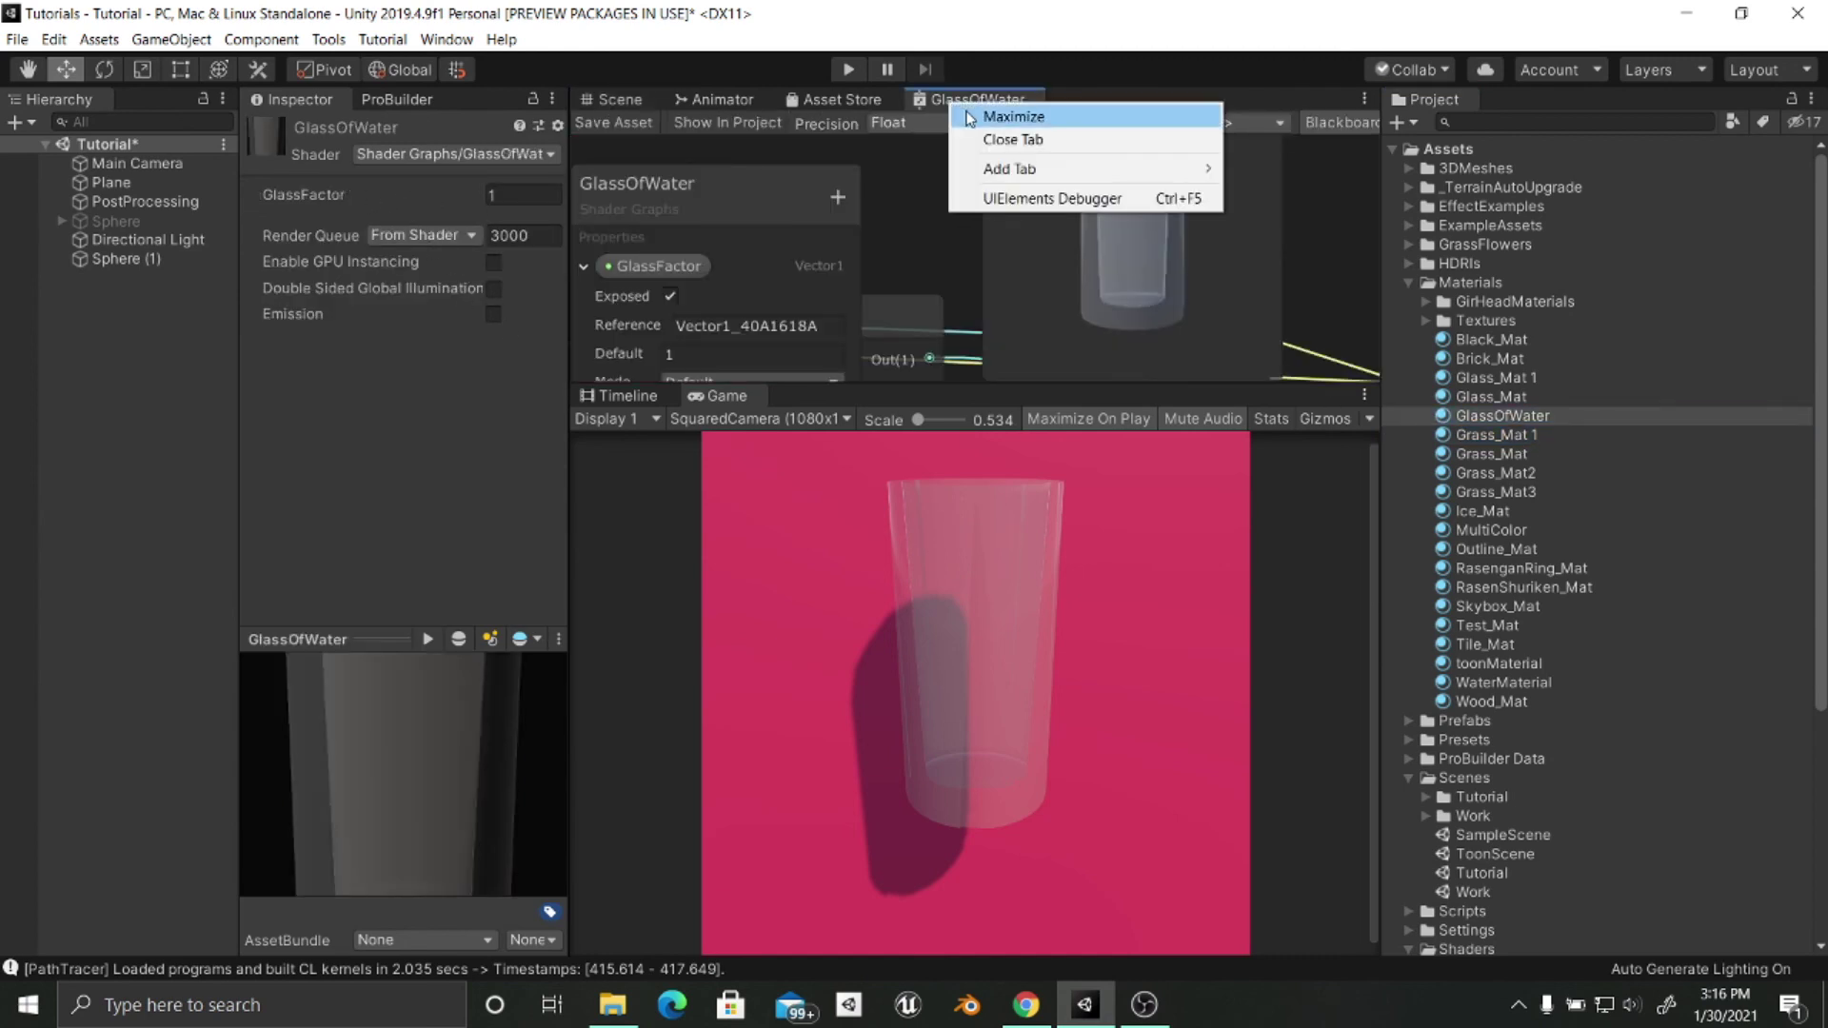
pyautogui.click(970, 118)
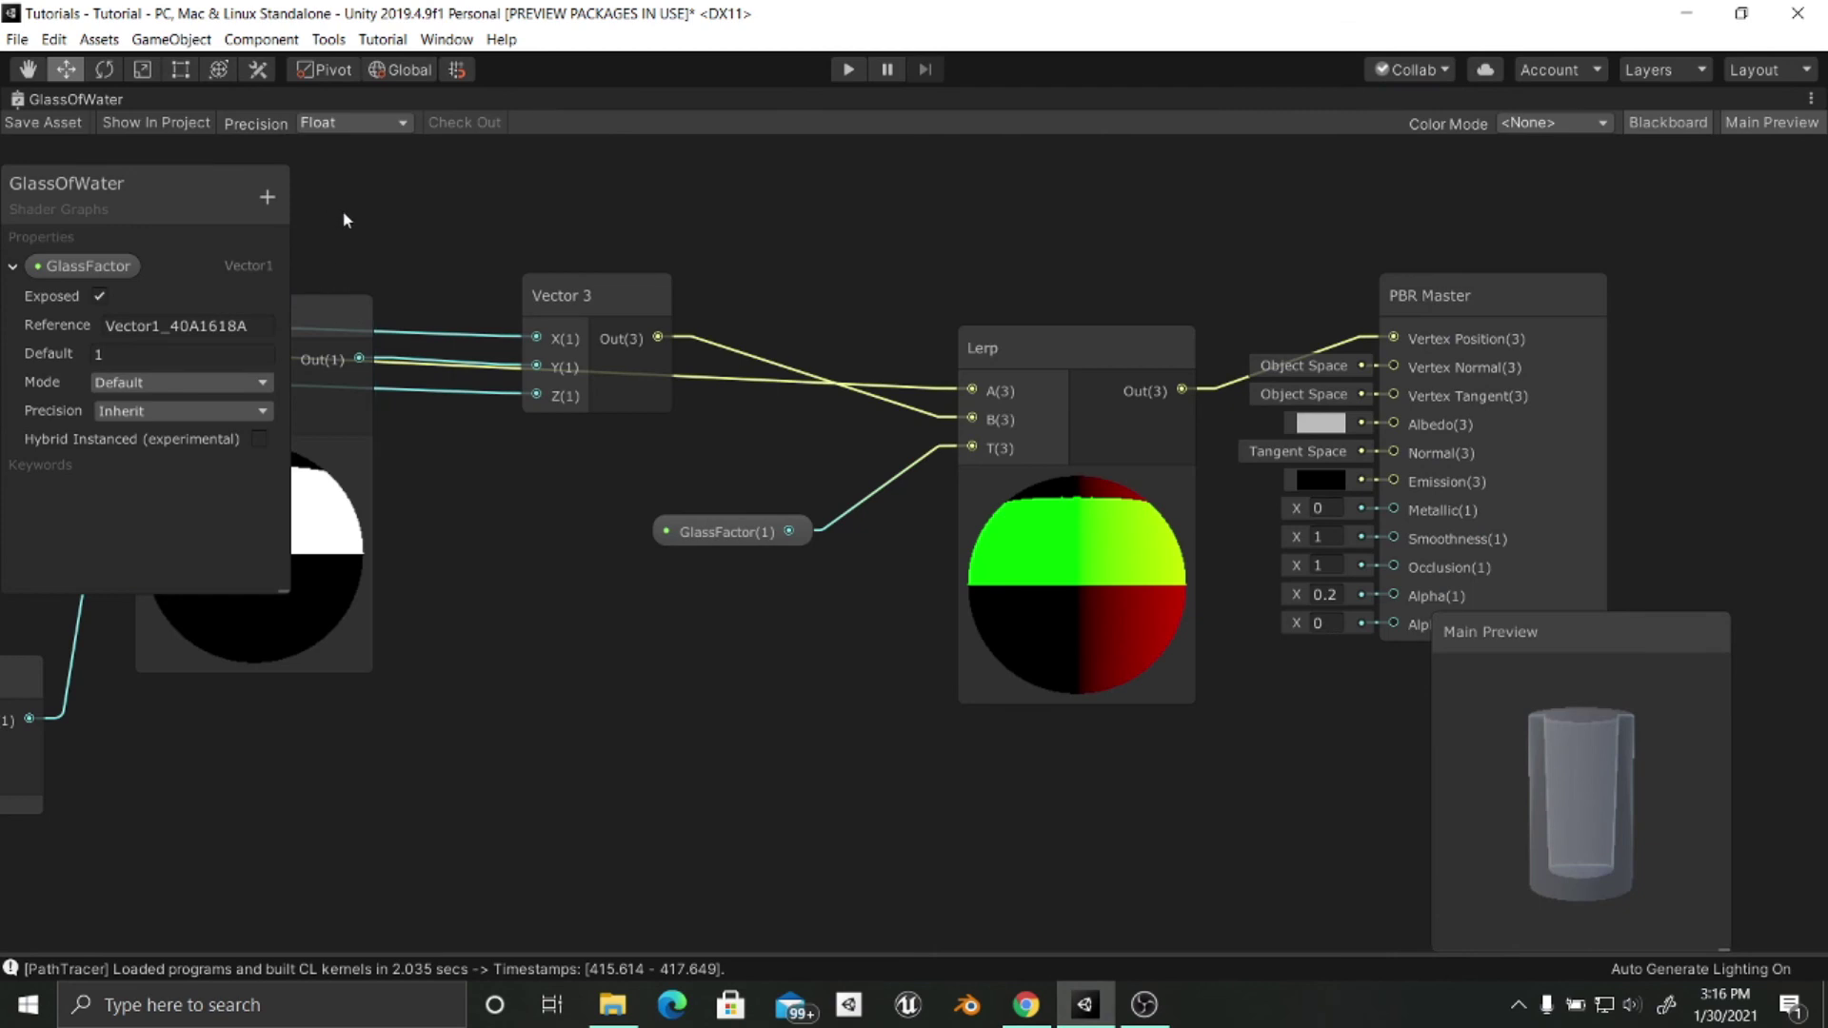
pyautogui.moveTo(346, 217); pyautogui.dragTo(471, 218, button='middle')
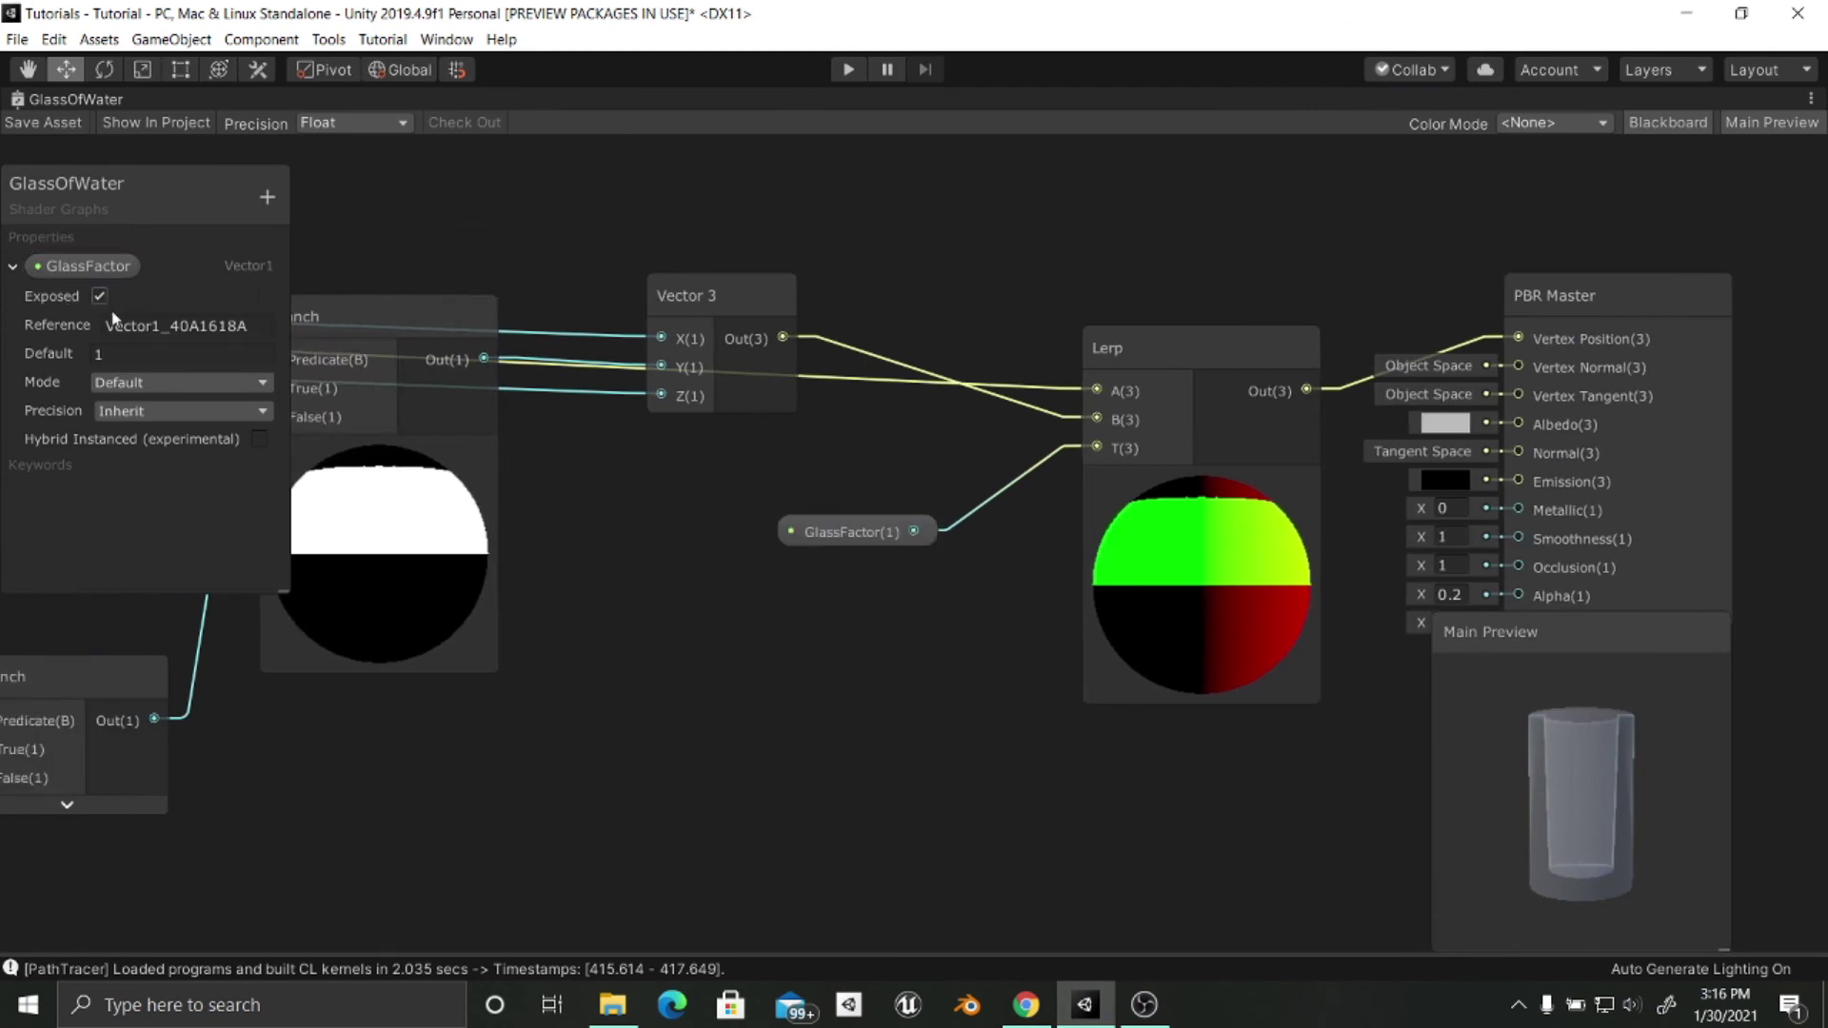
pyautogui.click(151, 384)
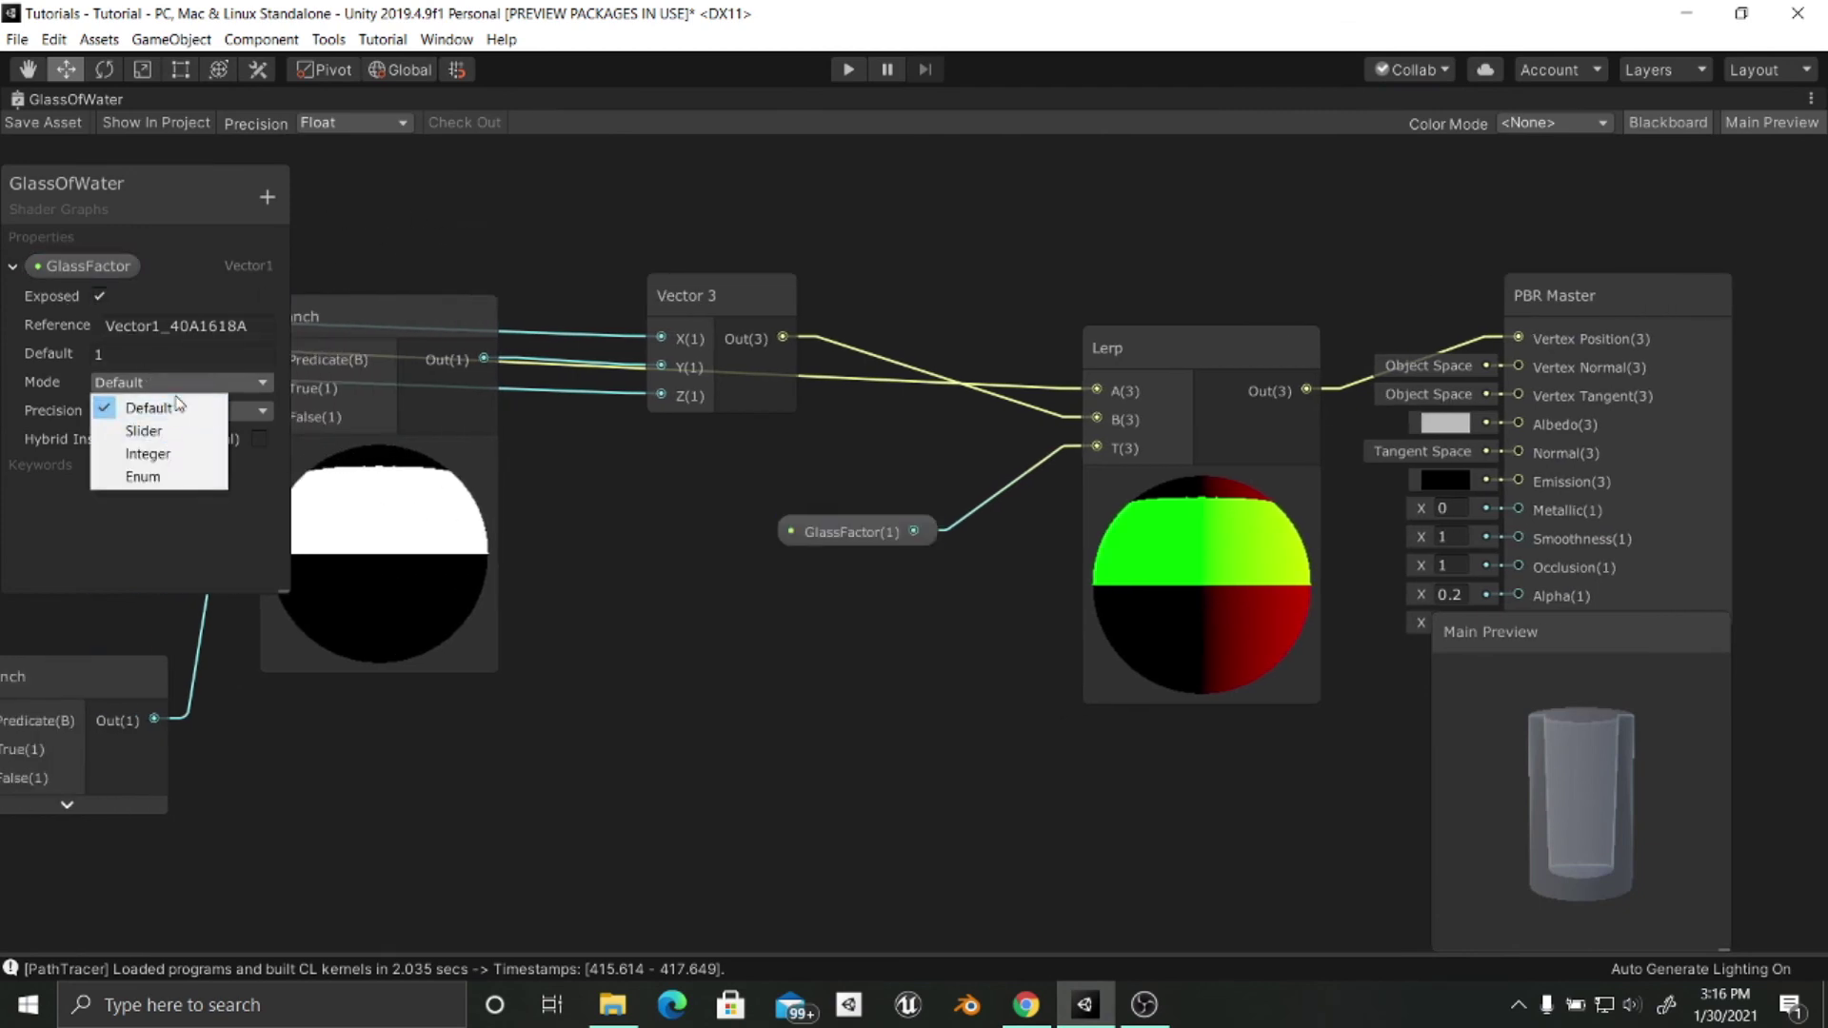
pyautogui.click(177, 434)
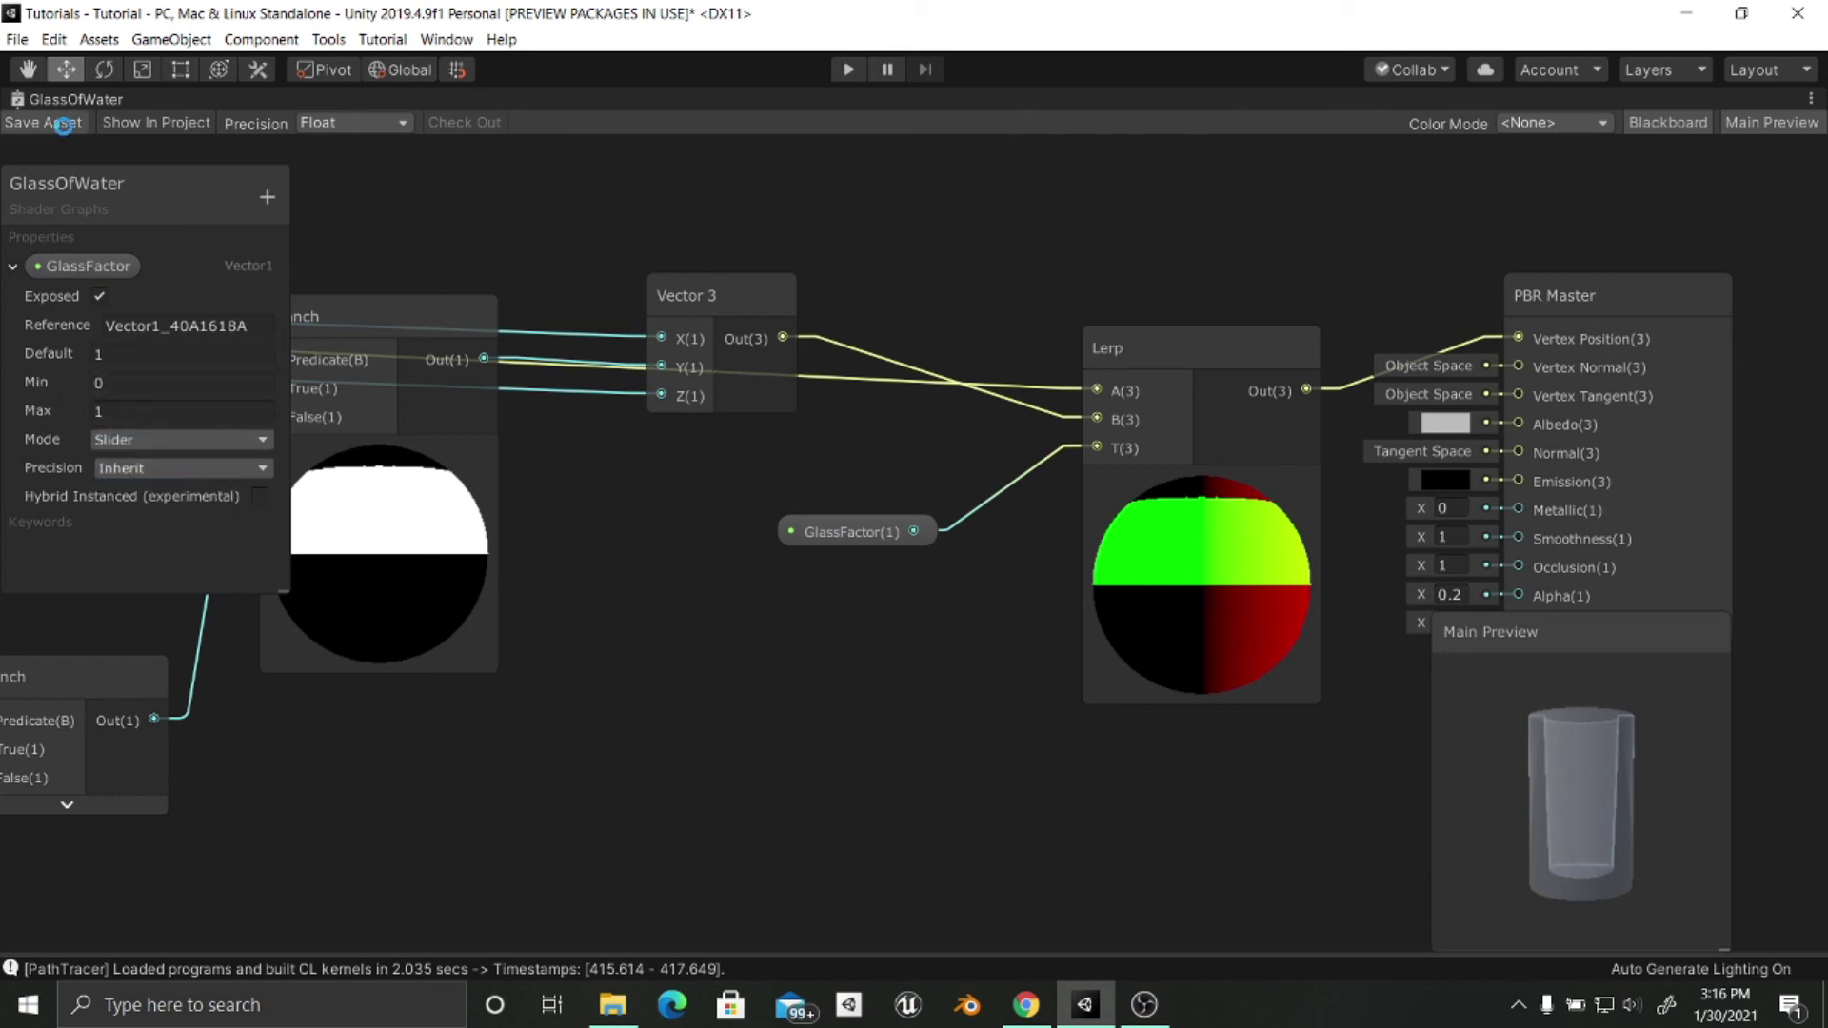
pyautogui.rightClick(62, 93)
pyautogui.click(88, 108)
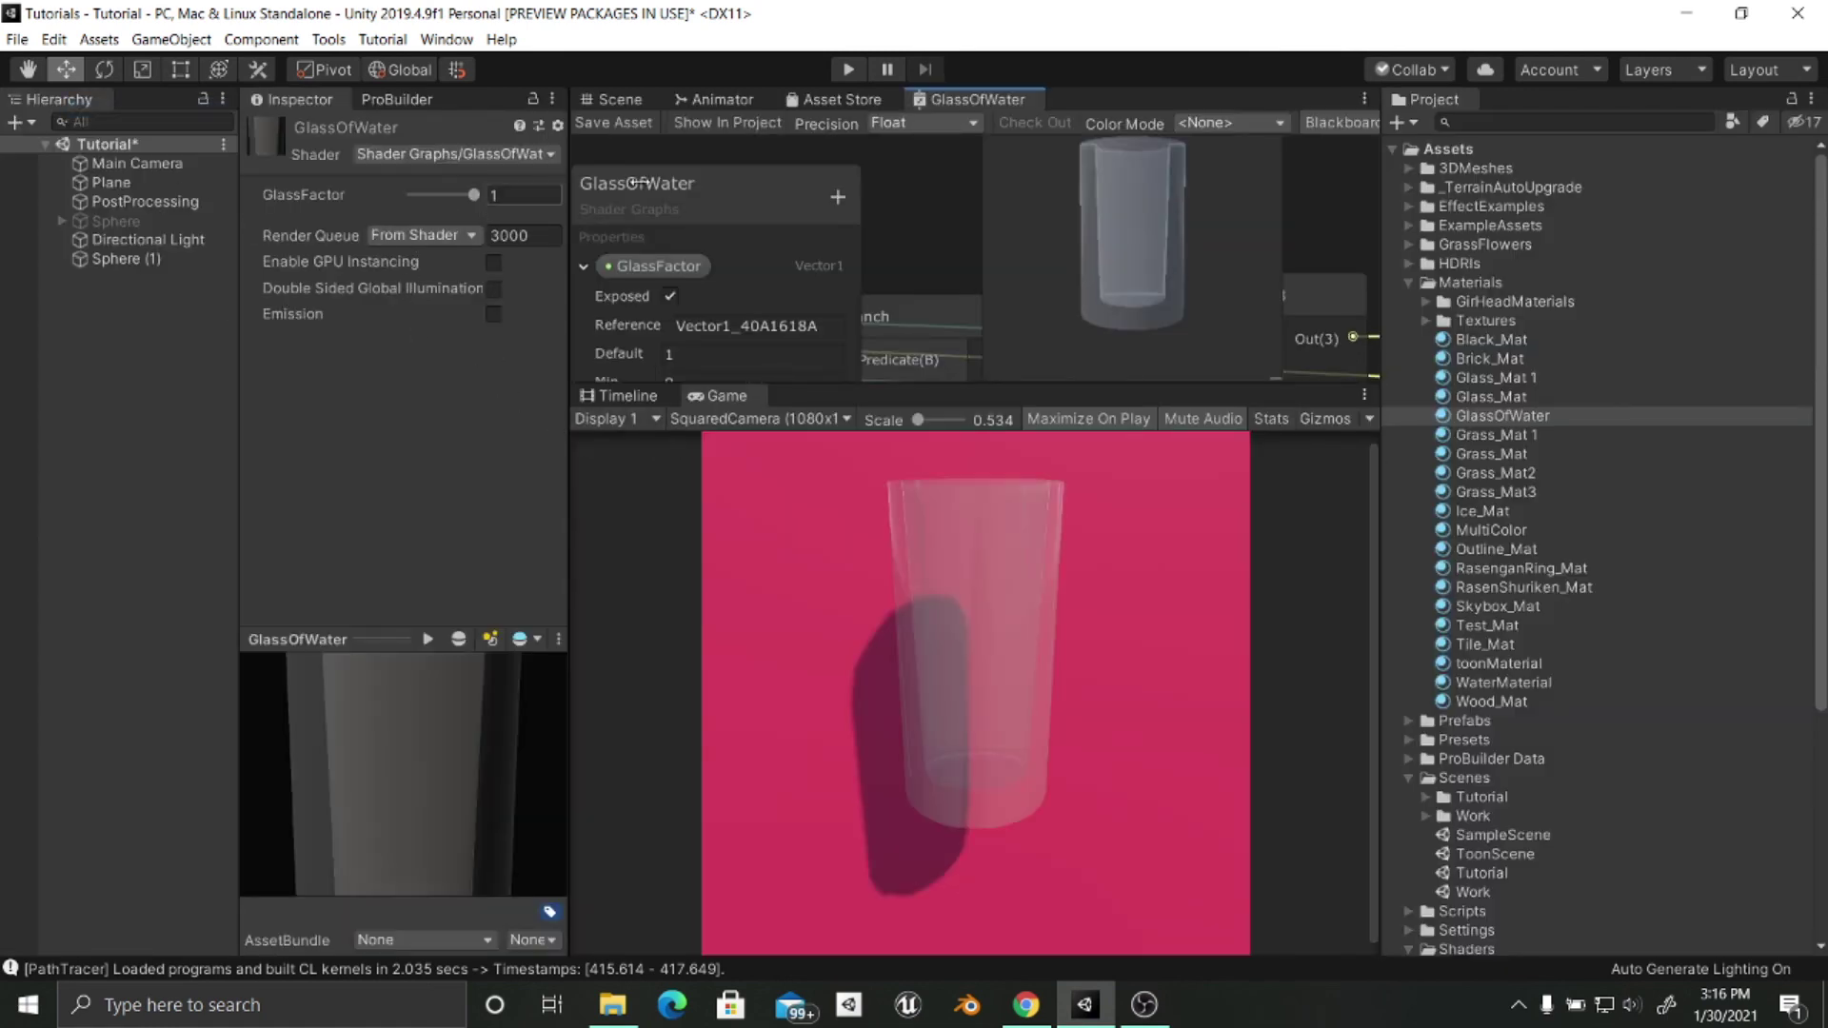
# Test the GlassOfWater material's GlassFactor slider against the scene view, ending at 1.
pyautogui.click(619, 100)
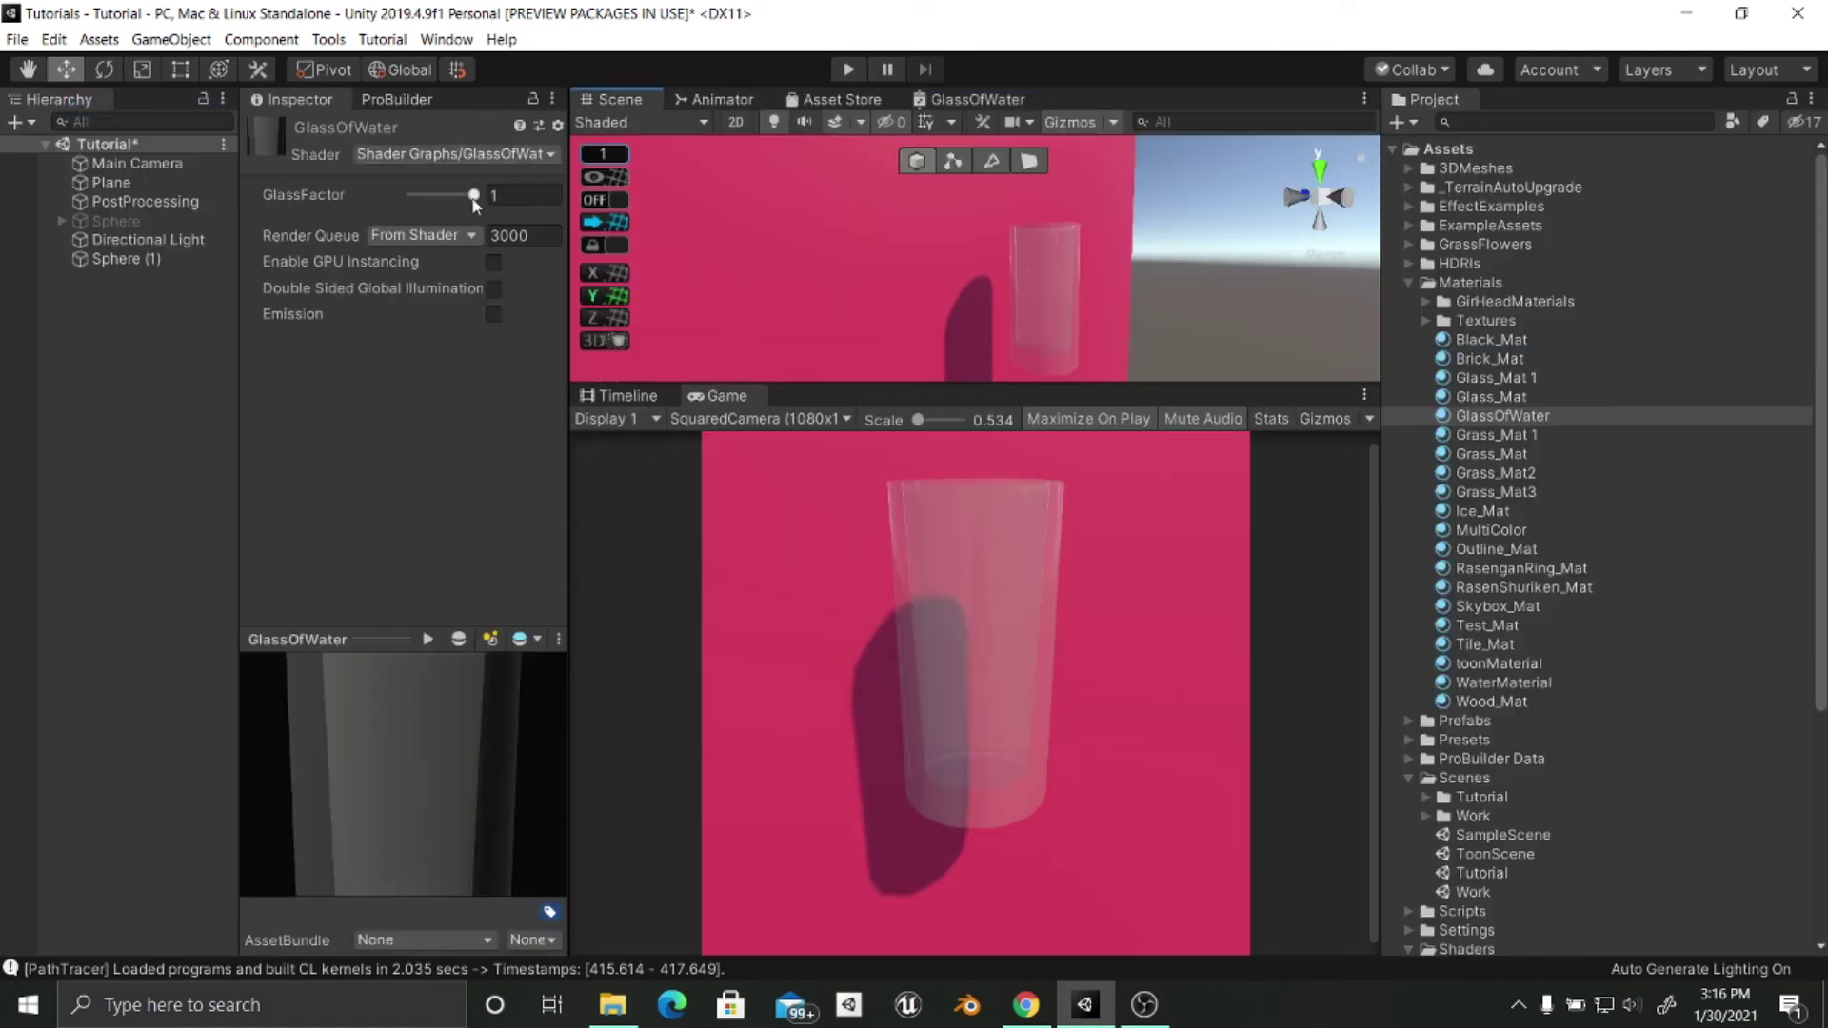
pyautogui.click(1503, 457)
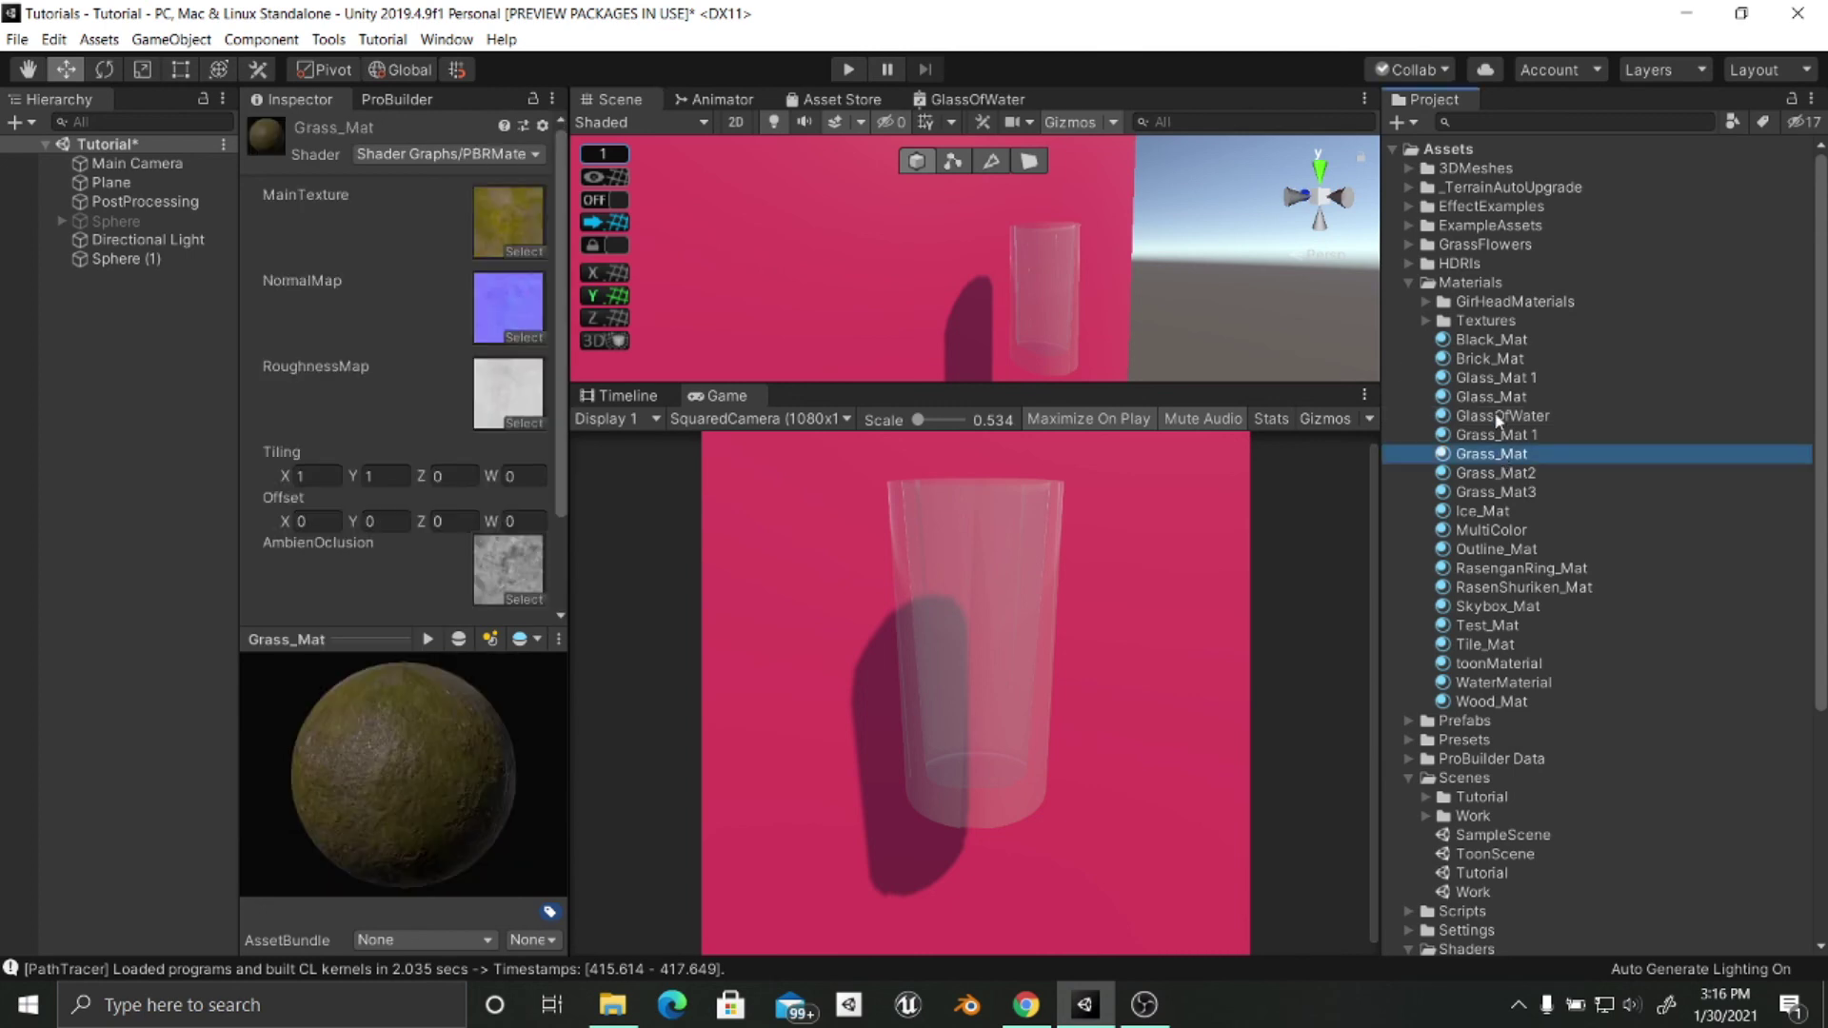
pyautogui.click(1501, 418)
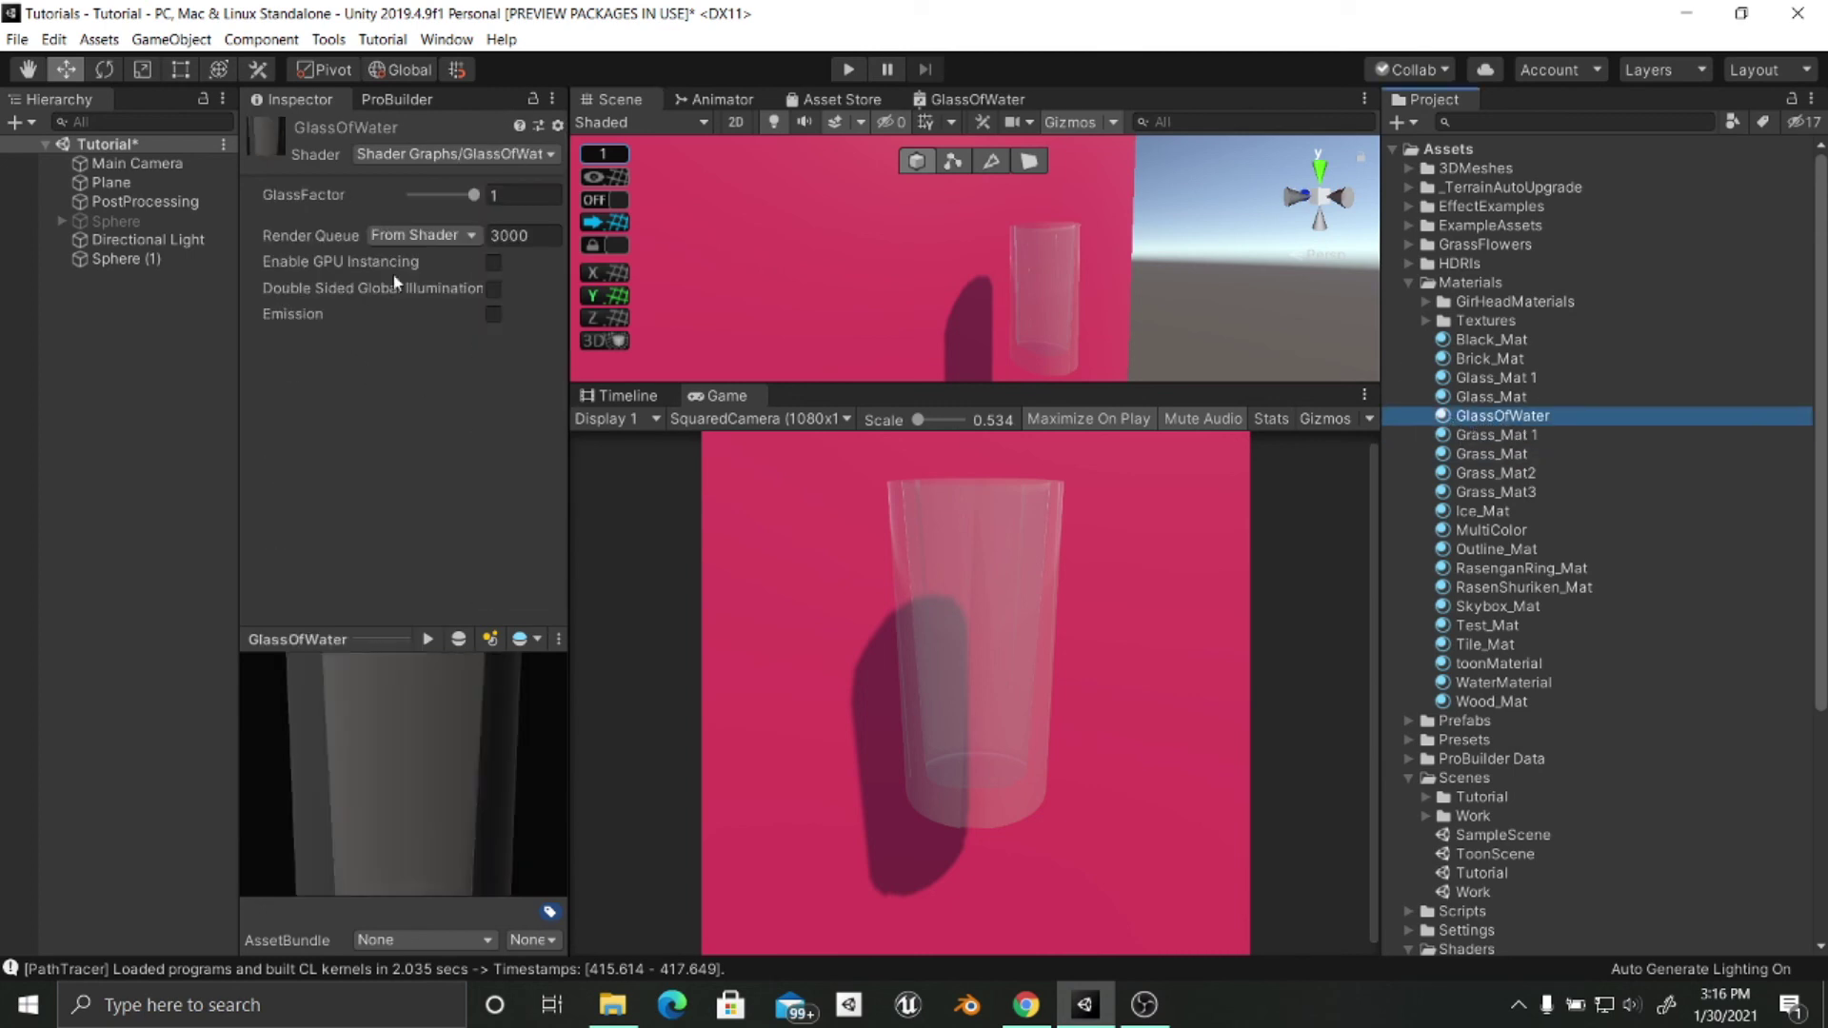
pyautogui.moveTo(472, 195); pyautogui.dragTo(515, 201)
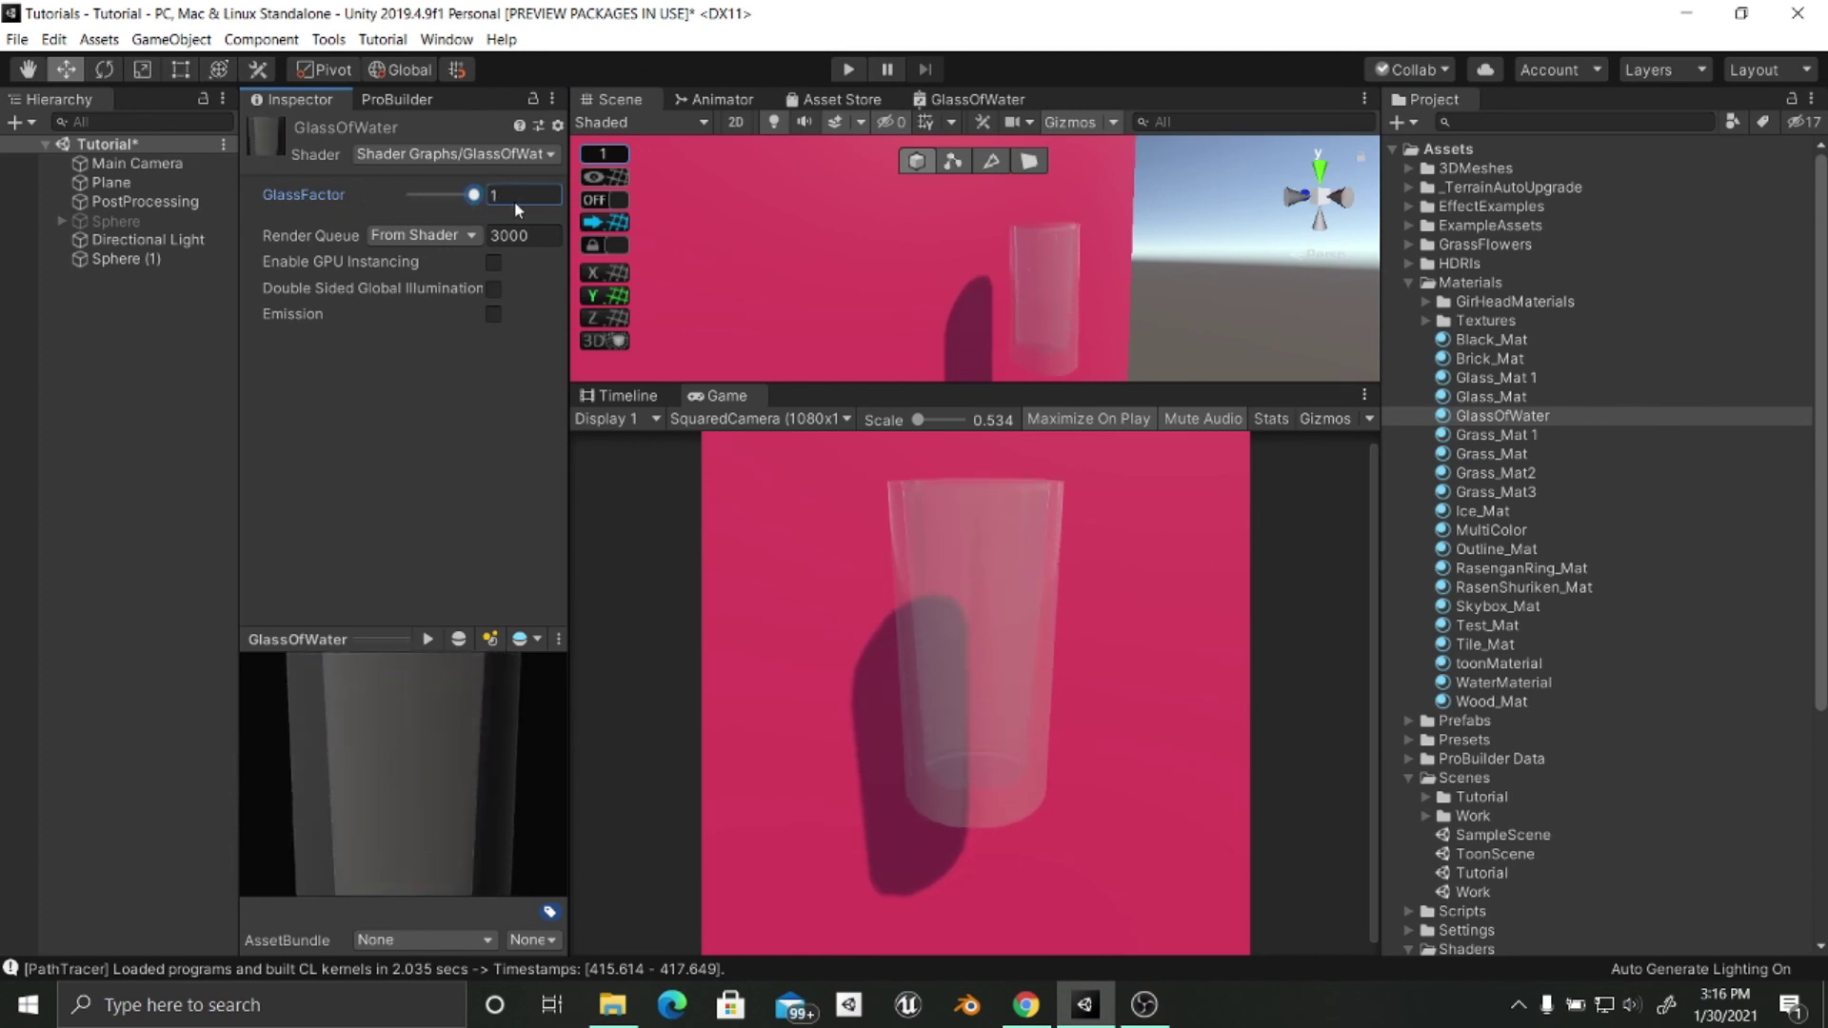
# Lower the glass-shaped sphere in the scene to a Y position of about -0.82.
pyautogui.click(1072, 274)
pyautogui.moveTo(1071, 227); pyautogui.dragTo(1069, 308)
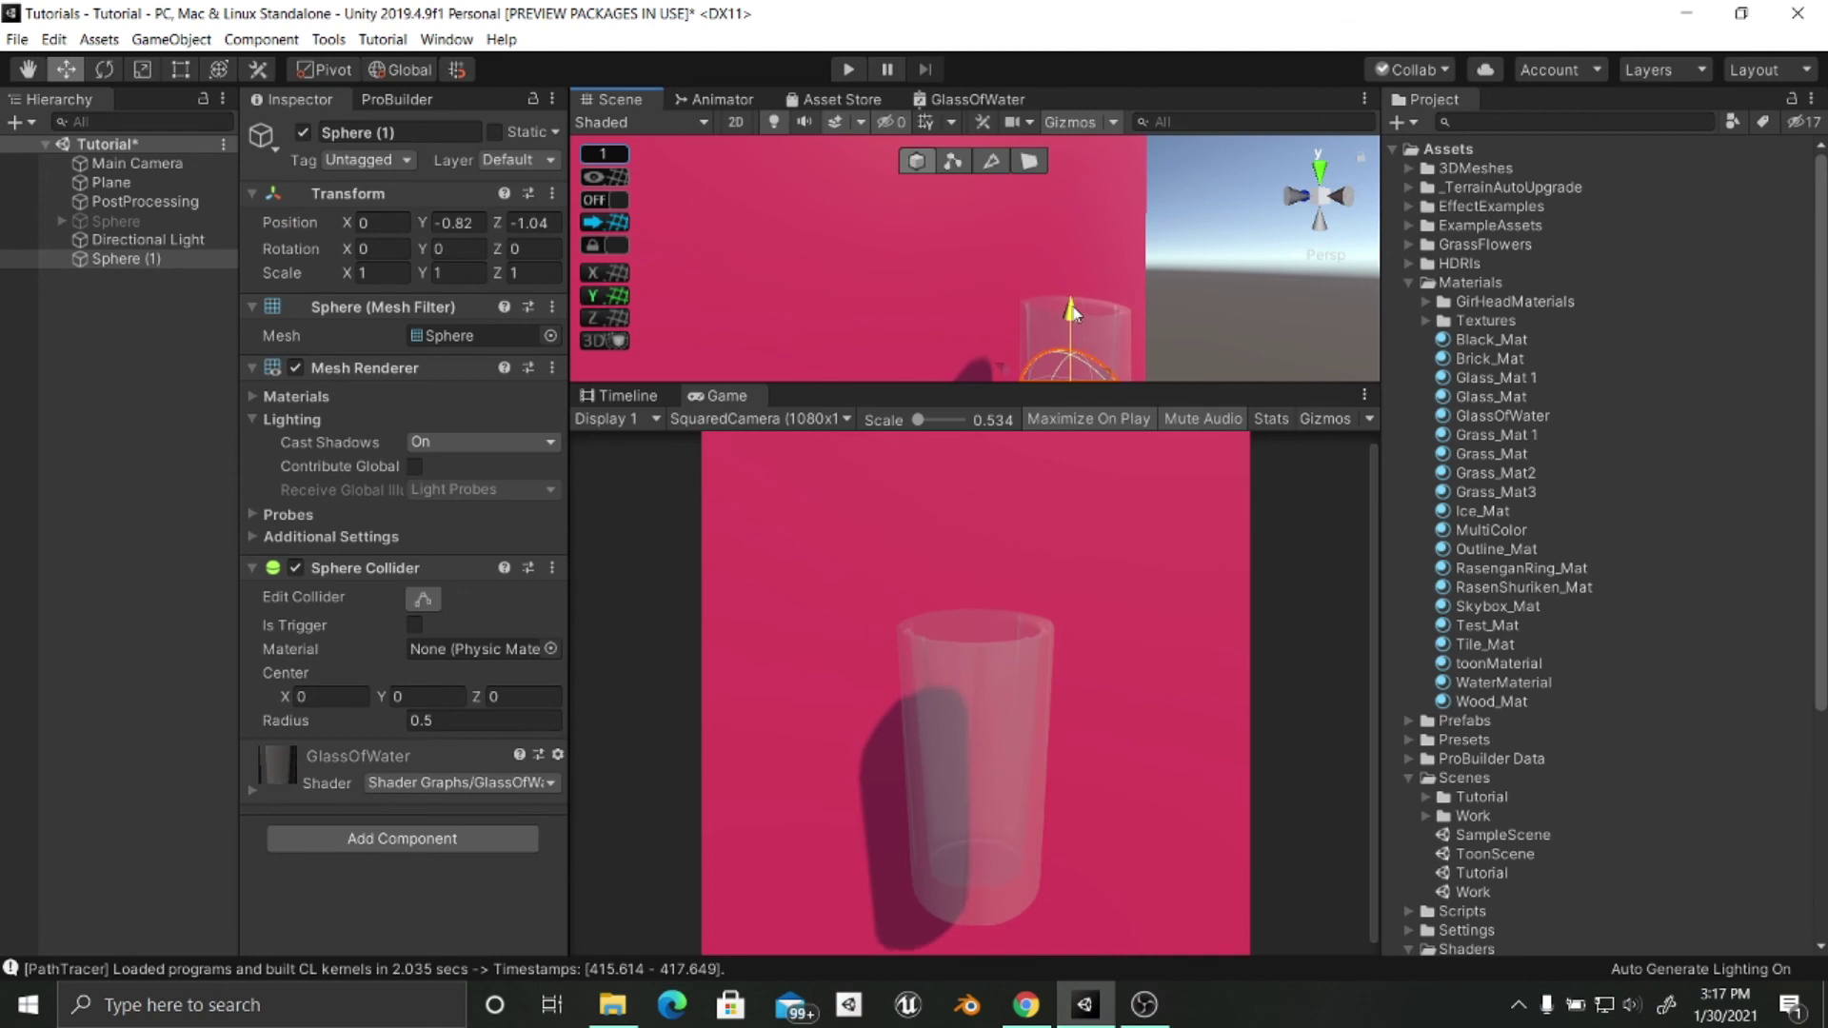